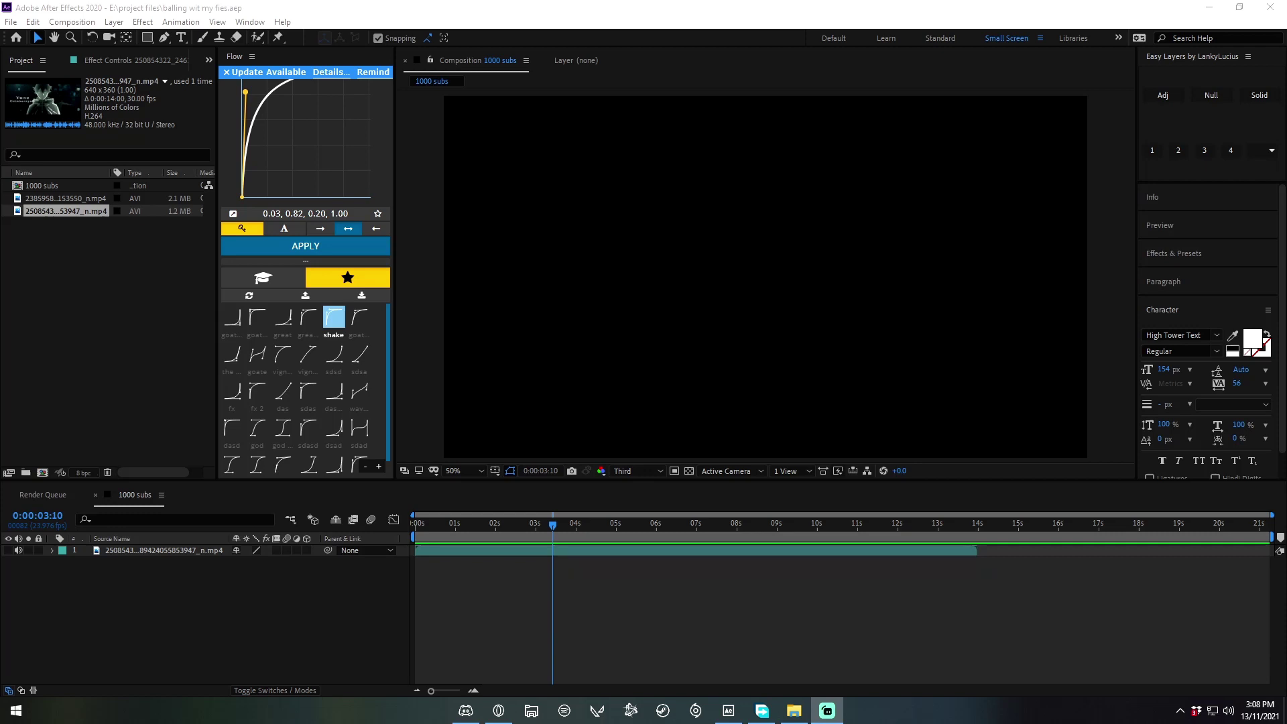
Step: End the work area where the music ends (about 14 s) and trim the 1000 subs comp to it
left_click_drag(473, 548, 683, 632)
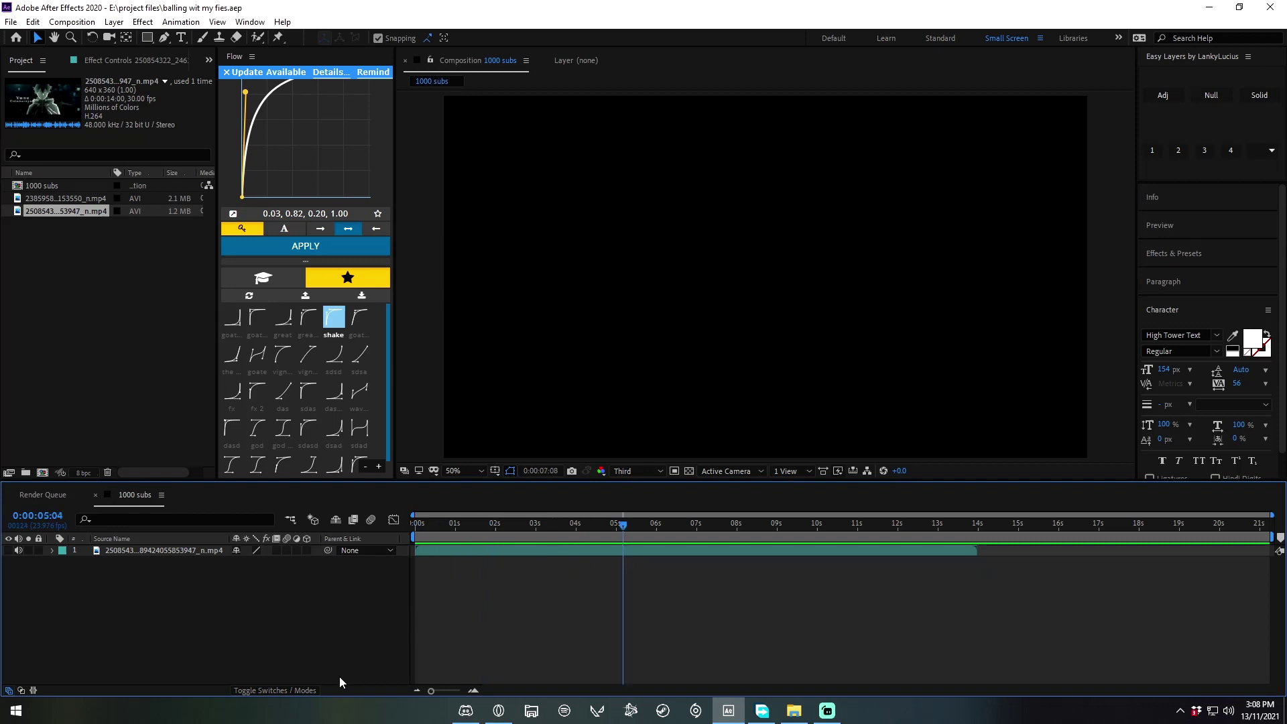
left_click_drag(681, 626, 889, 570)
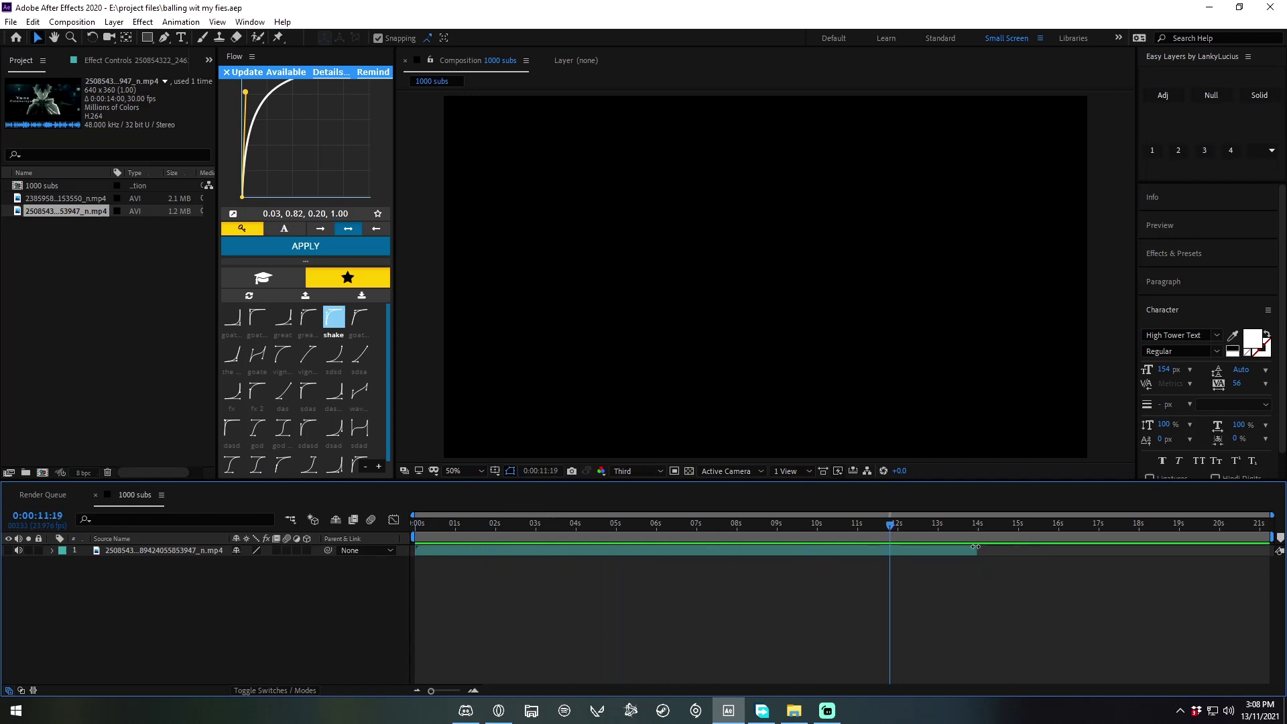
left_click(972, 552)
key("ctrl+alt+b")
right_click(910, 536)
left_click(932, 573)
left_click_drag(761, 525, 415, 524)
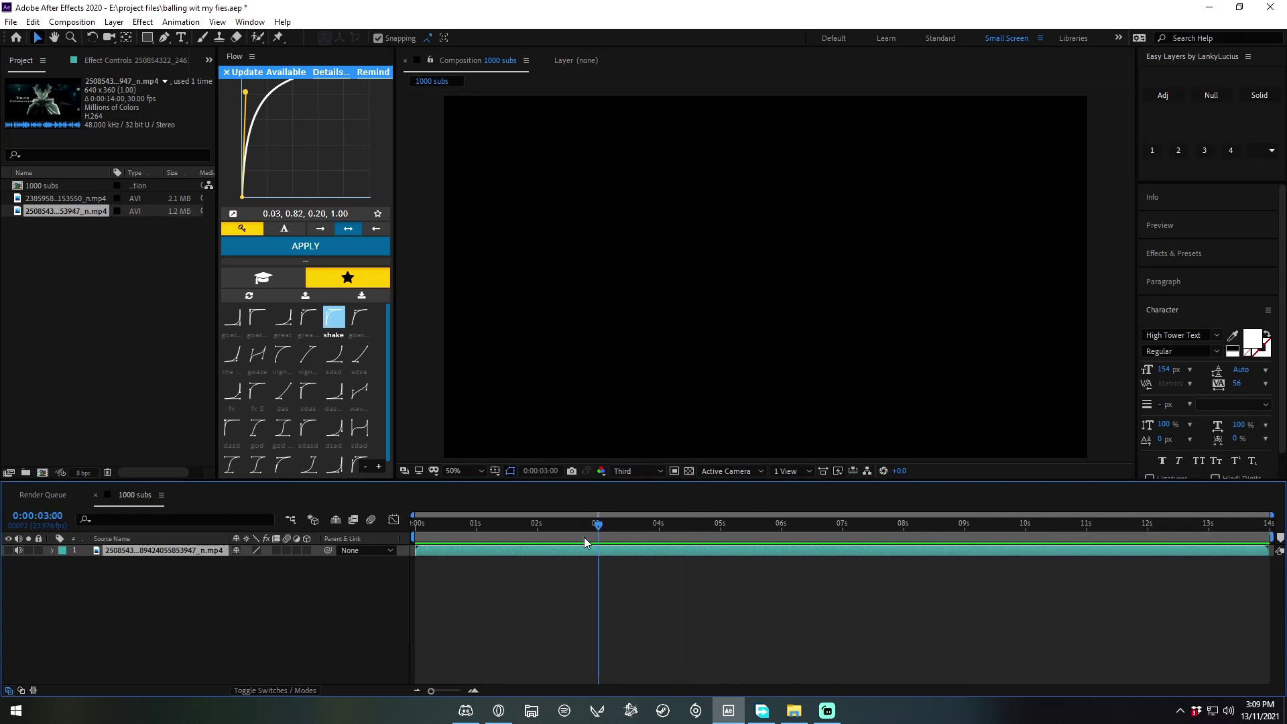
Step: Reveal the music layer's waveform and scrub to find the beat near 3 seconds
key("l")
key("l")
mouse_move(416, 525)
left_mouse_down()
mouse_move(610, 593)
mouse_move(442, 609)
left_mouse_up()
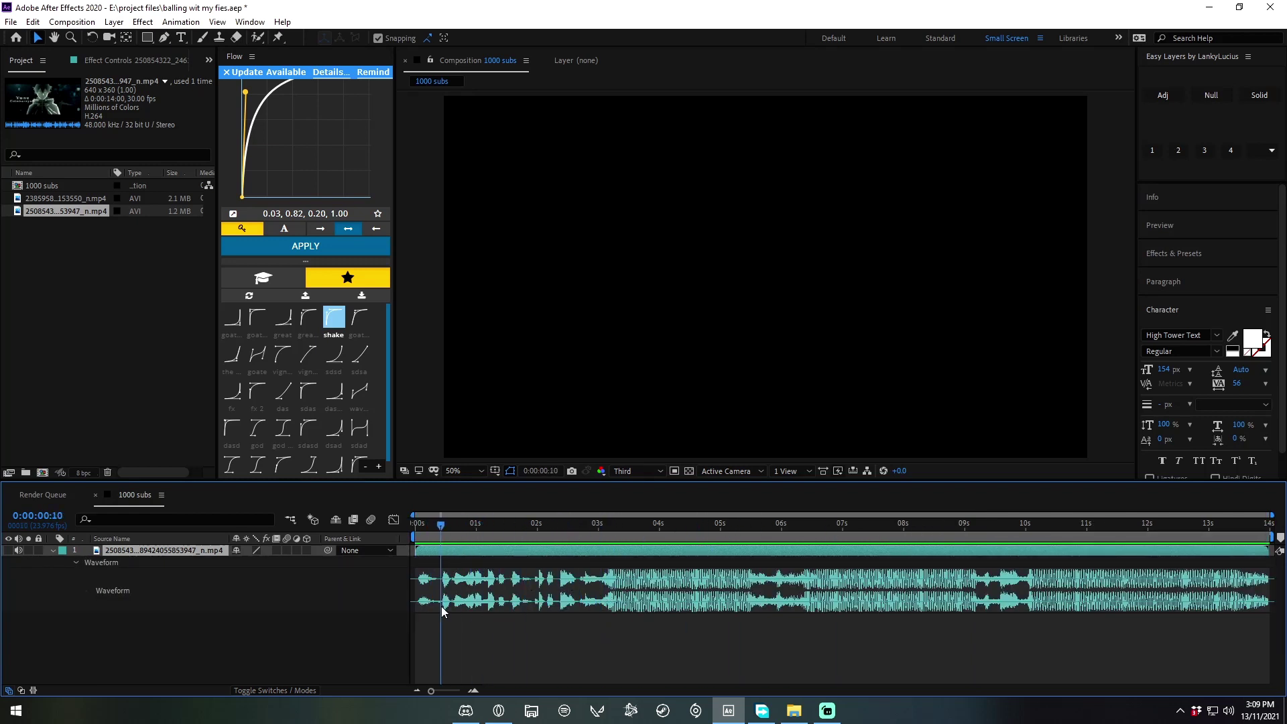
left_click_drag(575, 545, 753, 607)
mouse_move(673, 607)
left_mouse_down()
mouse_move(614, 588)
mouse_move(1063, 606)
left_mouse_up()
left_click_drag(1219, 635, 1025, 623)
left_click_drag(850, 599, 610, 616)
Step: Toggle Rectified Audio Waveform on, then back off, in the timeline panel menu
left_click(161, 496)
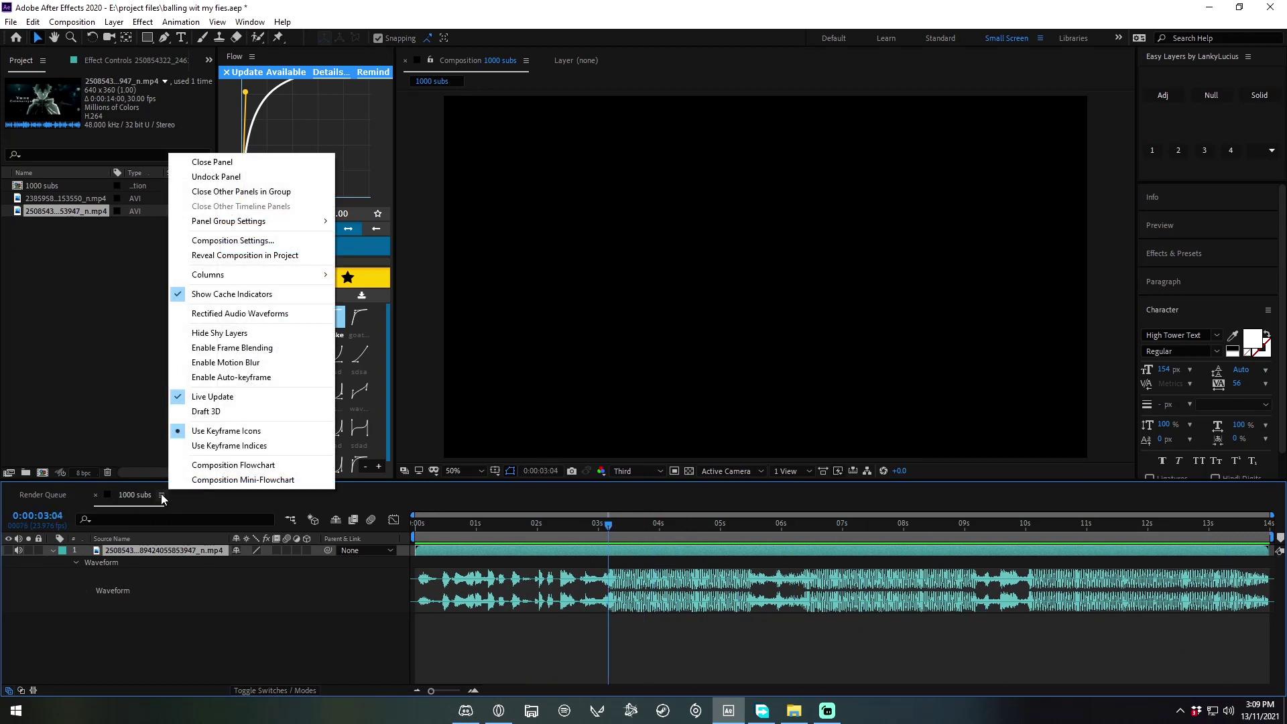
left_click(276, 316)
left_click(161, 496)
left_click(245, 314)
Step: Zoom the timeline in and mark beats at 0:00:03:02 and the following beat
left_click(610, 534)
left_click_drag(431, 691, 453, 690)
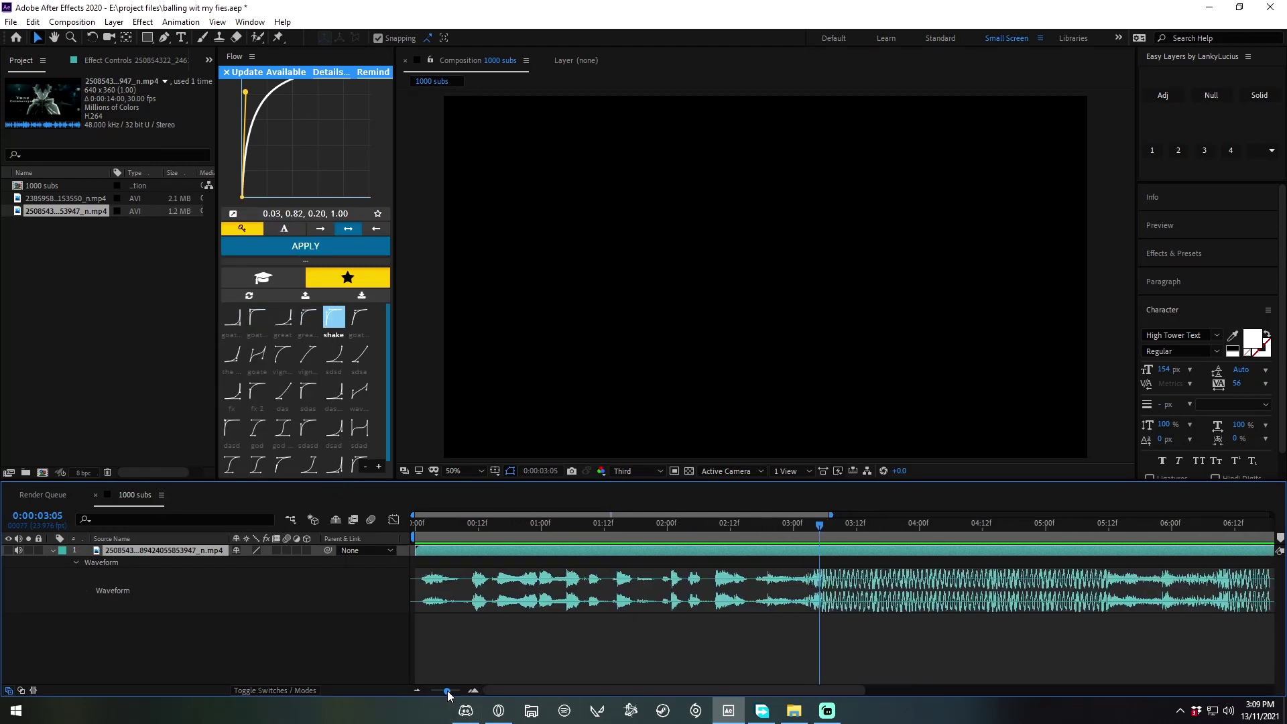
left_click_drag(453, 690, 449, 690)
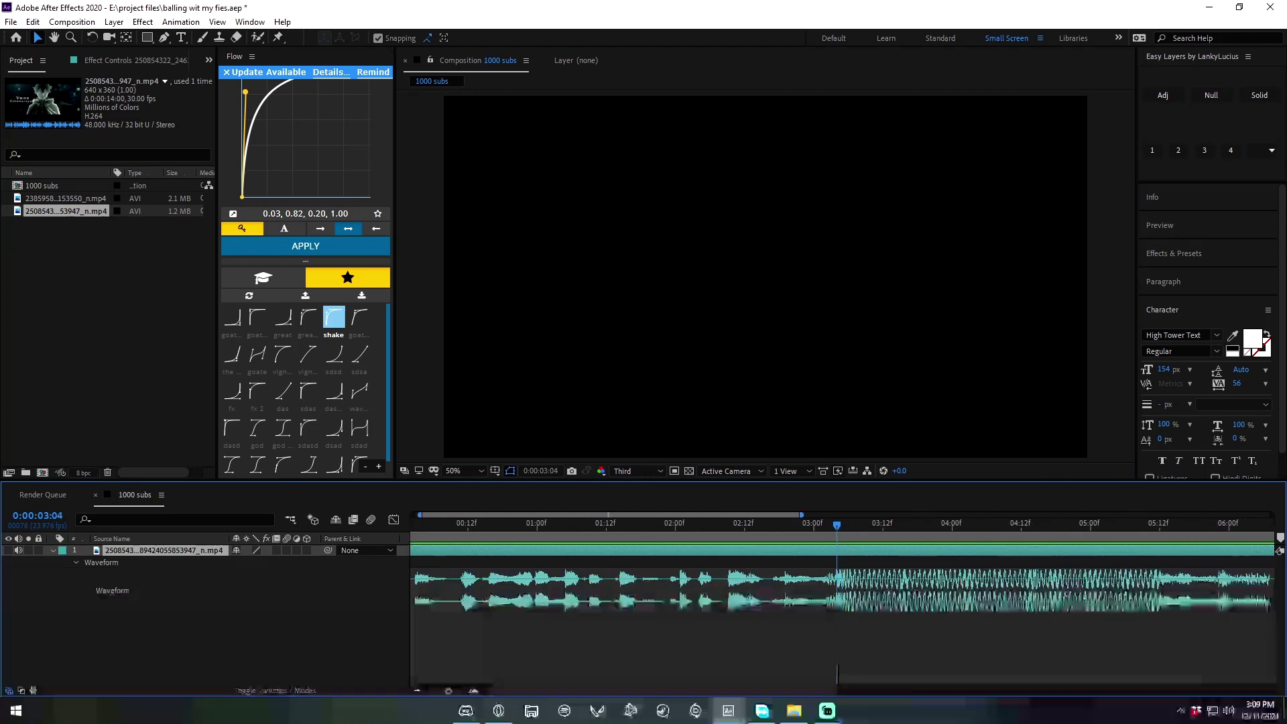
left_click_drag(837, 534, 823, 536)
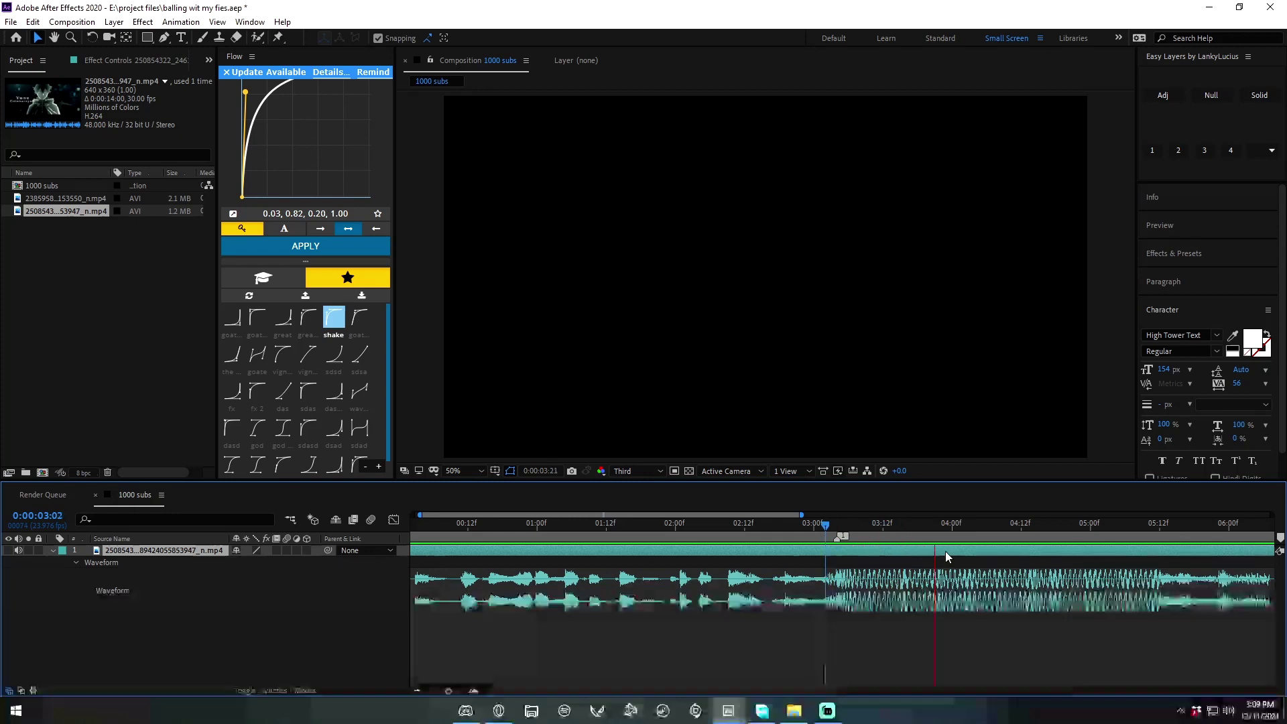
left_click_drag(926, 536, 904, 559)
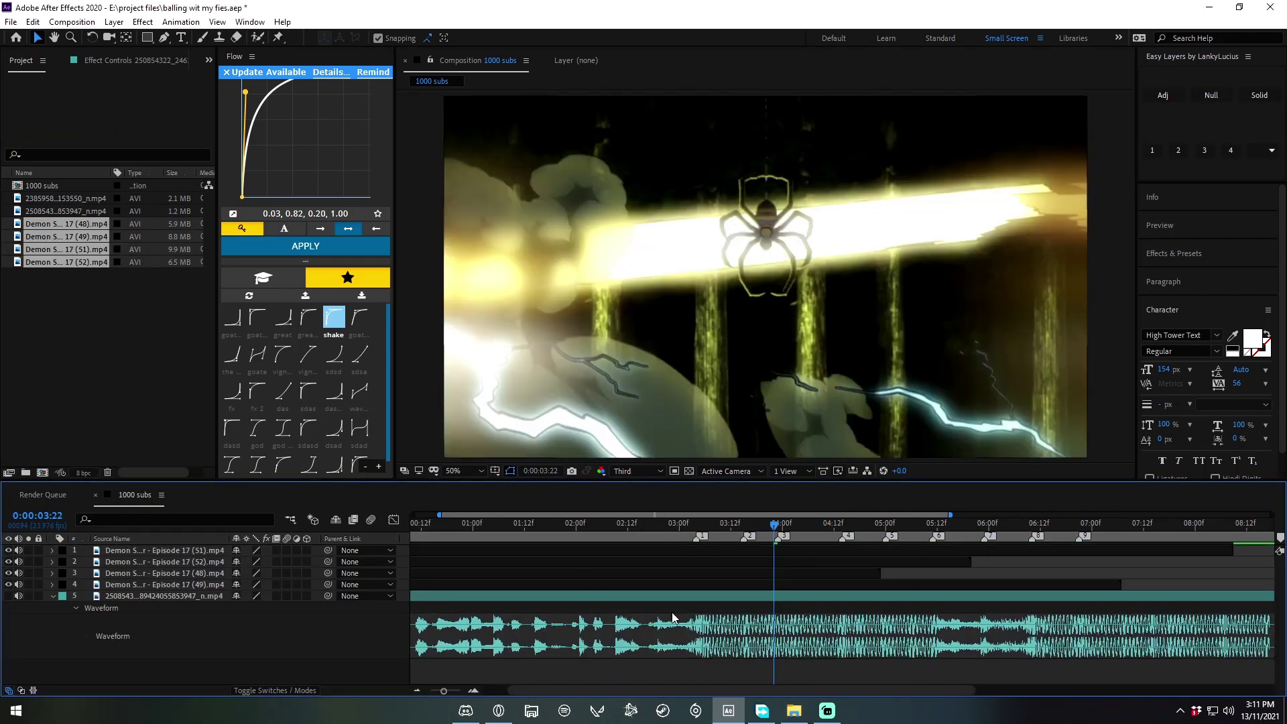
Step: Mute the four anime clips' audio and slide Episode 17 (52) later onto a beat
mouse_move(558, 528)
left_mouse_down()
mouse_move(548, 566)
mouse_move(769, 601)
mouse_move(741, 603)
left_mouse_up()
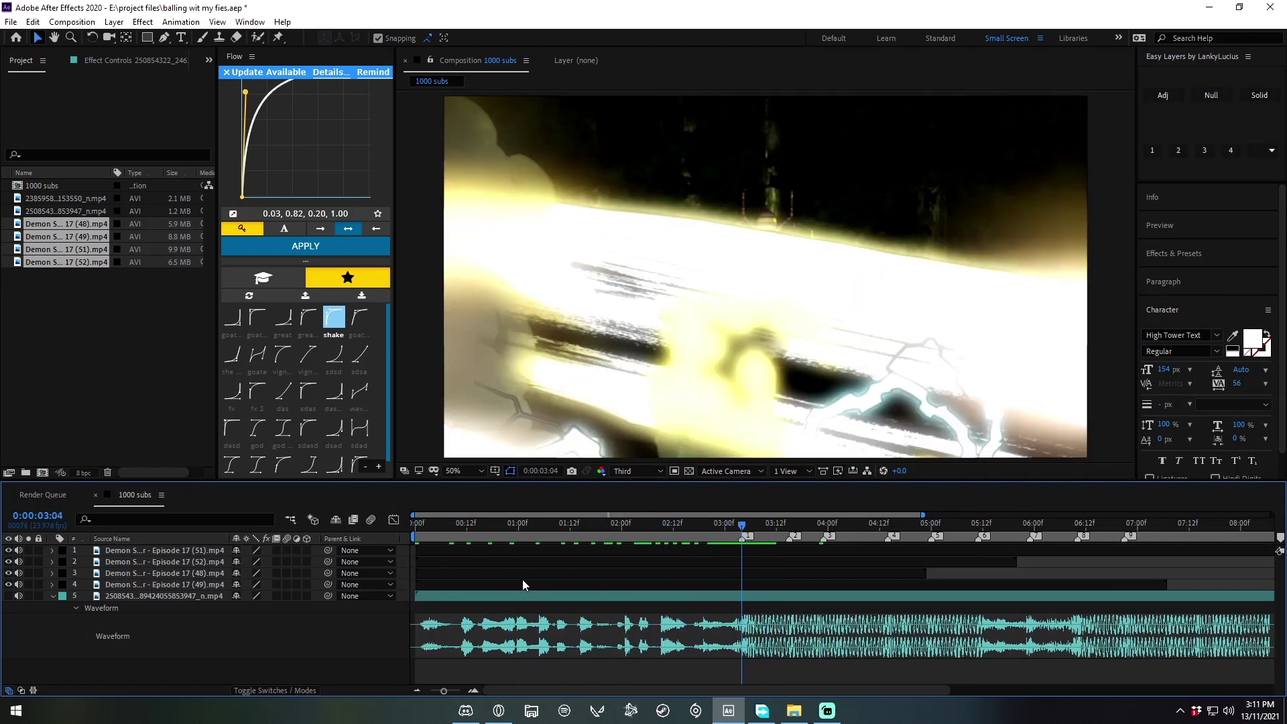
left_click_drag(19, 550, 18, 584)
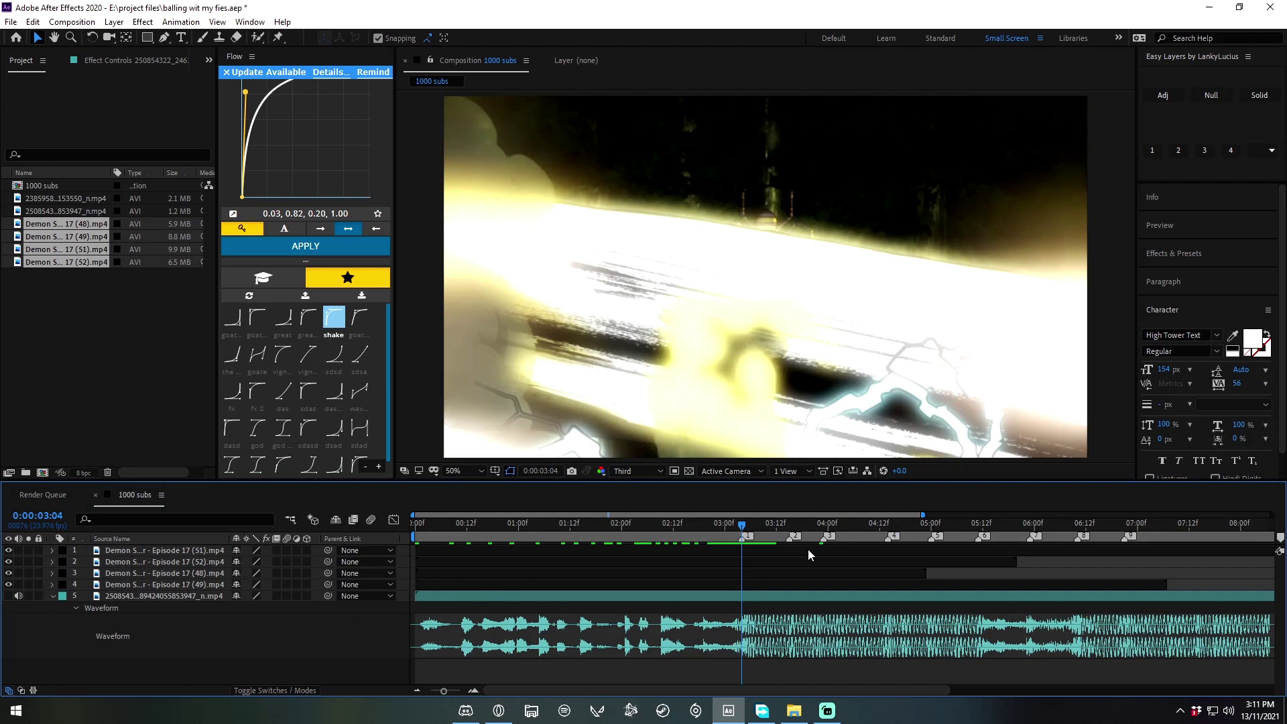
left_click(784, 549)
left_click_drag(568, 561, 702, 562)
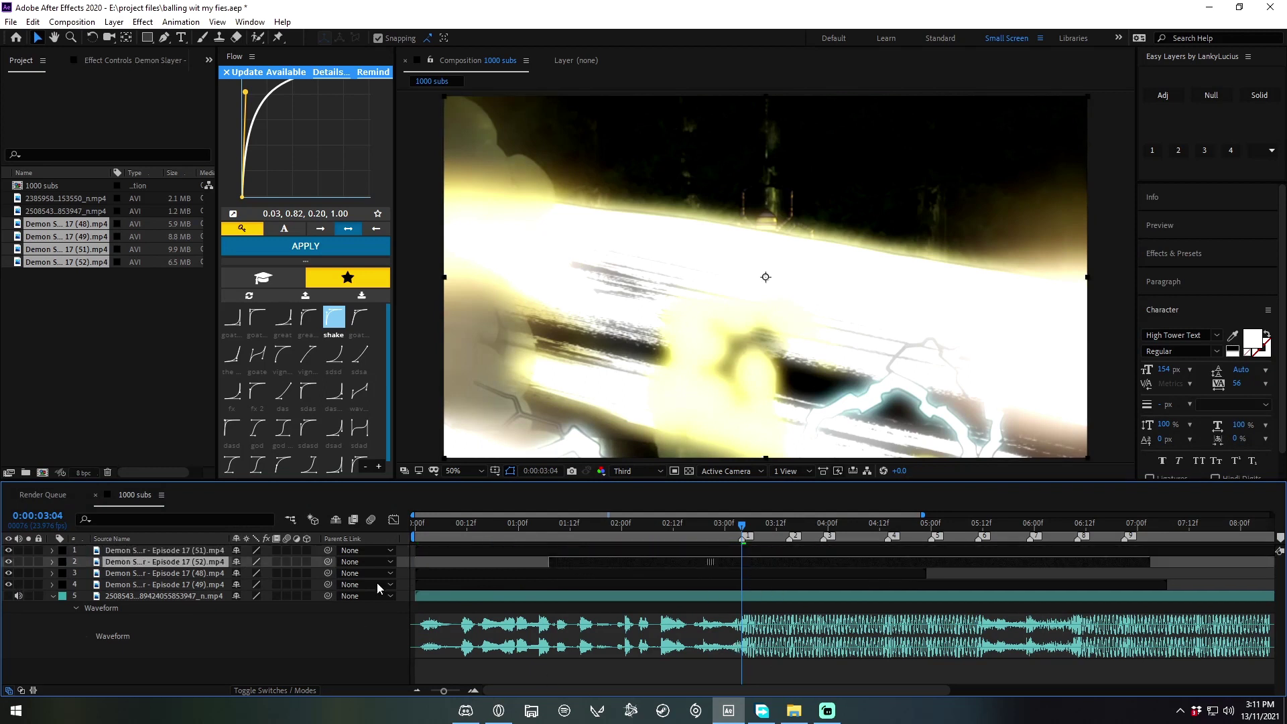
Step: Shift the remaining clips, including Episode 17 (48), so each starts on a beat
left_click(9, 550)
mouse_move(766, 559)
left_mouse_down()
mouse_move(922, 561)
mouse_move(715, 570)
left_mouse_up()
left_click(901, 561)
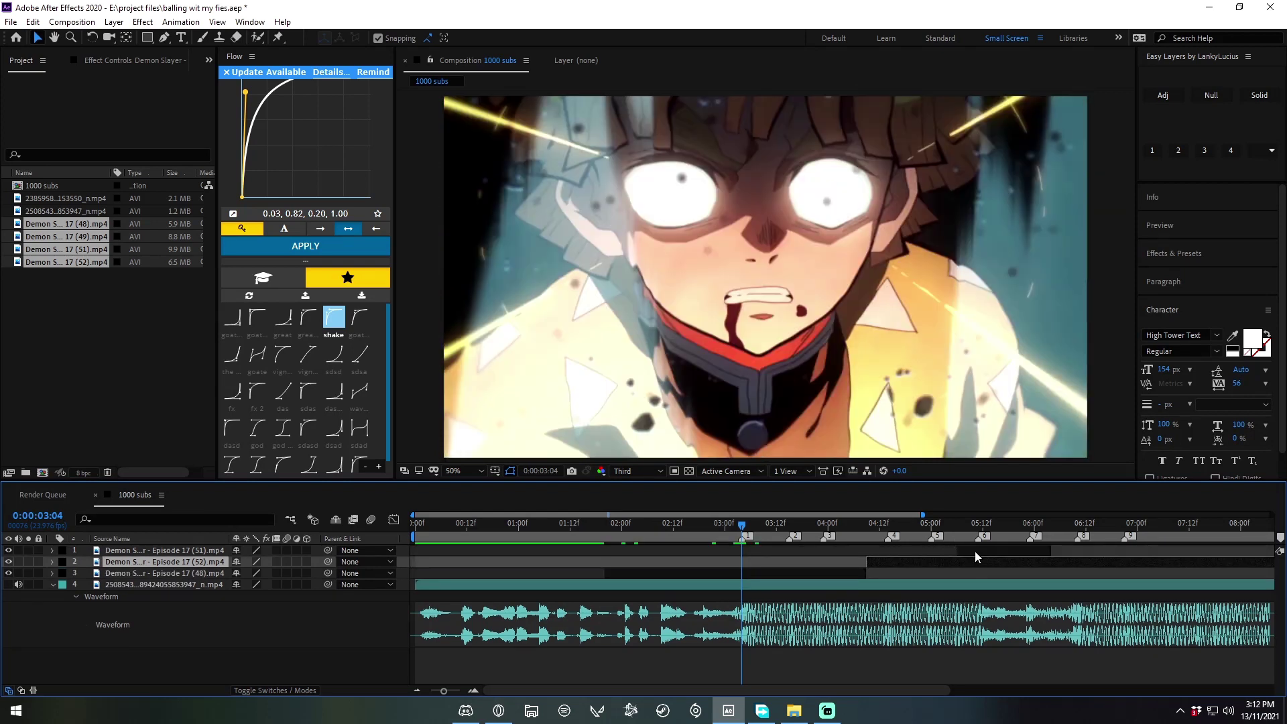
left_click_drag(974, 551, 1159, 551)
left_click(704, 573)
left_click_drag(704, 635, 606, 642)
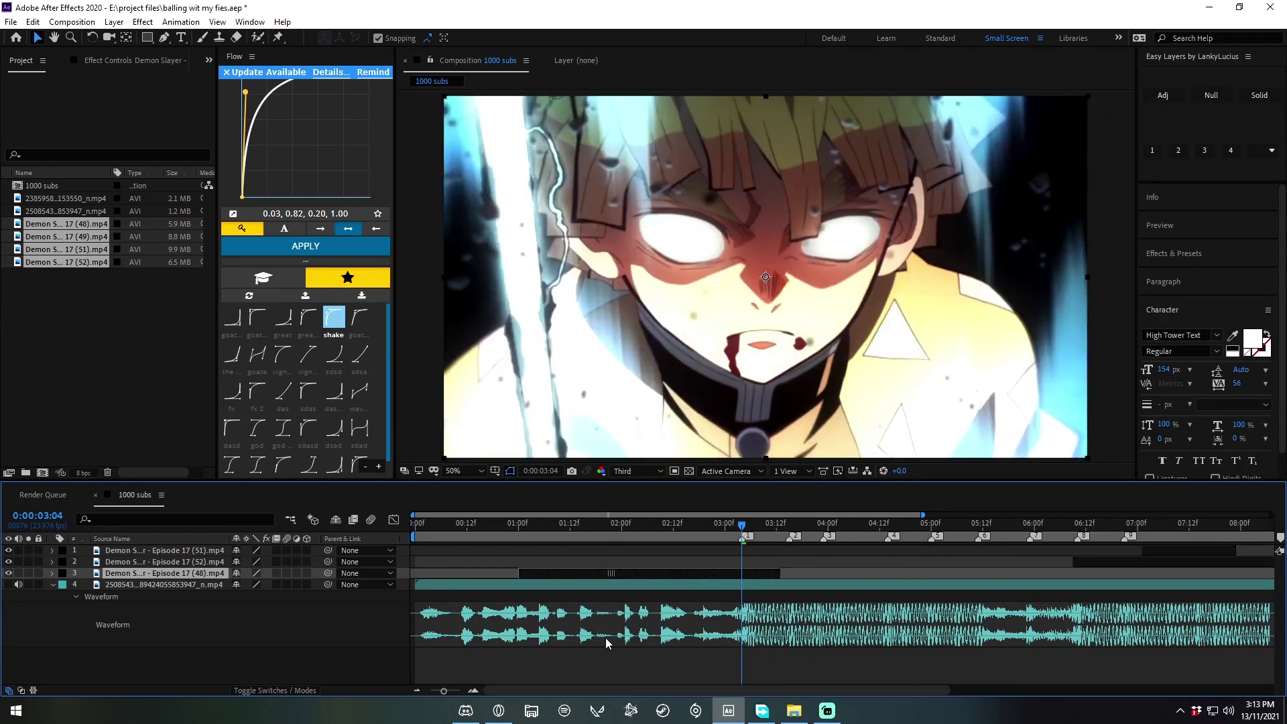
mouse_move(606, 642)
left_mouse_down()
mouse_move(758, 630)
mouse_move(789, 573)
left_mouse_up()
Step: Step through Episode 17 (48) frame by frame, splitting it where movement appears
key("Page_Down")
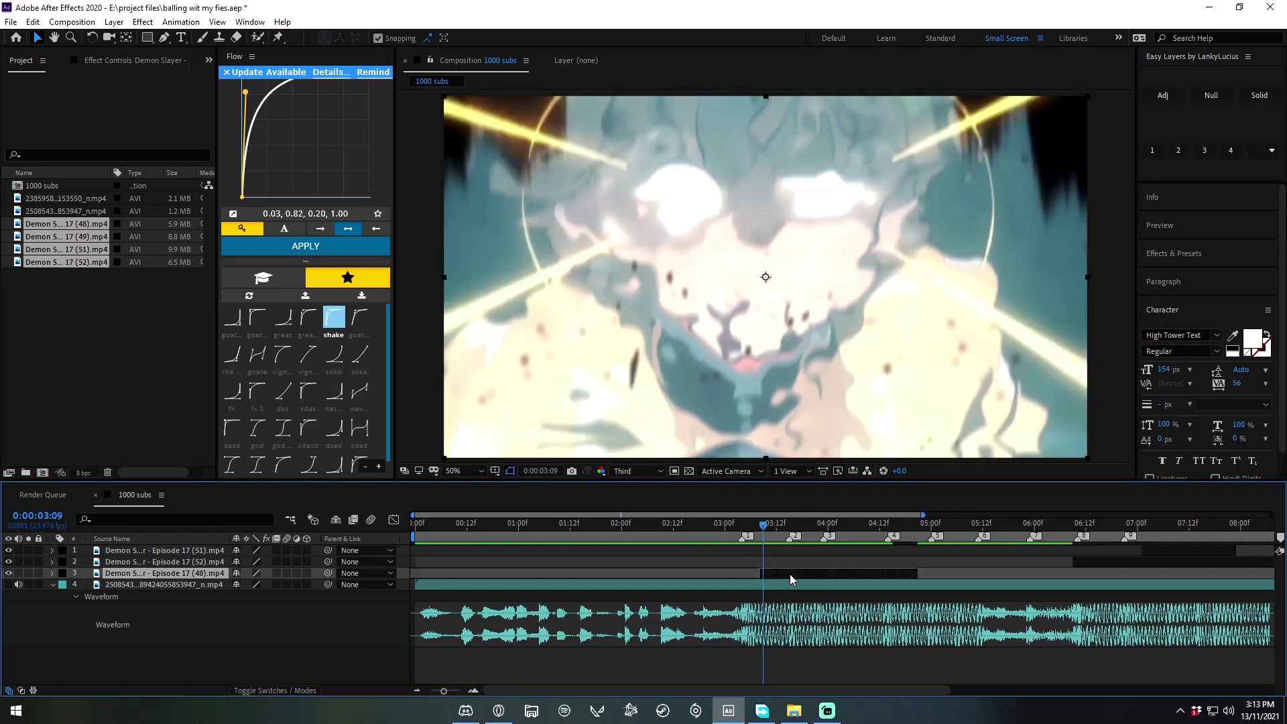
key("ctrl+shift+d")
key("Page_Down")
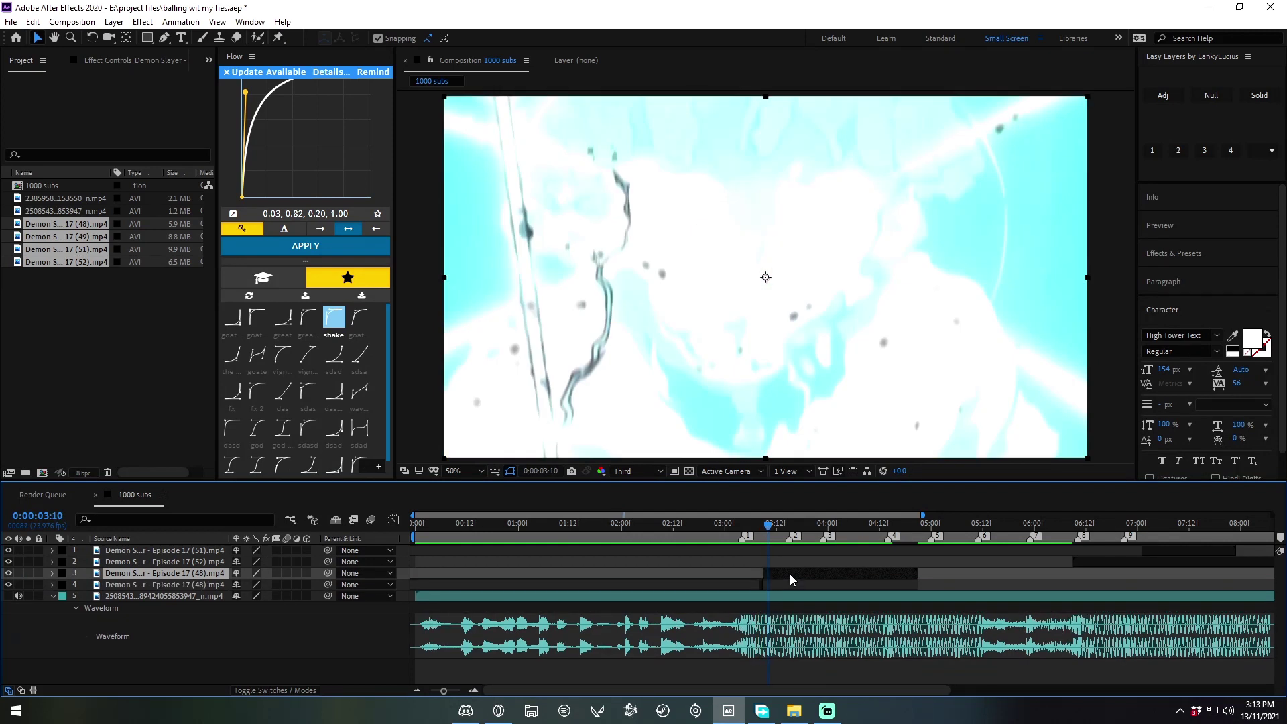
key("Page_Down")
key("Page_Down")
key("Page_Down")
key("Page_Down")
key("Page_Down")
key("Page_Up")
key("Page_Up")
key("Page_Up")
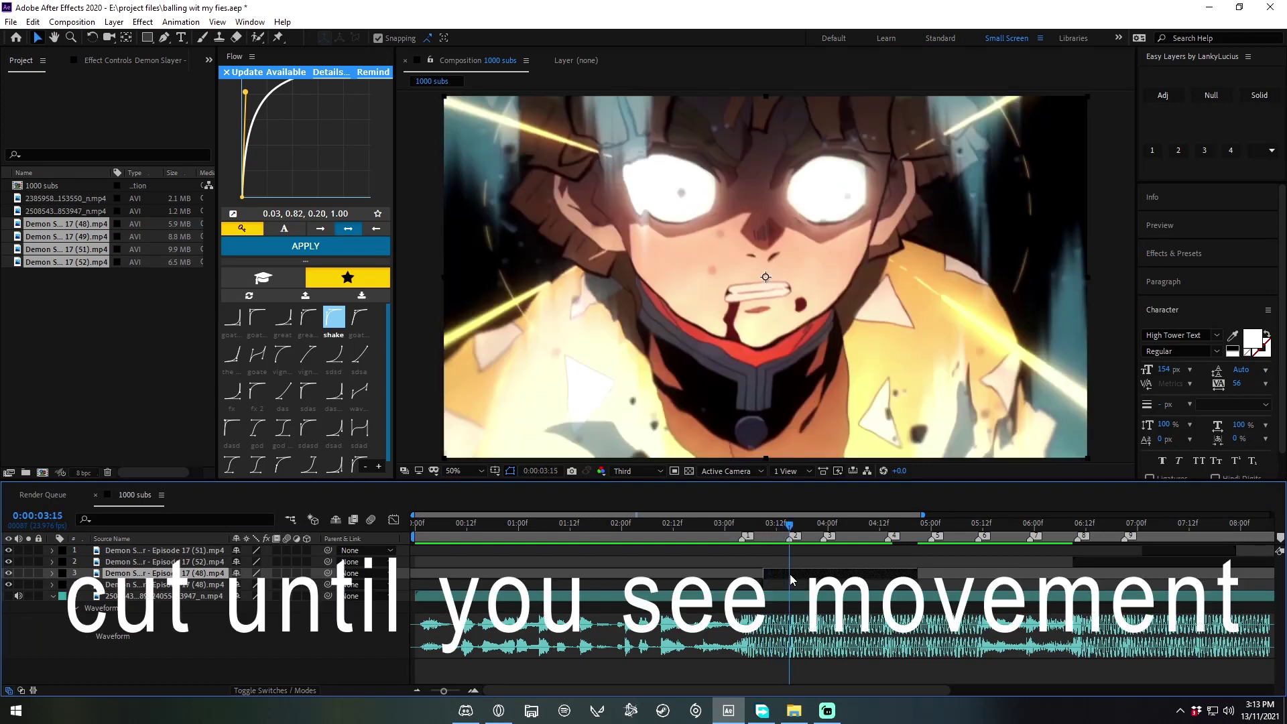
key("Page_Down")
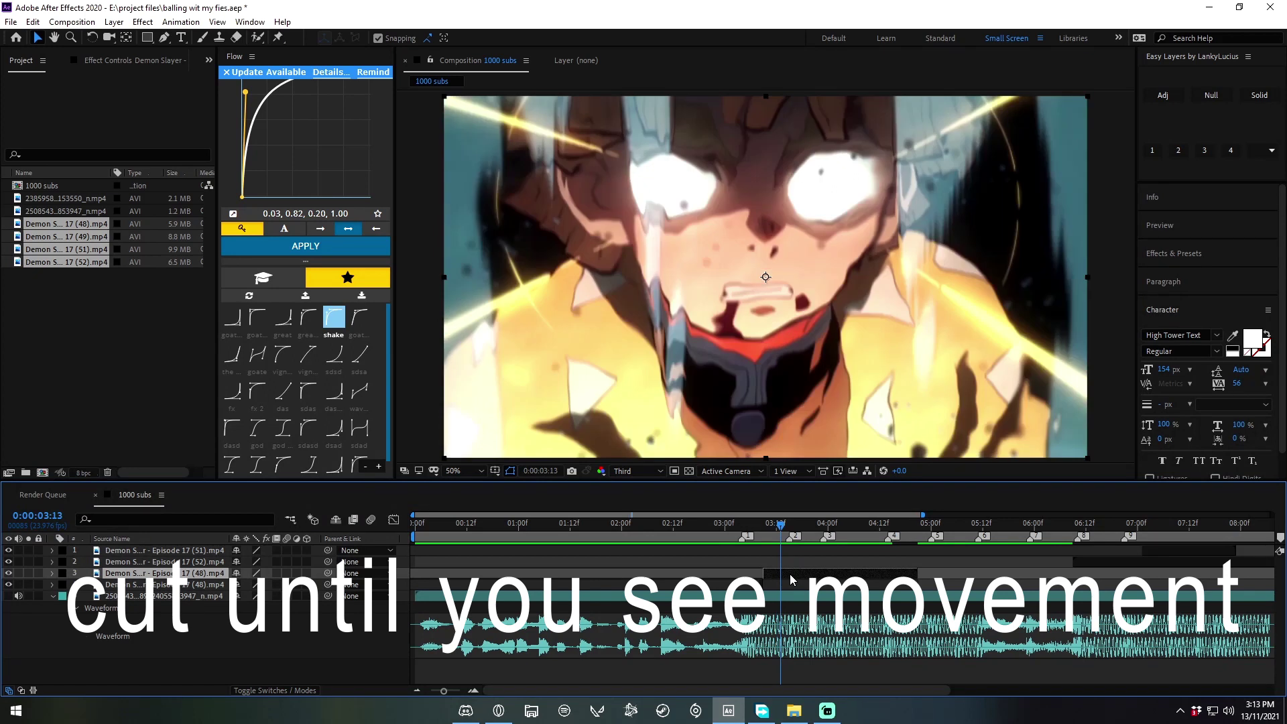
key("ctrl+shift+d")
key("Page_Down")
key("Page_Down")
key("Page_Down")
key("Page_Up")
key("Page_Up")
Step: Split the clip at 0:00:03:14, undo the extra split, and land on 0:00:03:16
key("Page_Up")
key("Page_Down")
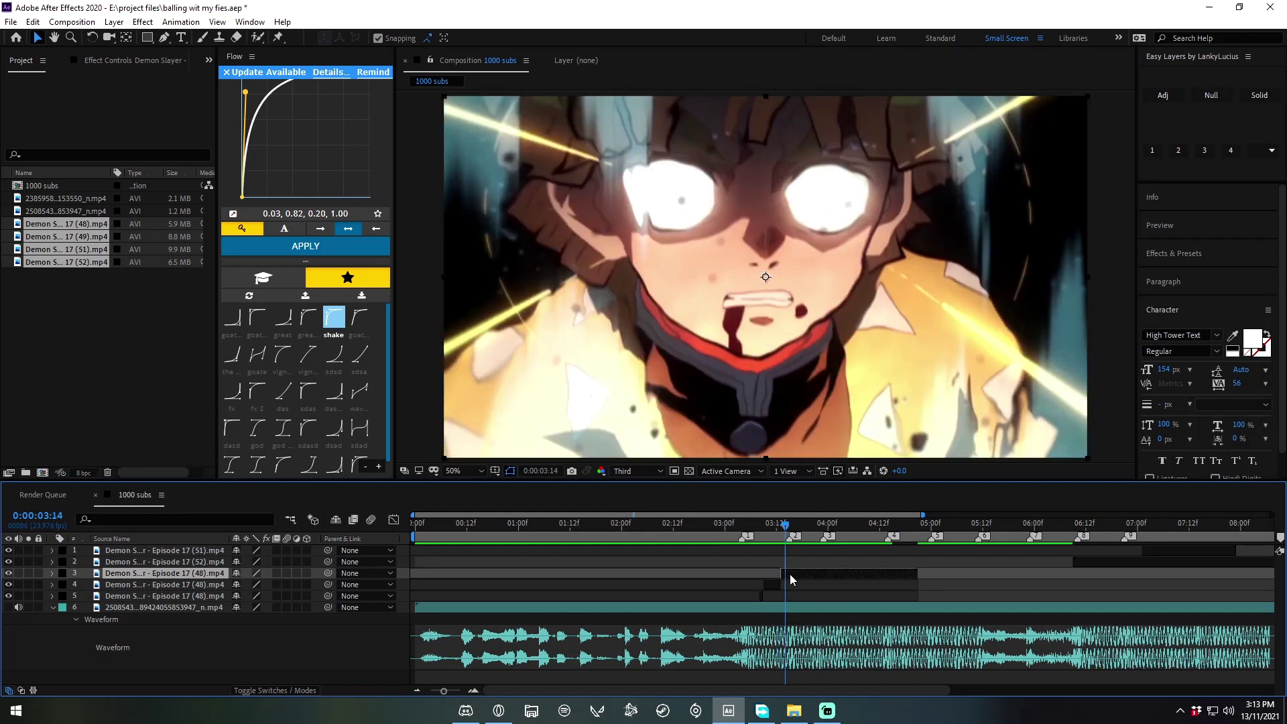
key("Page_Down")
key("Page_Up")
key("Page_Up")
key("Page_Down")
key("ctrl+shift+d")
key("Page_Down")
key("Page_Down")
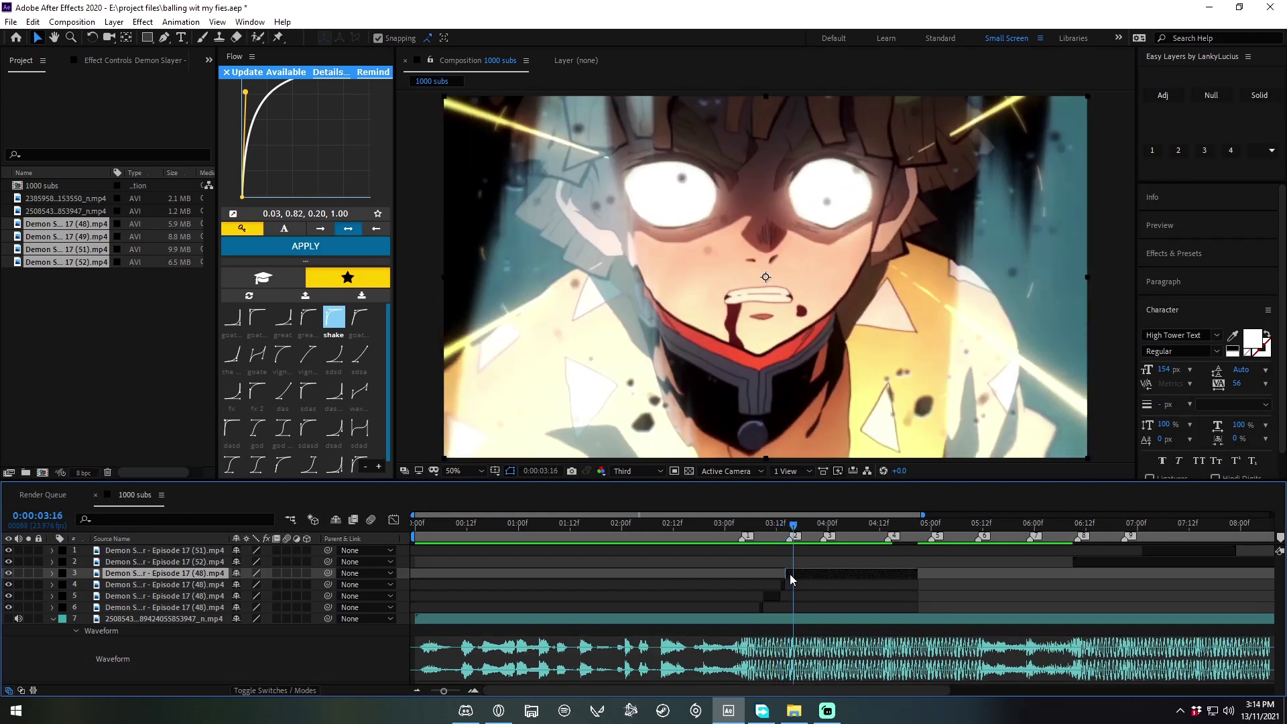
key("ctrl+shift+d")
key("ctrl+z")
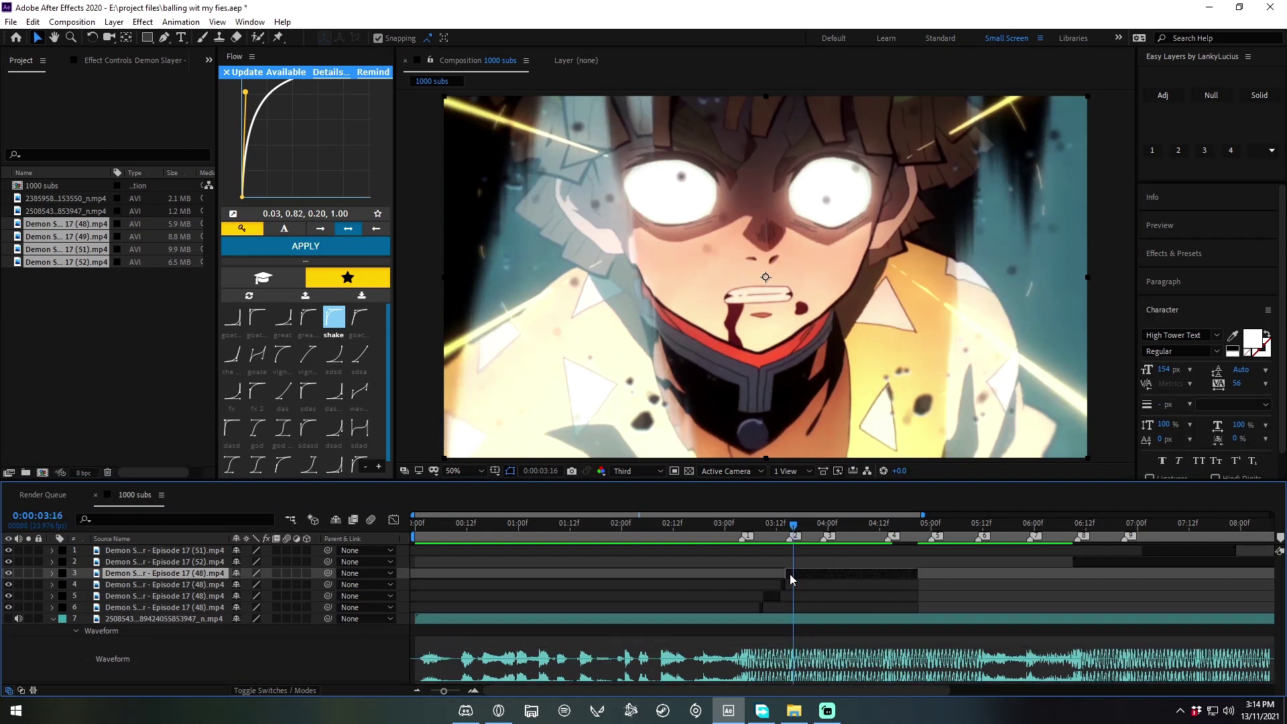
key("Page_Up")
key("Page_Down")
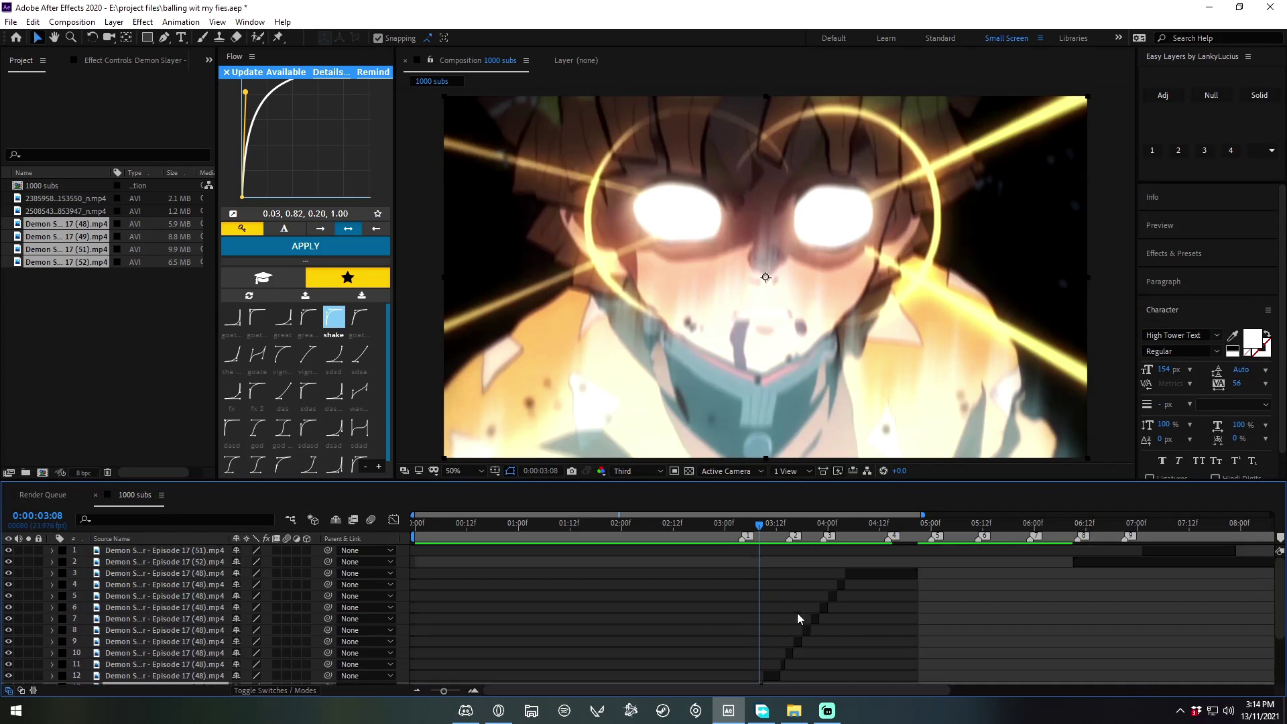
Step: Sequence the cut pieces one after another with Keyframe Assistant > Sequence Layers
left_click_drag(848, 583, 785, 590)
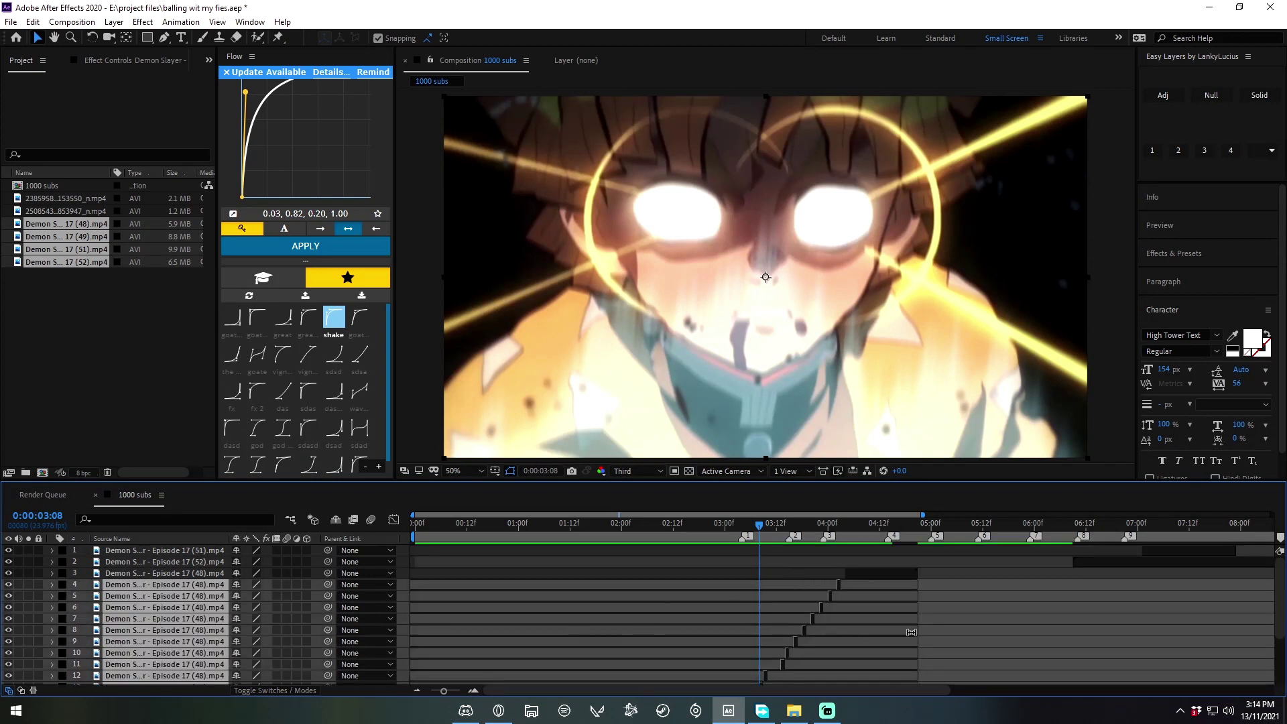
right_click(835, 578)
mouse_move(938, 424)
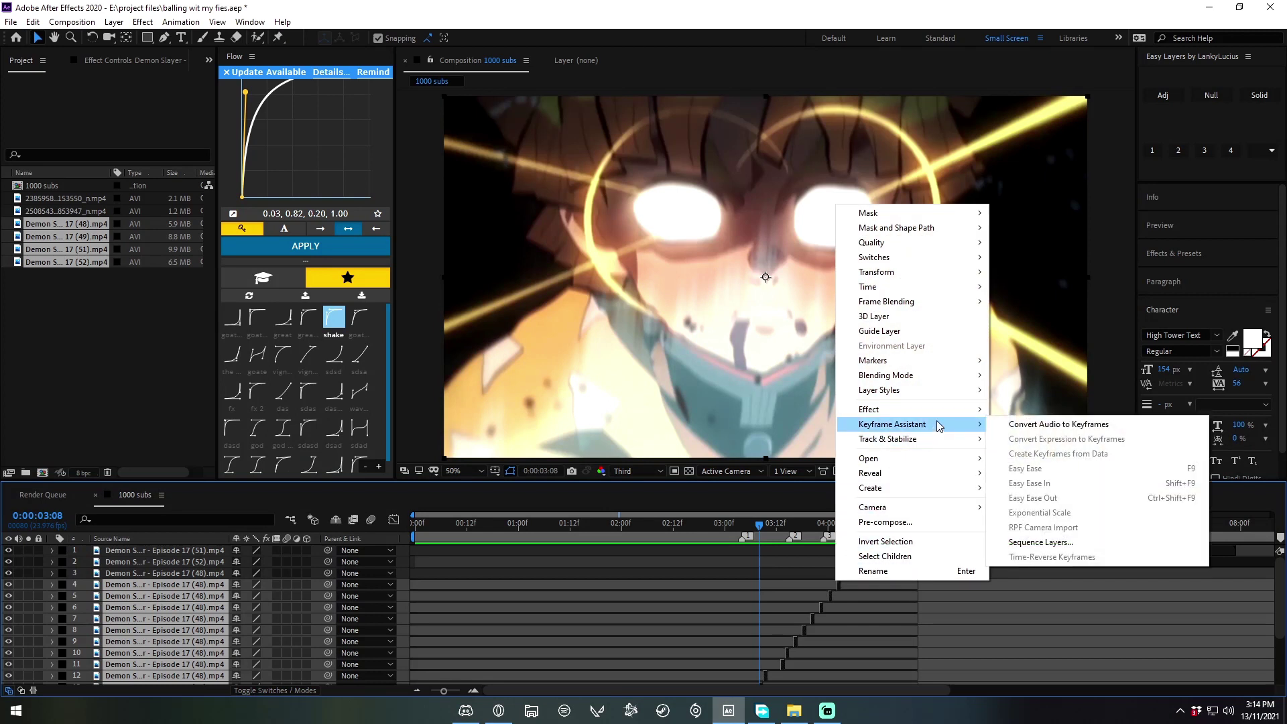
left_click(1050, 540)
left_click(607, 383)
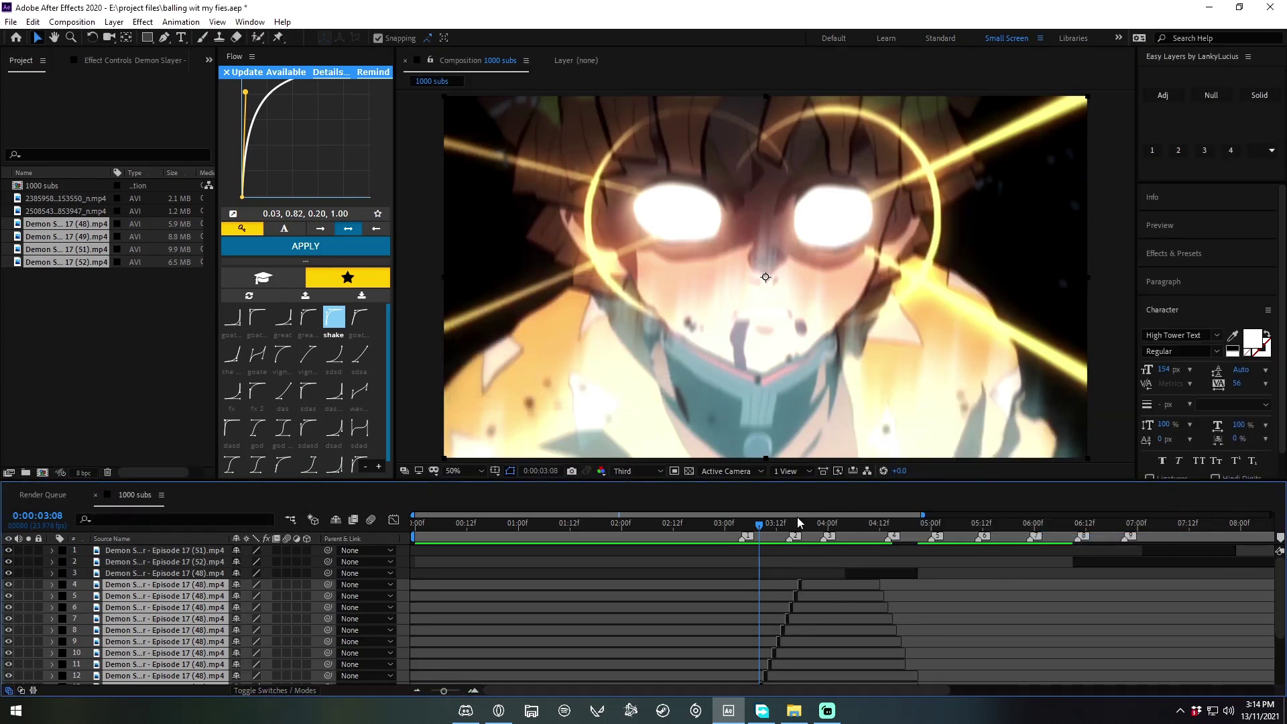
Step: Pre-compose the sequenced pieces into Pre-comp 1 and preview the edit
right_click(802, 595)
left_click(844, 555)
left_click(612, 440)
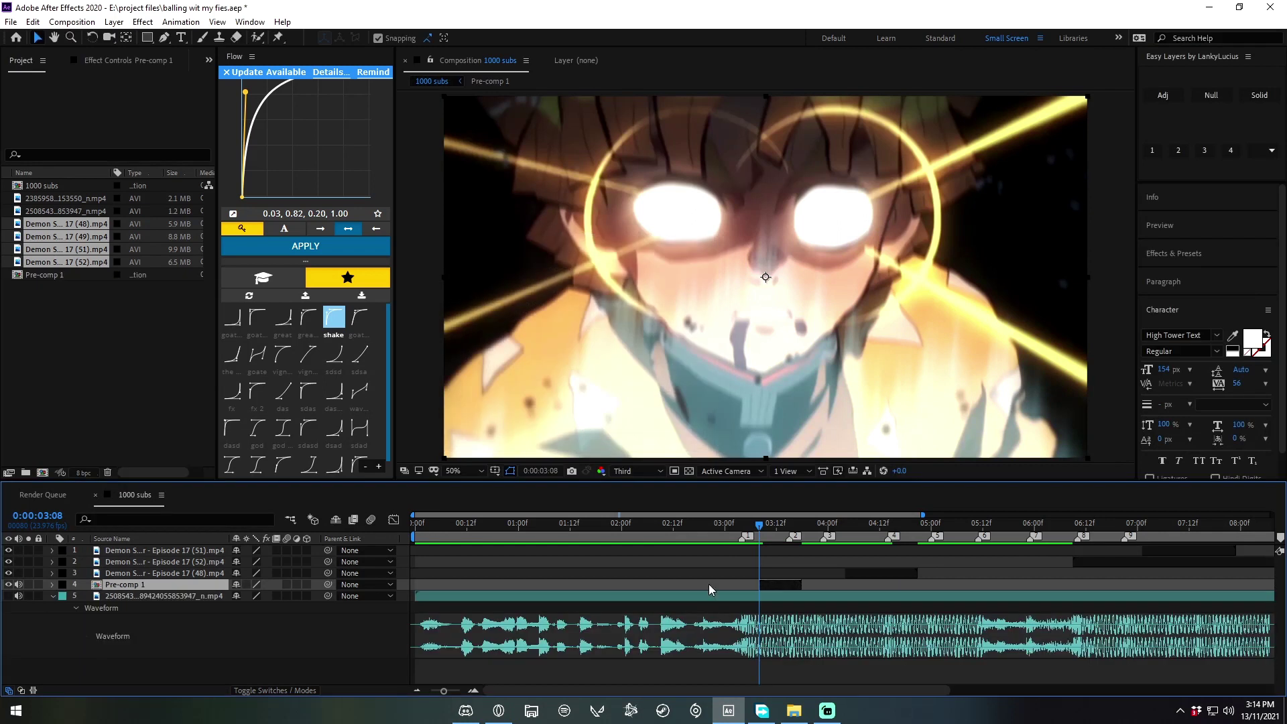
key("space")
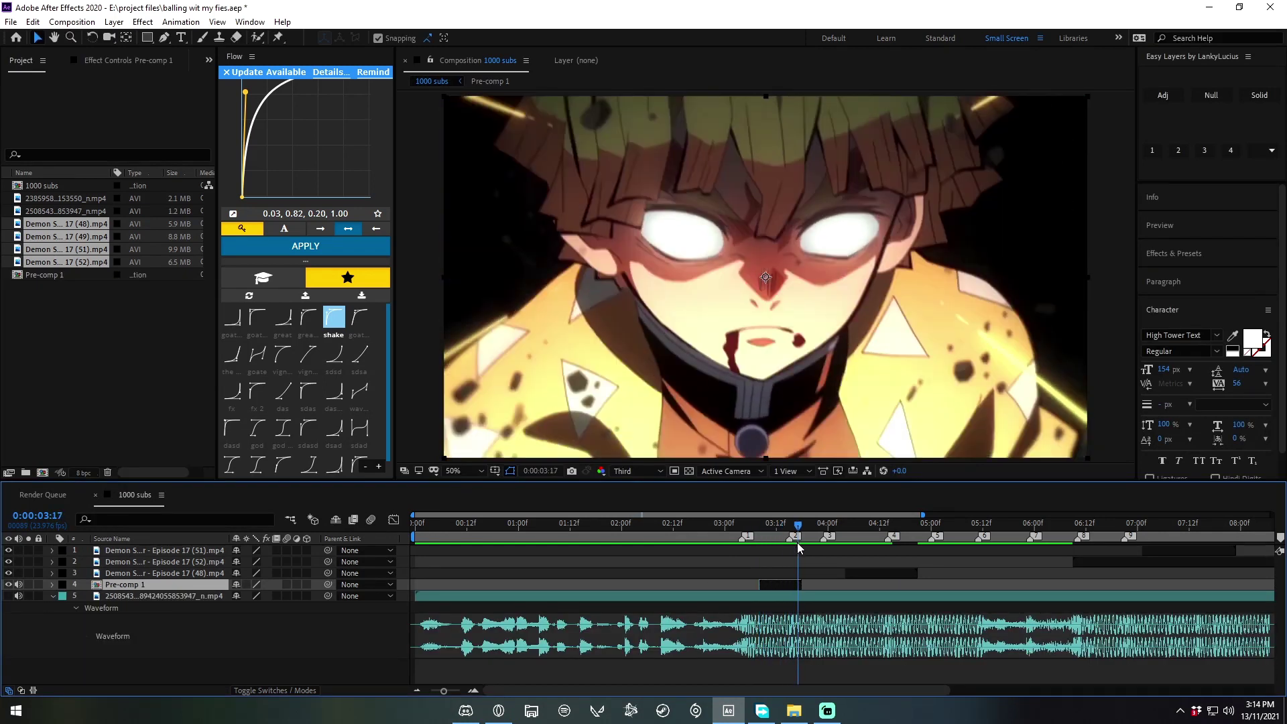
key("space")
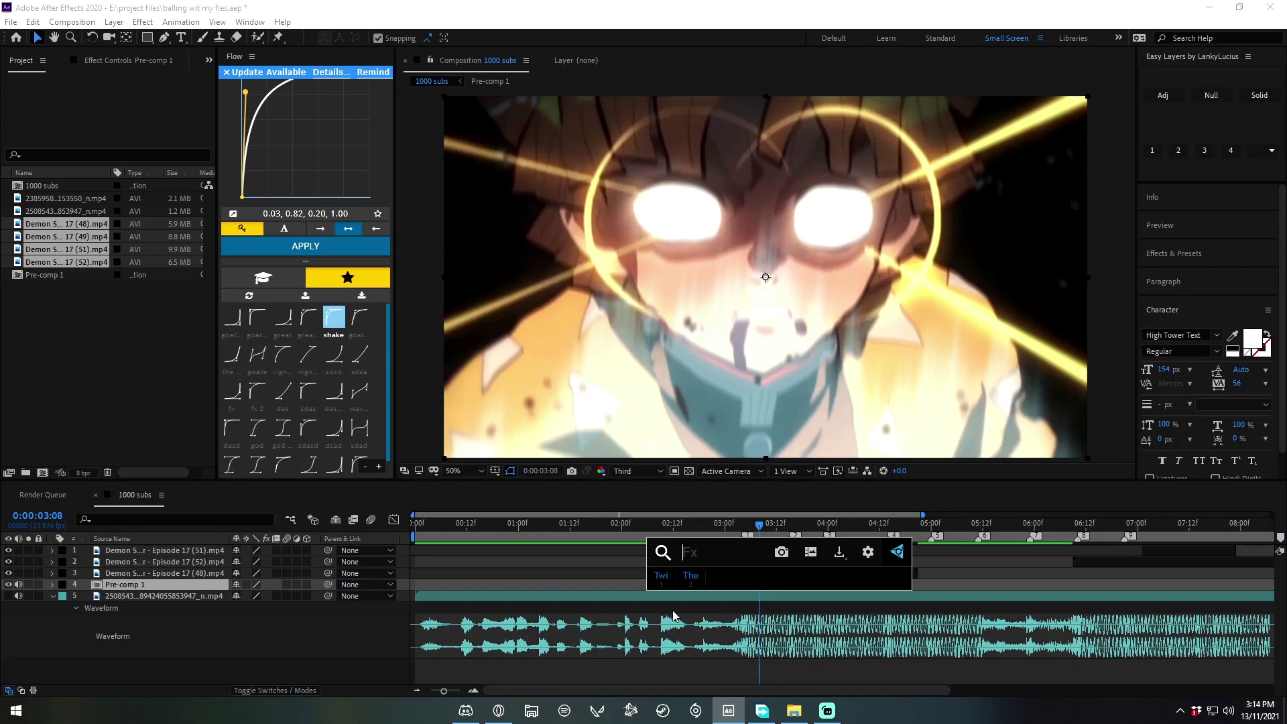
Step: Apply Twixtor Pro to Pre-comp 1 with time remap mode set to Frame Number
key("ctrl+alt+shift+e")
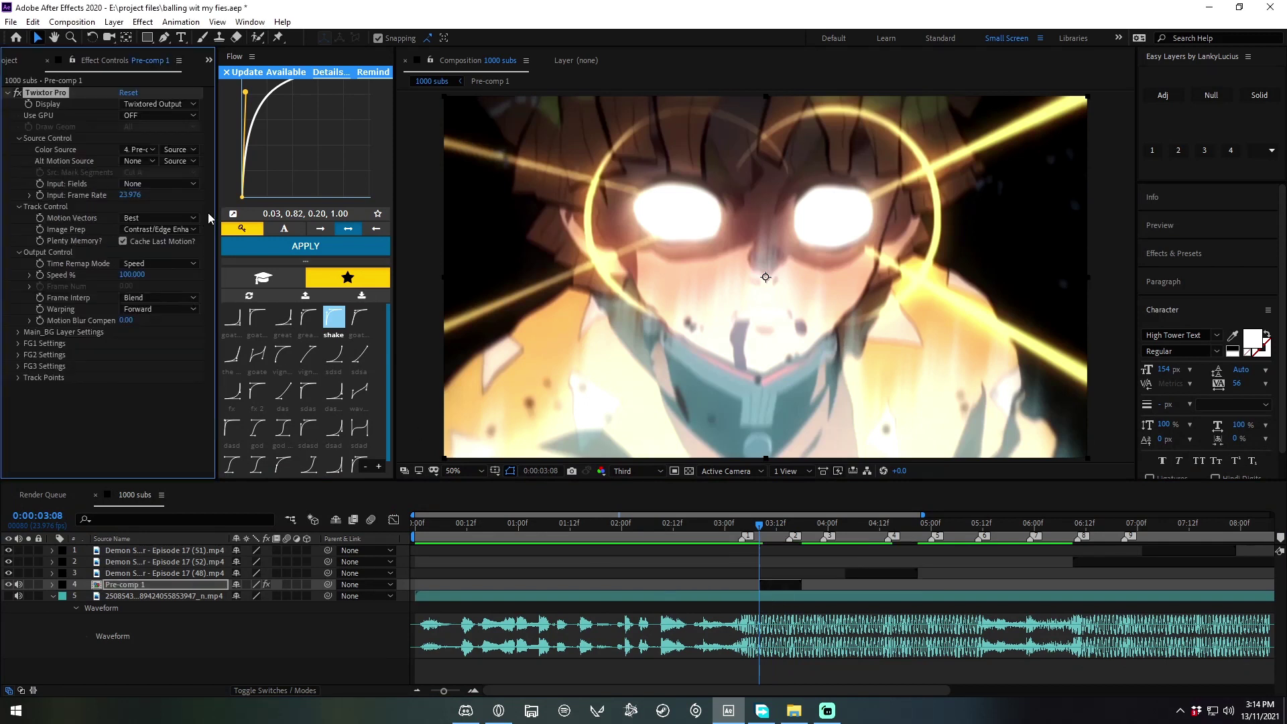
left_click(19, 332)
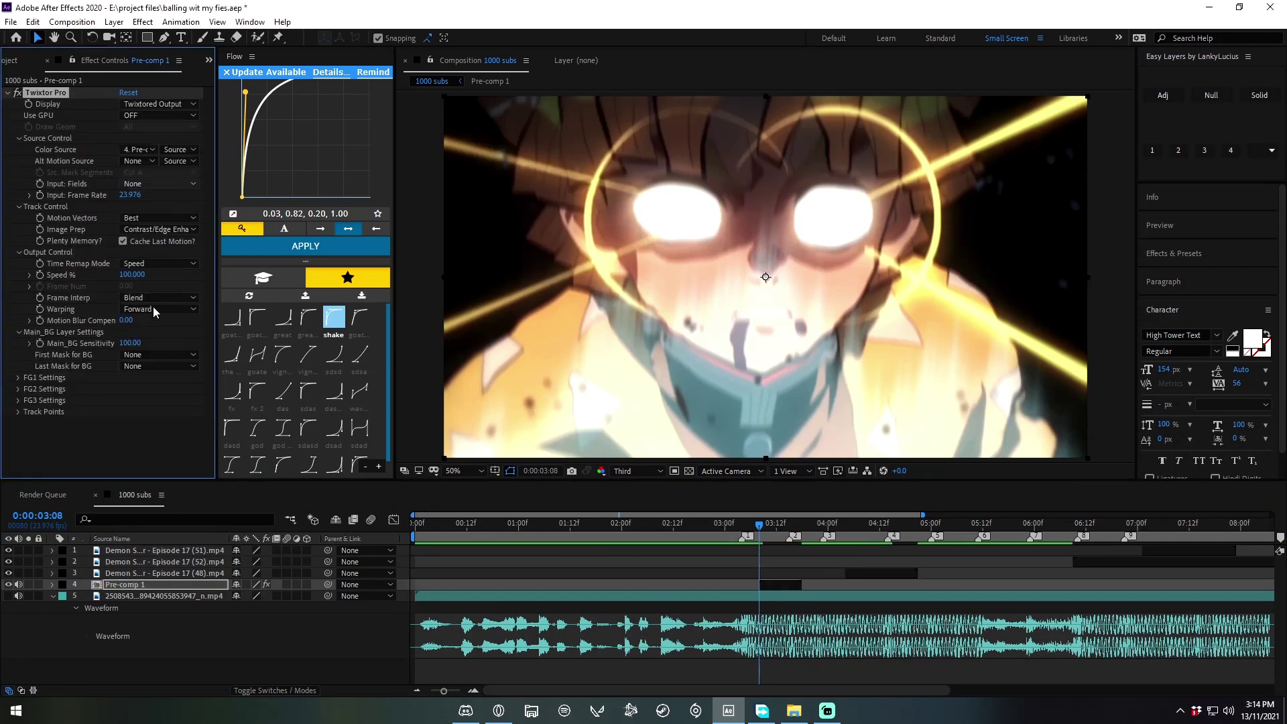
left_click(134, 198)
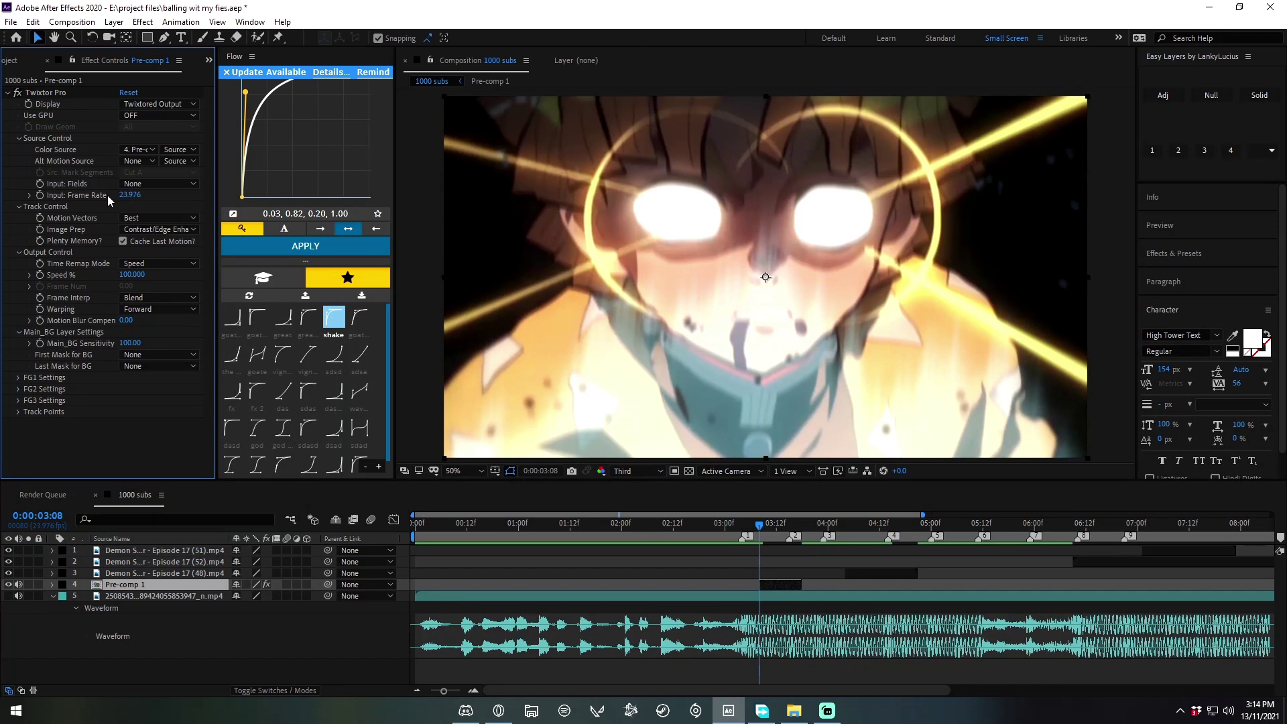
left_click(158, 263)
left_click(167, 298)
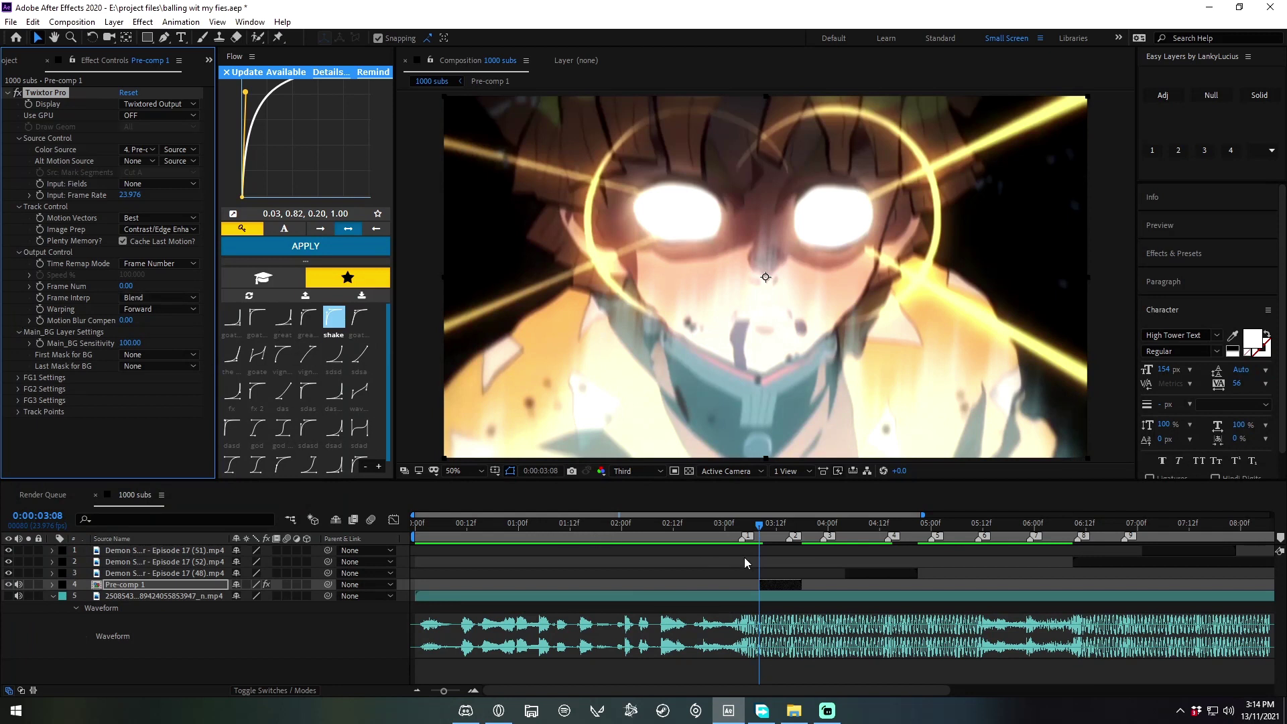
Step: Enable Time Remapping on Pre-comp 1 and set the time to 0:00:03:04
left_click(812, 589)
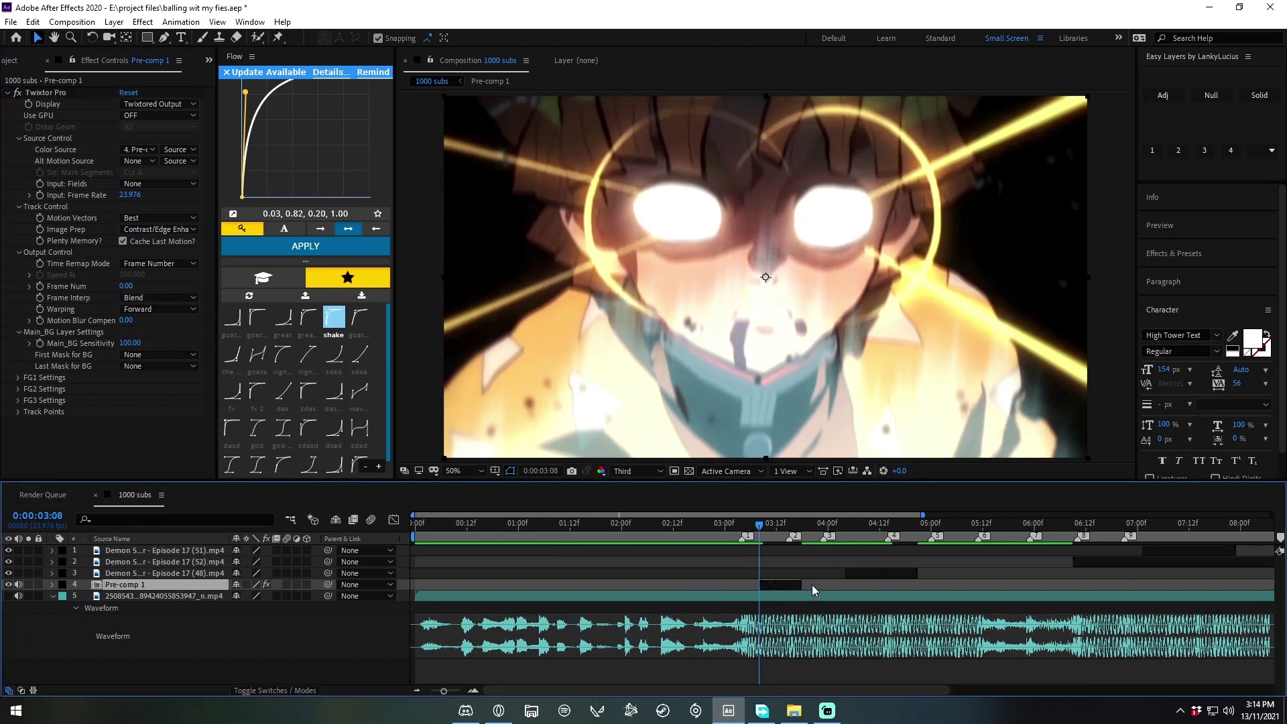
key("ctrl+alt+t")
left_click(742, 541)
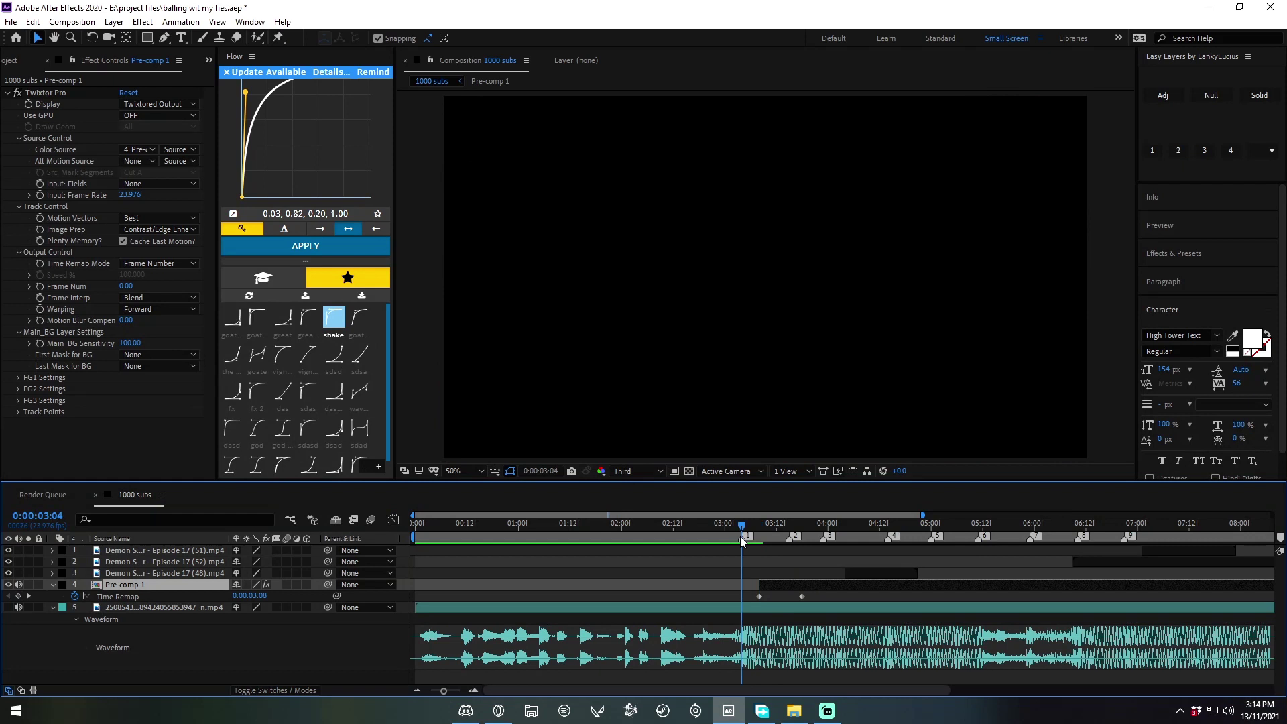
Step: Start Pre-comp 1 at 3:04 and keyframe Twixtor Frame Num up to 9 at 3:14
left_click_drag(766, 590, 766, 596)
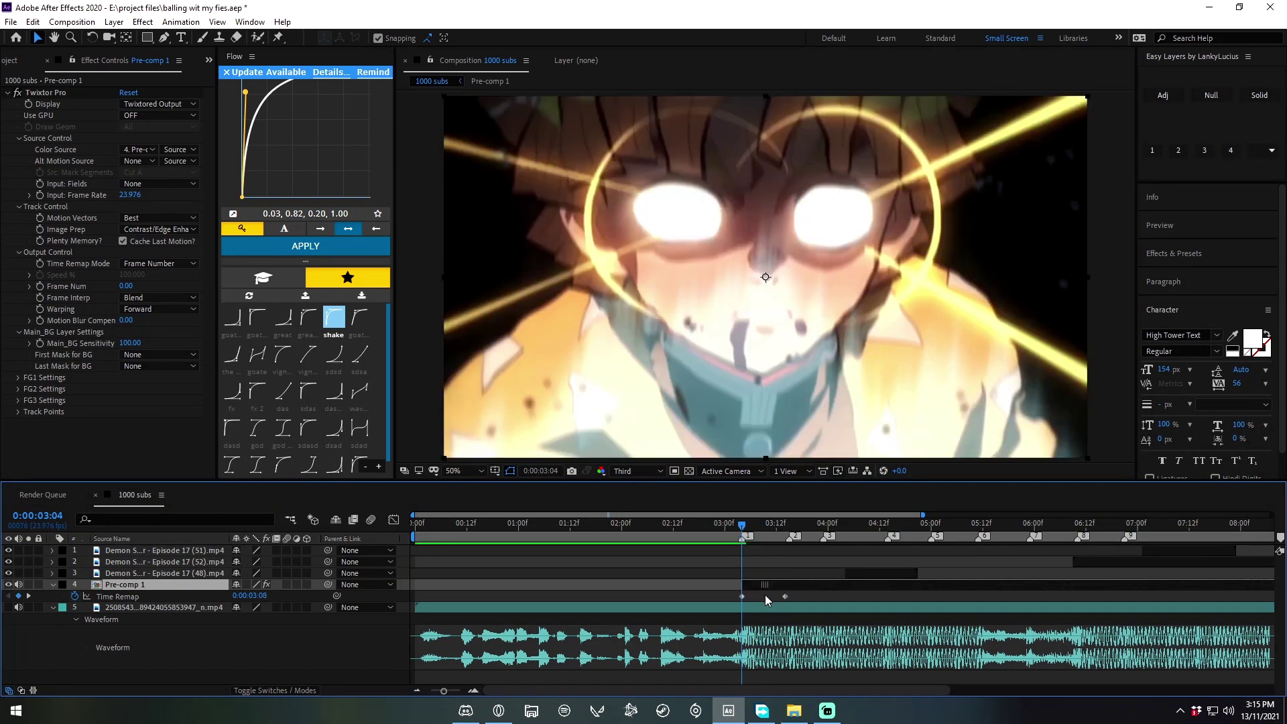
left_click(41, 292)
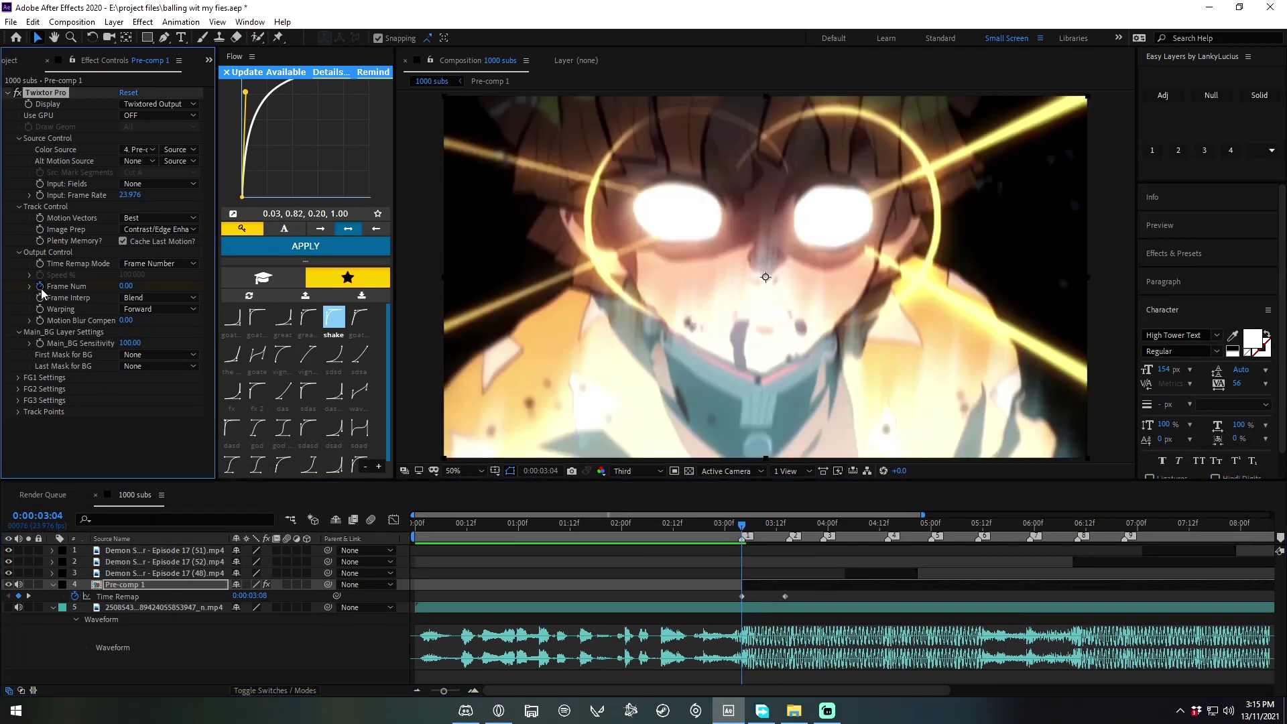
left_click(788, 537)
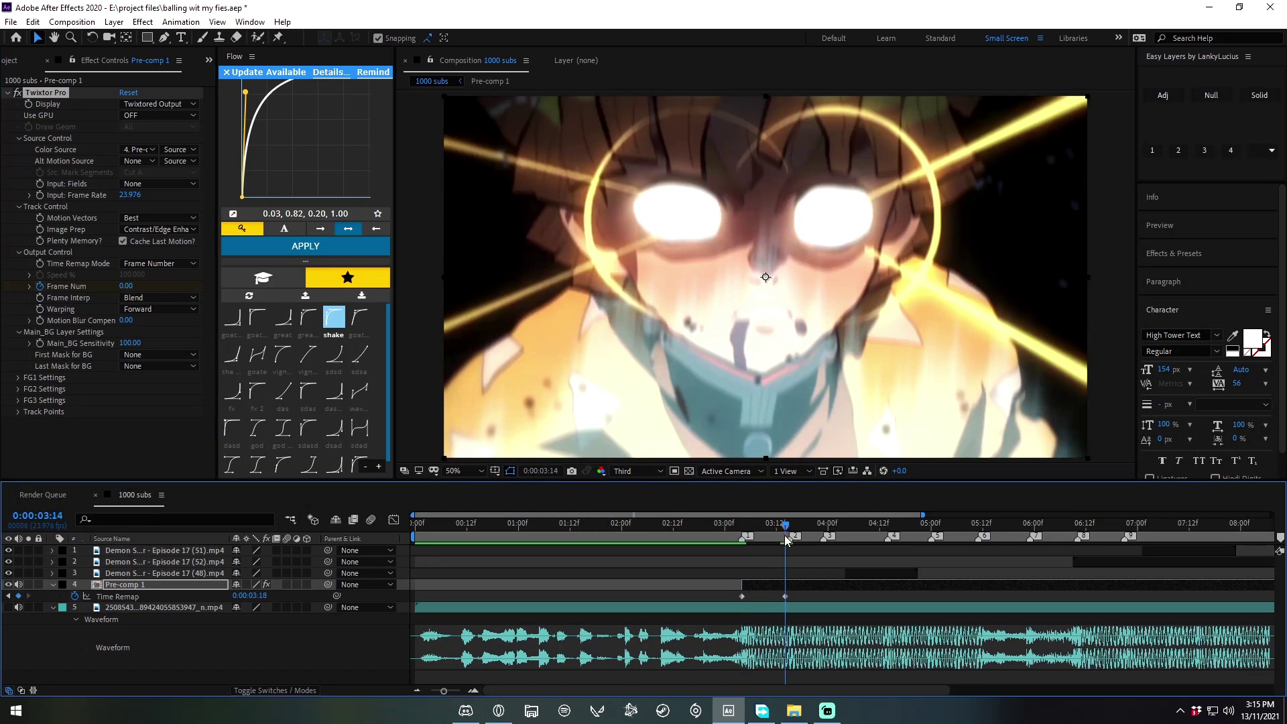
left_click_drag(789, 528, 786, 536)
left_click_drag(127, 285, 128, 288)
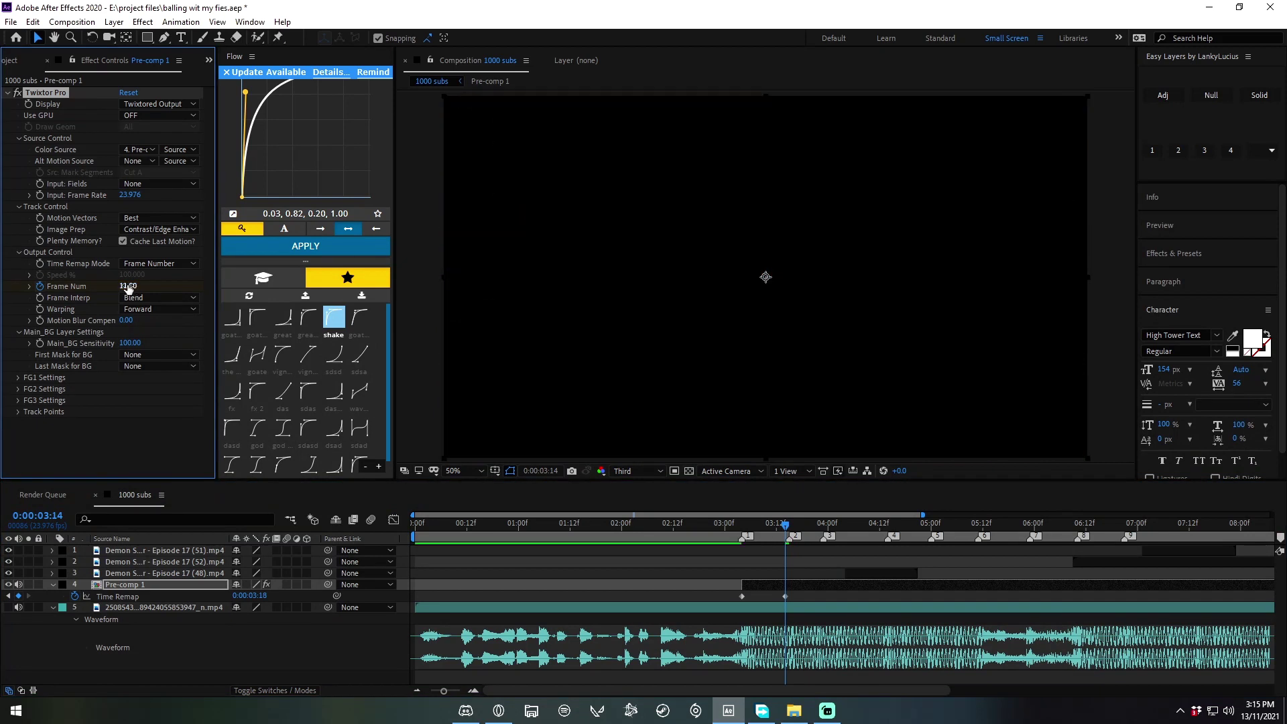
left_click(155, 469)
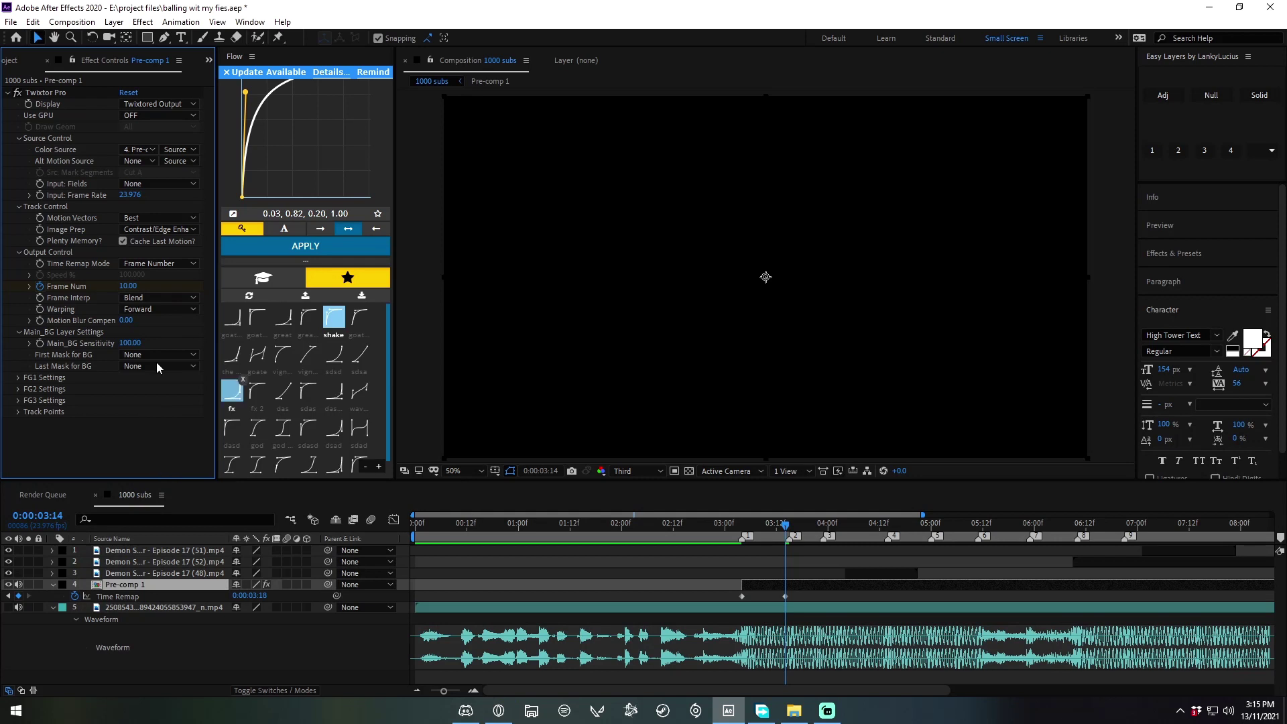
left_click(129, 429)
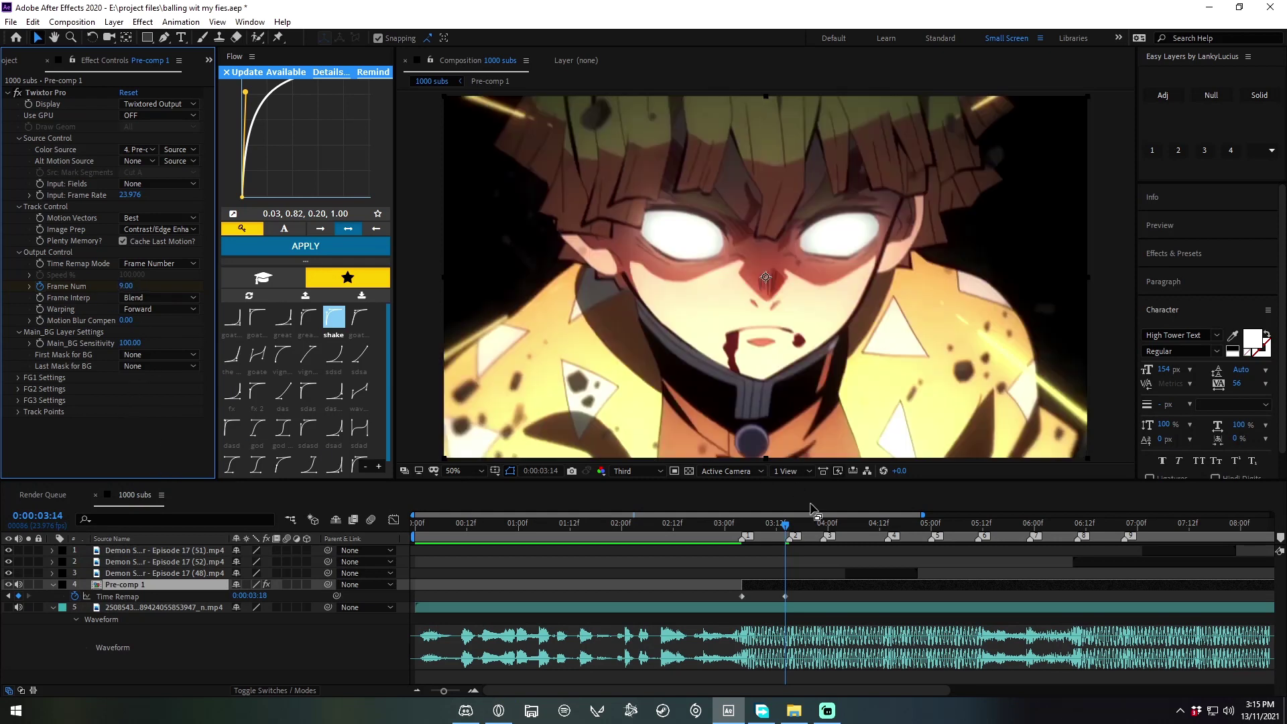
key("u")
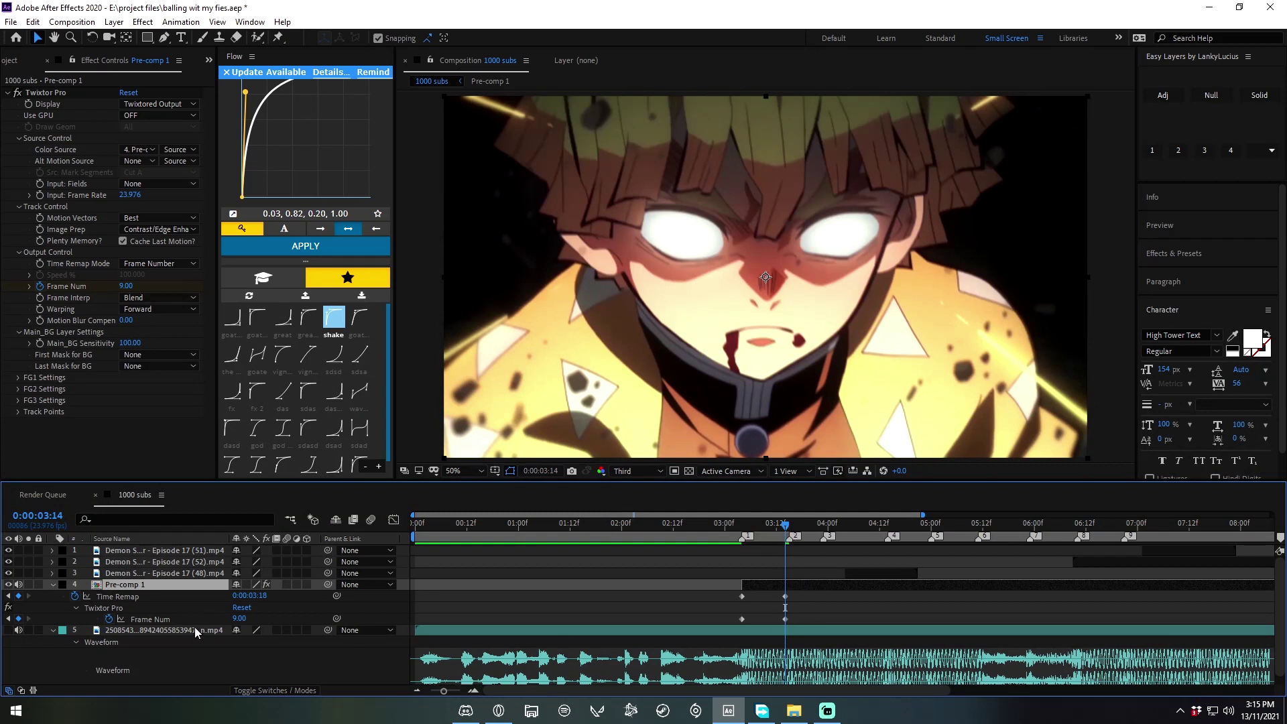
Step: Easy Ease the Frame Num keyframes and apply the Flow 'greatness' curve
left_click(109, 608)
left_click(168, 620)
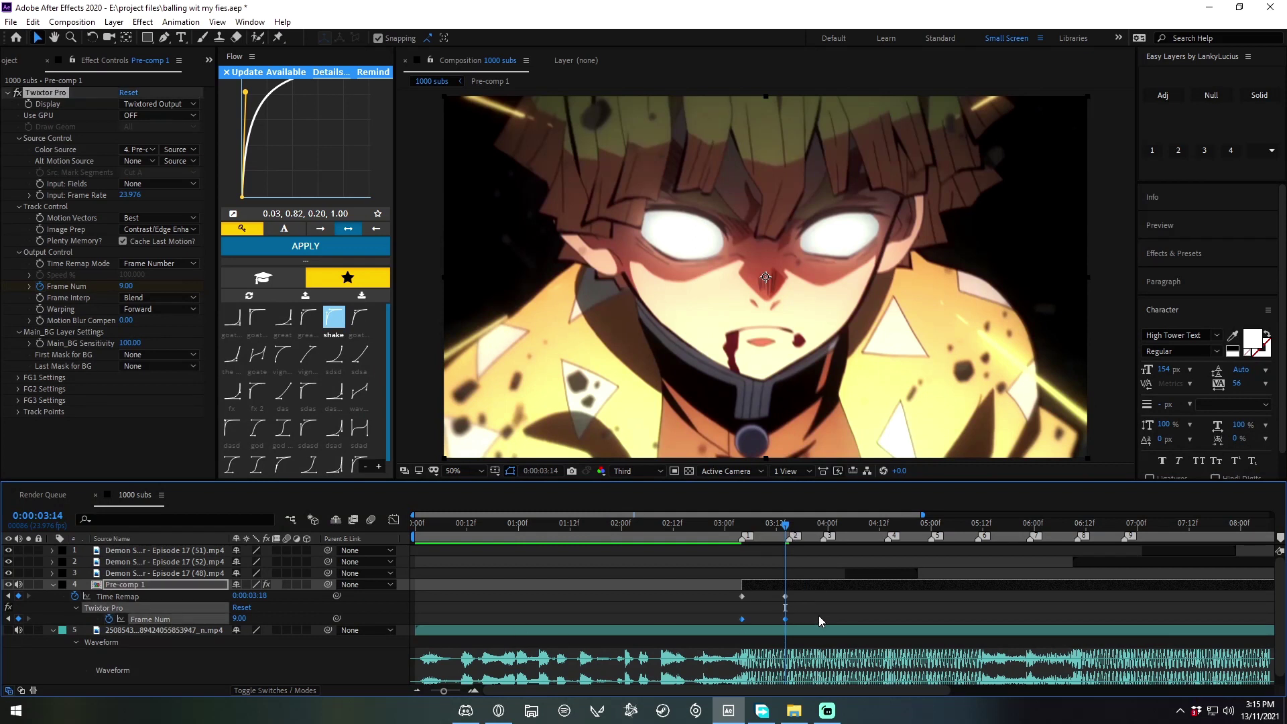
key("F9")
left_click(225, 72)
left_click(309, 317)
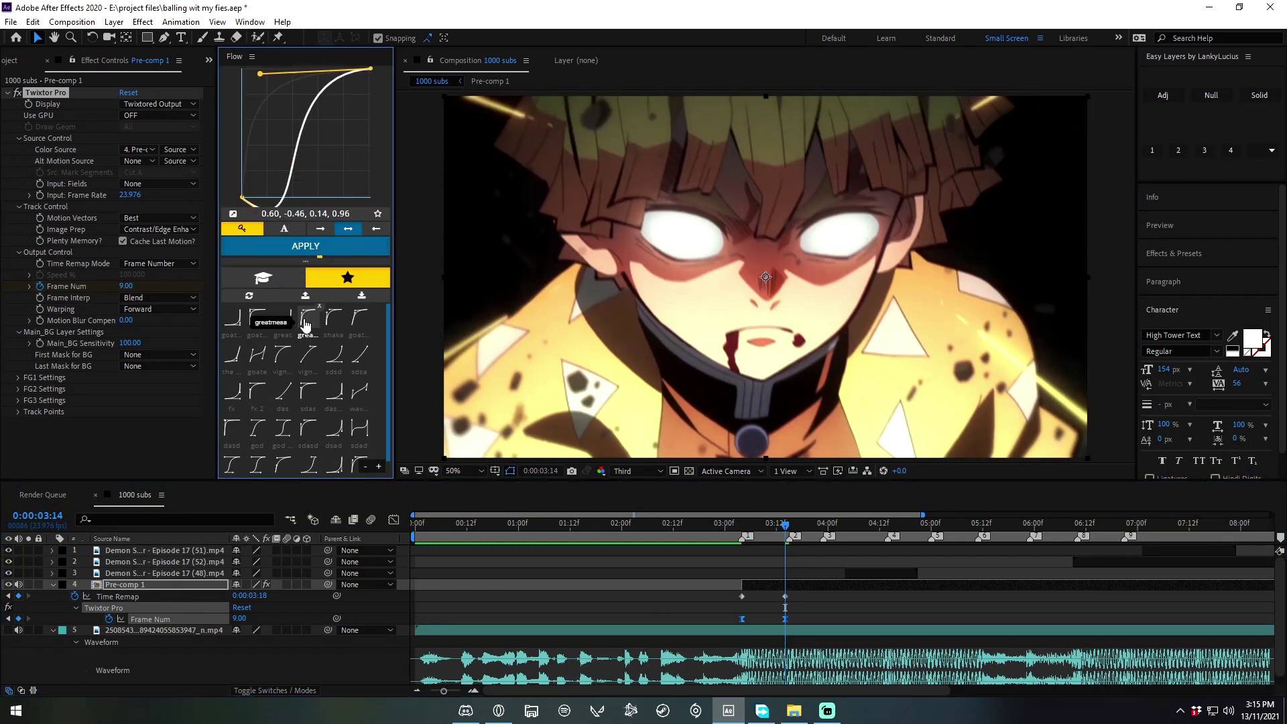
left_click(306, 246)
Step: Scrub and preview the speed ramp around 3:02–3:08
left_click_drag(769, 538, 734, 539)
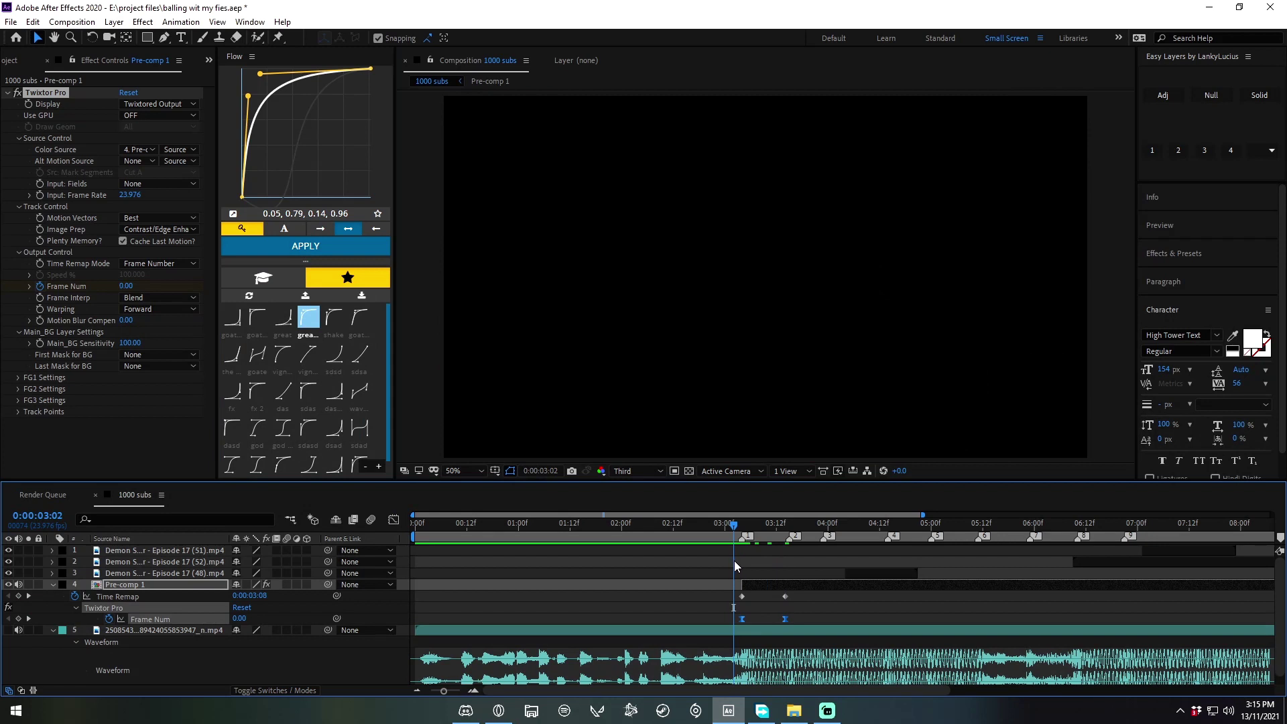
mouse_move(754, 542)
left_mouse_down()
mouse_move(759, 580)
mouse_move(779, 579)
mouse_move(708, 569)
left_mouse_up()
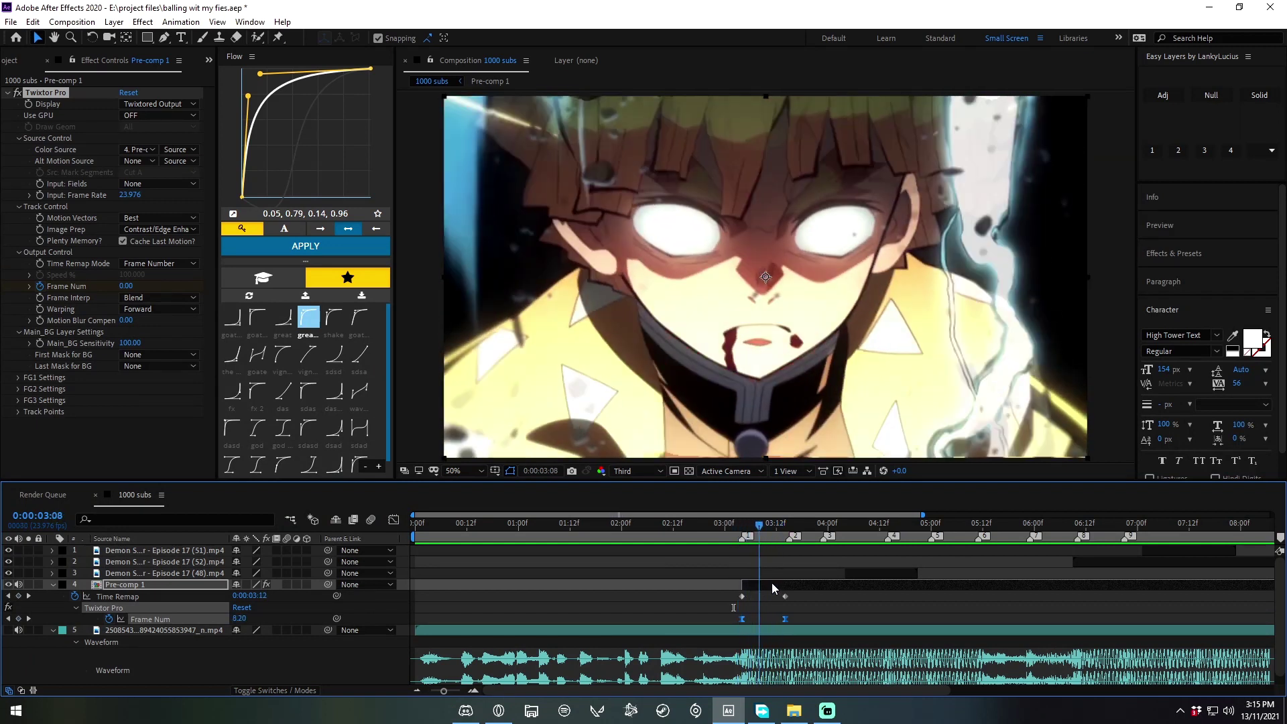
key("space")
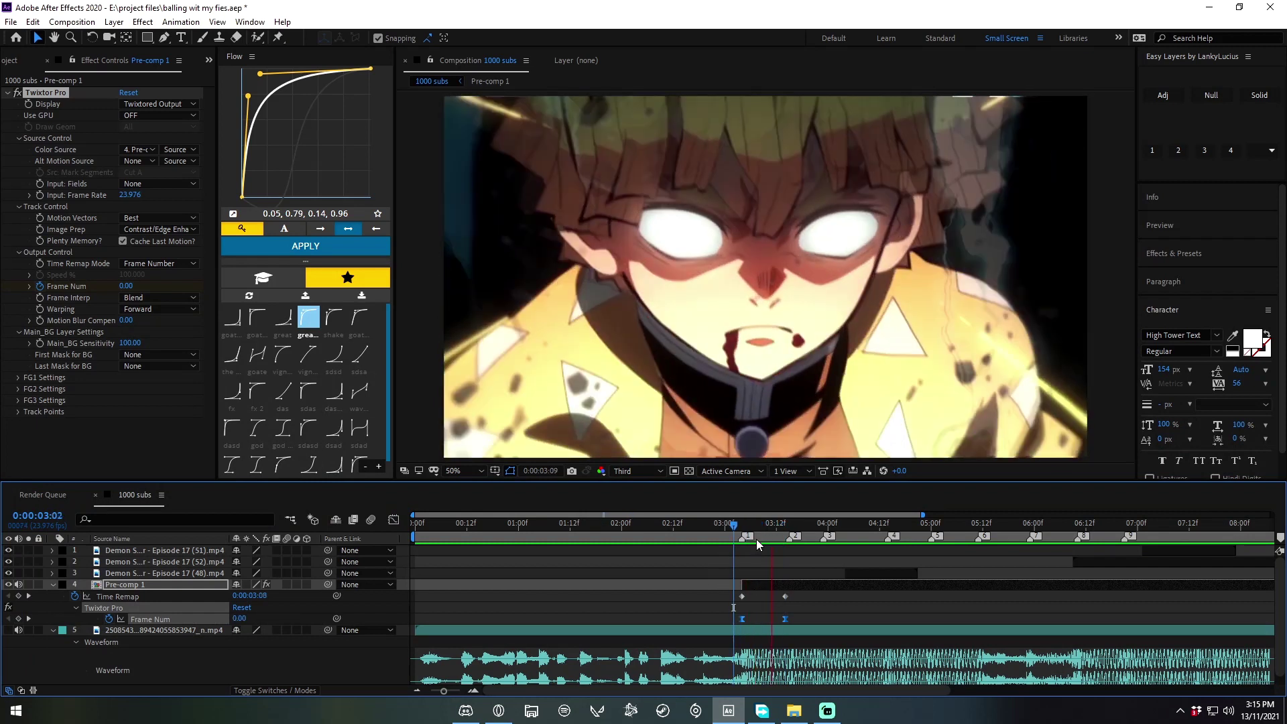
left_click(815, 591)
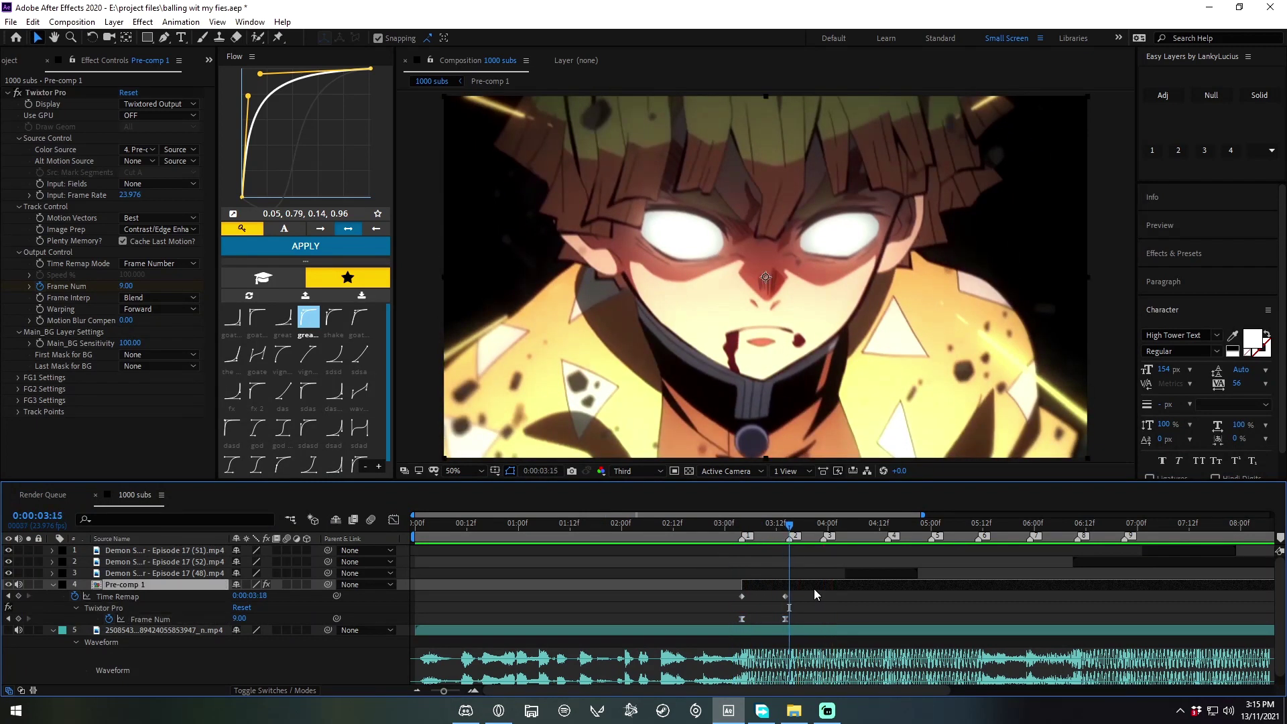
left_click_drag(785, 535, 763, 598)
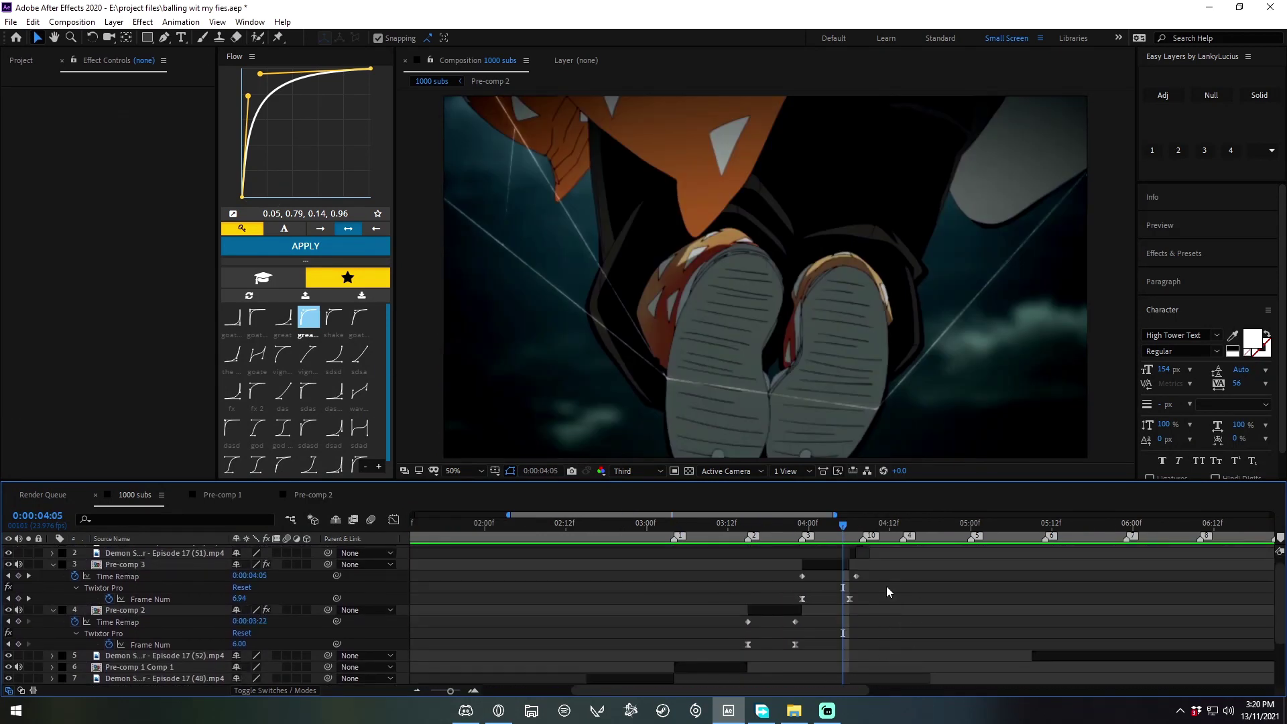
Step: Nest the top two layers, including Pre-comp 3, into Pre-comp 4
key("u")
left_click(841, 575)
right_click(856, 556)
key("Escape")
left_click(911, 492)
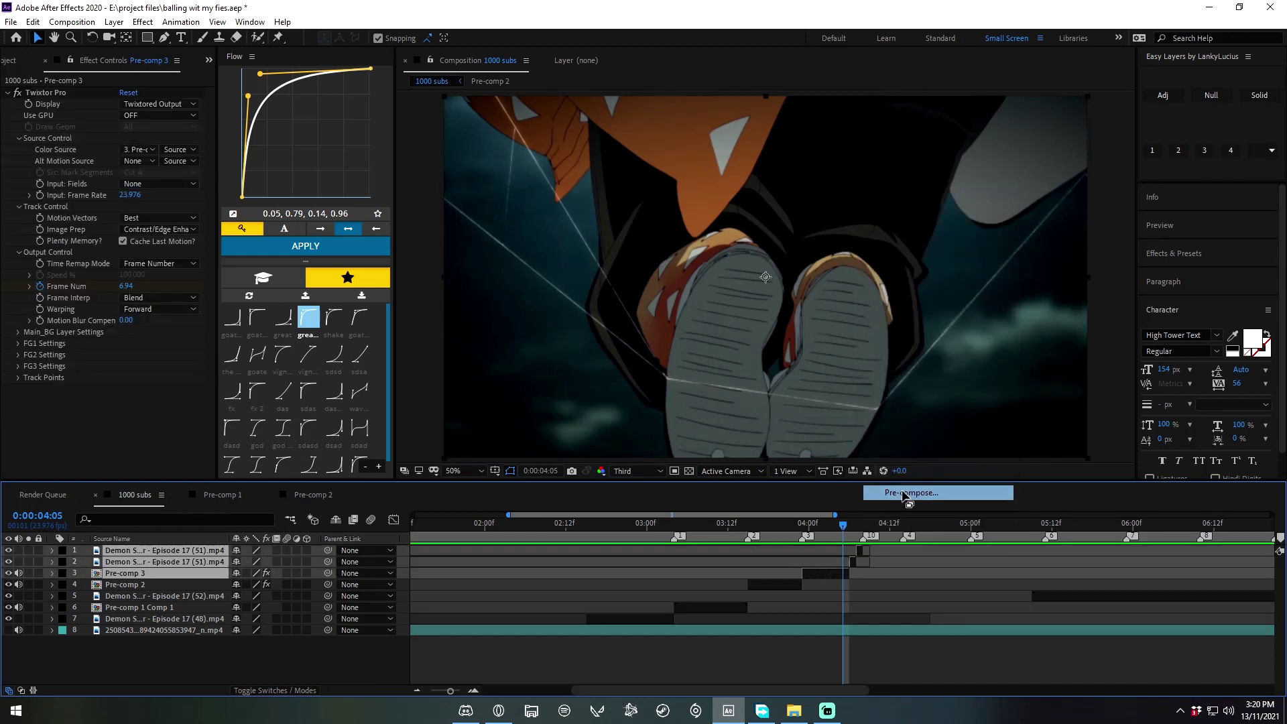
key("Return")
Step: Pre-compose layer 2 as Pre-comp 2 Comp 1 and preview back to 3:04
right_click(786, 562)
left_click(824, 534)
left_click(612, 442)
key("space")
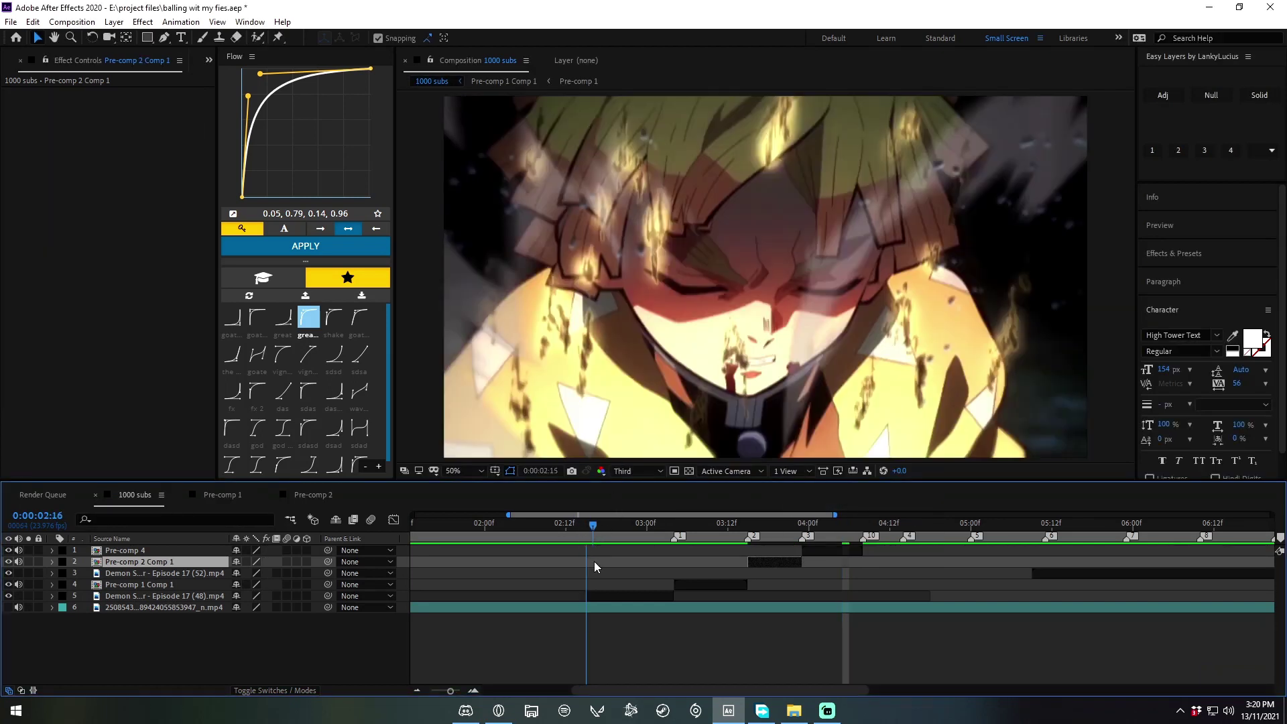
left_click_drag(739, 593, 714, 610)
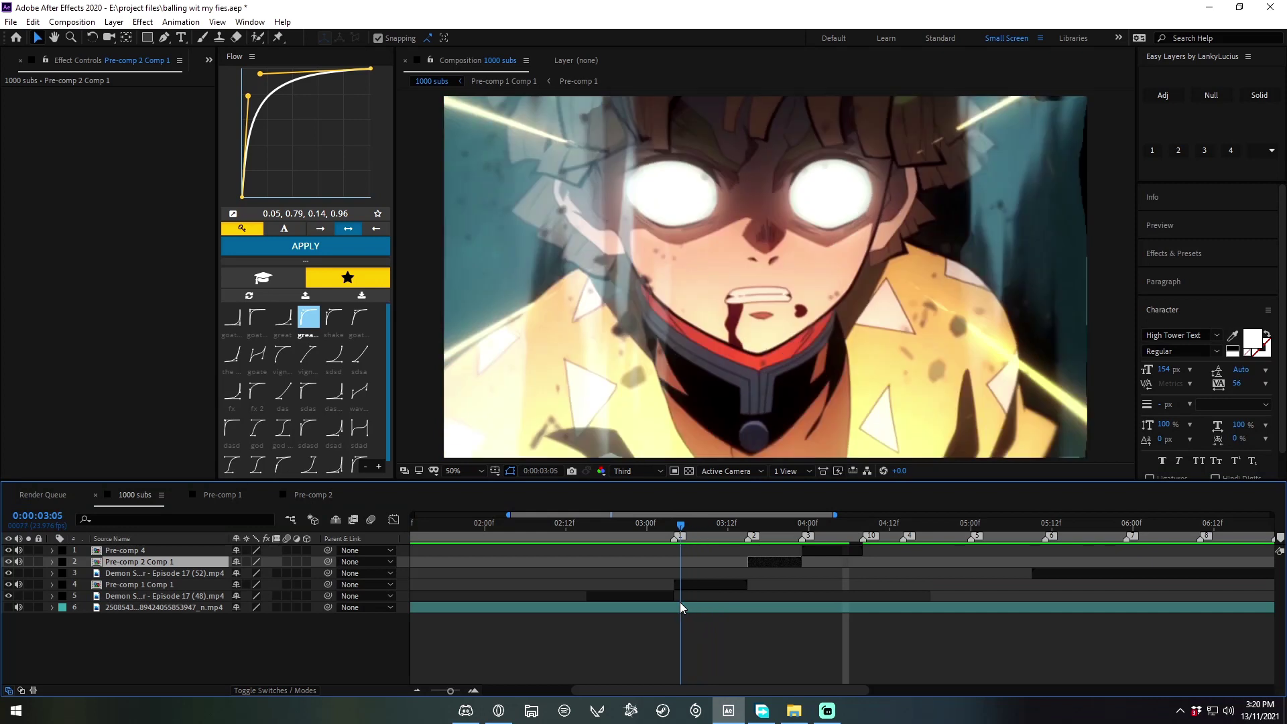
left_click_drag(715, 610, 672, 600)
Step: Add a new solid layer from the timeline's New menu
right_click(850, 650)
mouse_move(871, 502)
left_click(1038, 525)
Step: Create Black Solid 1 and set a Scale keyframe on Pre-comp 1 Comp 1 at 3:04
left_click(632, 468)
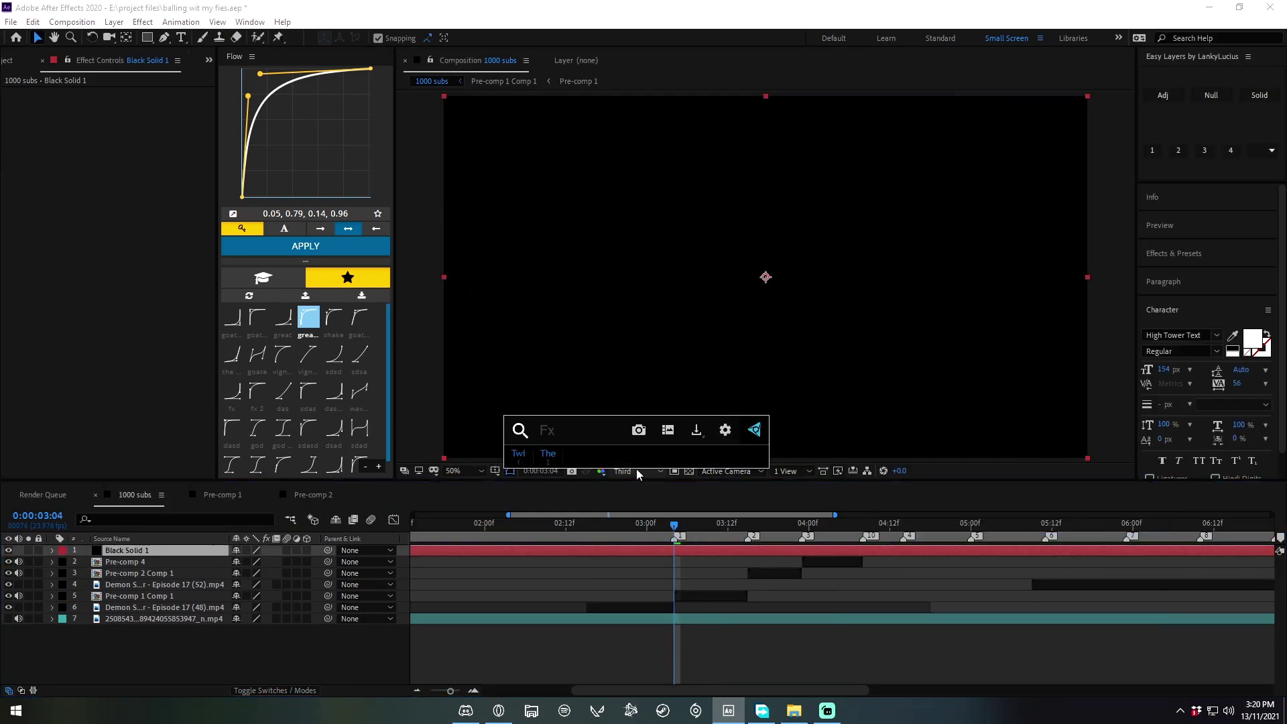
left_click(685, 603)
left_click(681, 596)
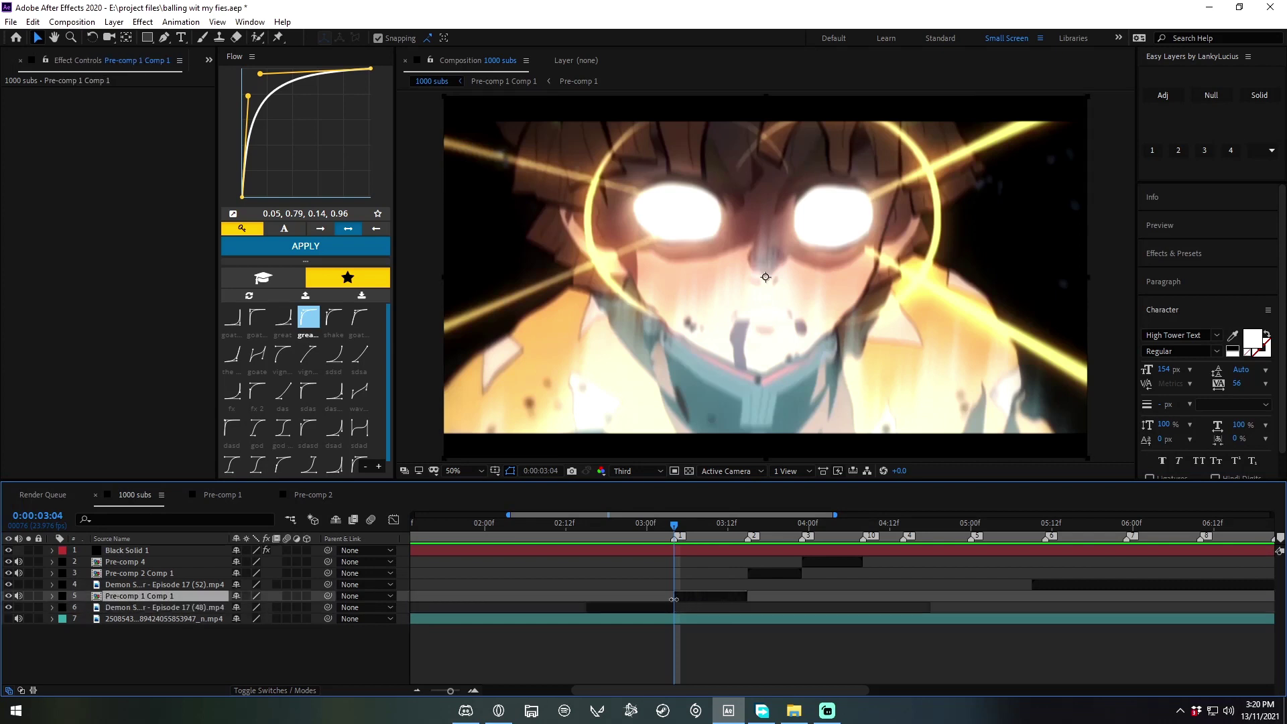
key("s")
left_click(136, 608)
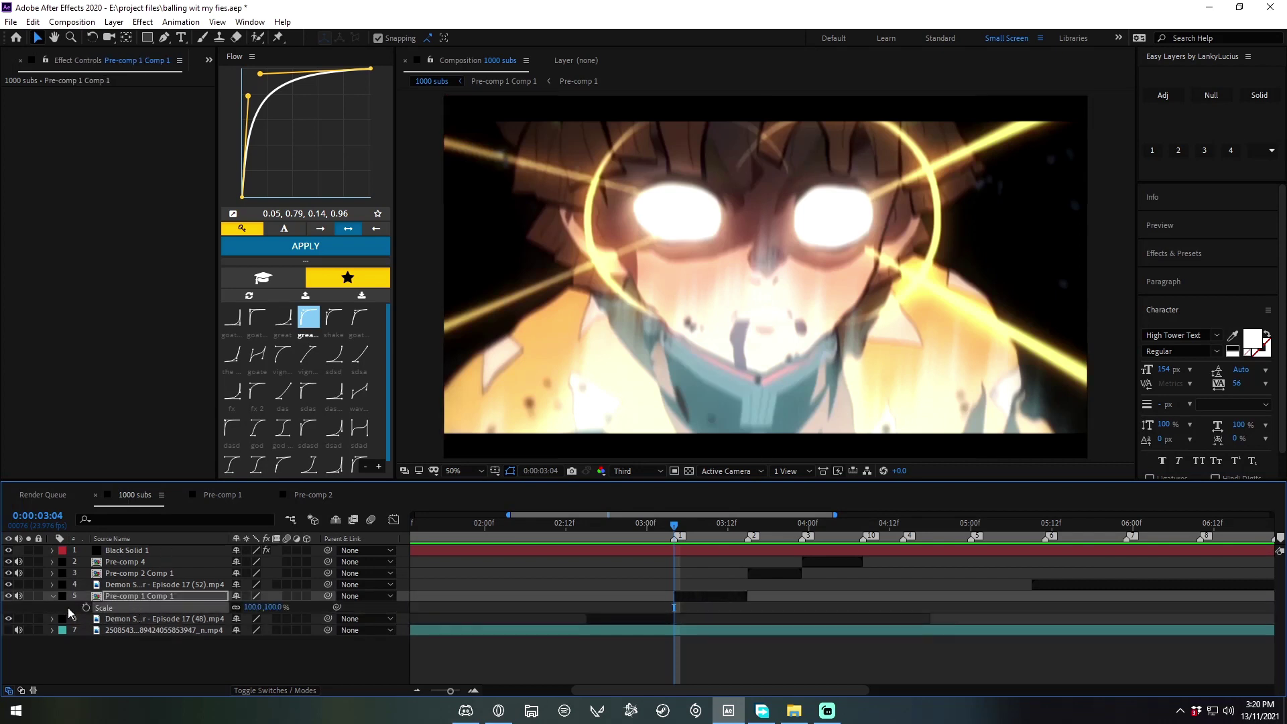
left_click(86, 607)
Step: Set Scale to 127% at 3:14 and ease with the Flow 'greatness' preset
left_click_drag(682, 542, 741, 553)
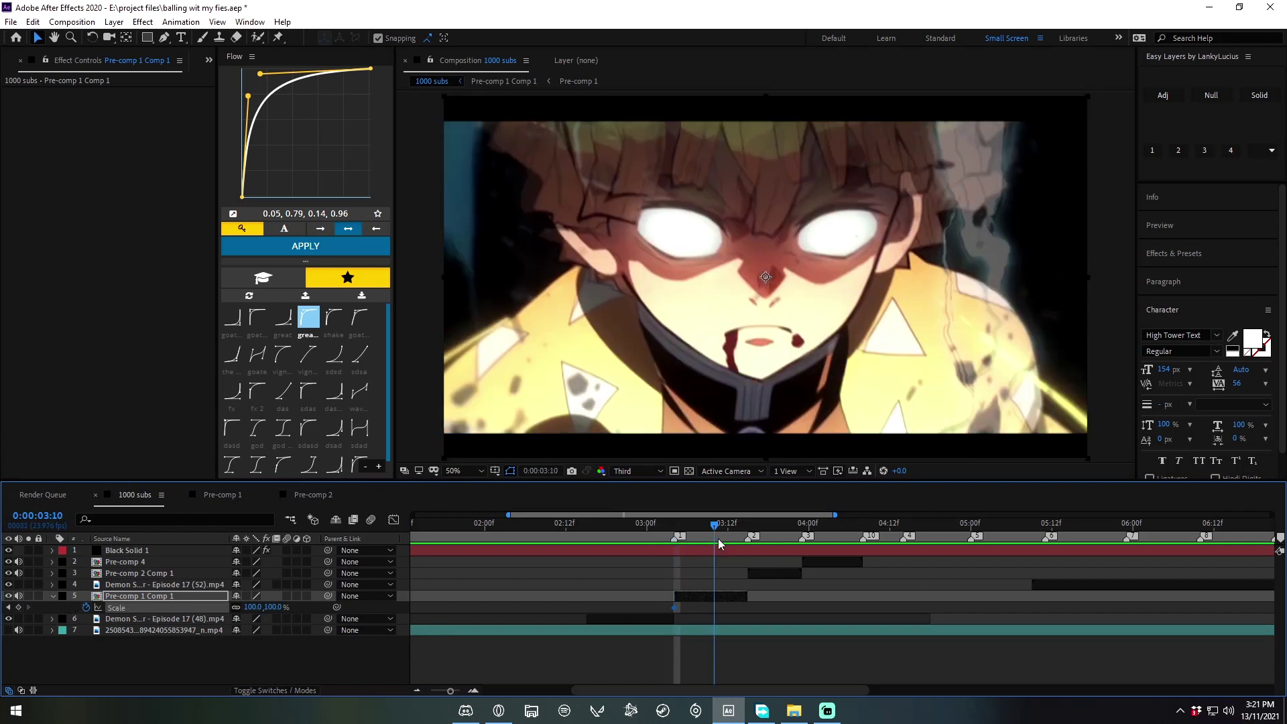
left_click_drag(253, 607, 271, 607)
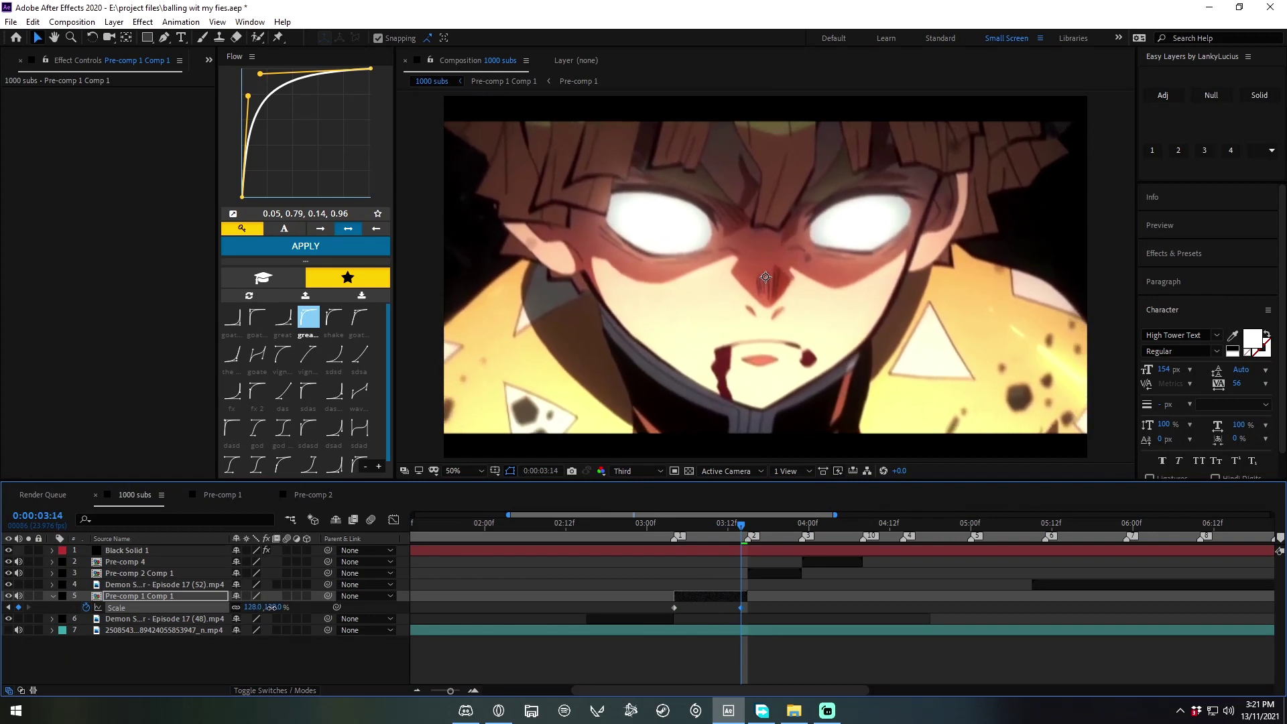
left_click_drag(840, 592, 547, 601)
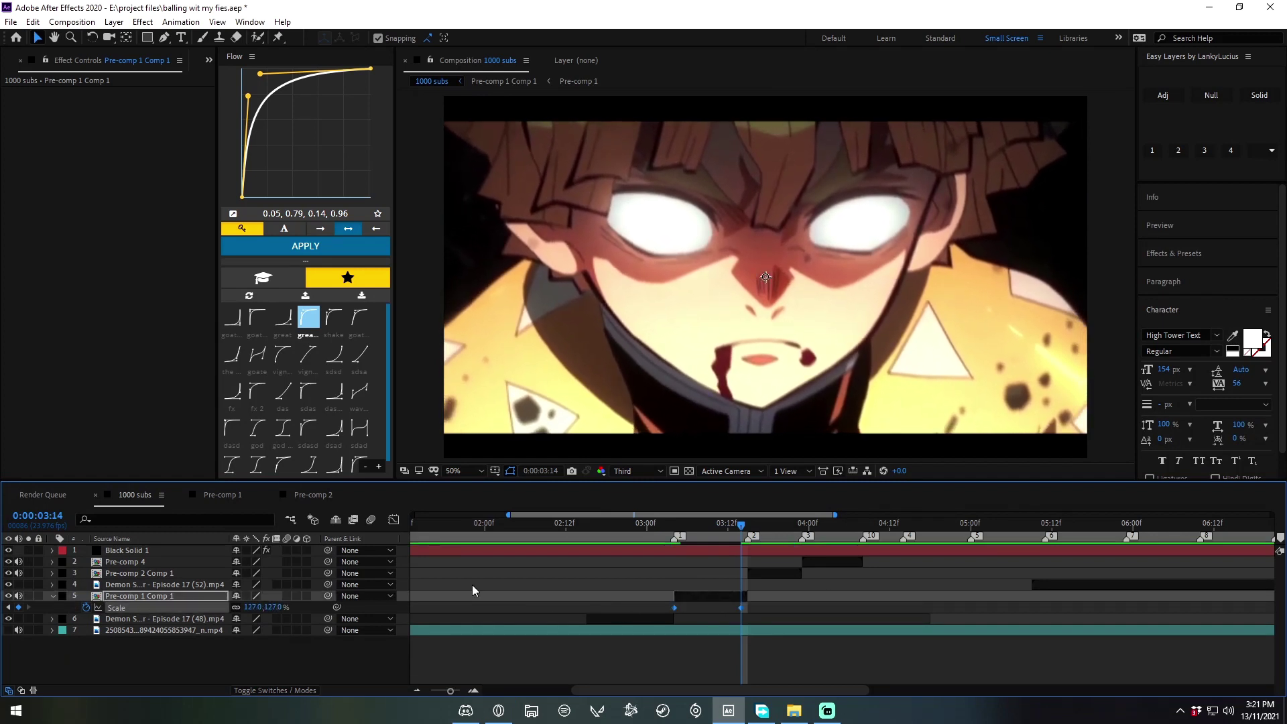
left_click(308, 326)
mouse_move(723, 522)
left_mouse_down()
mouse_move(678, 546)
mouse_move(730, 563)
left_mouse_up()
Step: Preview the 100%–127% zoom, then select Pre-comp 2 Comp 1
key("space")
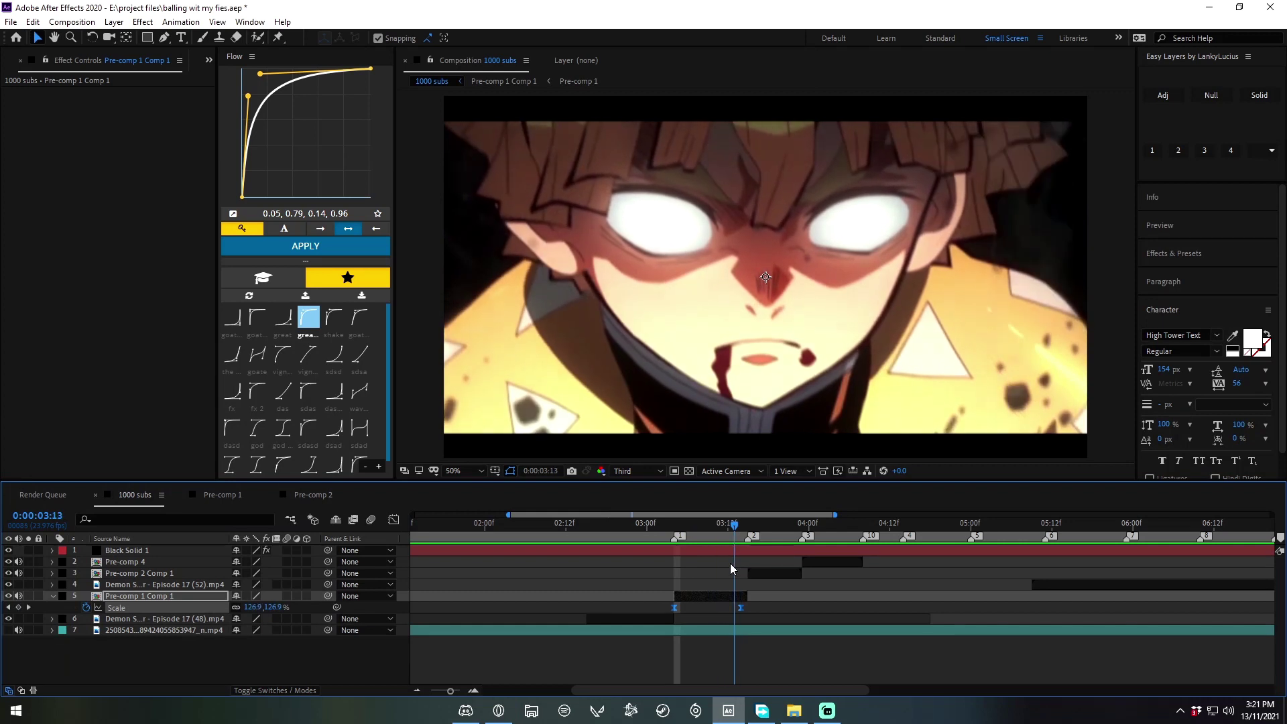
mouse_move(729, 563)
left_mouse_down()
mouse_move(715, 577)
mouse_move(738, 589)
left_mouse_up()
left_click(751, 605)
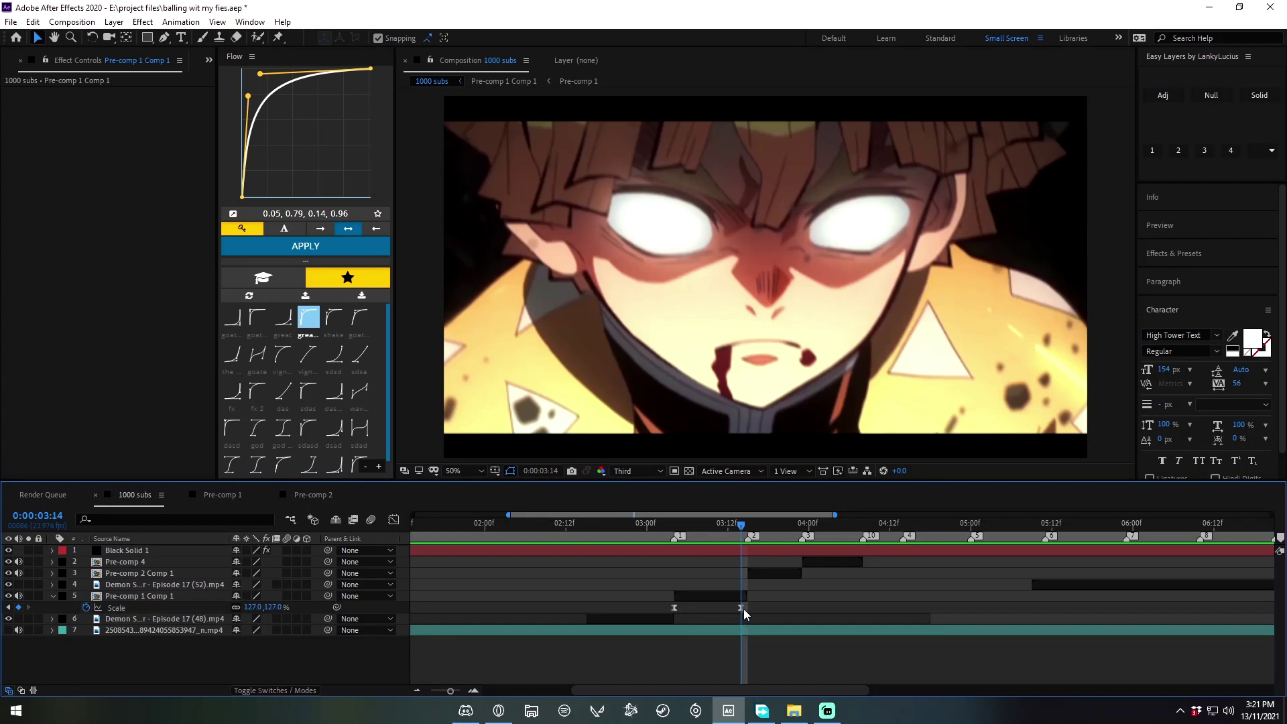
left_click_drag(751, 607, 608, 594)
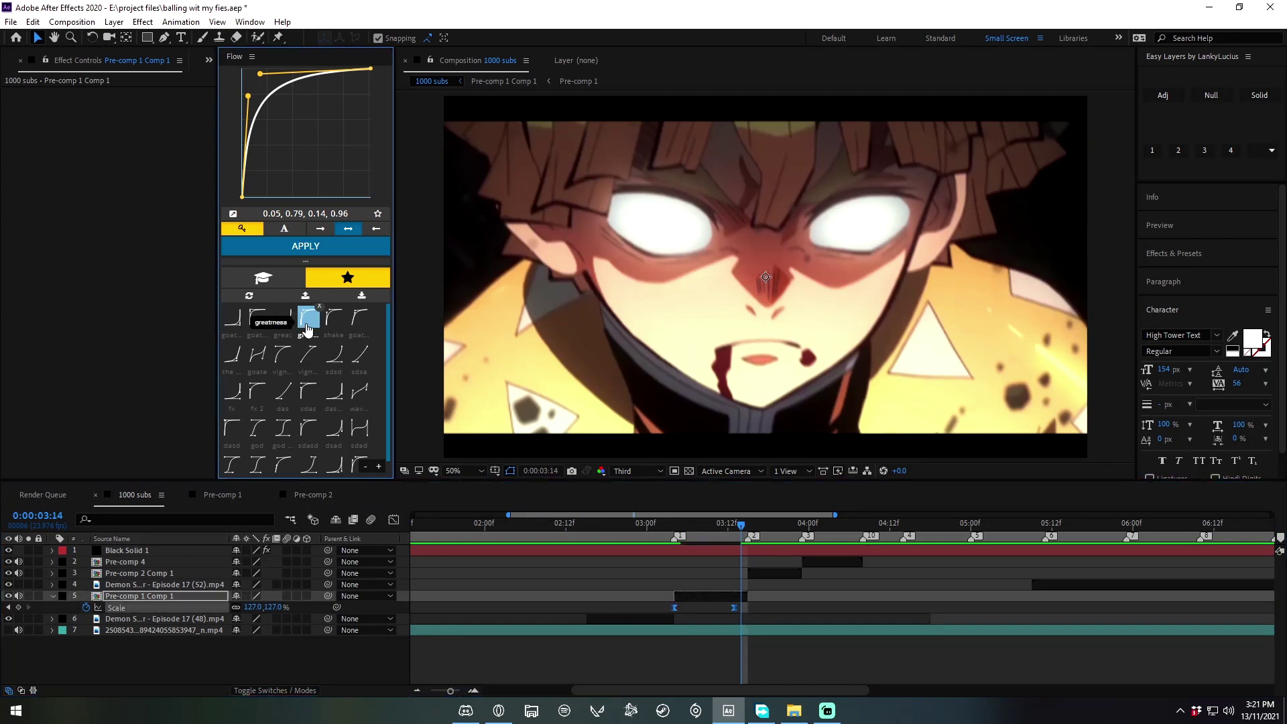
left_click(665, 620)
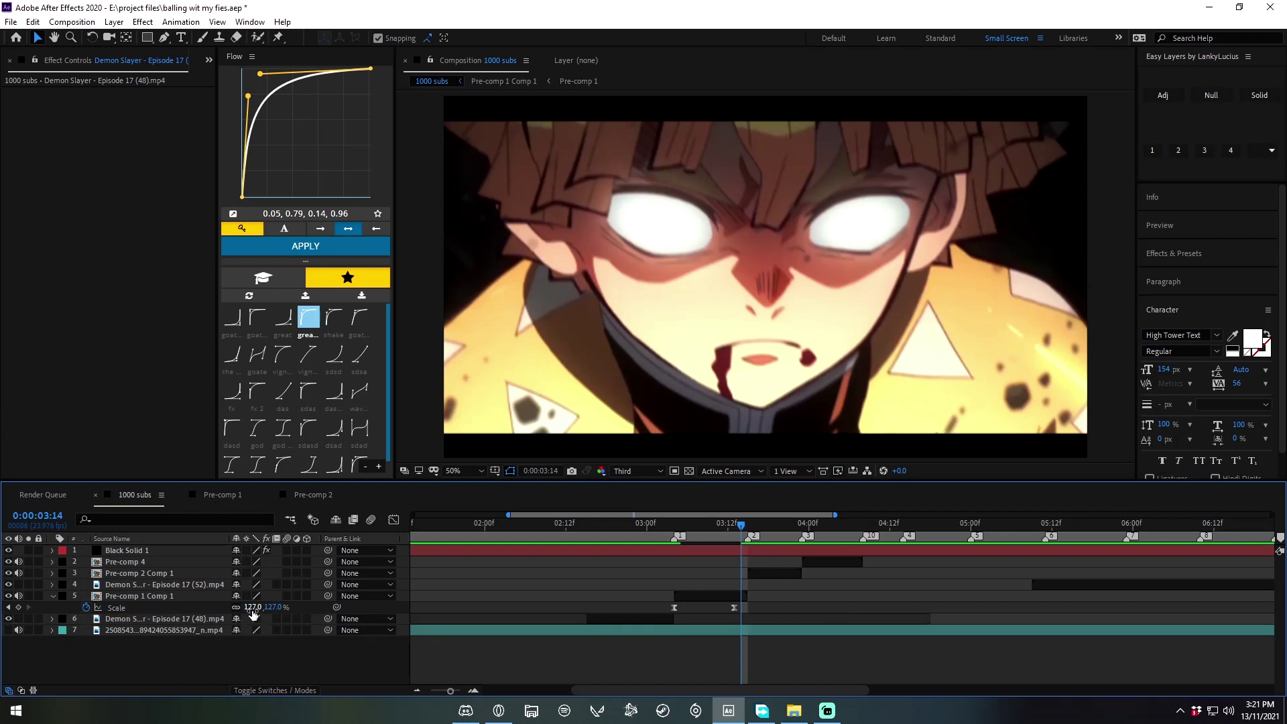
right_click(152, 614)
left_click(201, 537)
mouse_move(703, 534)
left_mouse_down()
mouse_move(674, 541)
mouse_move(750, 565)
left_mouse_up()
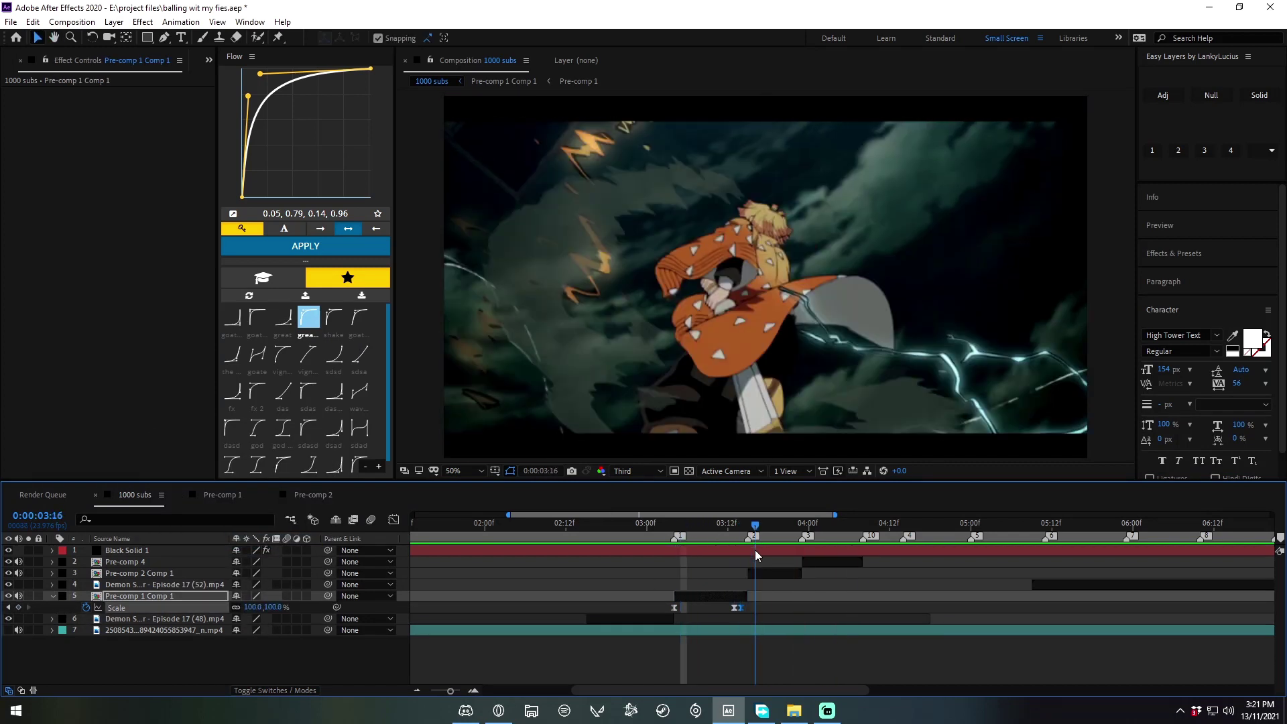
left_click(749, 571)
Step: Keyframe Pre-comp 2 Comp 1's Scale from 206% at 3:15 down to 109% at 3:22
key("s")
left_click(87, 585)
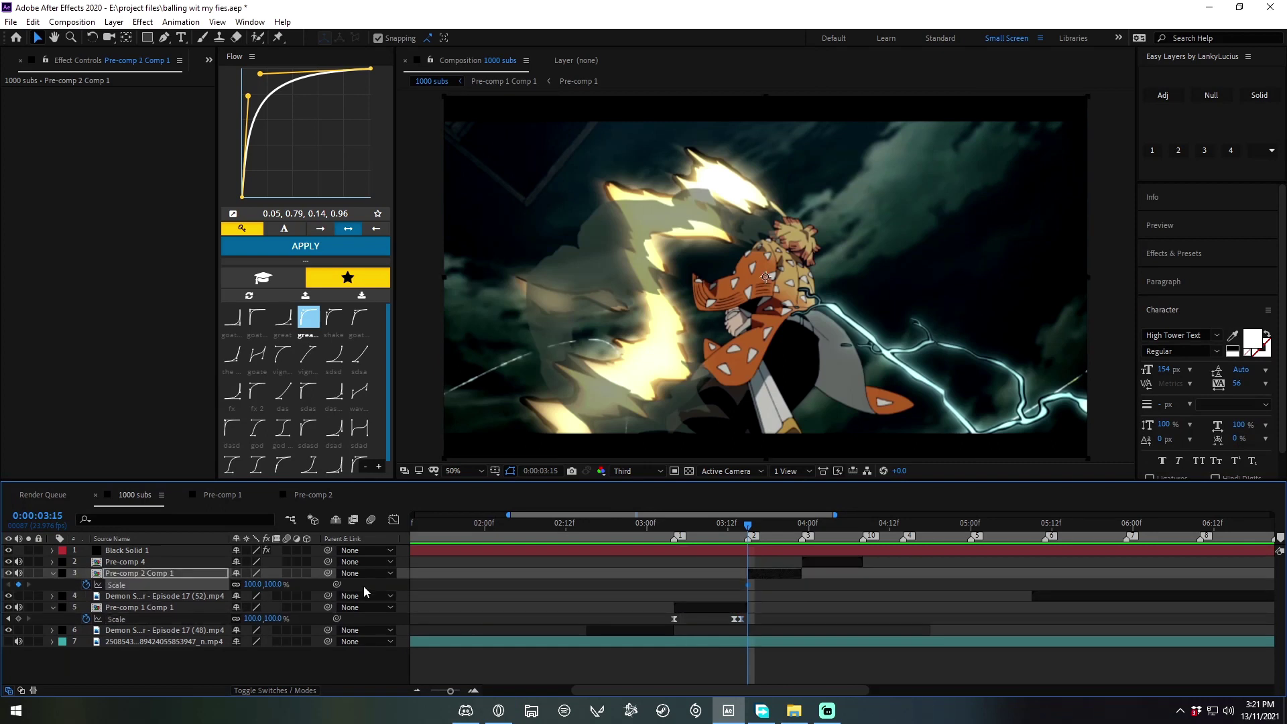
left_click_drag(257, 590, 328, 589)
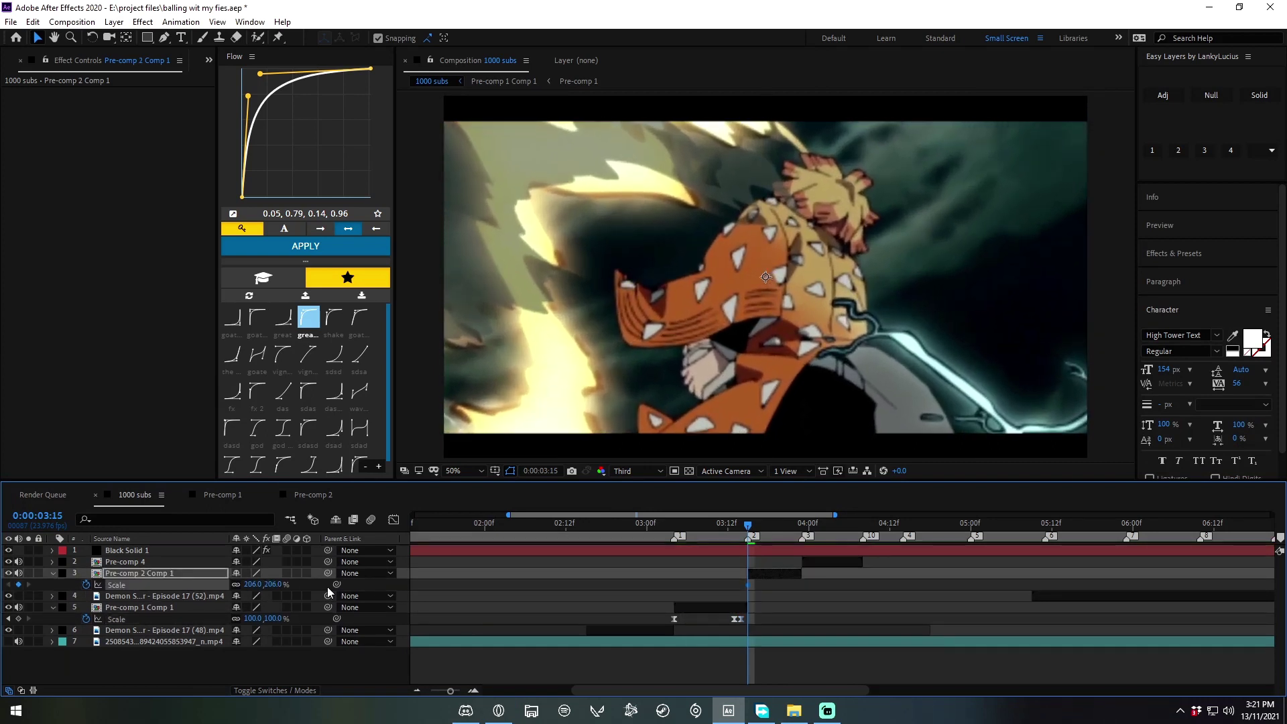
left_click(795, 529)
right_click(167, 590)
left_click(244, 516)
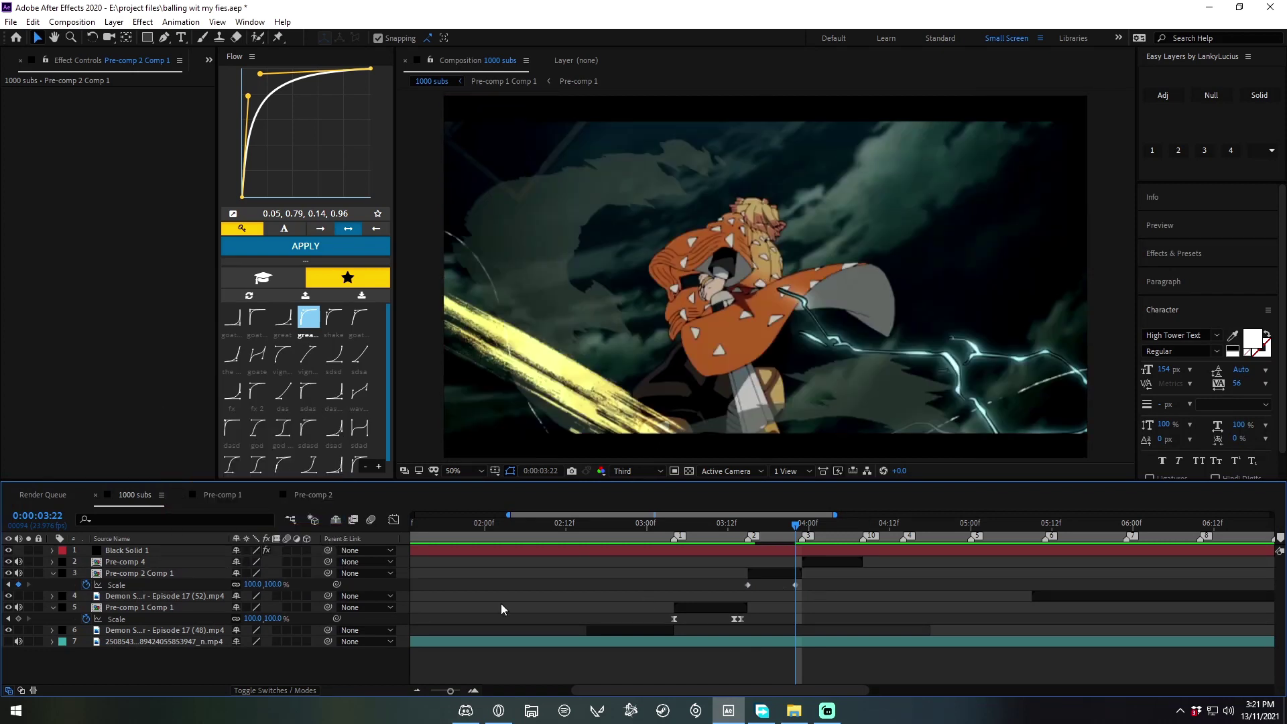
left_click_drag(250, 590, 256, 589)
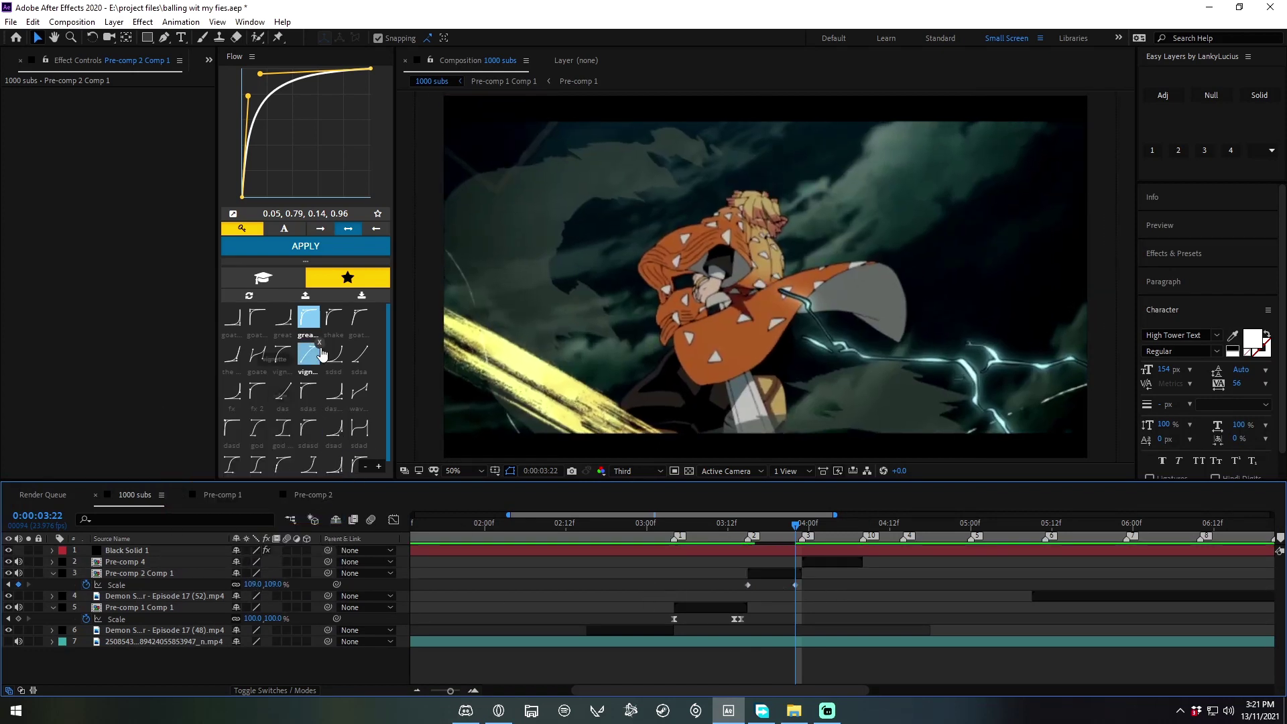
Step: Ease both Scale keyframes with the saved Flow preset and preview the zoom
left_click_drag(847, 589, 709, 574)
left_click(314, 321)
left_click_drag(795, 524, 705, 541)
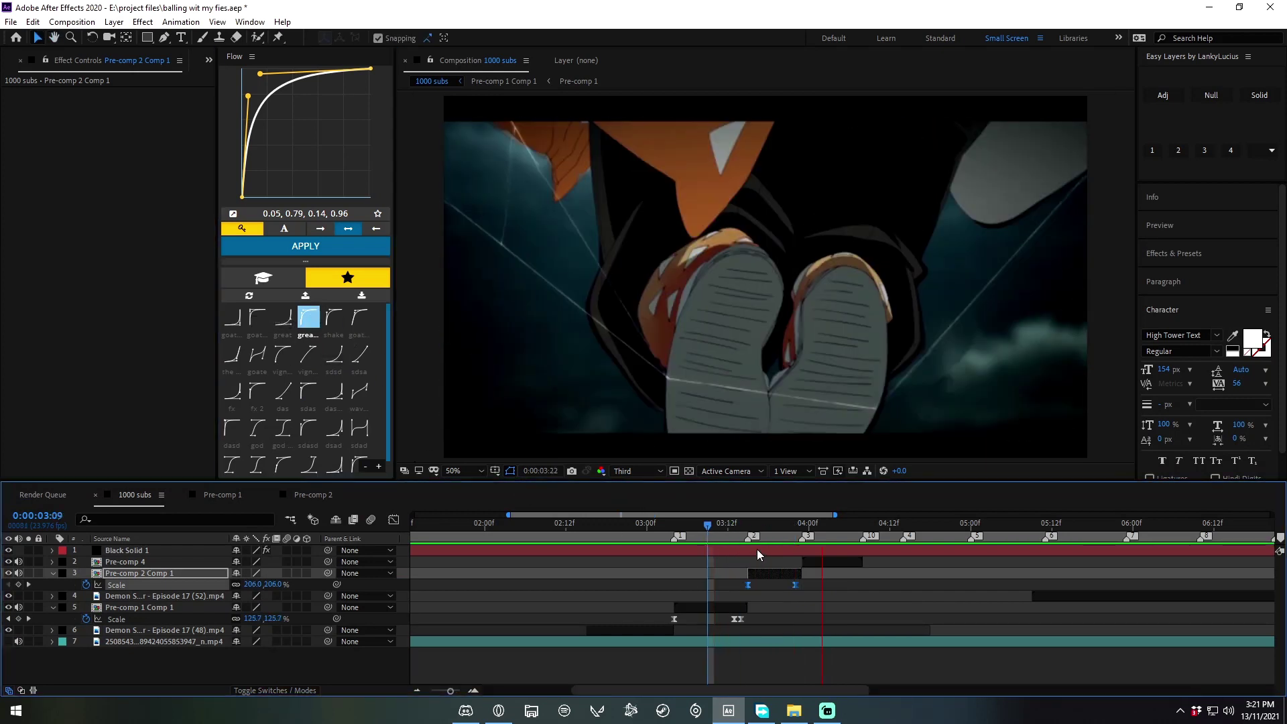
left_click(619, 523)
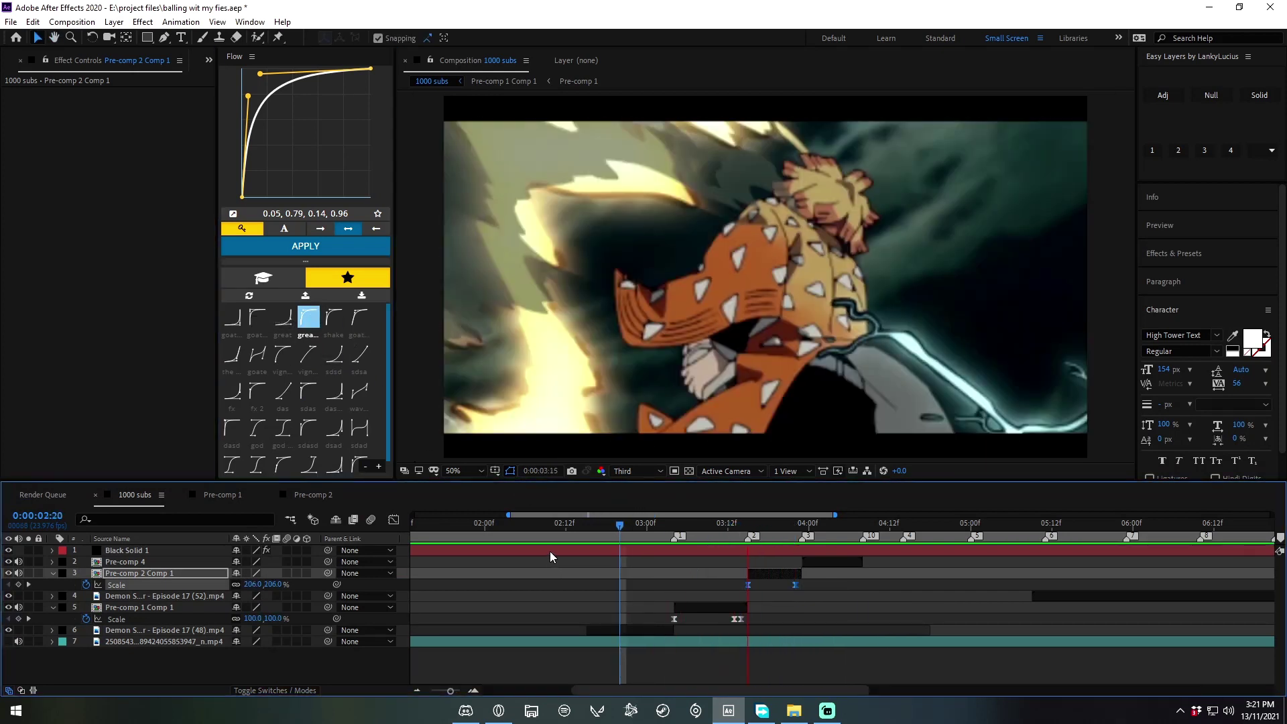
left_click(714, 523)
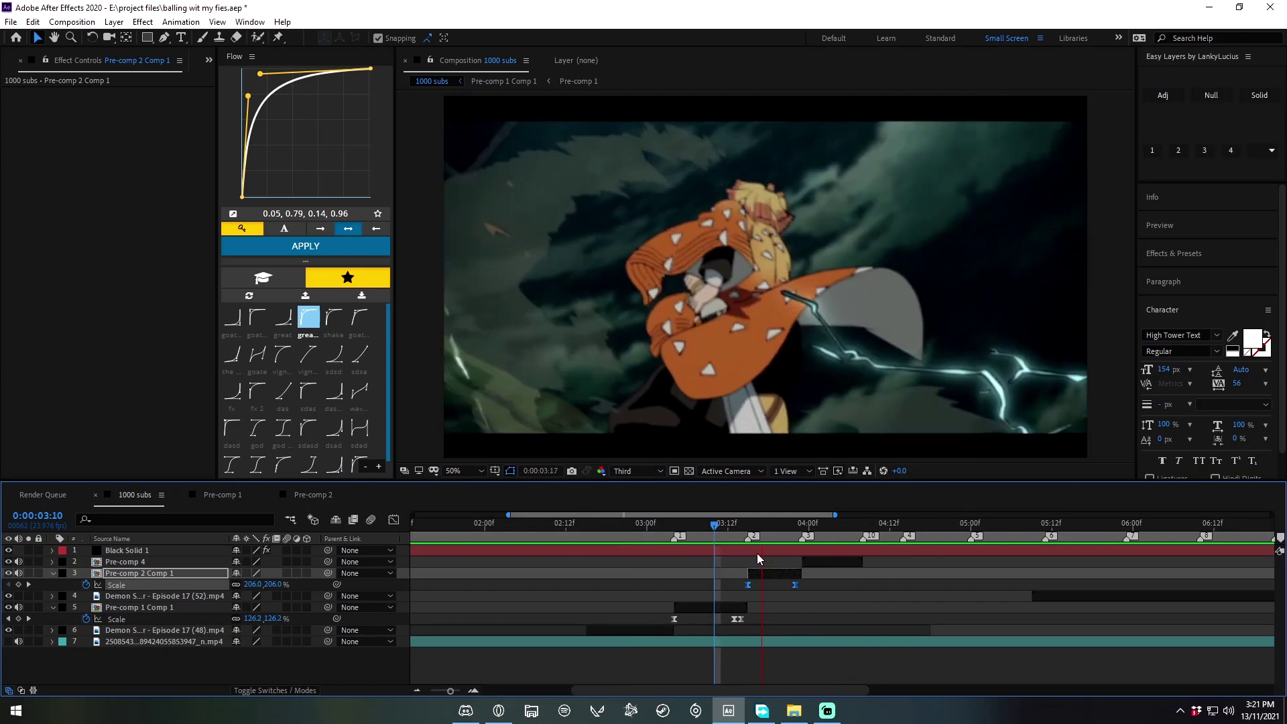
mouse_move(790, 557)
left_mouse_down()
mouse_move(694, 602)
mouse_move(642, 600)
left_mouse_up()
key("space")
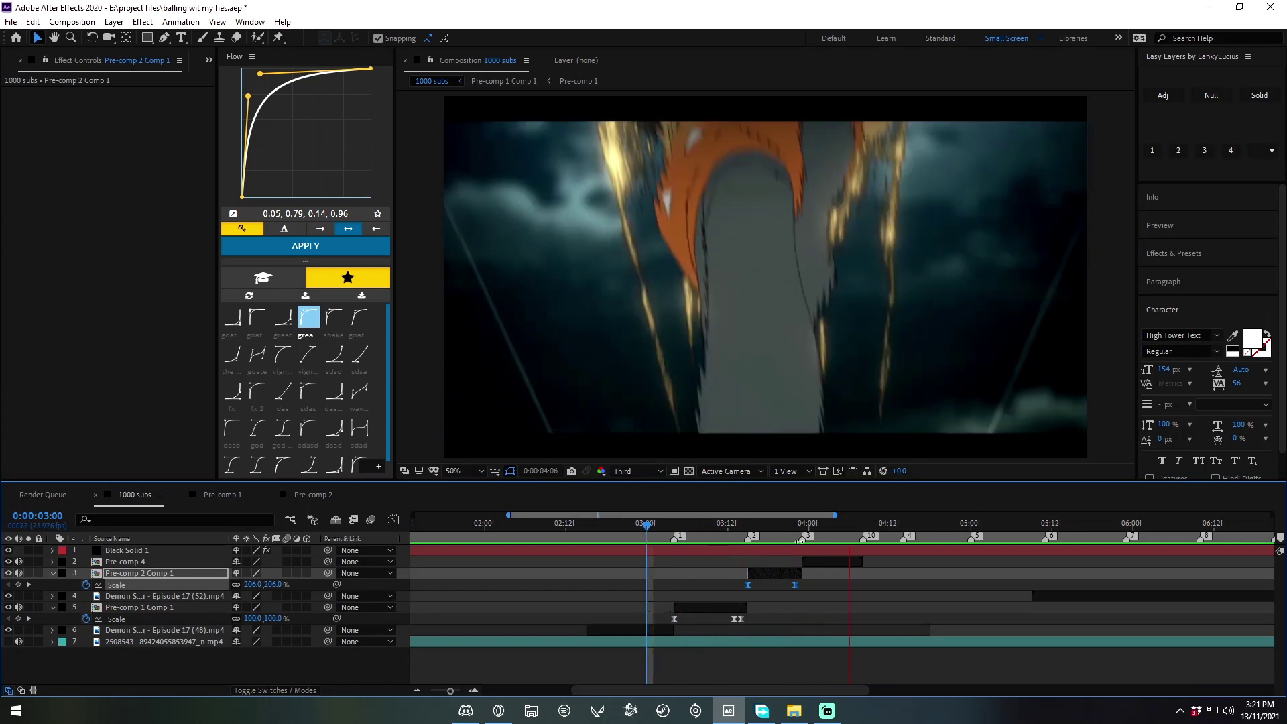
Step: Nudge the last Scale keyframe slightly earlier, reapply the ease, and raise the start Scale to 223%
left_click_drag(781, 536, 796, 576)
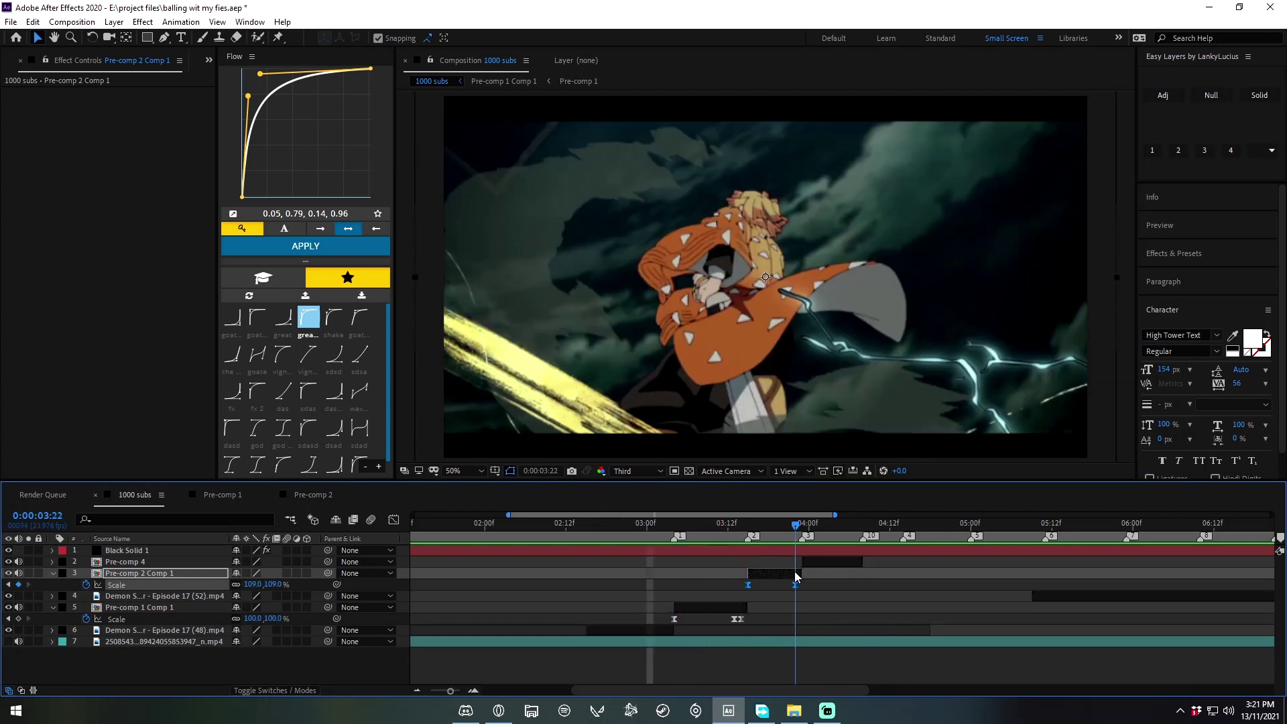
left_click_drag(795, 584, 789, 586)
left_click(803, 588)
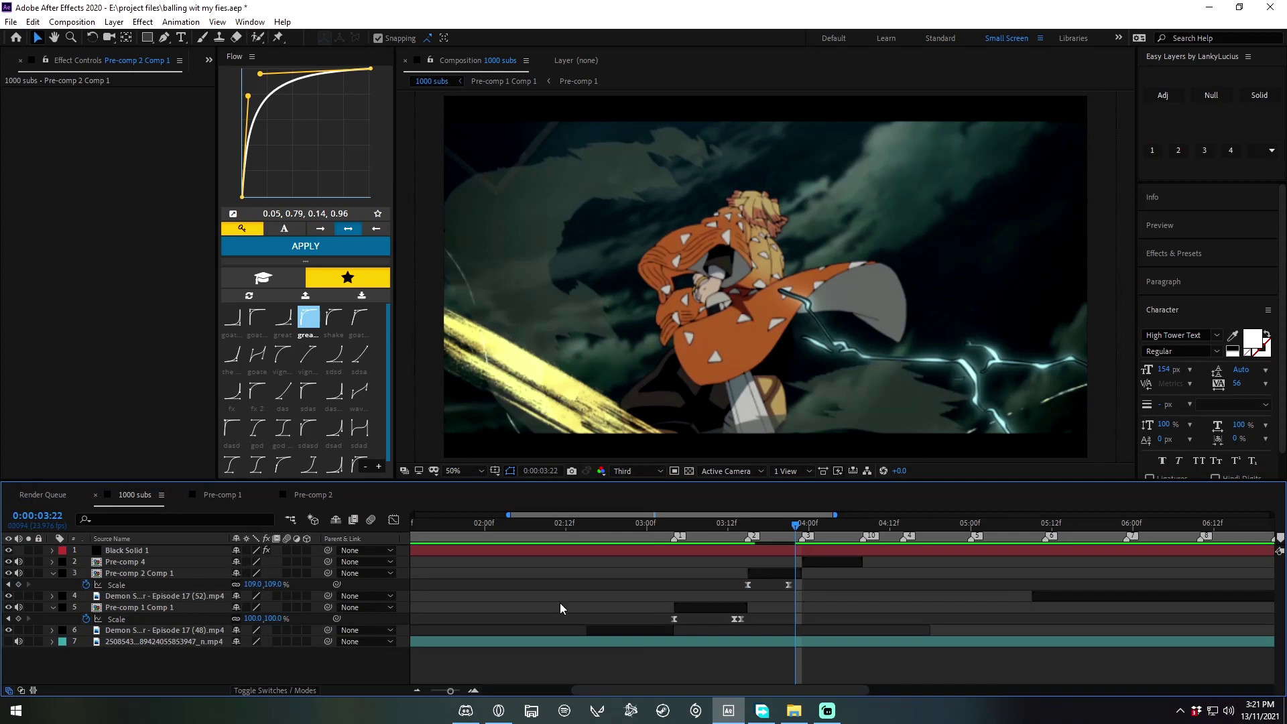
left_click_drag(843, 585, 754, 589)
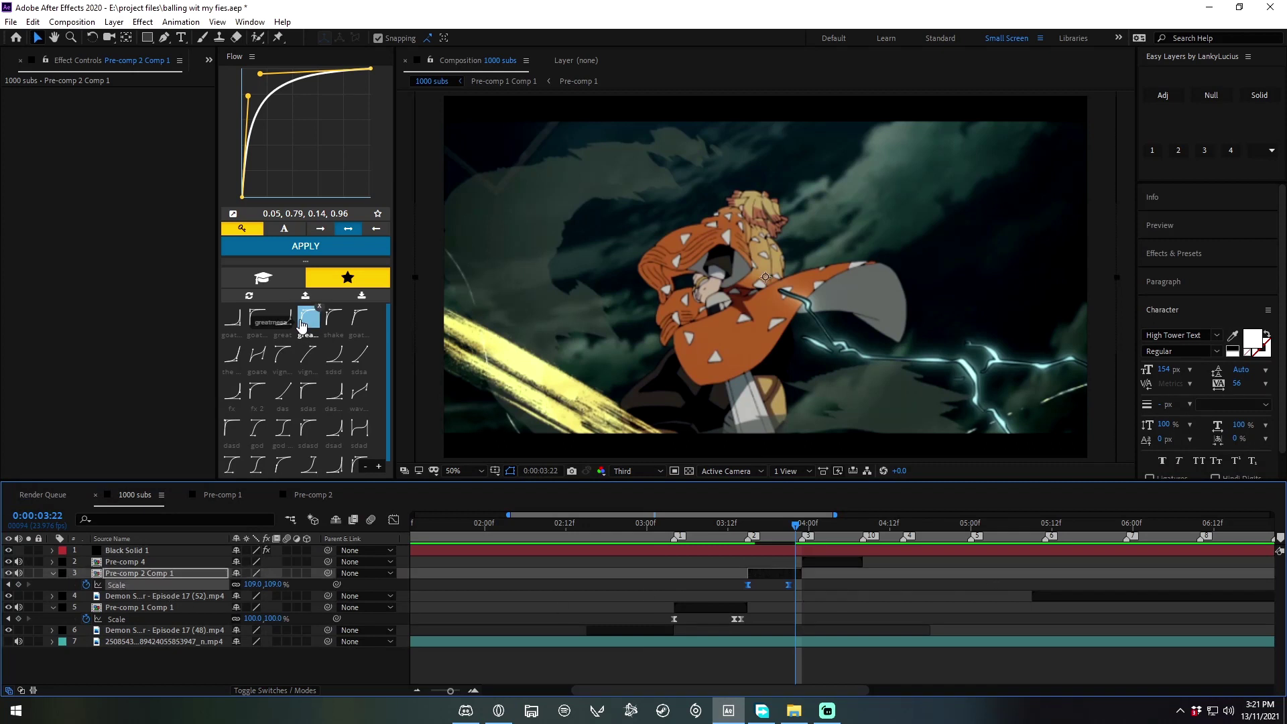
left_click(794, 576)
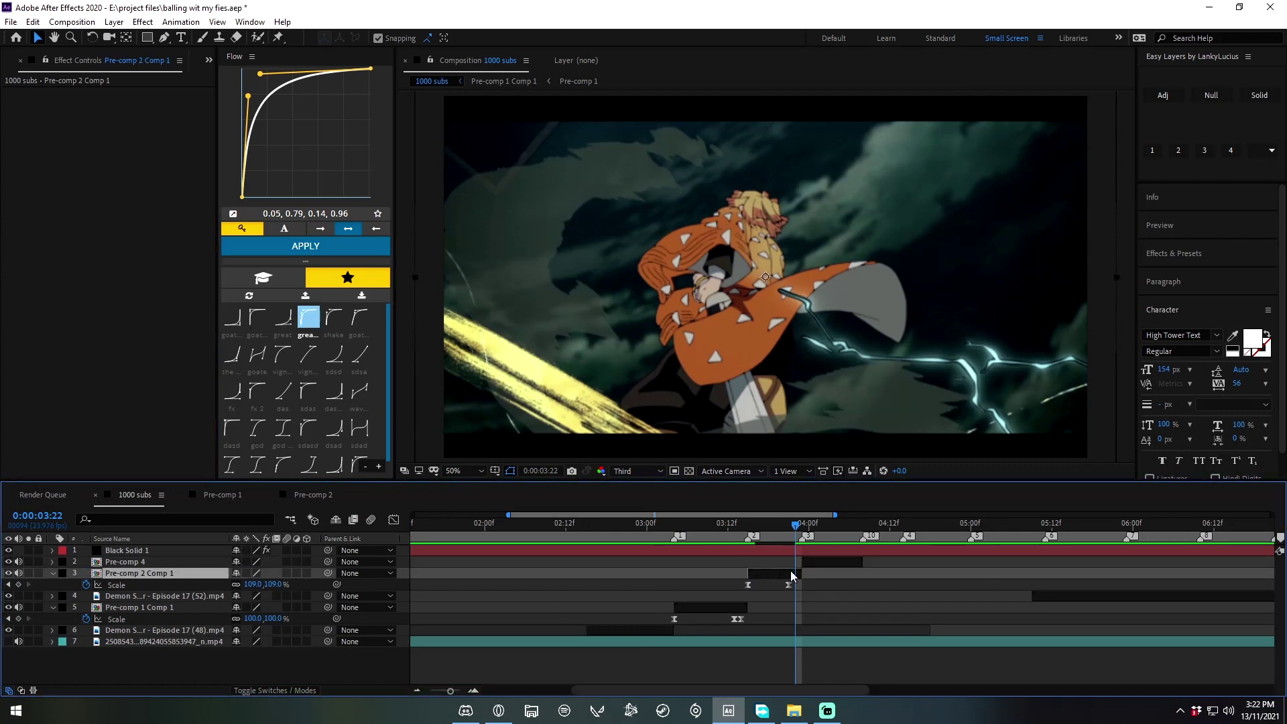
key("s")
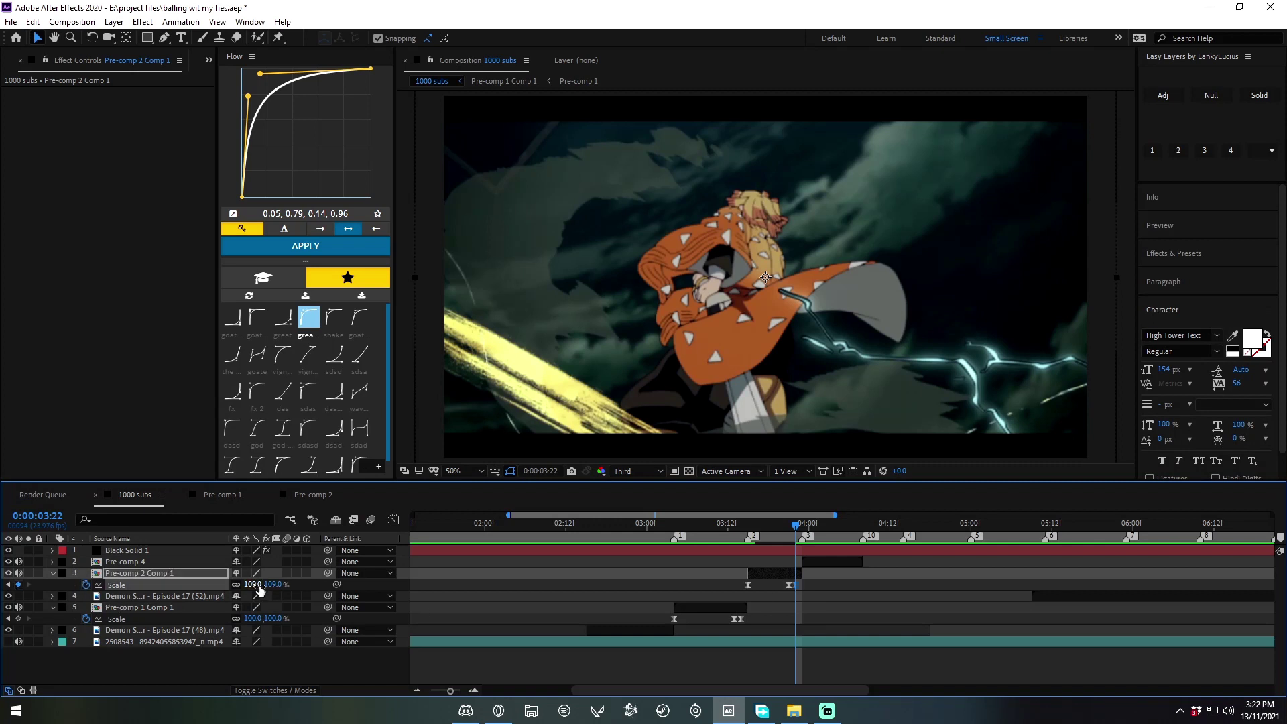
left_click_drag(261, 587, 331, 593)
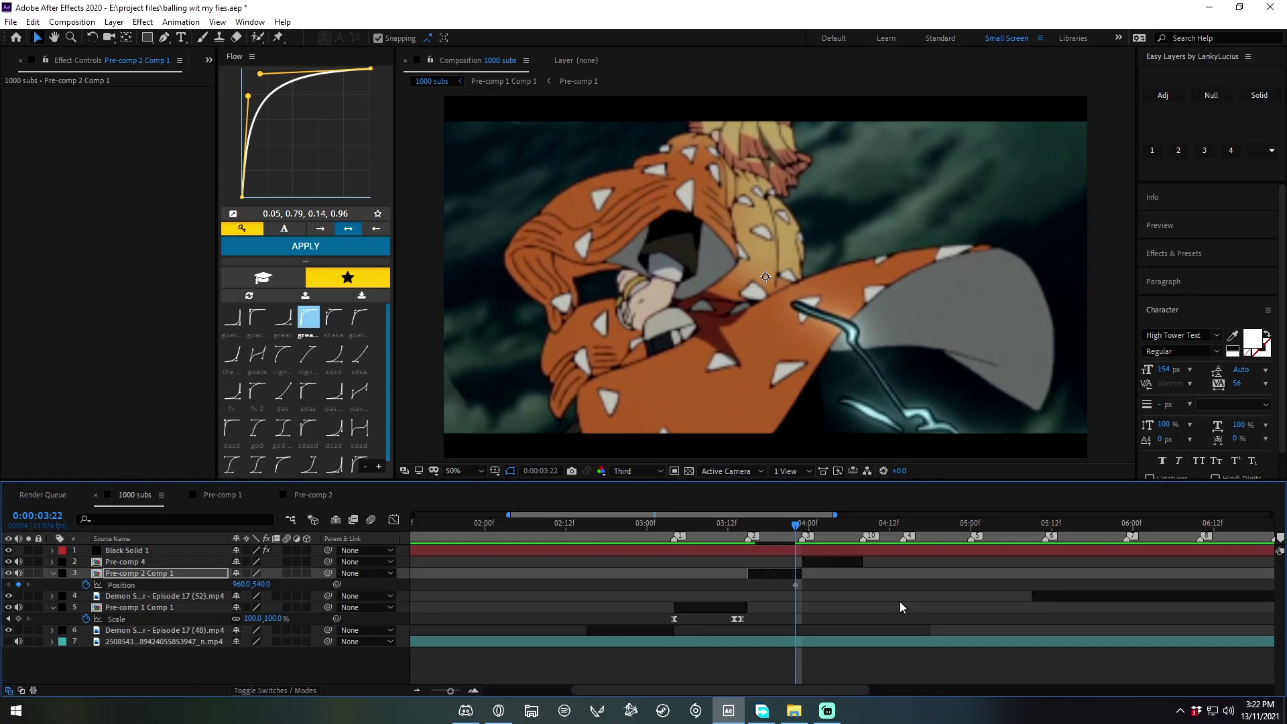
Step: Slide Pre-comp 2 Comp 1 up from 960,540 to 960,-188 with Position keyframes and preview
left_click(791, 594)
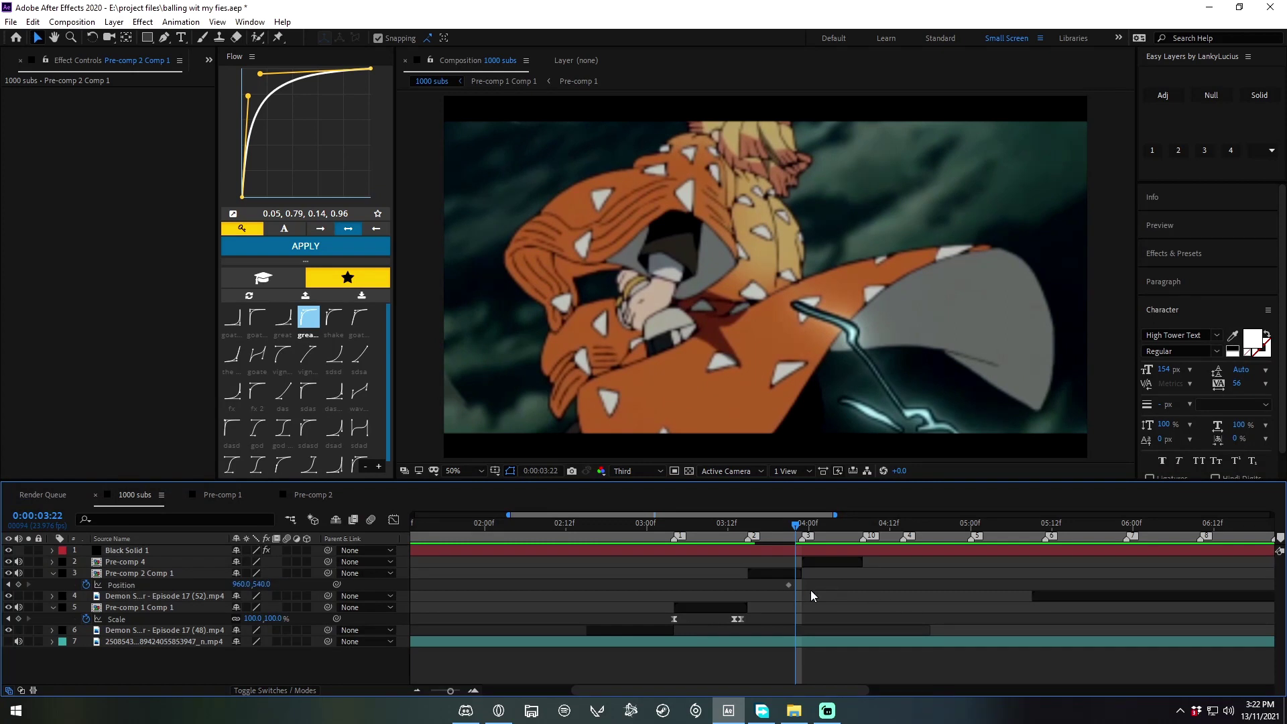
mouse_move(261, 584)
left_mouse_down()
mouse_move(32, 487)
mouse_move(235, 556)
mouse_move(156, 561)
left_mouse_up()
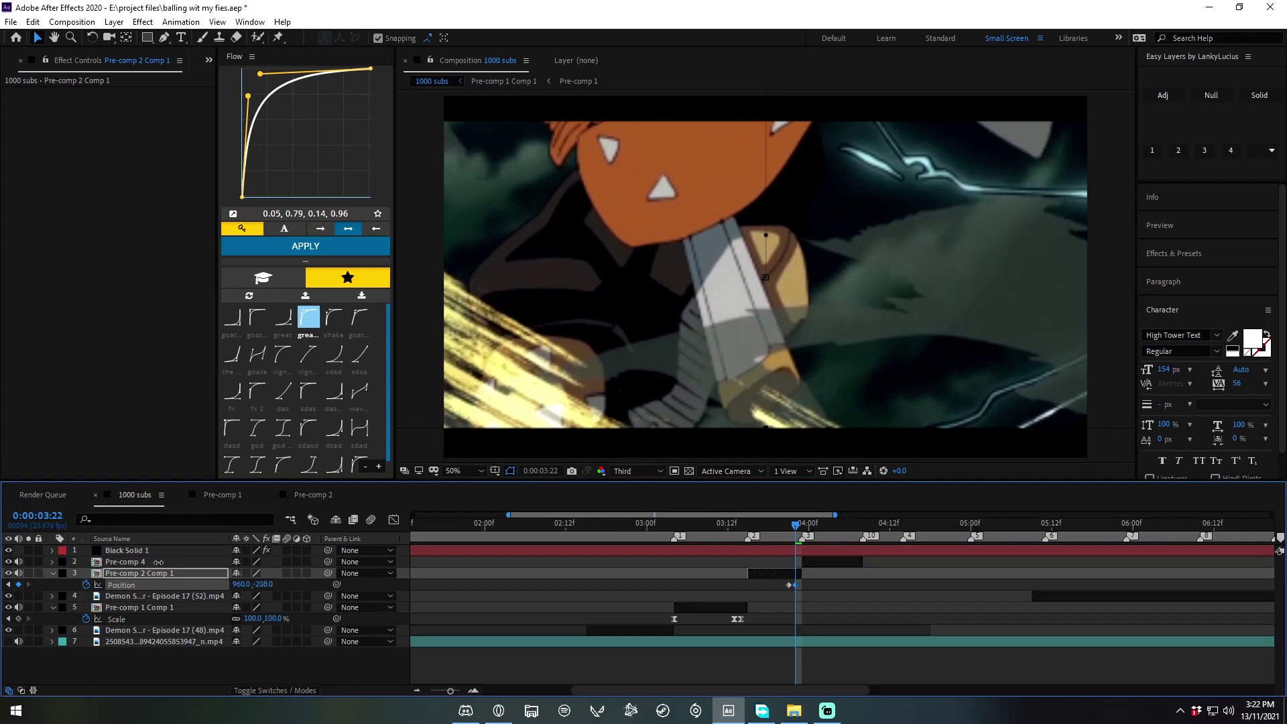
key("Page_Up")
key("Page_Up")
key("Page_Up")
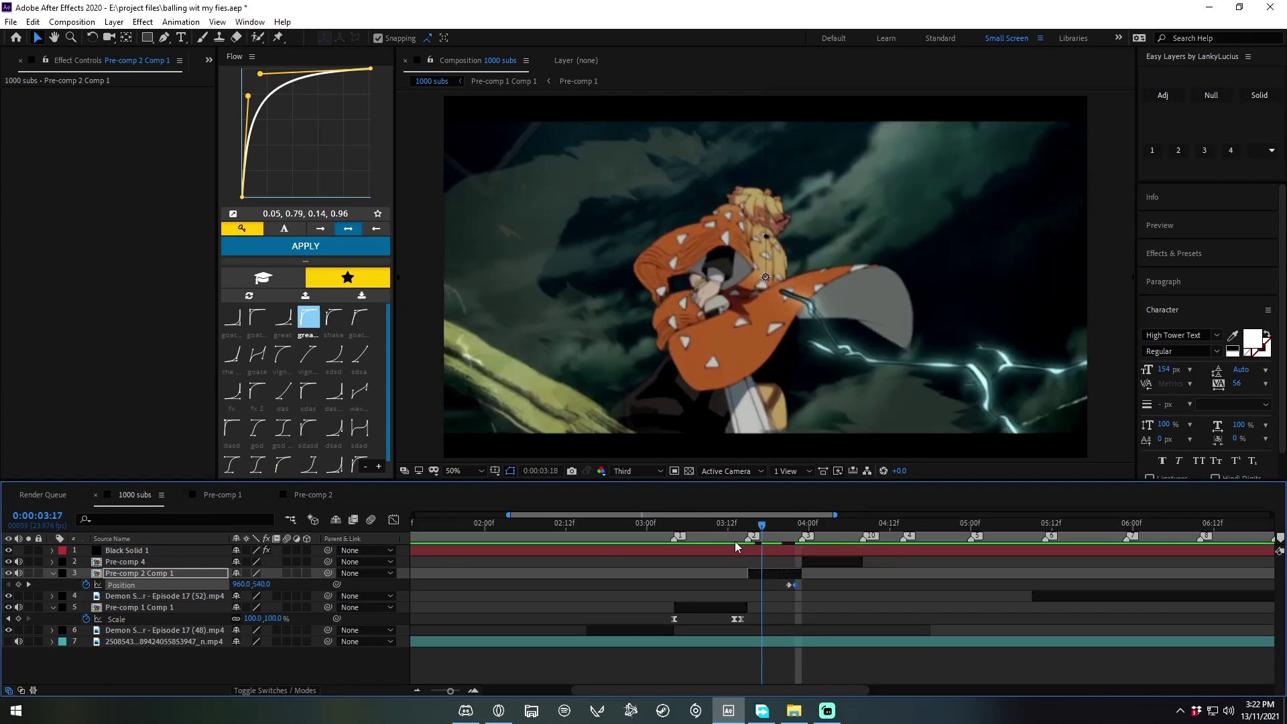
key("space")
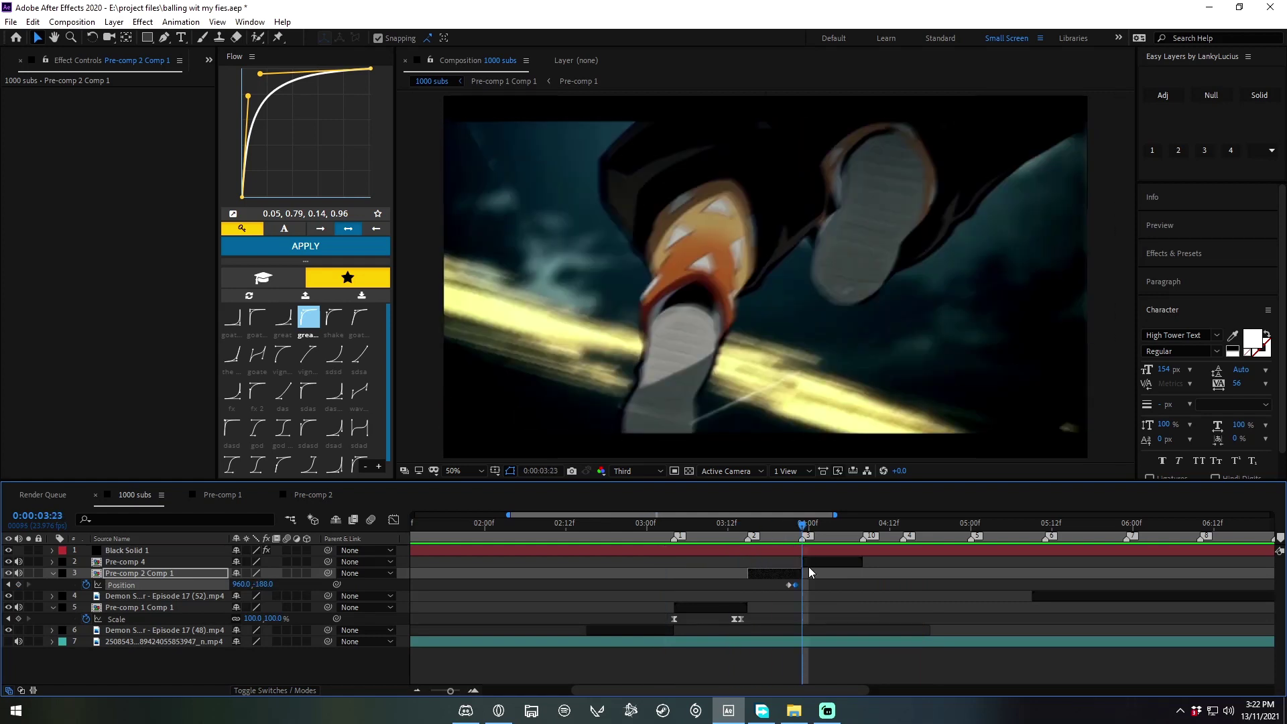
Step: Add a starting Scale keyframe on Pre-comp 4 at 3:23
left_click(808, 564)
key("s")
left_click(86, 573)
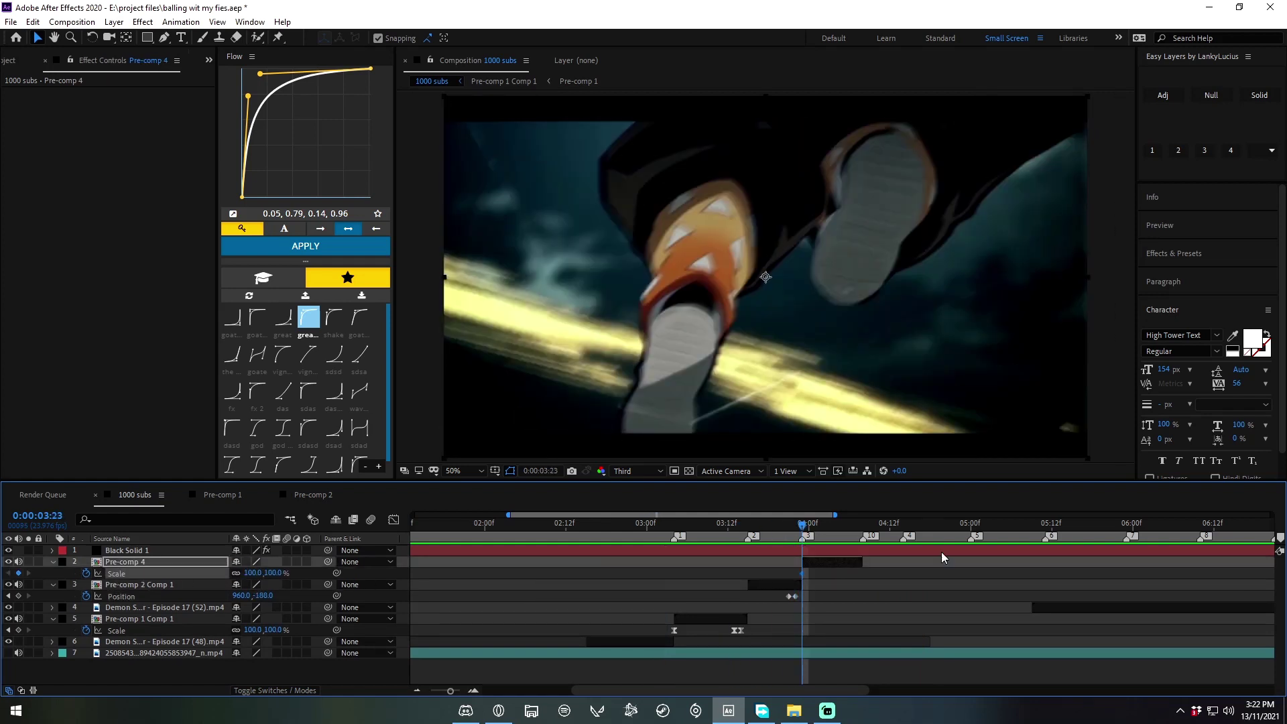
Step: Zoom Pre-comp 4 to 127% at 4:07, ease both Scale keyframes with the Flow preset, and preview
left_click_drag(850, 536, 858, 538)
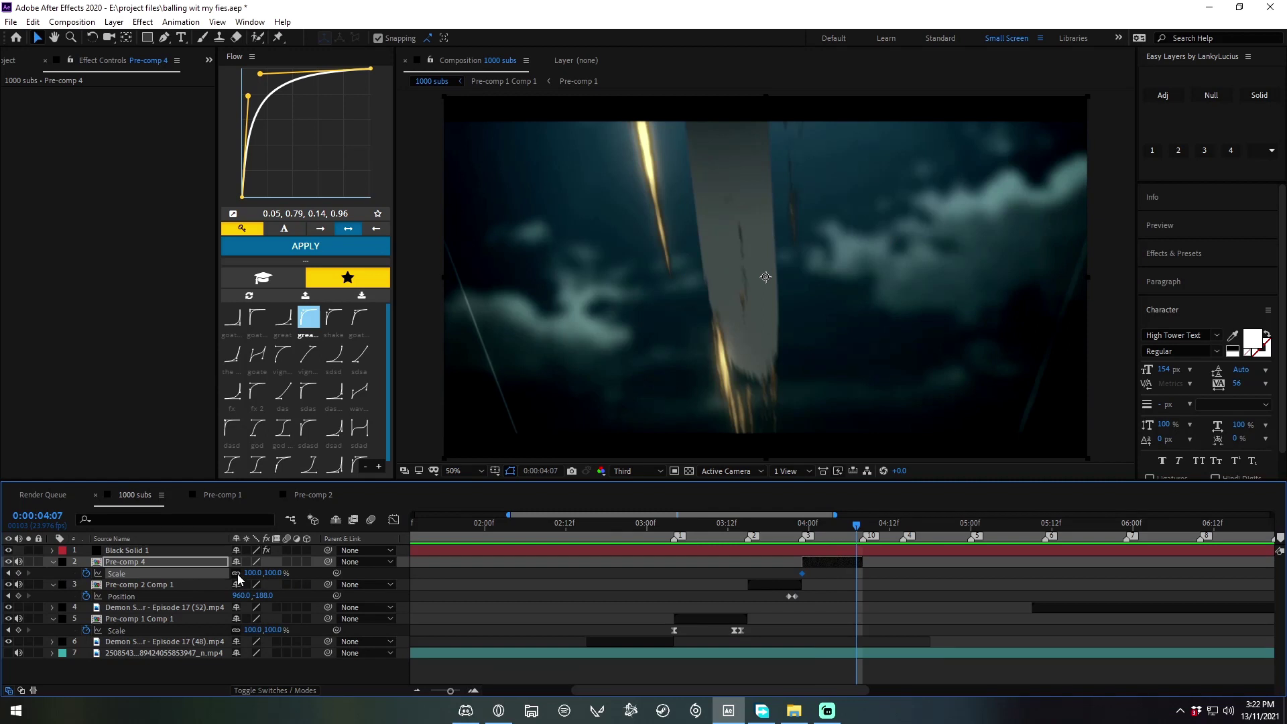
left_click_drag(247, 573, 882, 602)
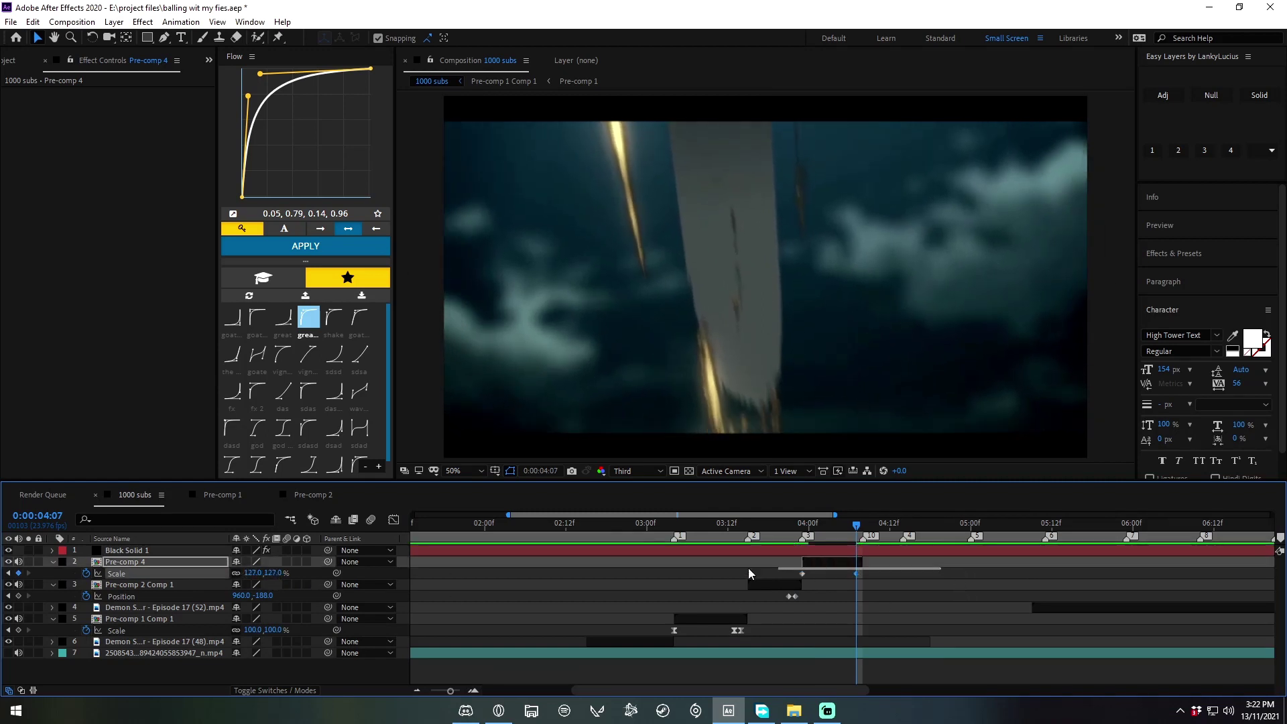
left_click_drag(872, 577, 737, 566)
left_click(308, 317)
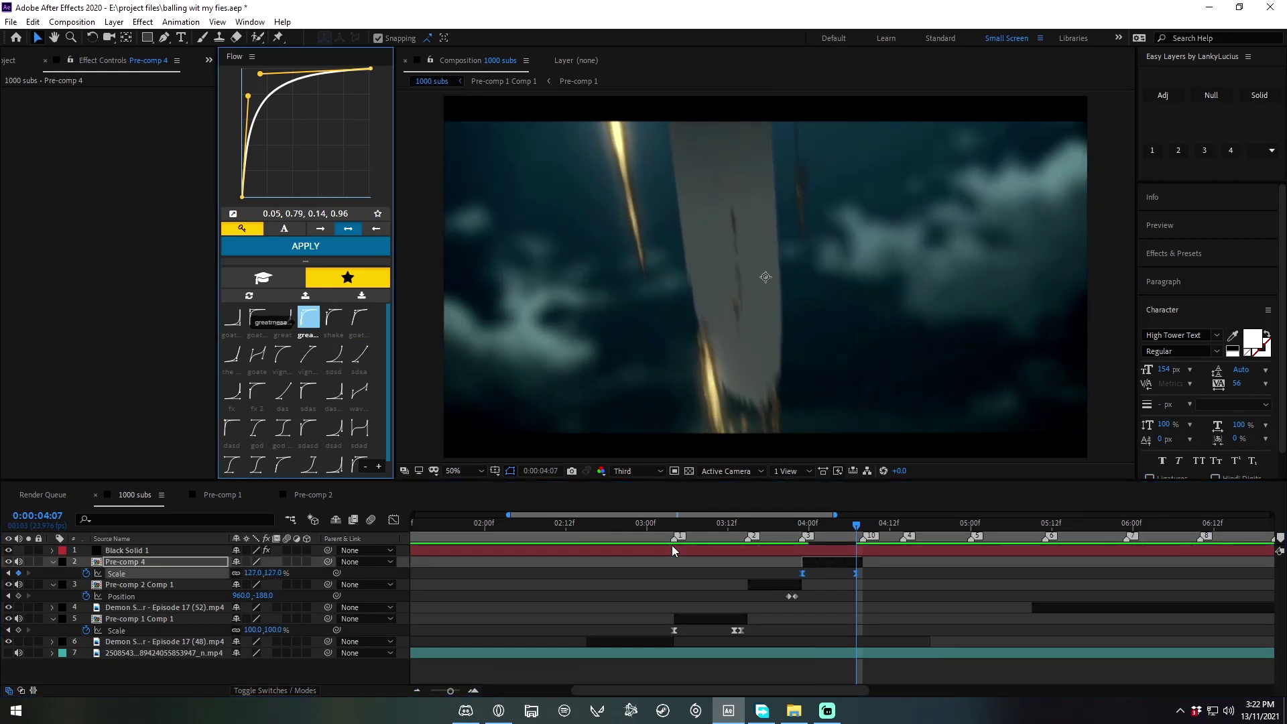
left_click(654, 523)
key("space")
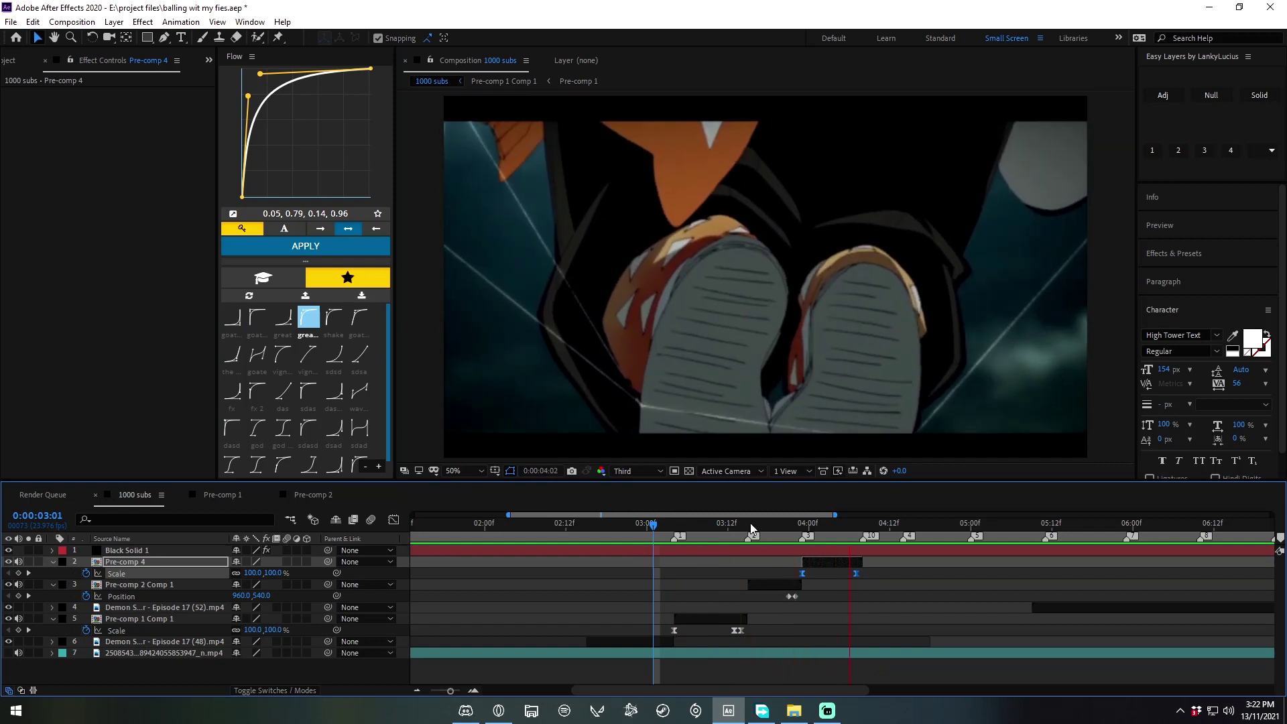
left_click(681, 524)
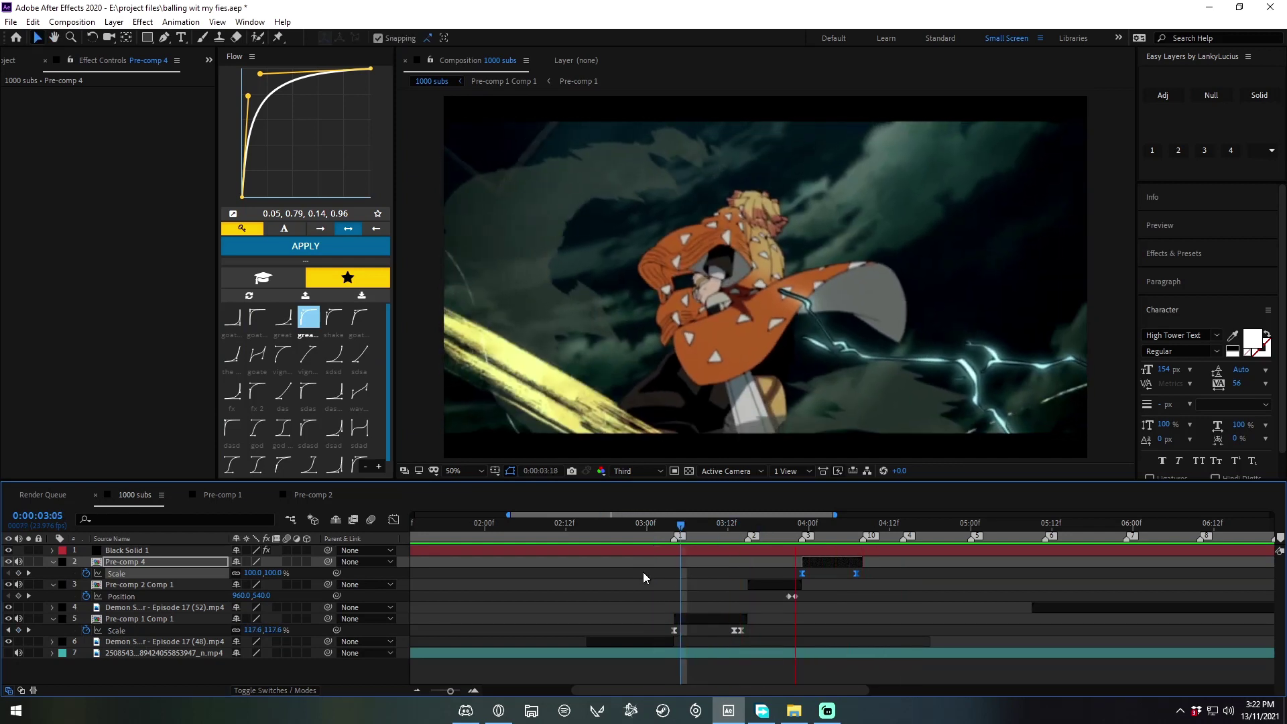
left_click_drag(680, 553, 654, 588)
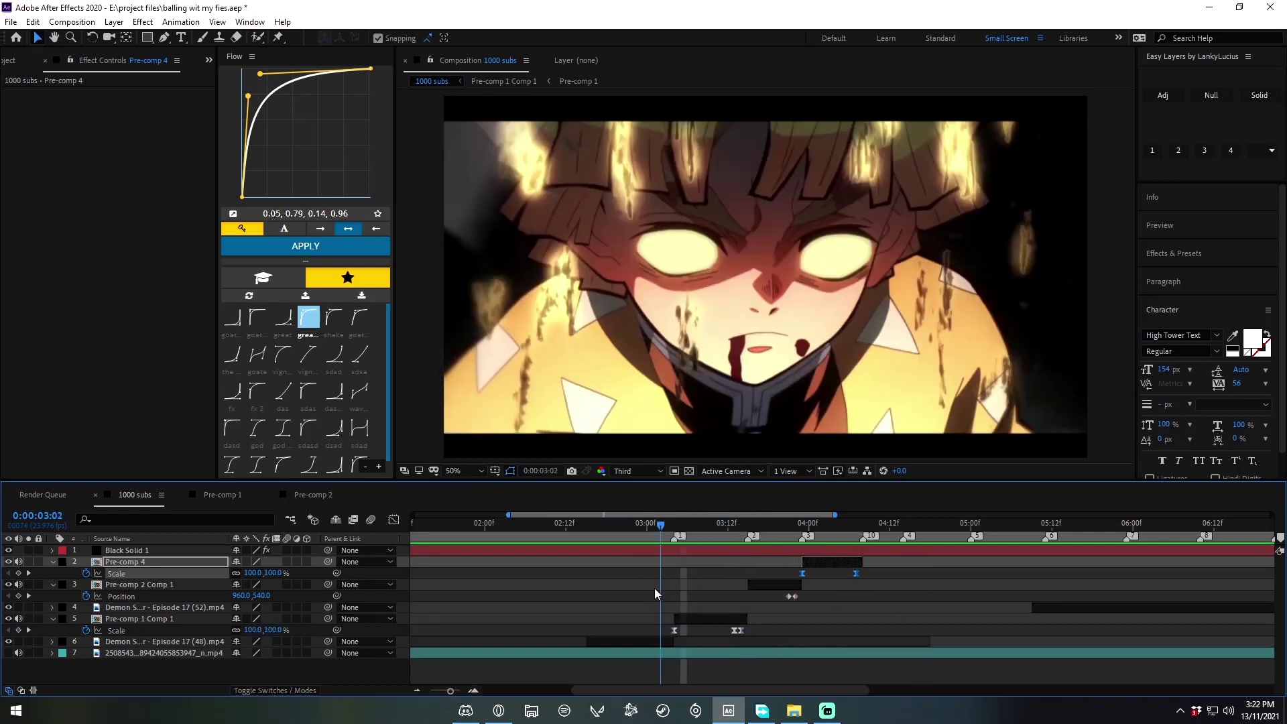
Step: Add the Easy Layers adjustment layer 'Adj for Pre-comp 1 Comp 1' directly above Pre-comp 1 Comp 1
left_click_drag(654, 593, 673, 603)
left_click(695, 619)
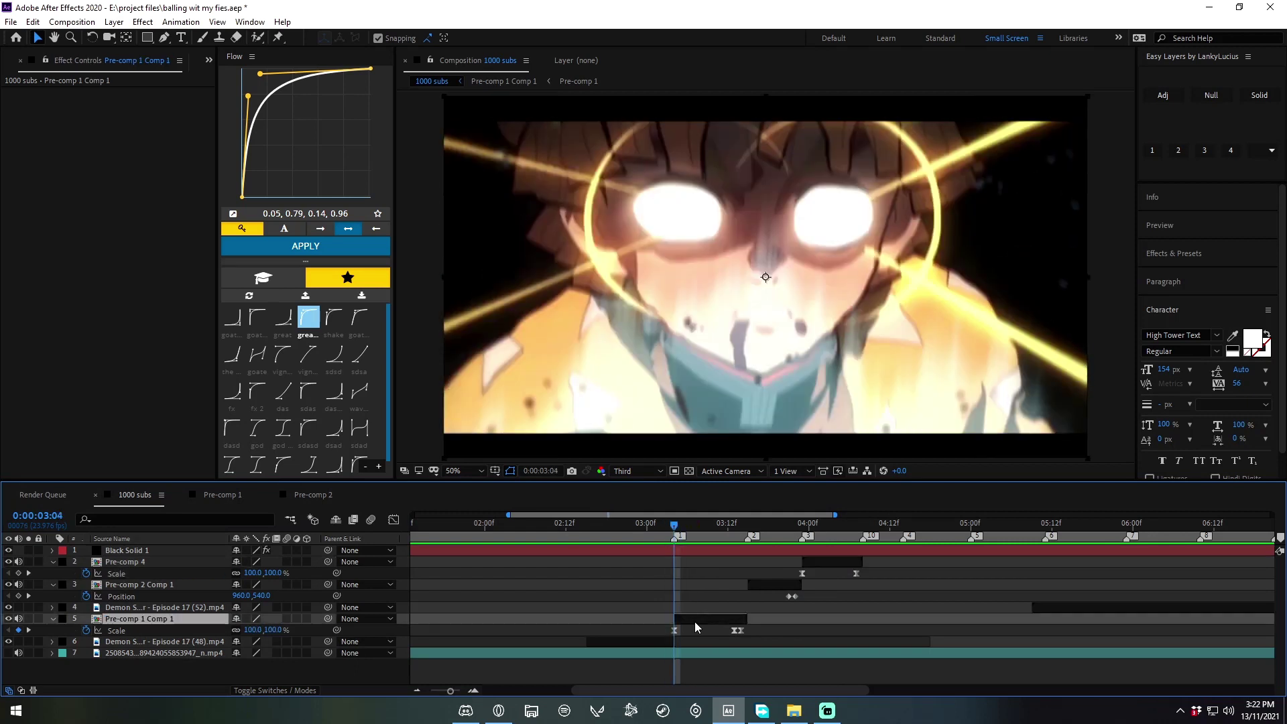
left_click(1246, 171)
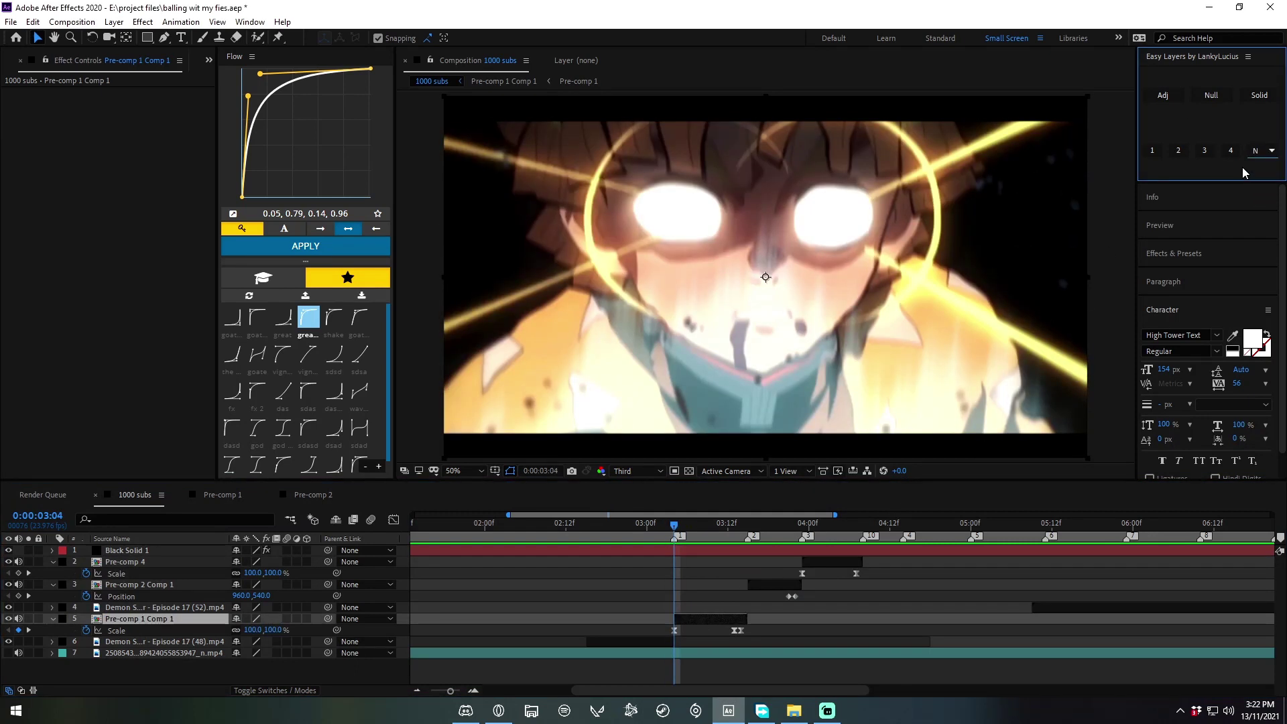
left_click(1148, 98)
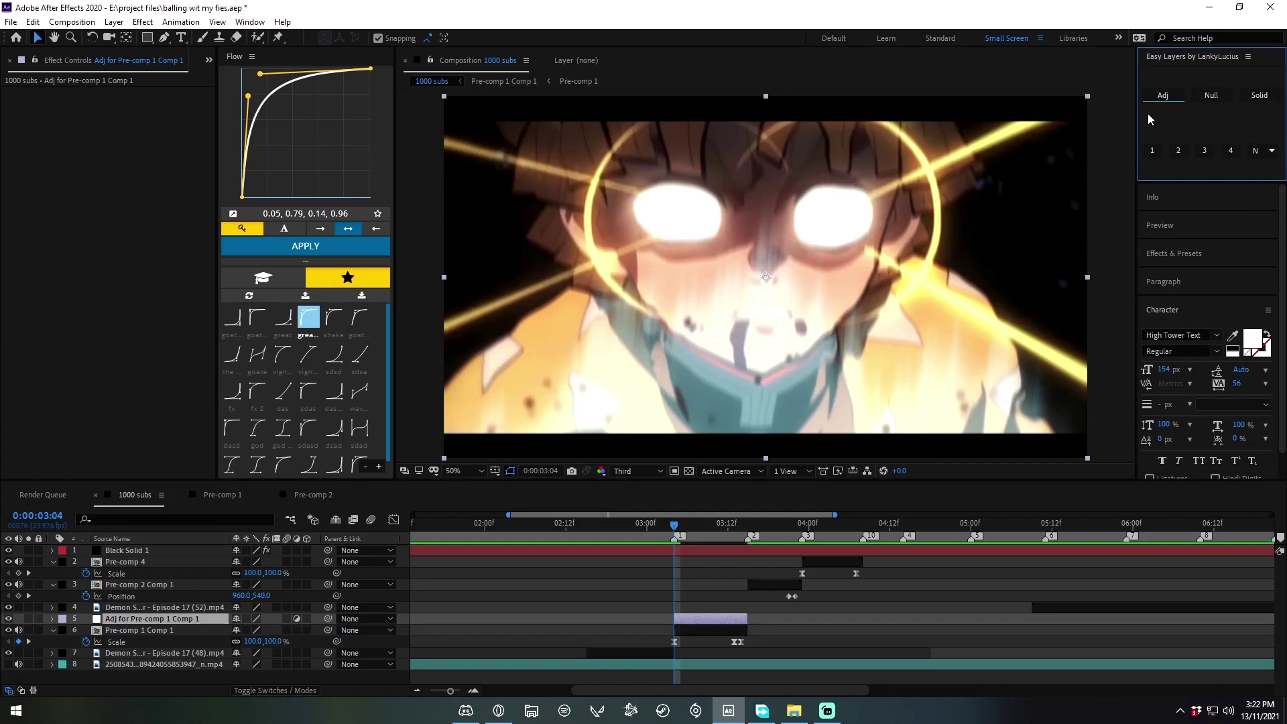
left_click(704, 630)
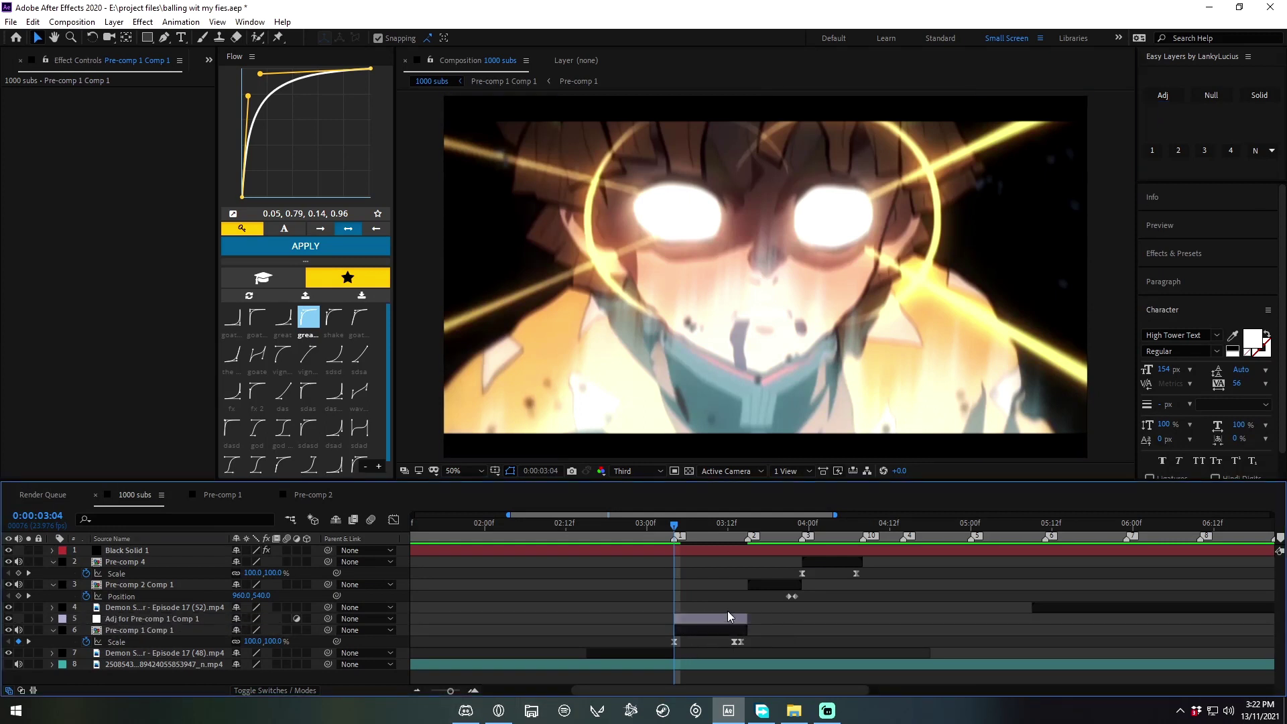
left_click(721, 618)
Step: Apply S_DissolveShake to the adjustment layer with Dissolve Percent 30% and motion blur off
key("ctrl+space")
type("s_")
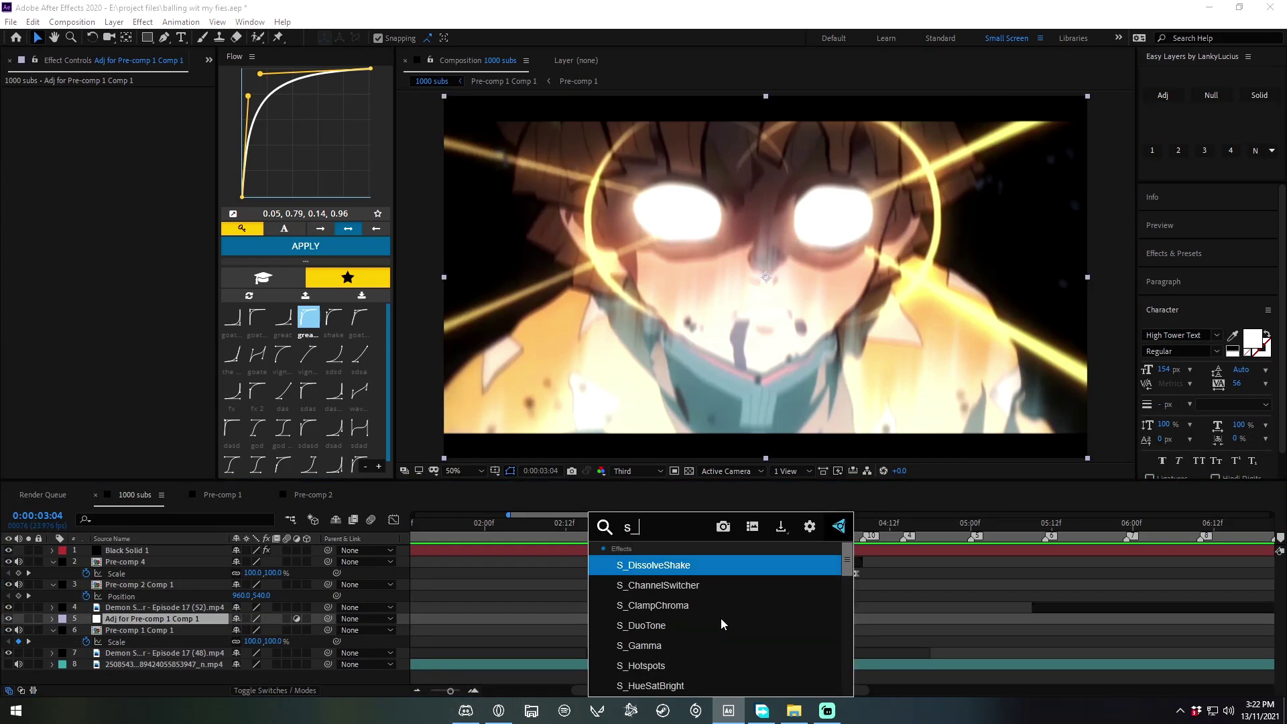
type("ddi")
key("BackSpace")
key("BackSpace")
key("Return")
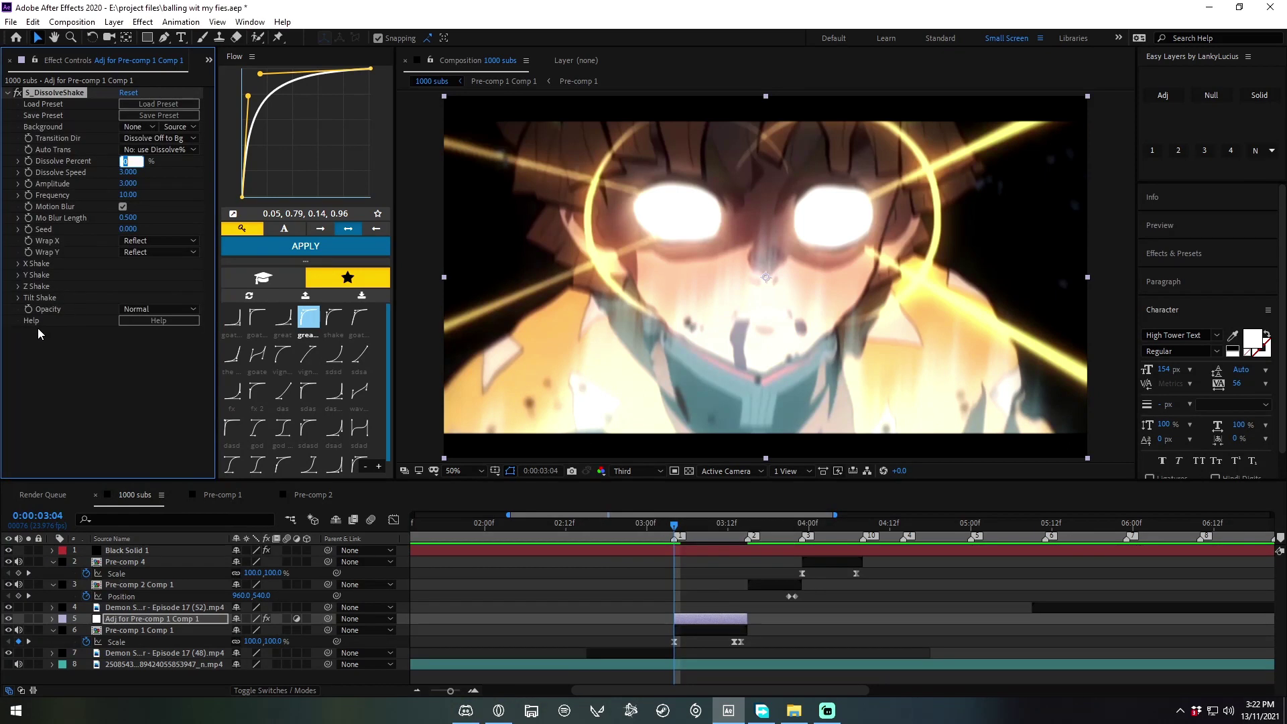
left_click(47, 426)
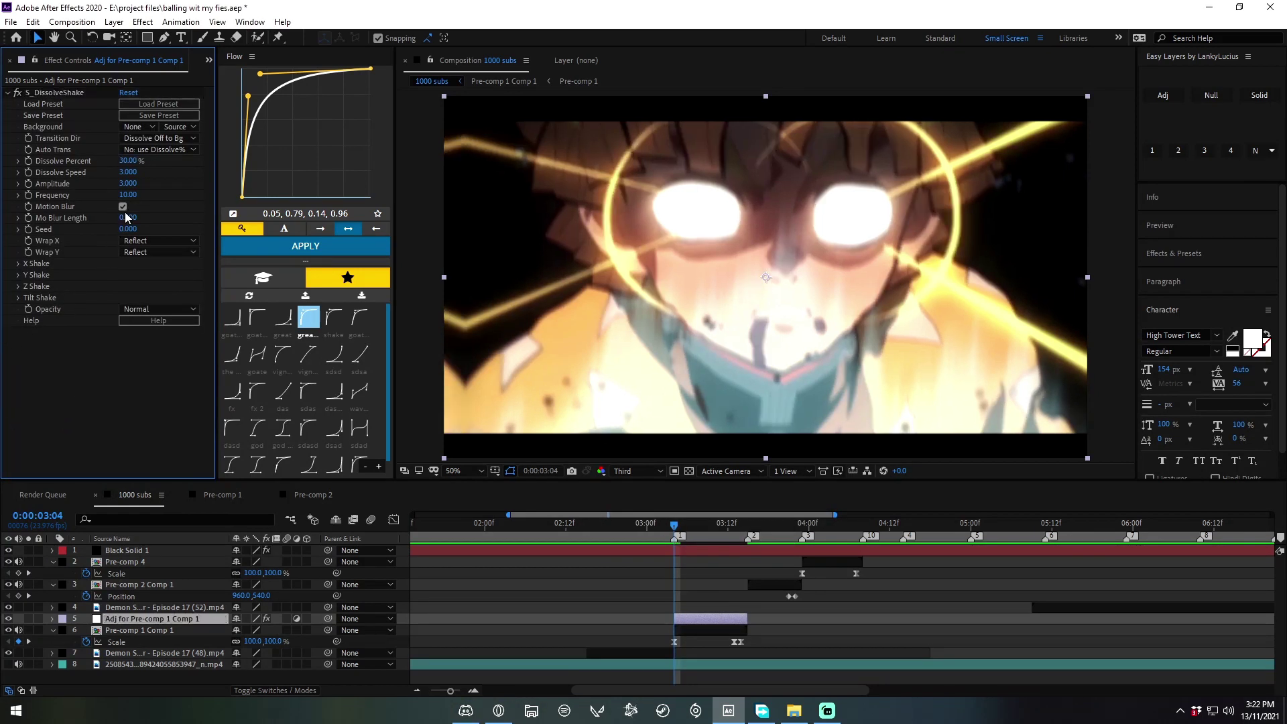
left_click(122, 206)
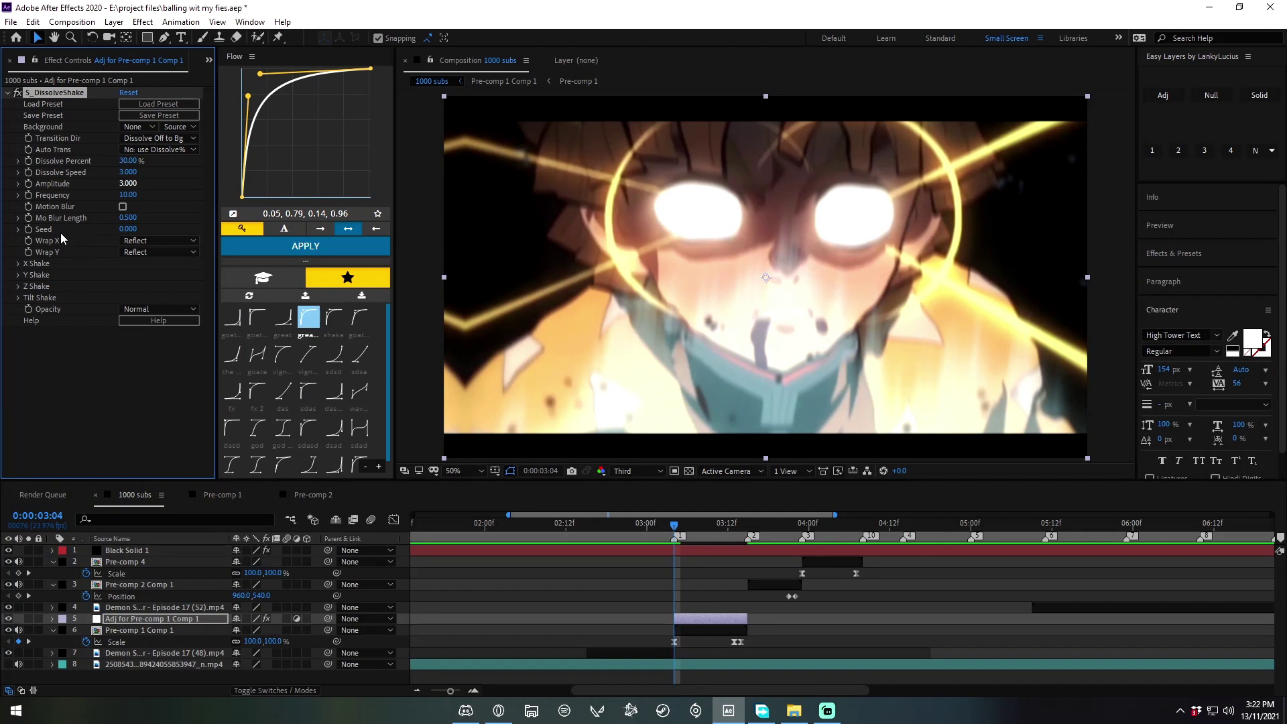
Step: Expand the X, Y, Z and Tilt Shake groups and set X Rand Amp to 0
left_click(19, 264)
left_click(19, 331)
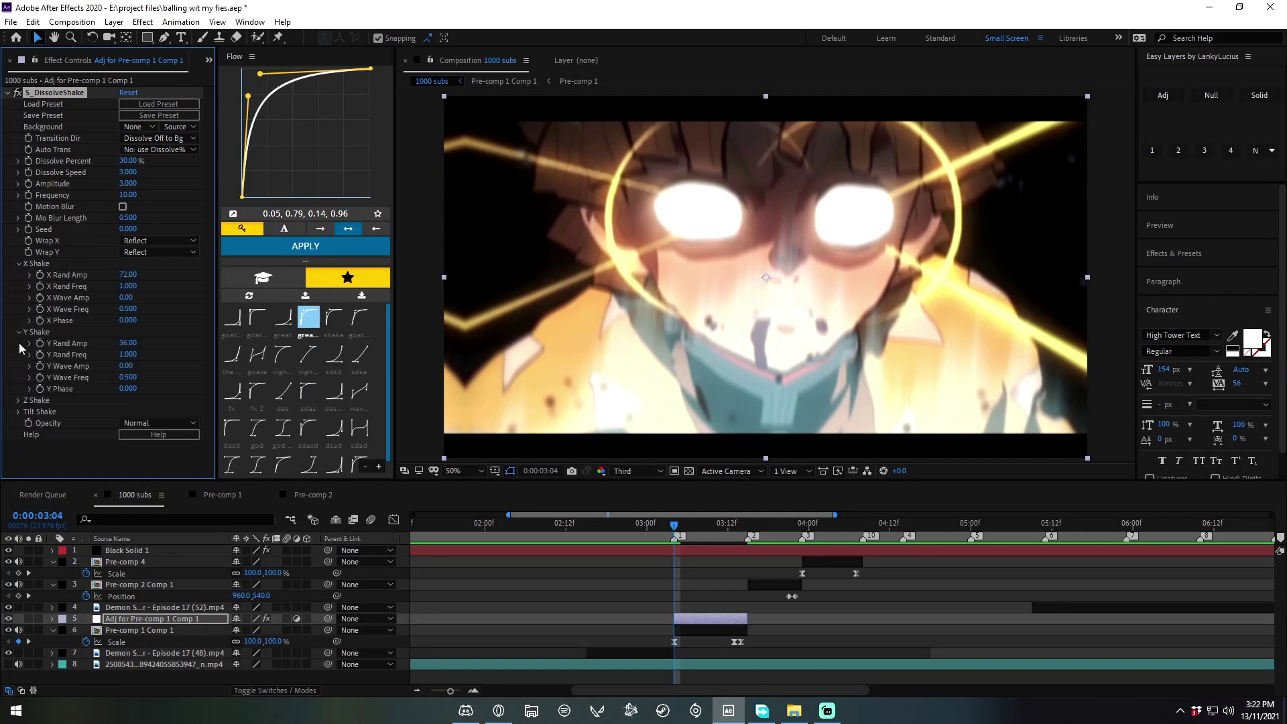
left_click(19, 401)
left_click(19, 469)
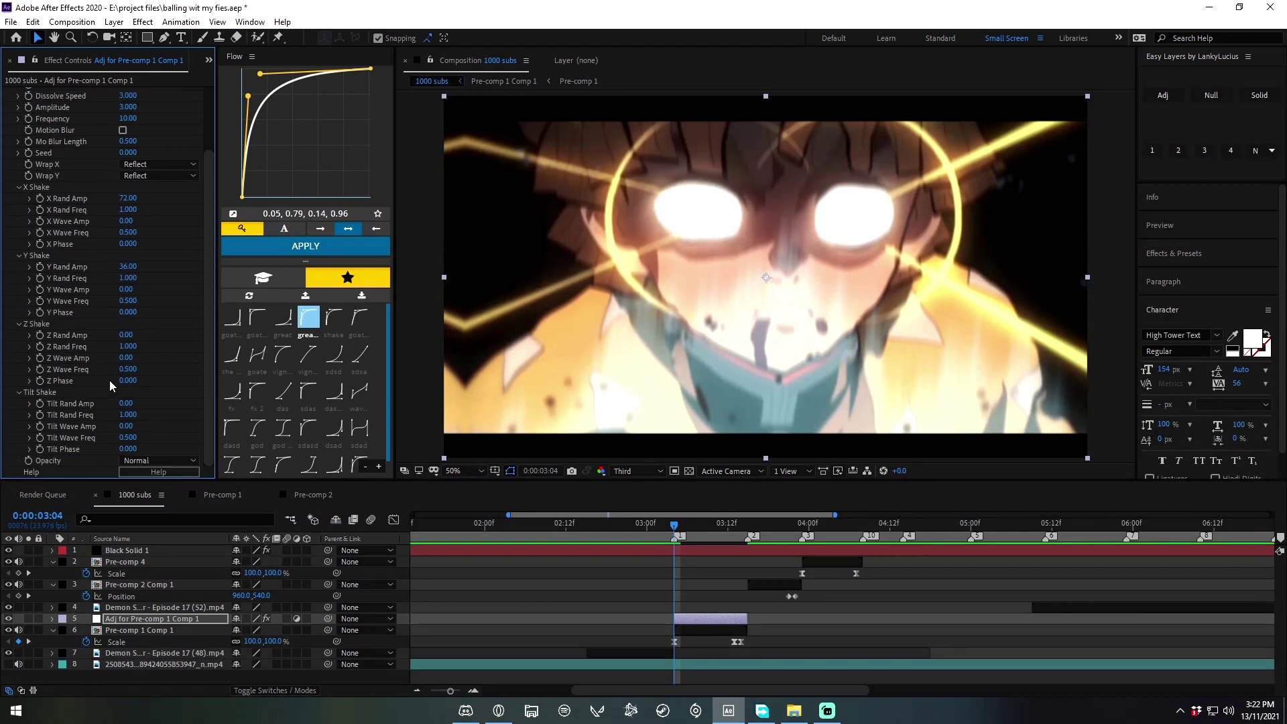
left_click_drag(103, 199, 3, 247)
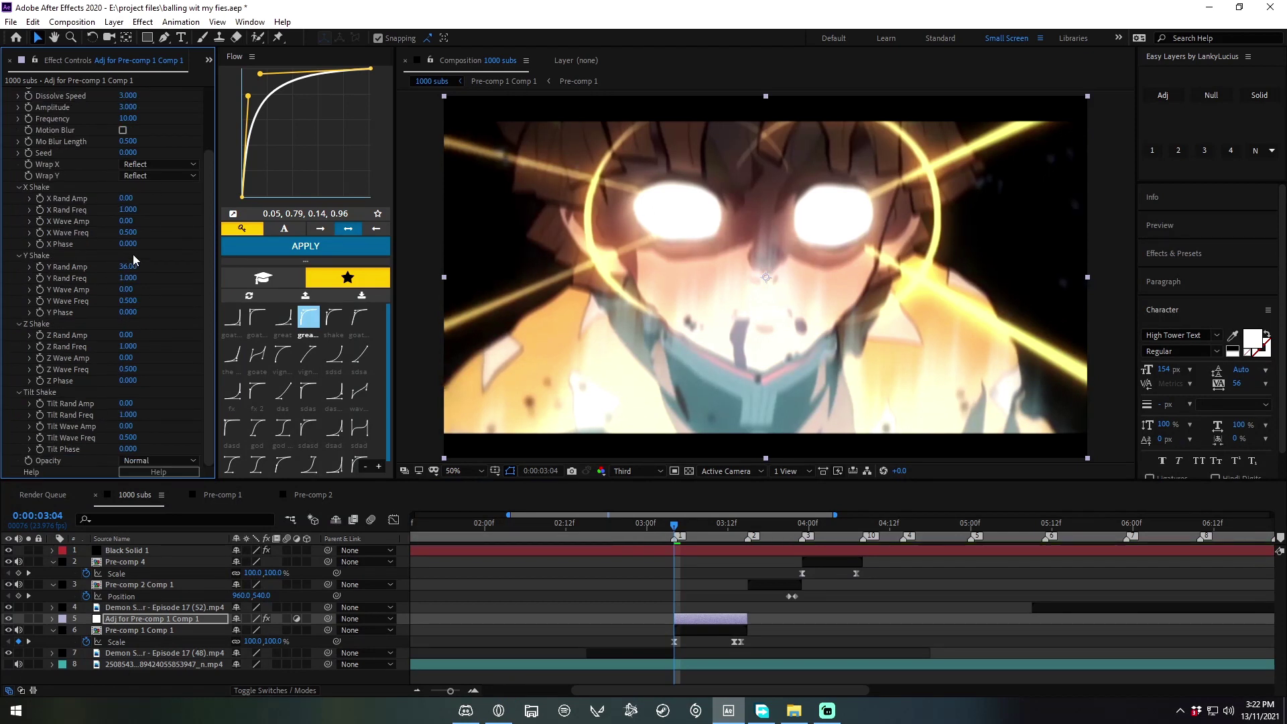
Step: Set S_DissolveShake's Y Rand Amp to 632, Tilt Rand Amp to 13.60 and Z Rand Amp to 485
mouse_move(128, 266)
left_mouse_down()
mouse_move(606, 306)
mouse_move(573, 312)
left_mouse_up()
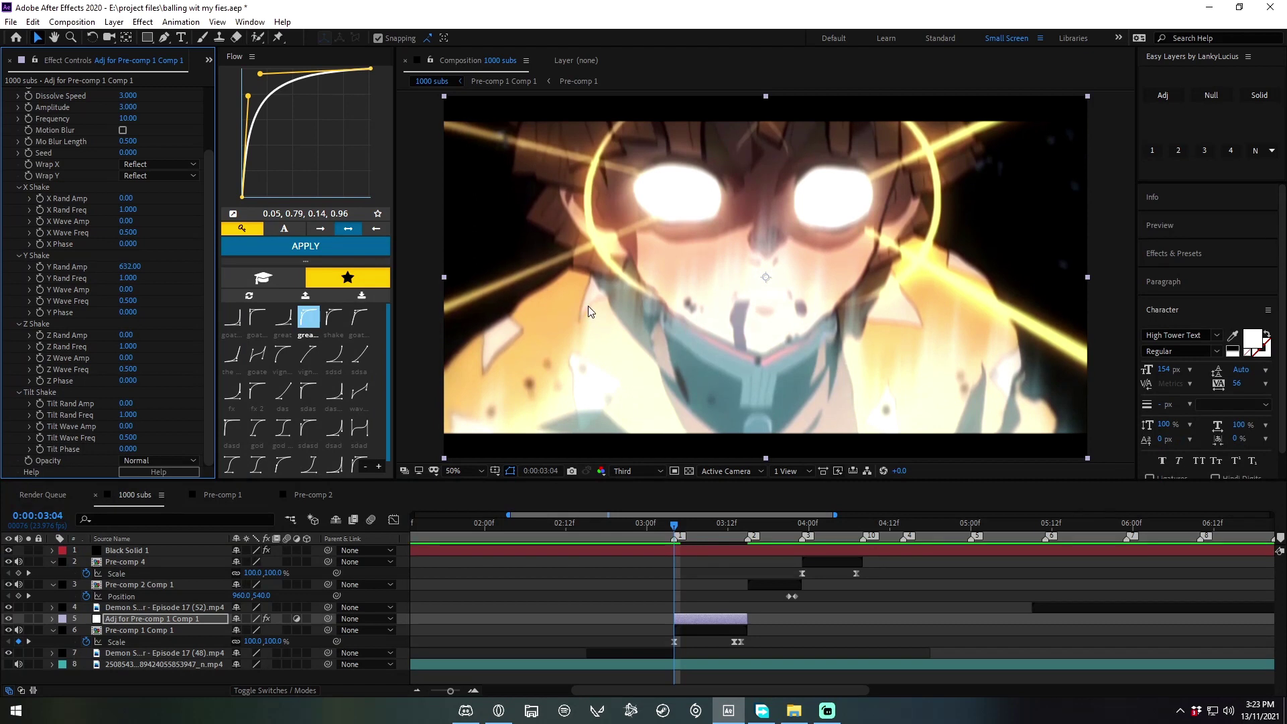
mouse_move(138, 405)
left_mouse_down()
mouse_move(372, 421)
mouse_move(261, 423)
left_mouse_up()
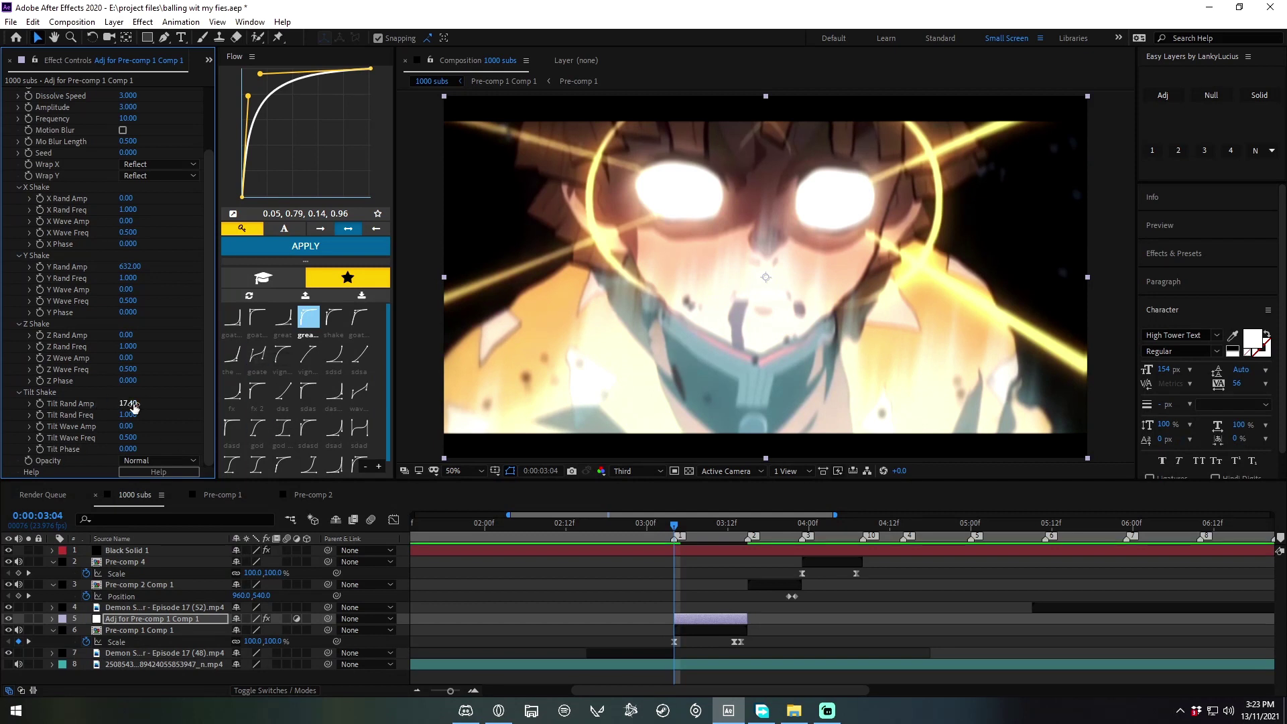
left_click_drag(134, 407, 104, 427)
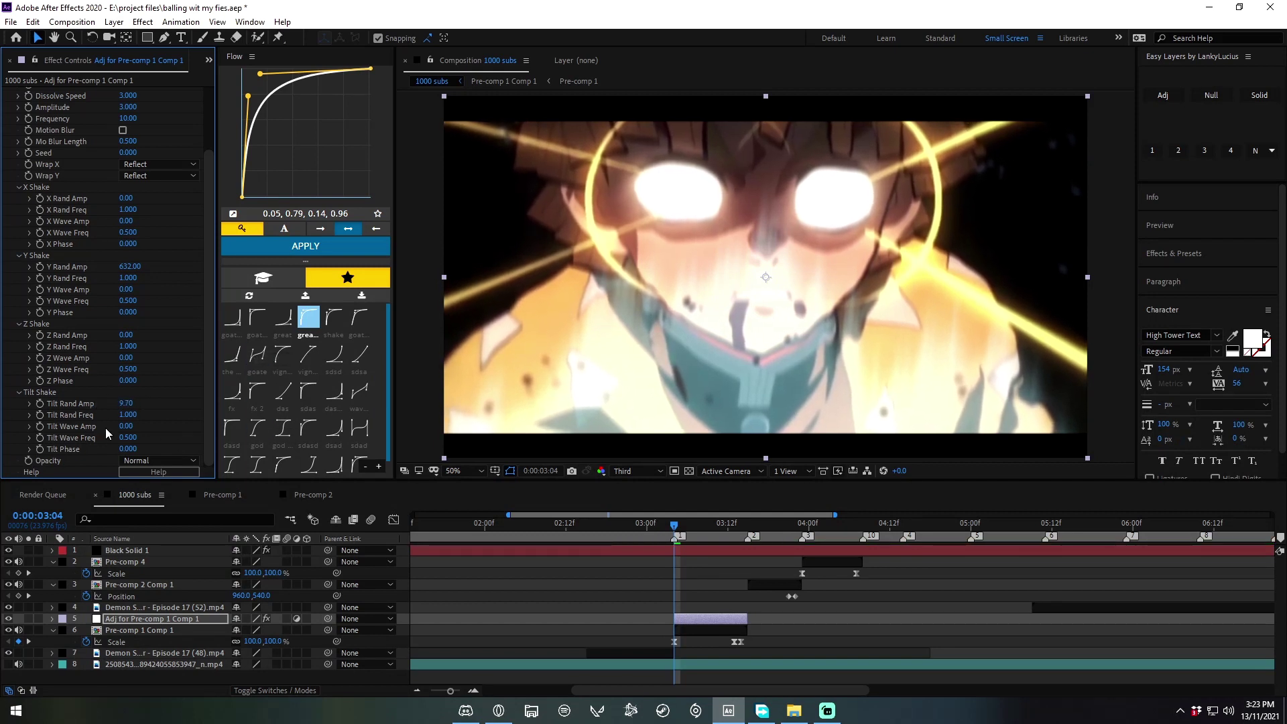
left_click_drag(106, 434, 121, 432)
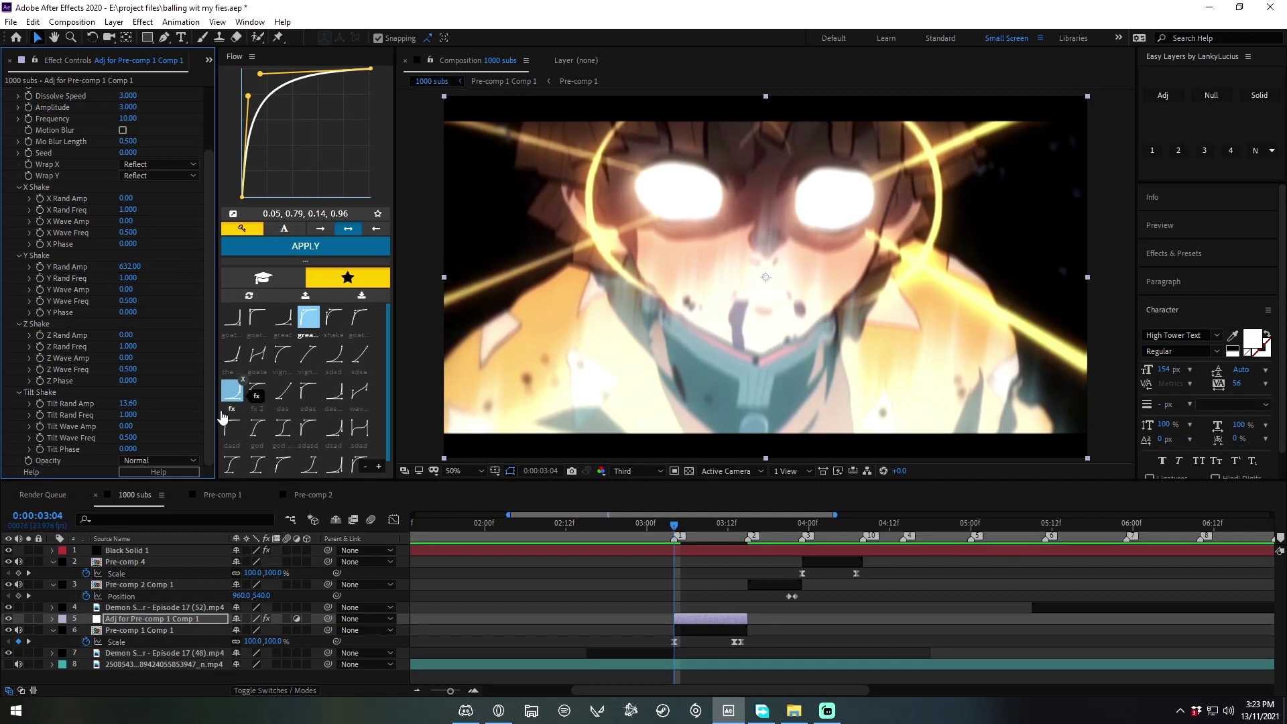
scroll(77, 274, "up", 3)
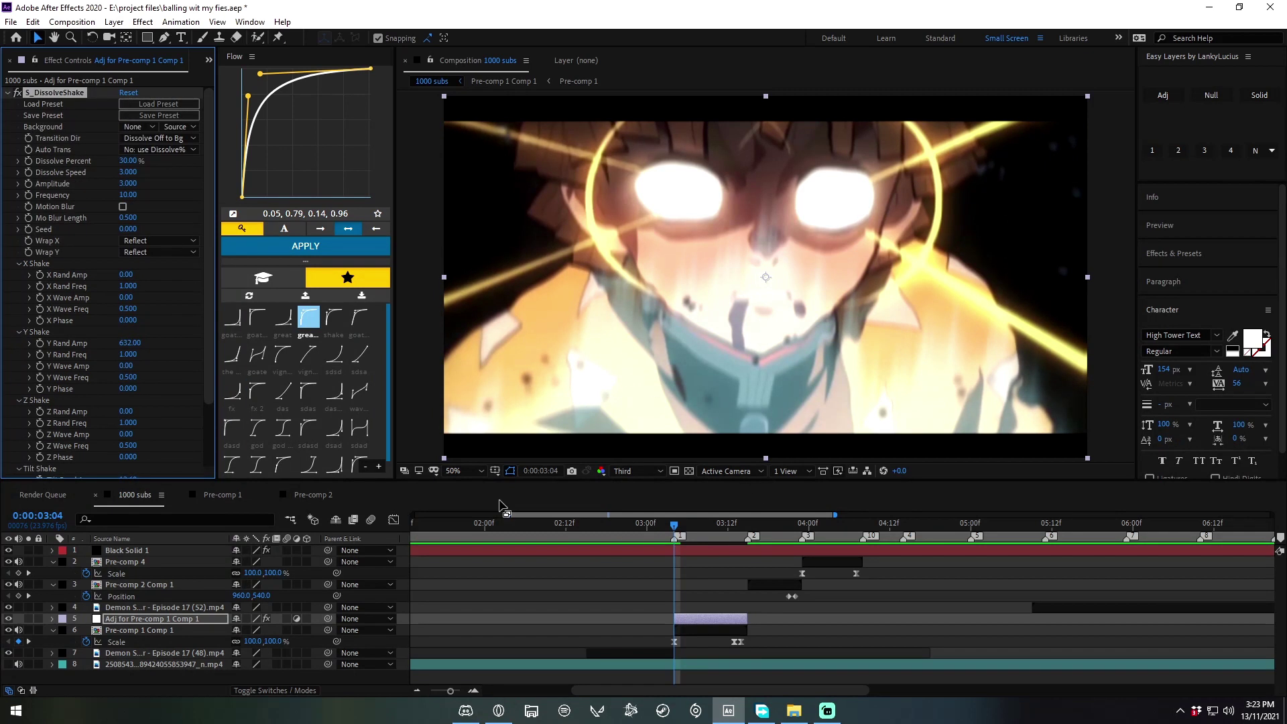
scroll(140, 390, "down", 1)
mouse_move(130, 381)
left_mouse_down()
mouse_move(479, 375)
mouse_move(453, 382)
left_mouse_up()
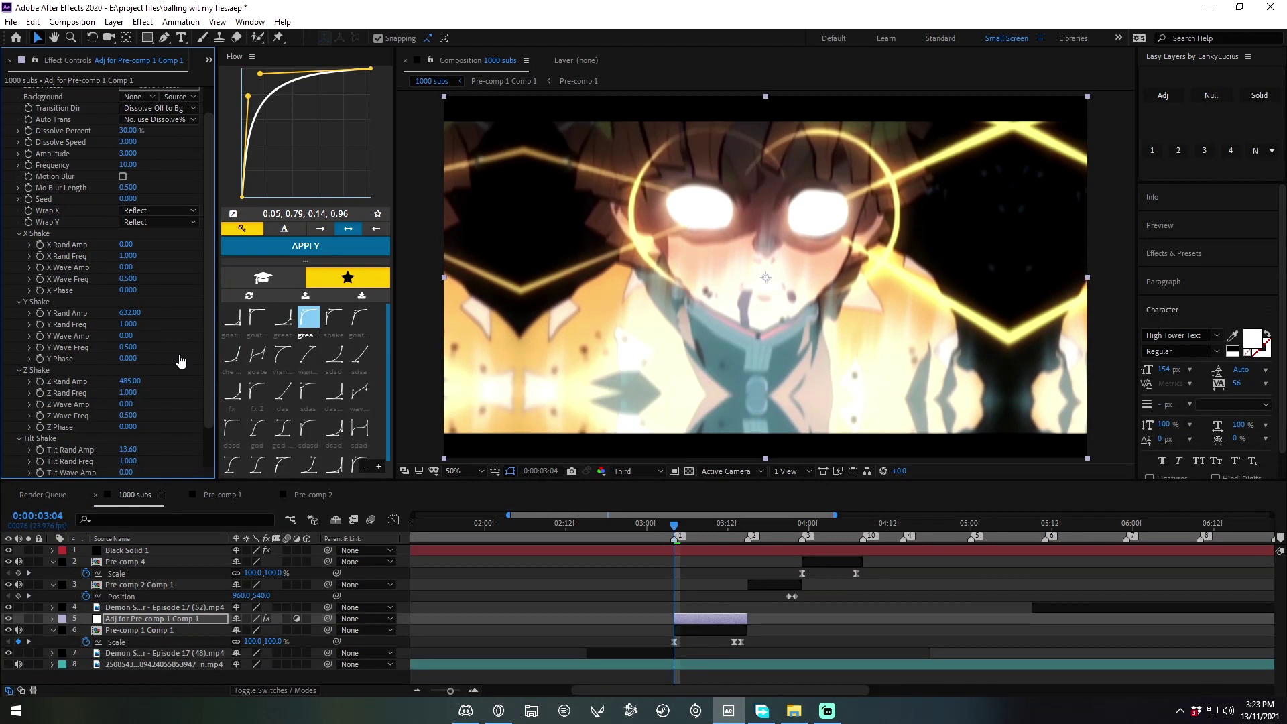
scroll(180, 362, "up", 1)
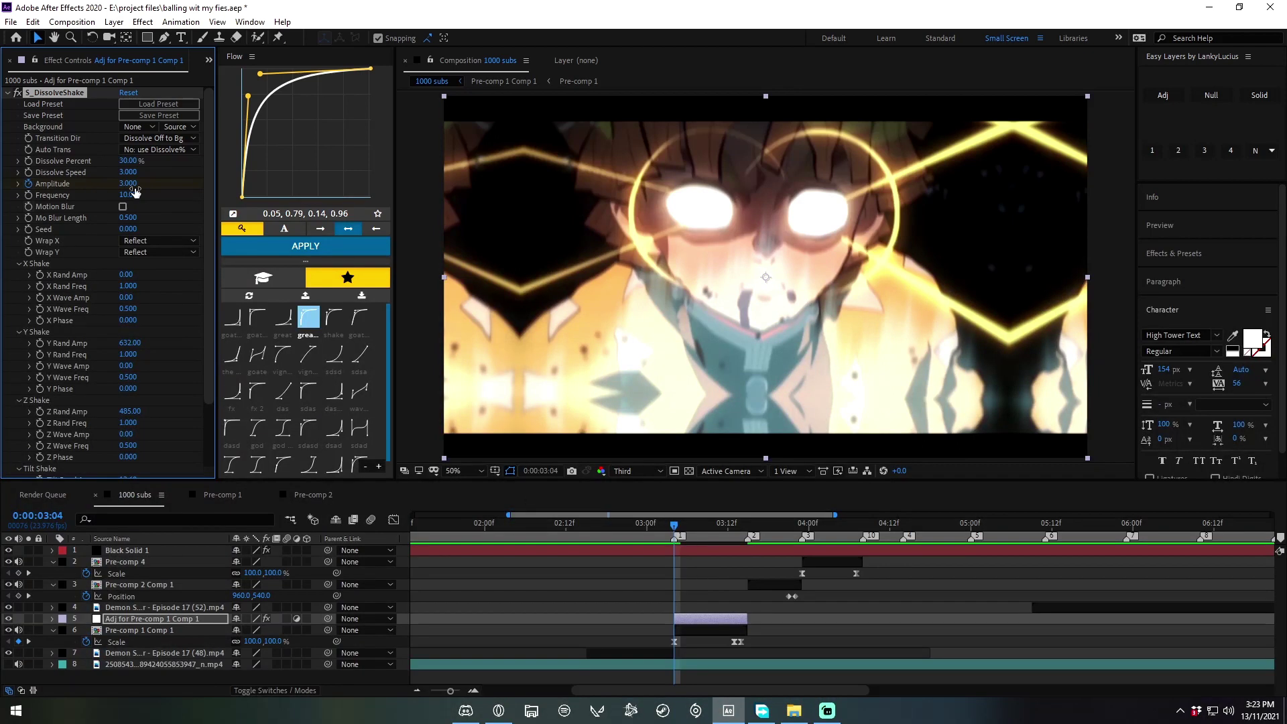
Step: Keyframe Amplitude to 0 at 3:10 and ease both Amplitude keyframes with the 'shake' Flow preset
left_click(710, 530)
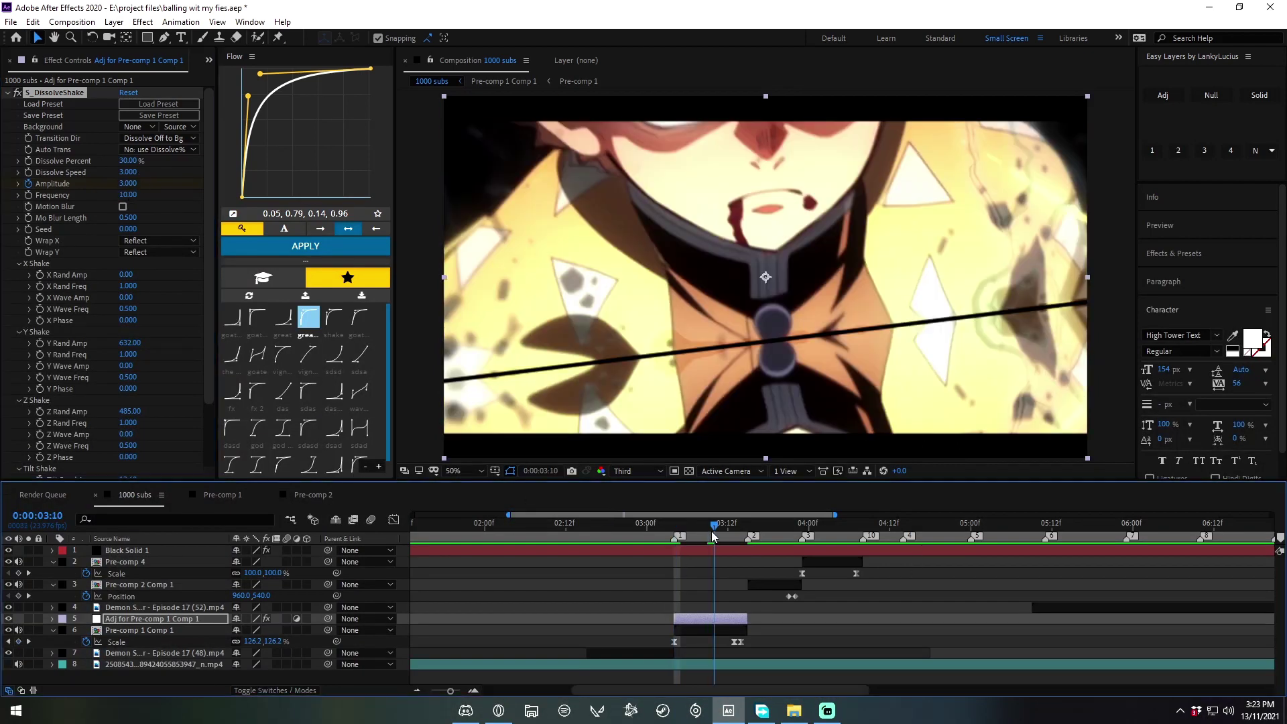
left_click(134, 183)
type("0")
key("Return")
key("u")
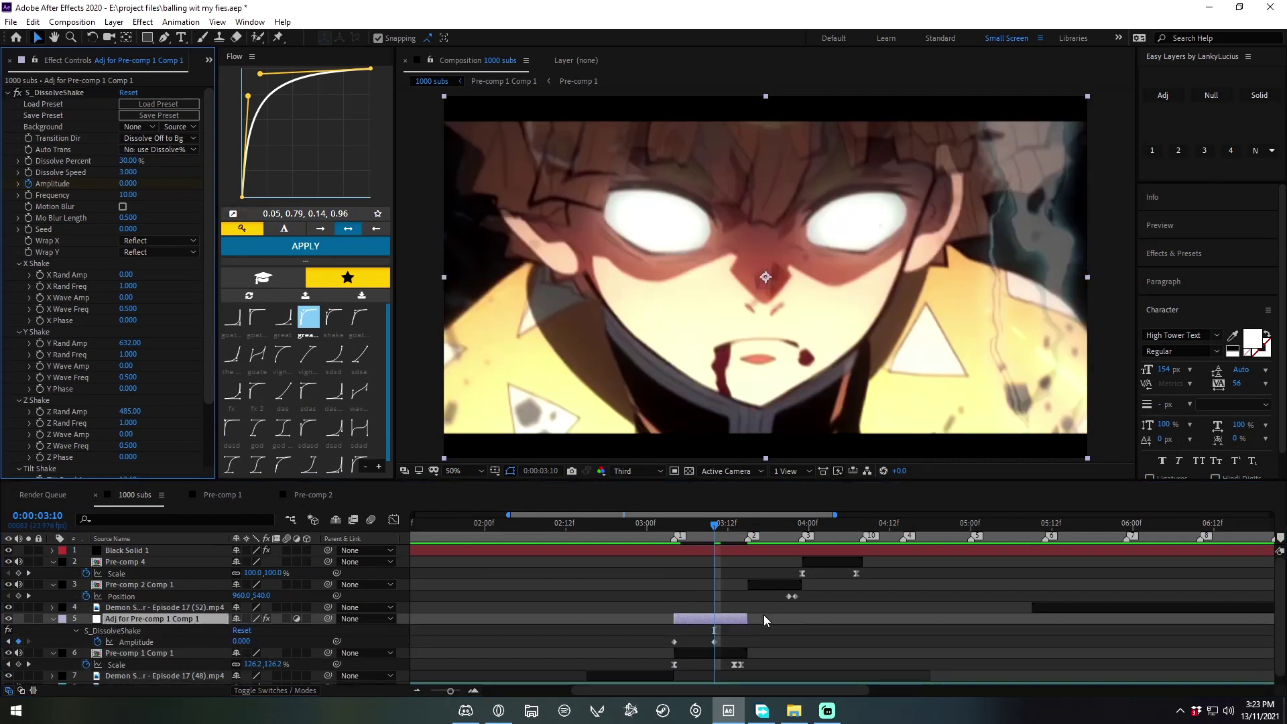
left_click_drag(806, 639, 630, 642)
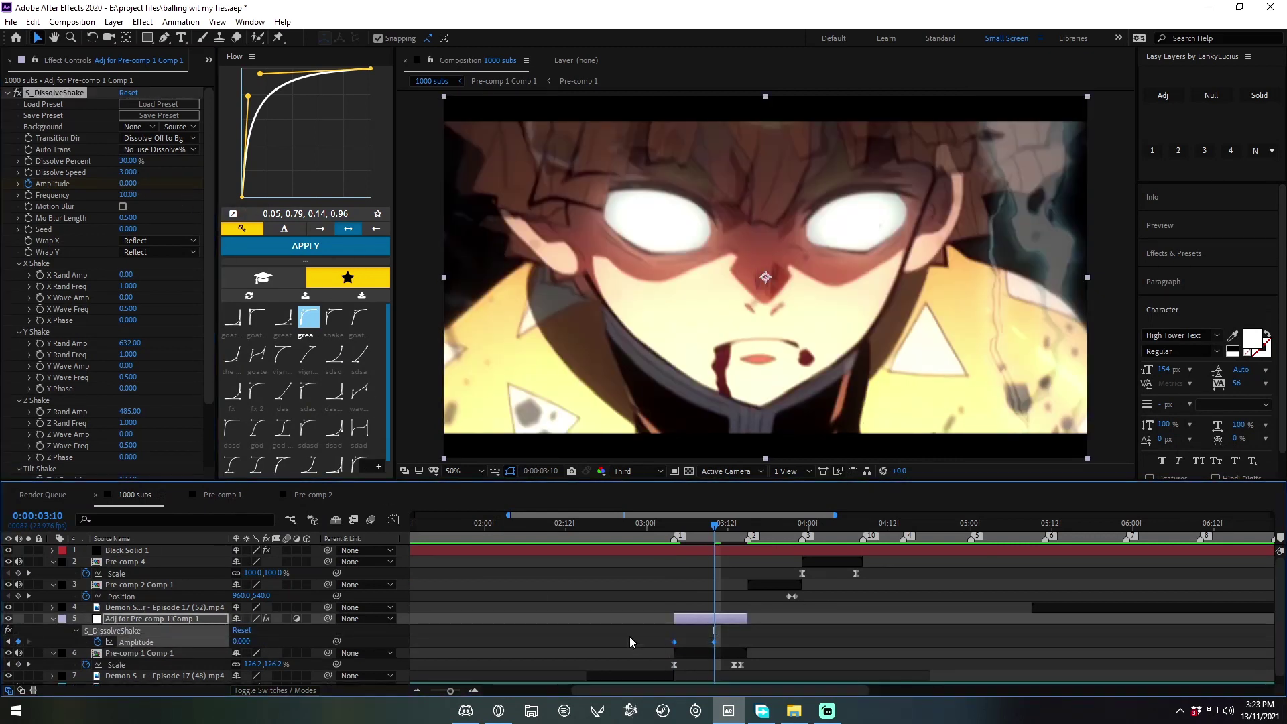
left_click(333, 319)
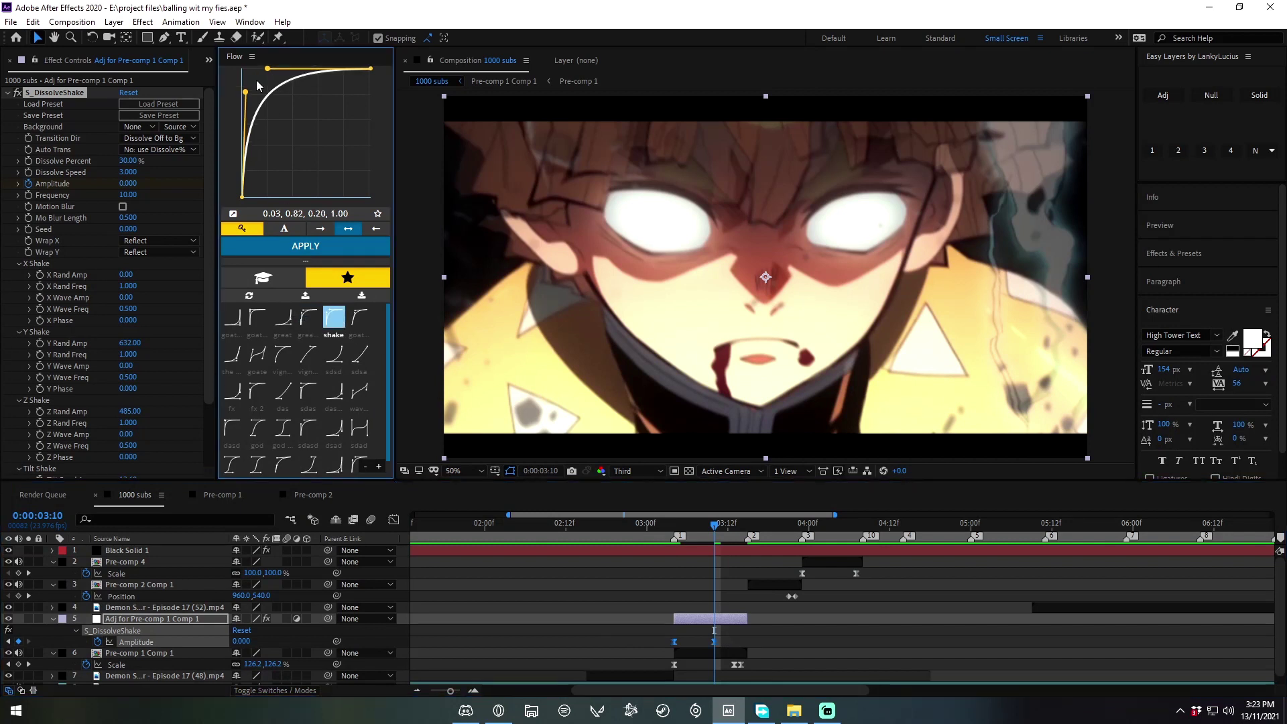
mouse_move(701, 532)
left_mouse_down()
mouse_move(626, 576)
mouse_move(670, 558)
mouse_move(674, 621)
left_mouse_up()
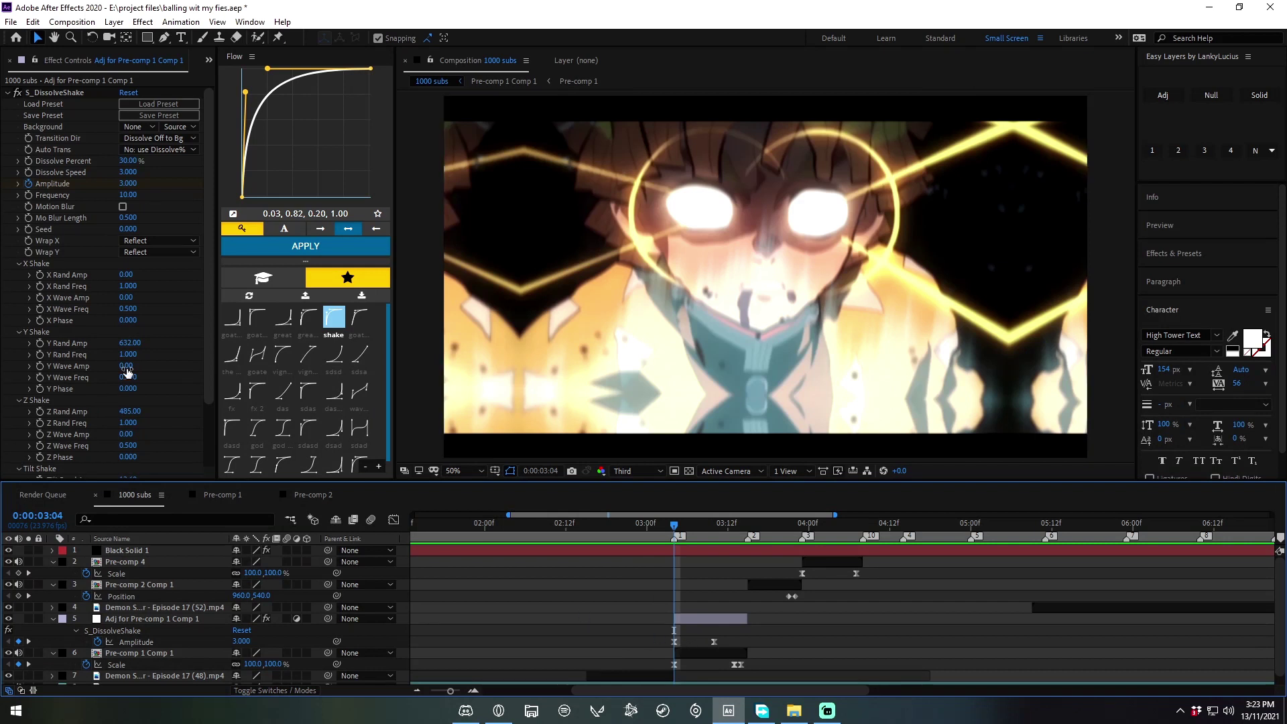
Step: Boost the first shake's random amplitudes to X 502 and Y 891 and preview the result
left_click_drag(132, 344, 862, 581)
key("space")
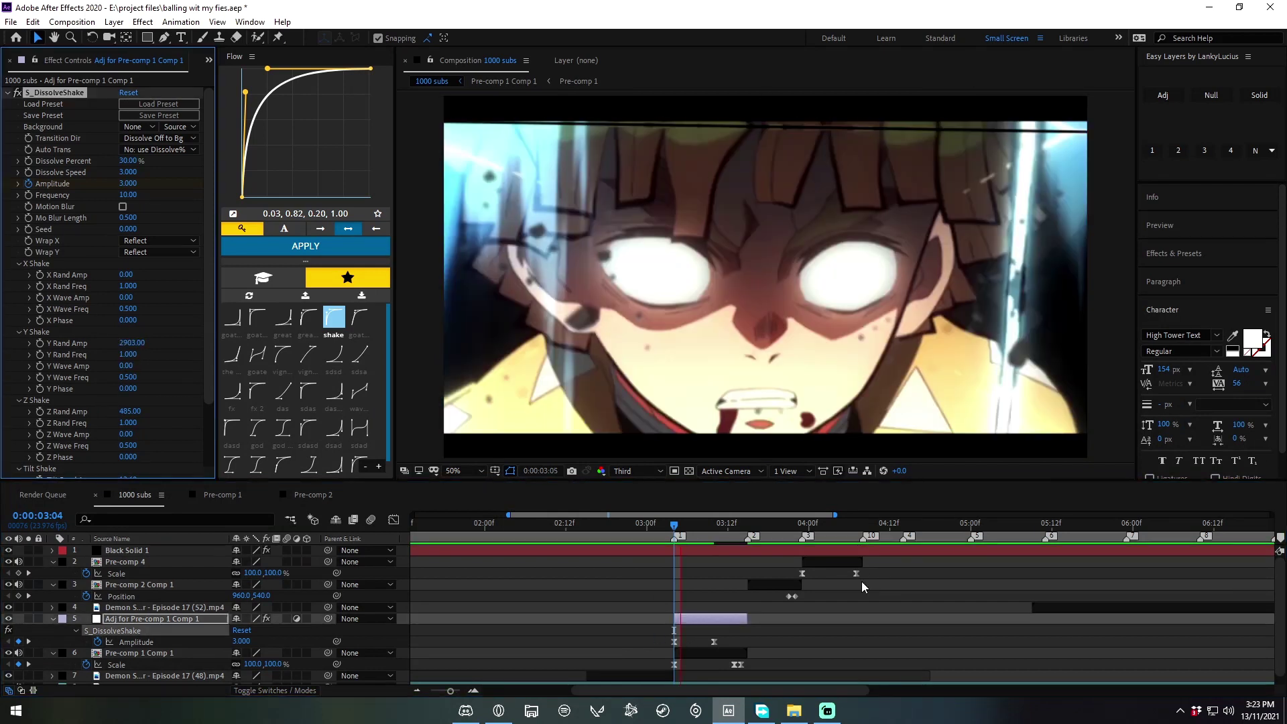
key("space")
mouse_move(673, 572)
left_mouse_down()
mouse_move(717, 593)
mouse_move(721, 631)
left_mouse_up()
left_click(674, 641, "shift")
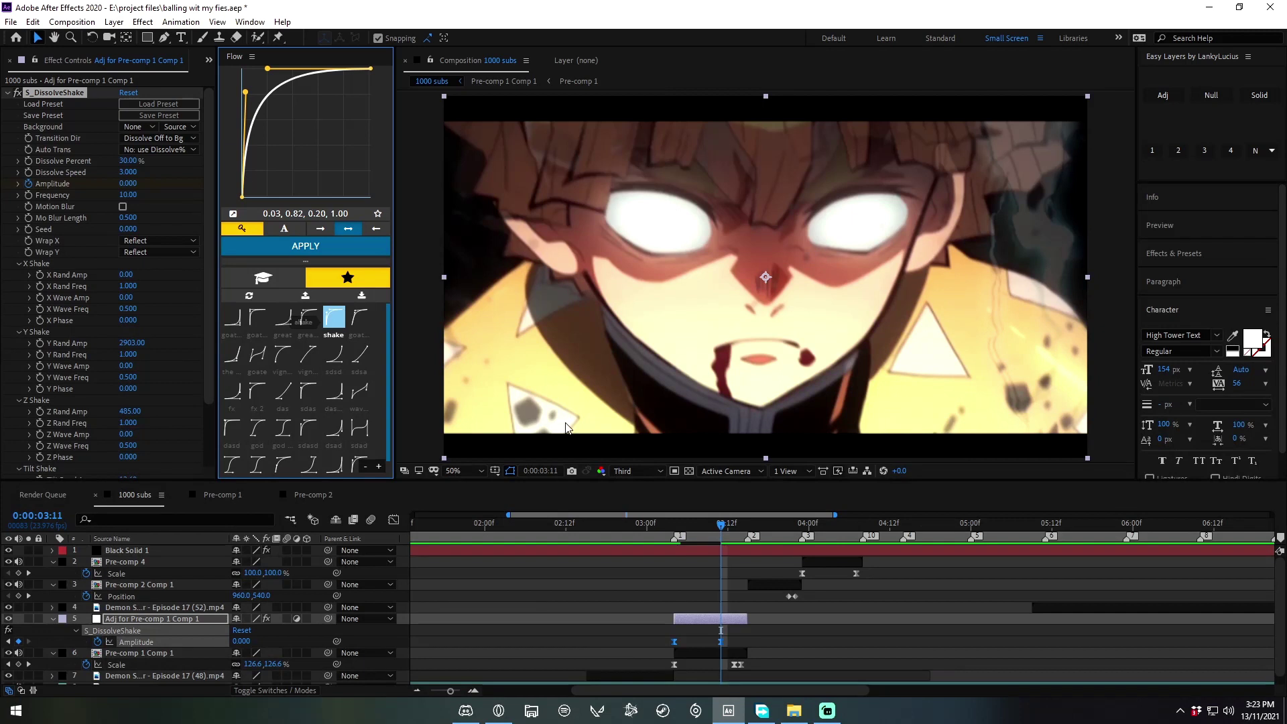
left_click(694, 553)
left_click(676, 619)
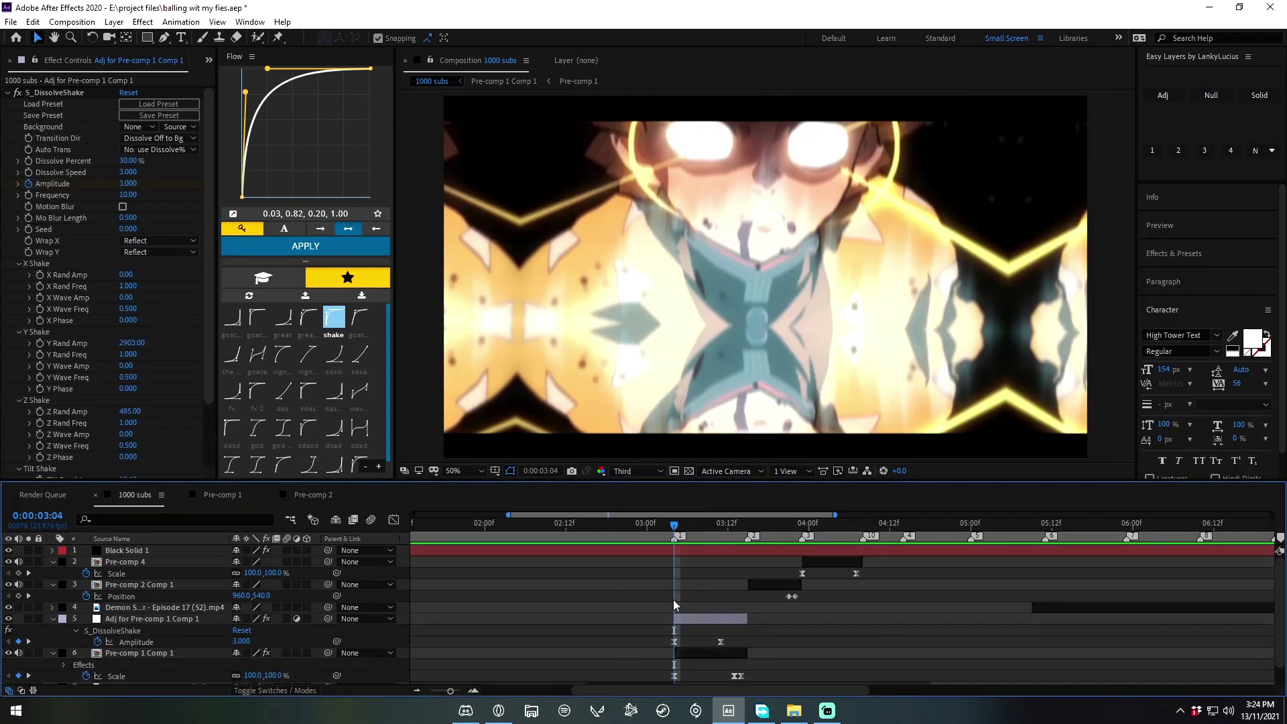
left_click(686, 536)
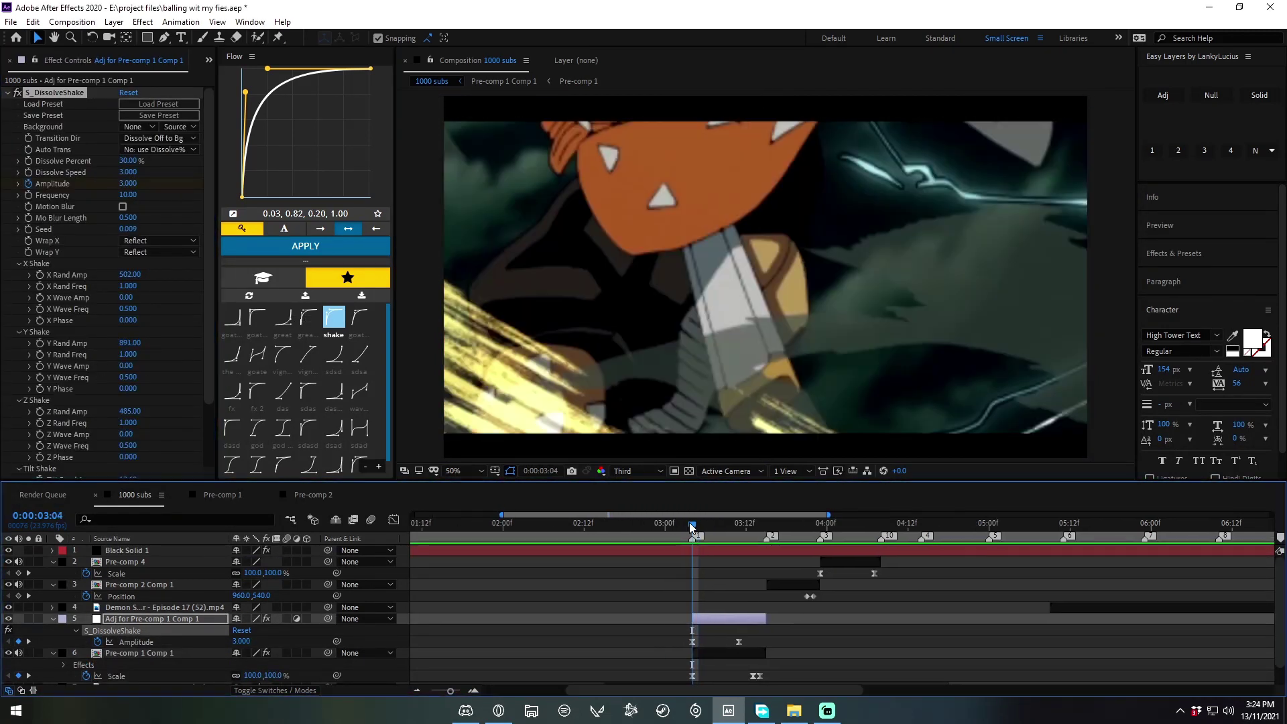
Step: Review the shake around the 3:04 keyframe with looping previews, watching it fade out by 3:17
key("j")
key("space")
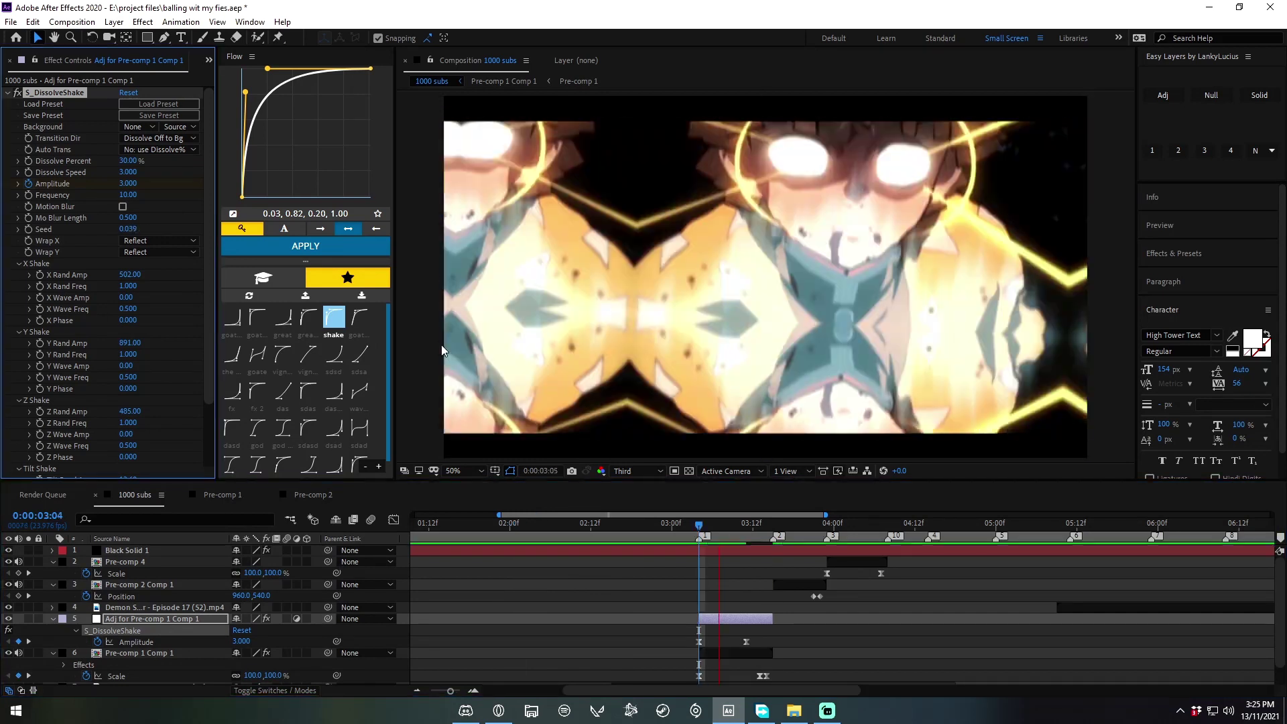
key("space")
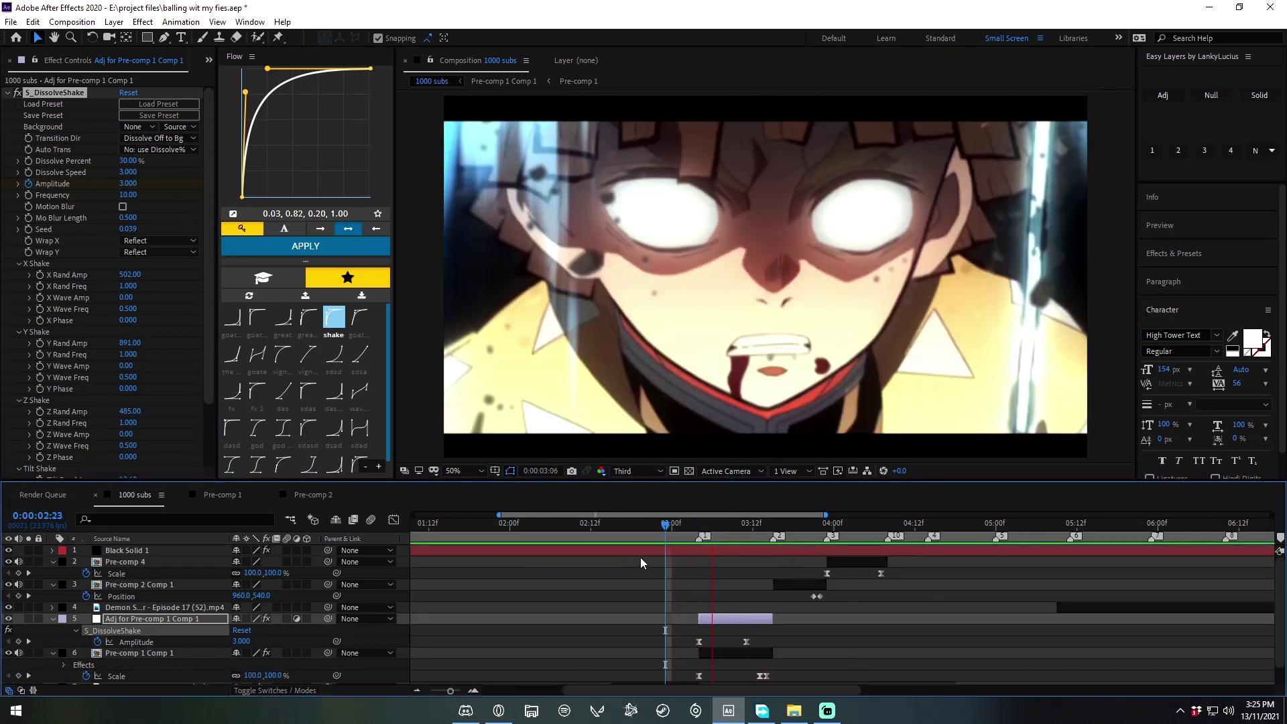
key("Page_Up")
key("Page_Up")
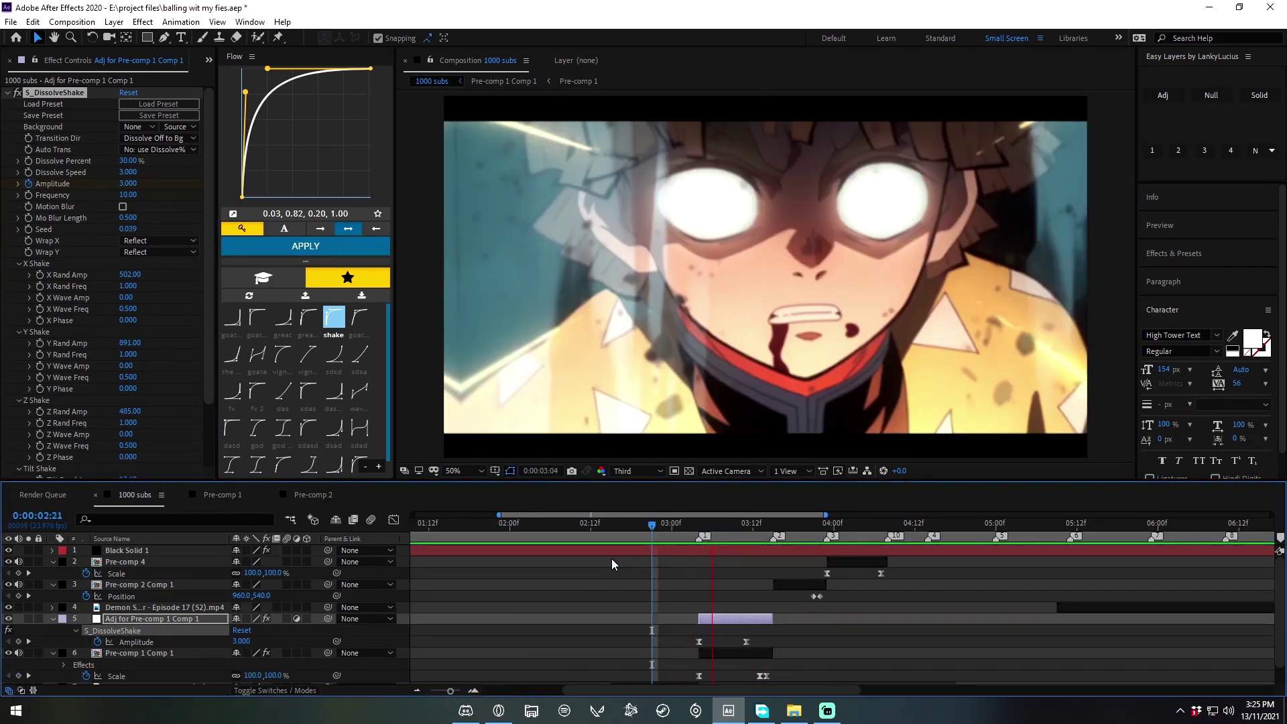
key("k")
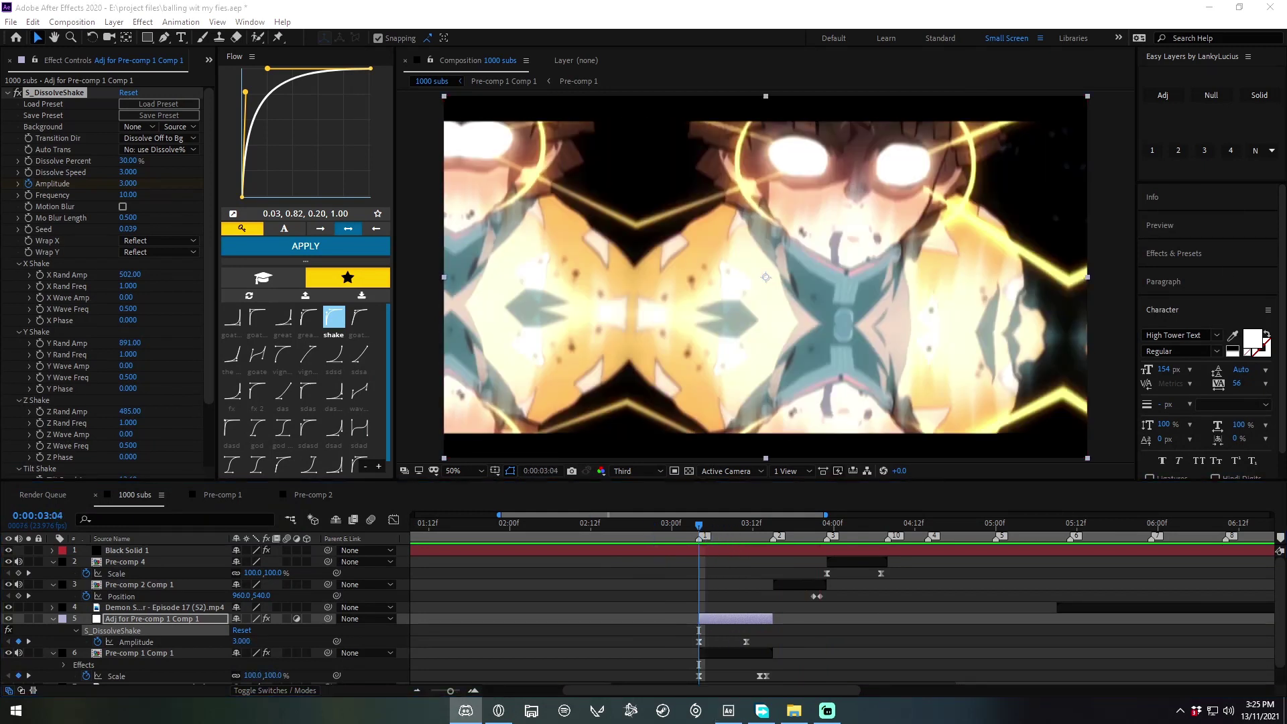
left_click(746, 619)
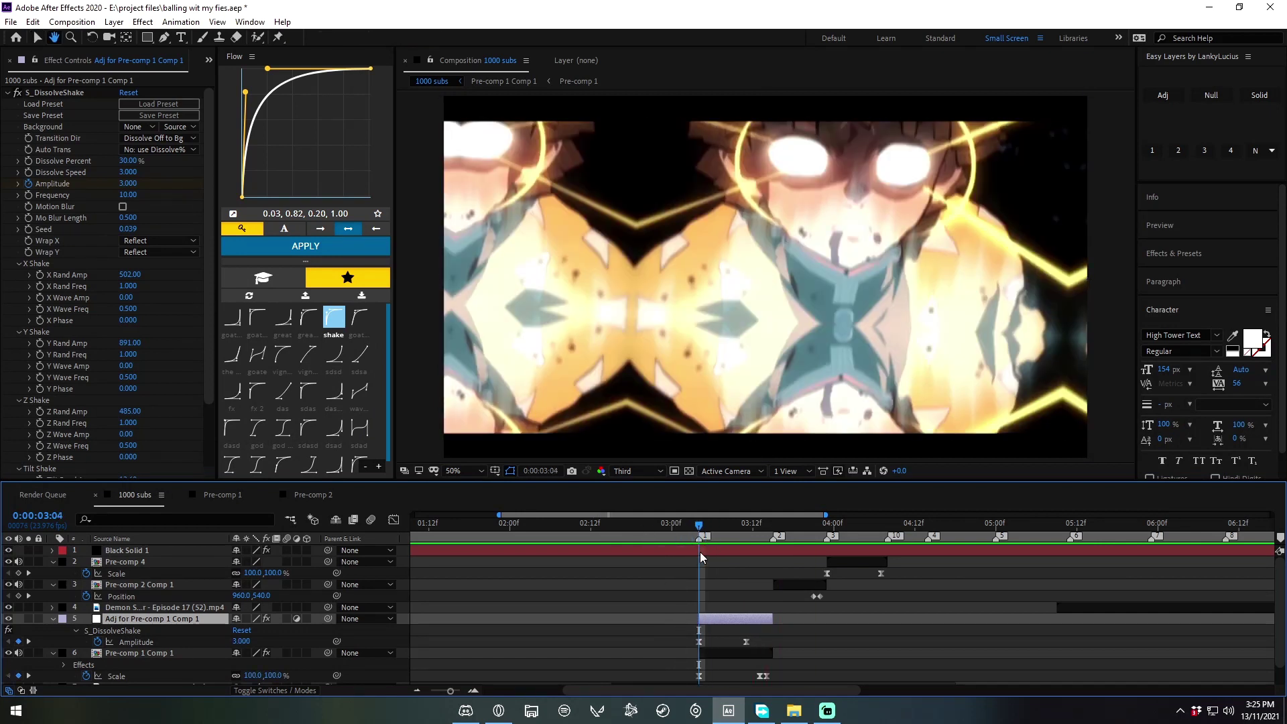
key("space")
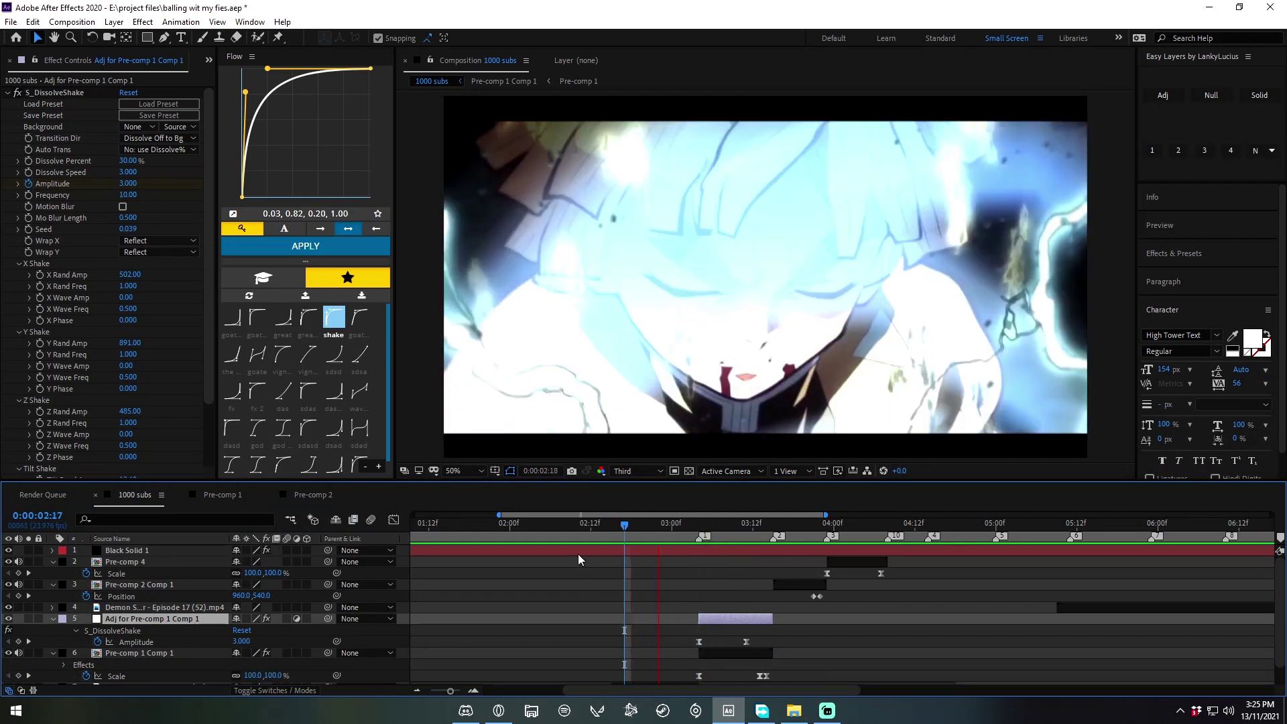
key("space")
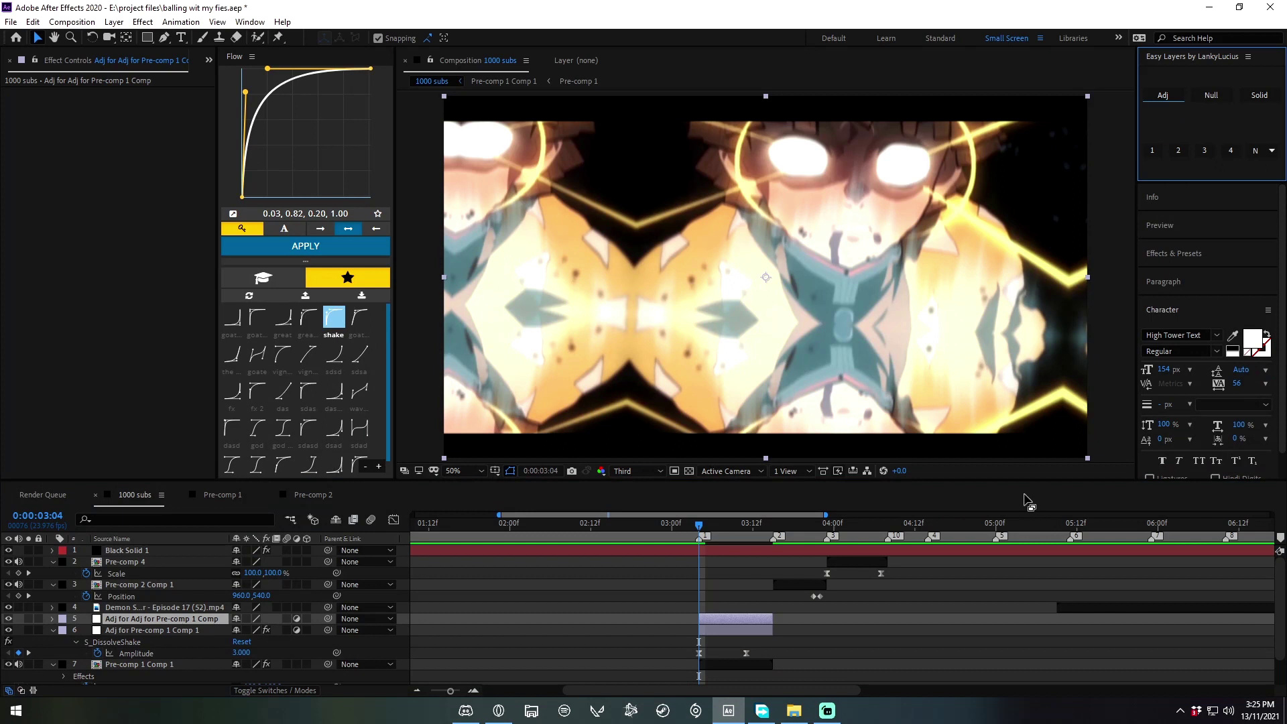
left_click(722, 541)
mouse_move(699, 563)
left_mouse_down()
mouse_move(786, 595)
mouse_move(725, 564)
mouse_move(773, 596)
left_mouse_up()
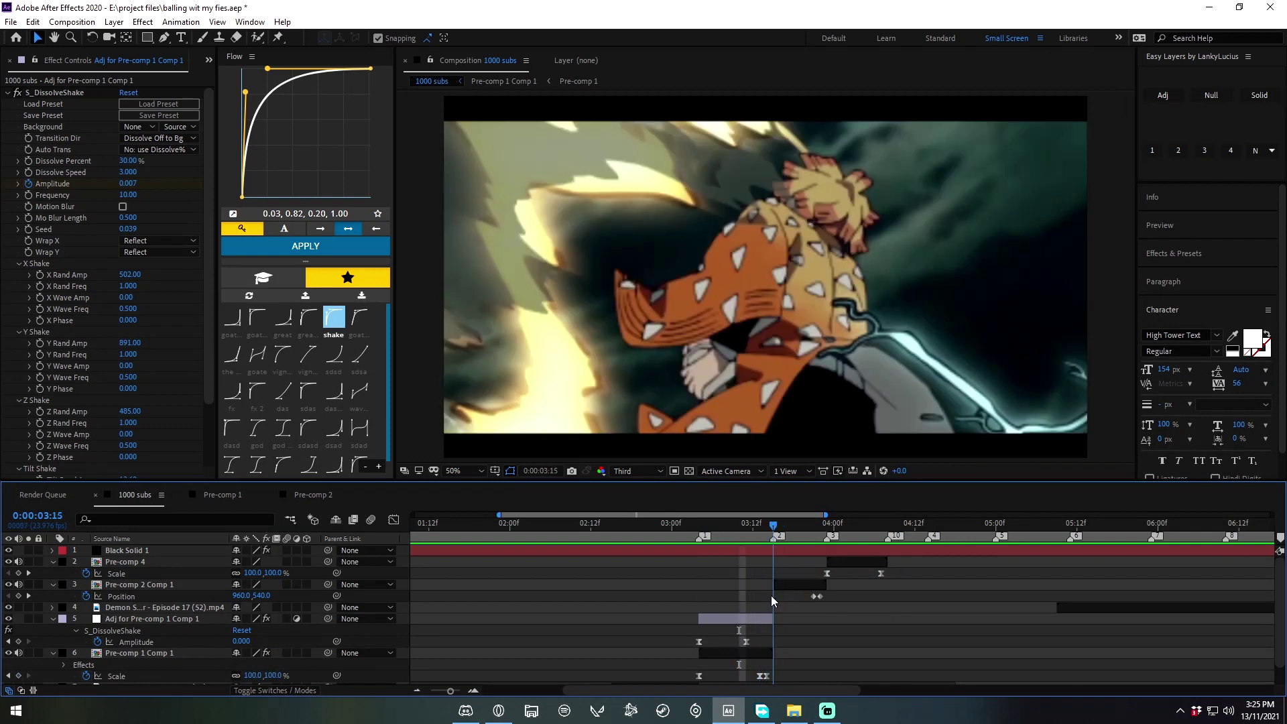
left_click(780, 584)
Step: Add an adjustment layer over Pre-comp 2 Comp 1 with S_DissolveShake (searched as 'sdi') and motion blur off
left_click(1175, 105)
key("ctrl+space")
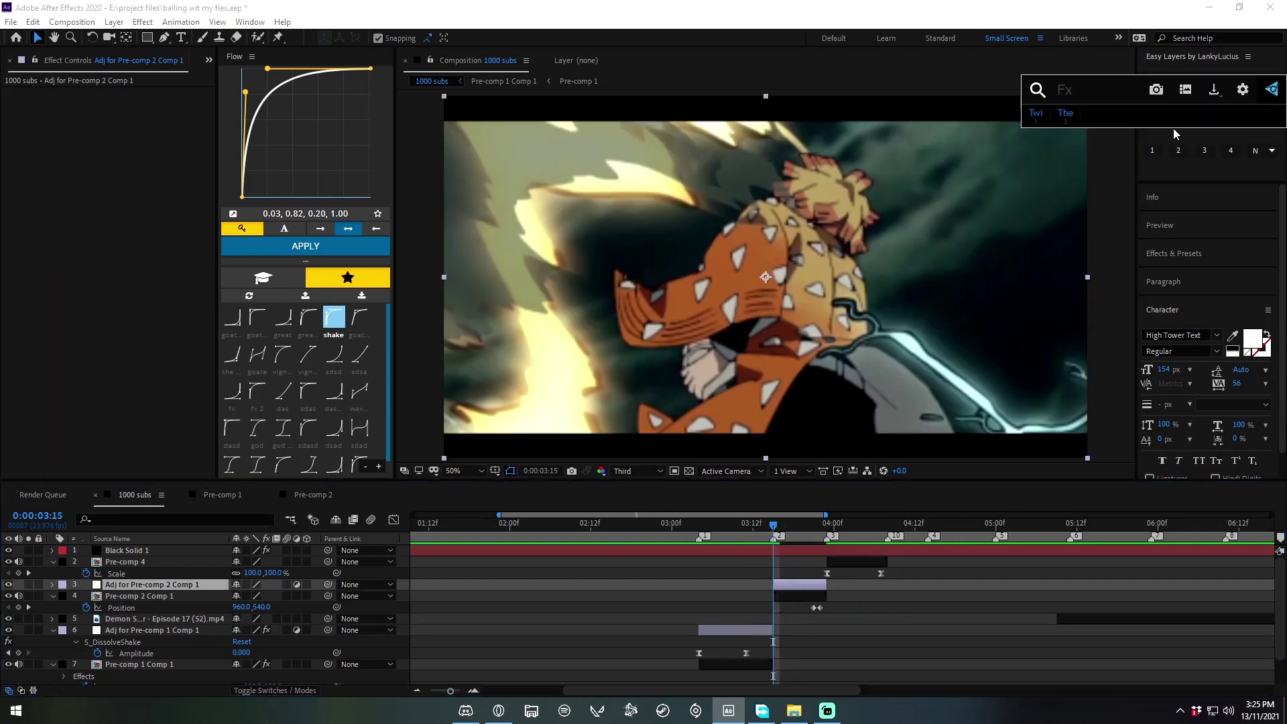
type("s")
type("_d")
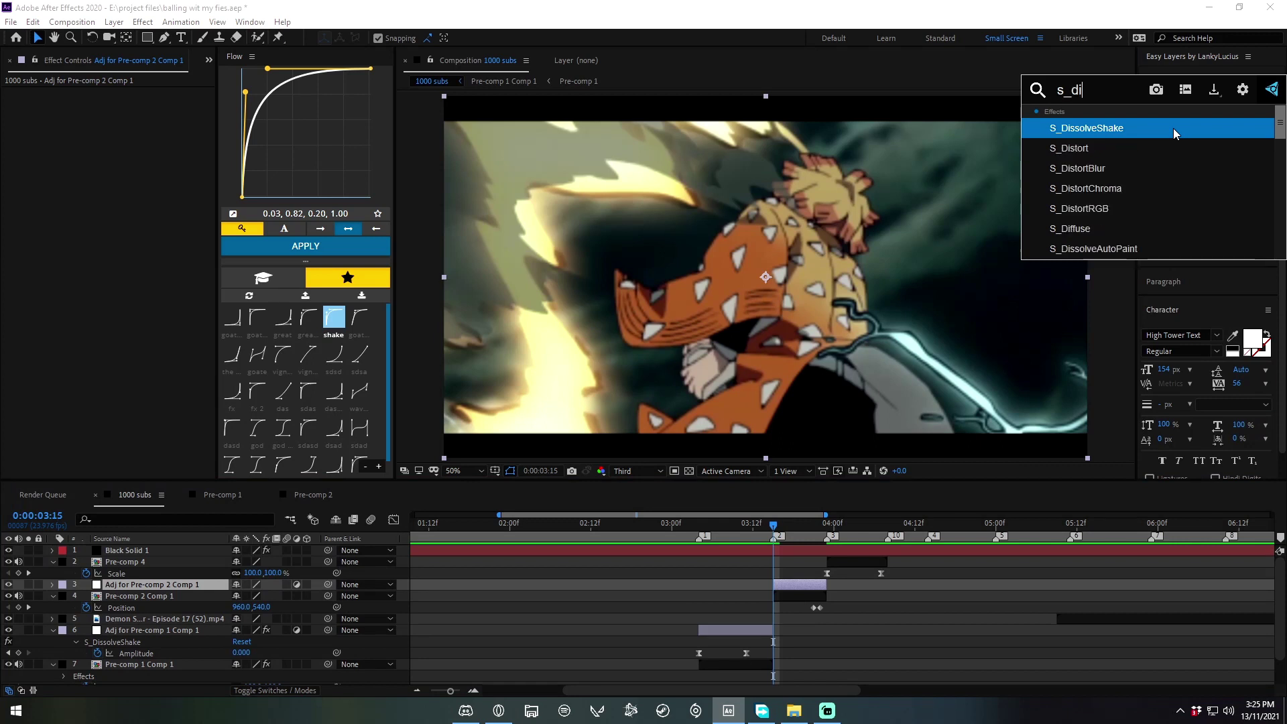
type("i")
key("Return")
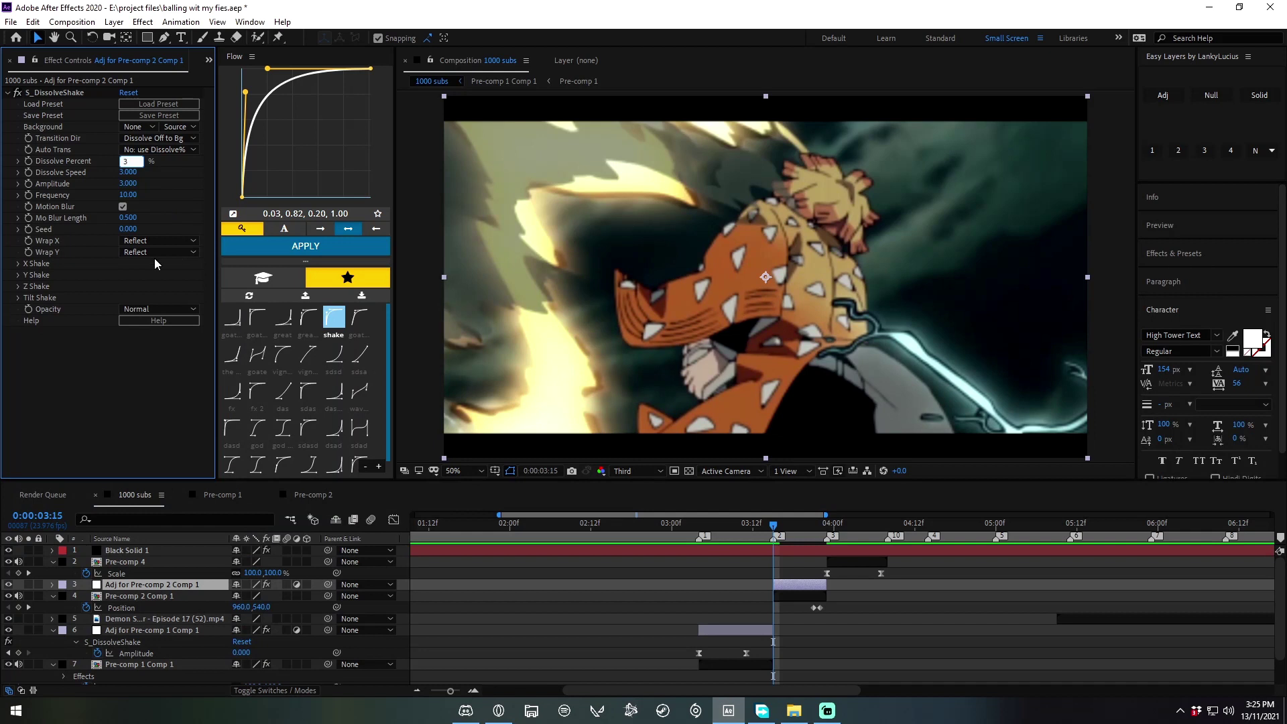
left_click(123, 206)
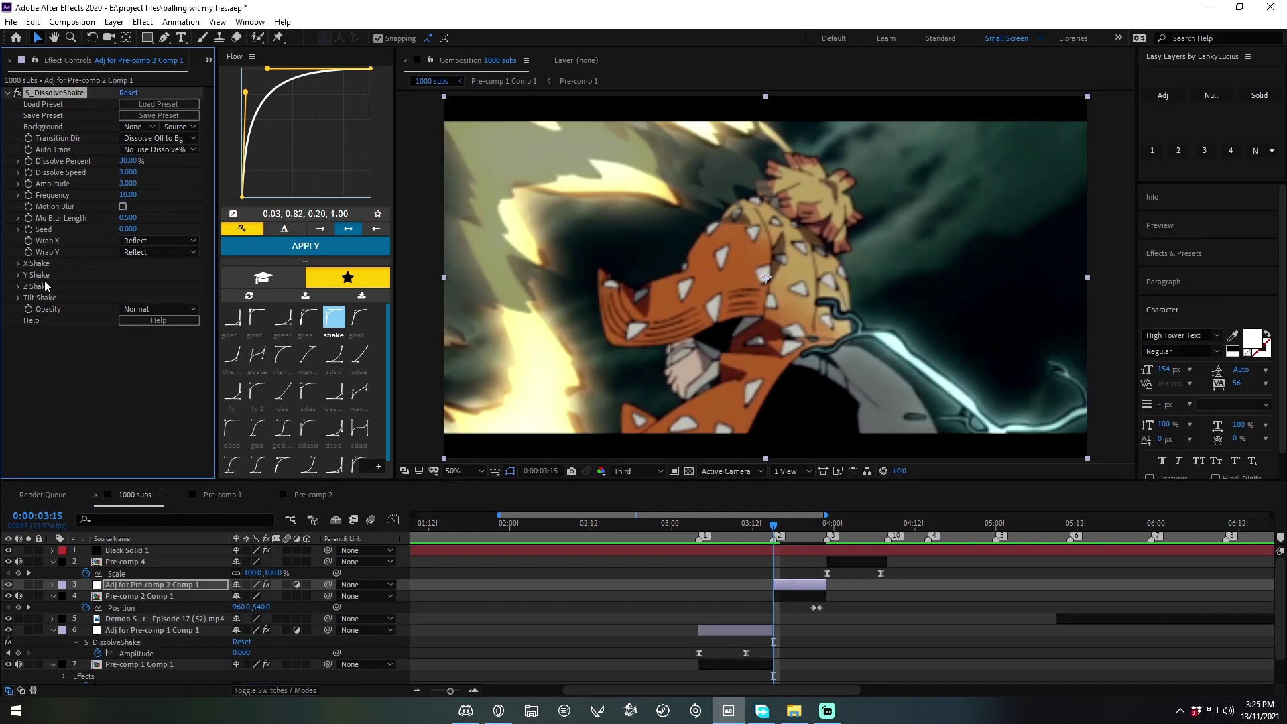
Step: Raise the second shake's Z Rand Amp to 1075 and keyframe Amplitude to 0 at 3:21 with the shake ease
left_click(18, 286)
left_click_drag(130, 297, 551, 324)
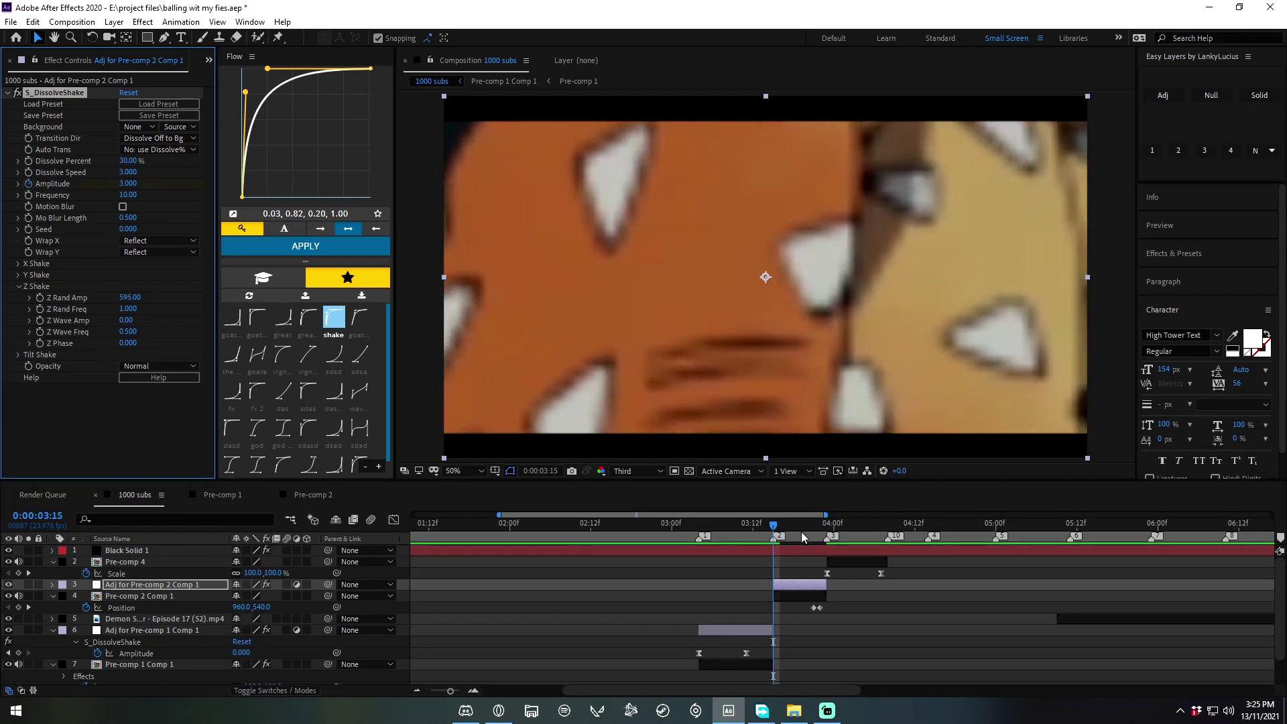
left_click_drag(802, 536, 813, 536)
left_click(127, 192)
type("0")
key("Return")
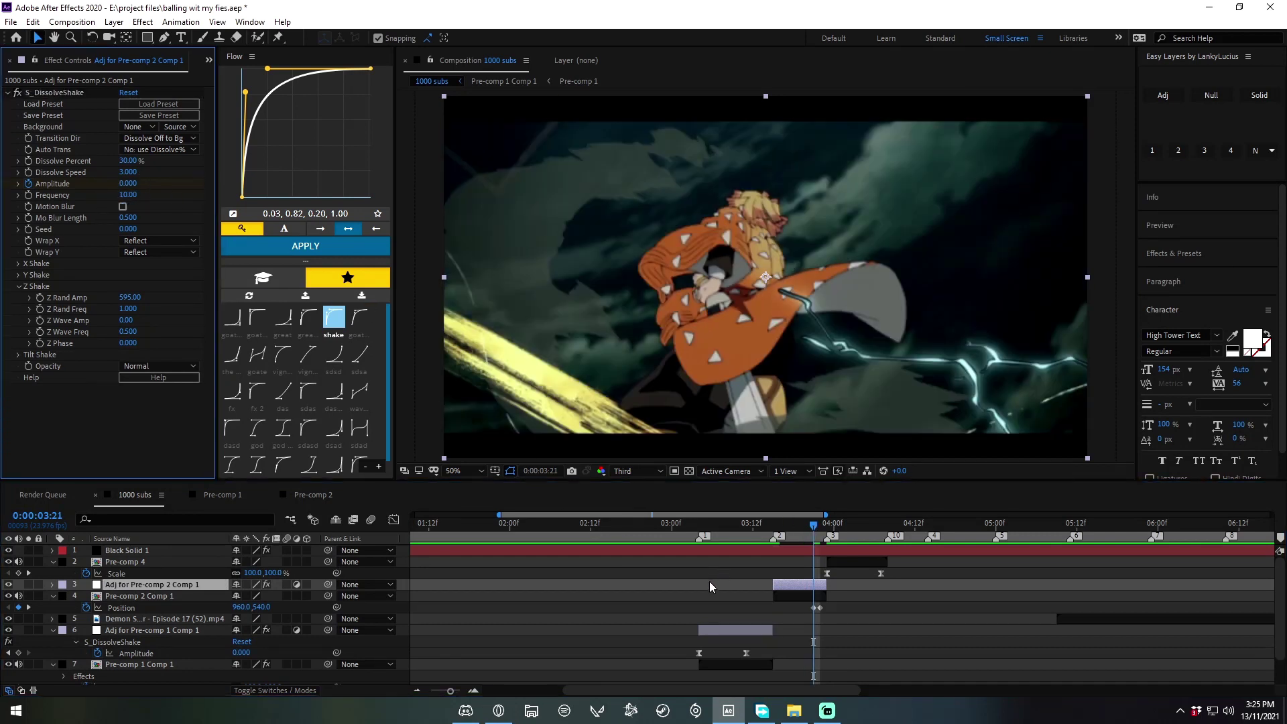
key("u")
left_click(691, 610)
left_click_drag(691, 610, 692, 609)
left_click(333, 317)
Step: Shift the adjustment layer slightly earlier and set X Rand Amp to 0, checking the shake by scrubbing
left_click_drag(831, 540, 795, 569)
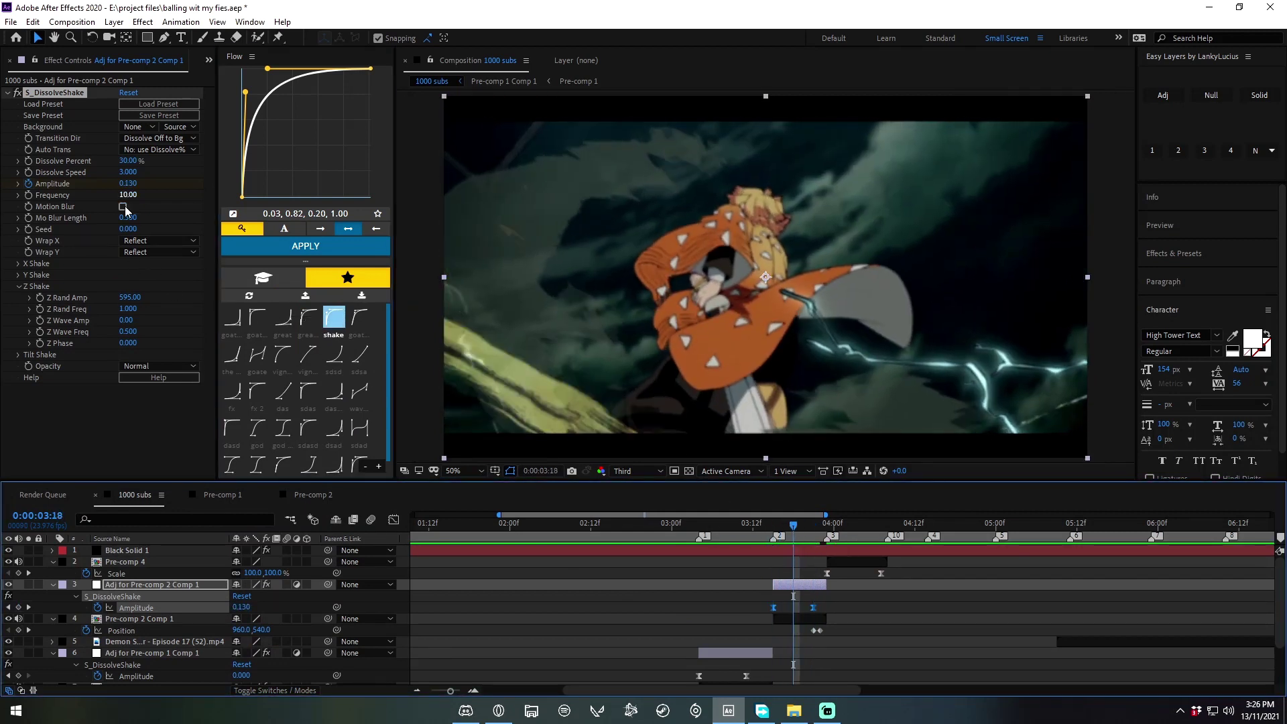
left_click_drag(768, 543, 775, 541)
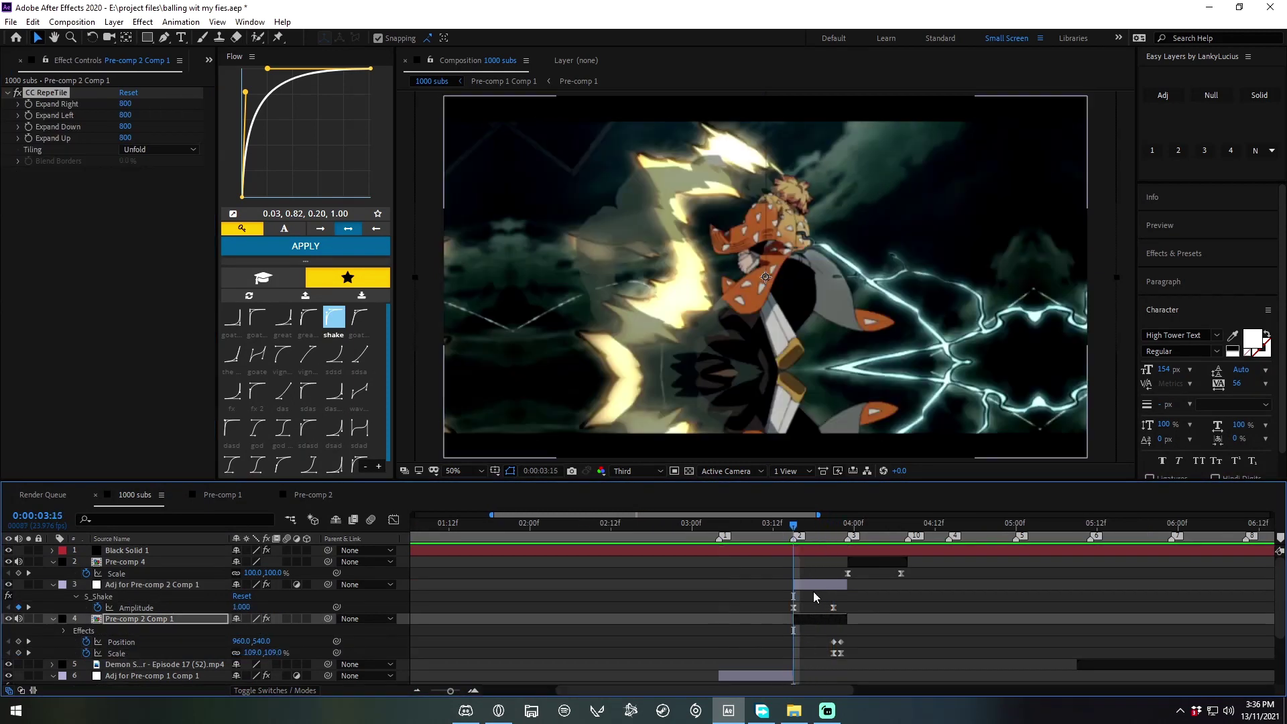
left_click_drag(818, 586, 815, 594)
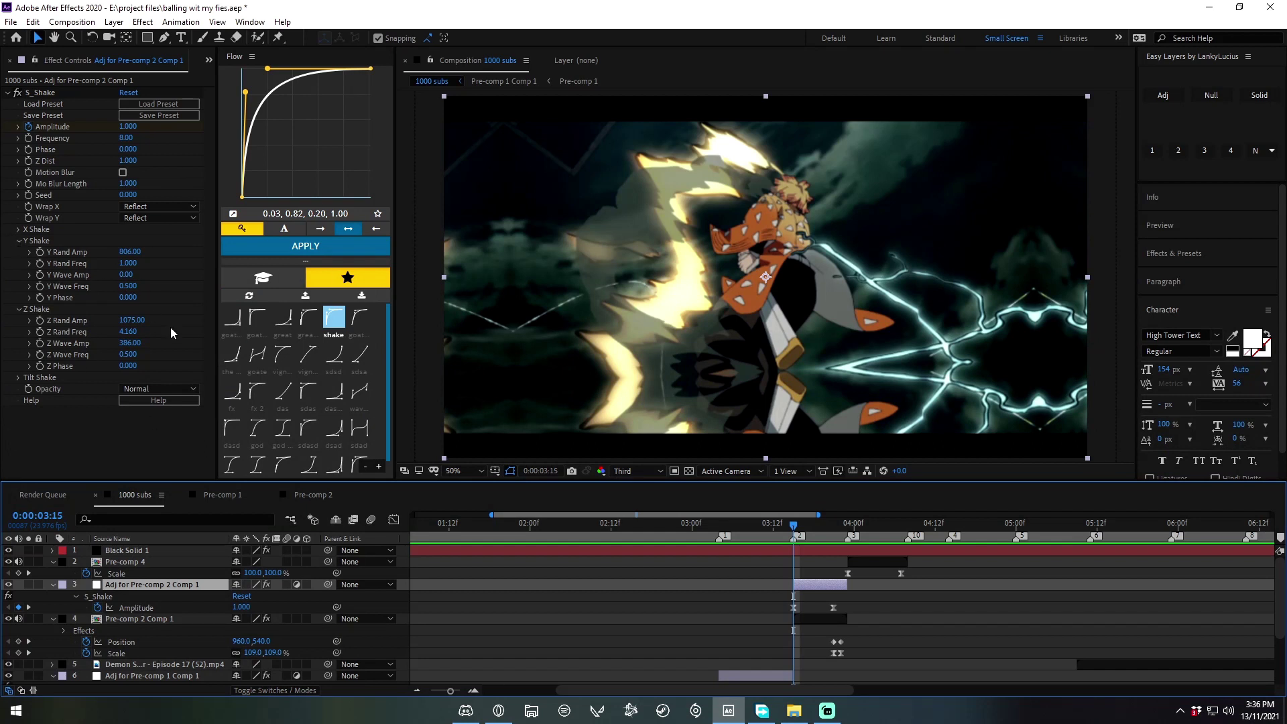
left_click(17, 377)
left_click(19, 229)
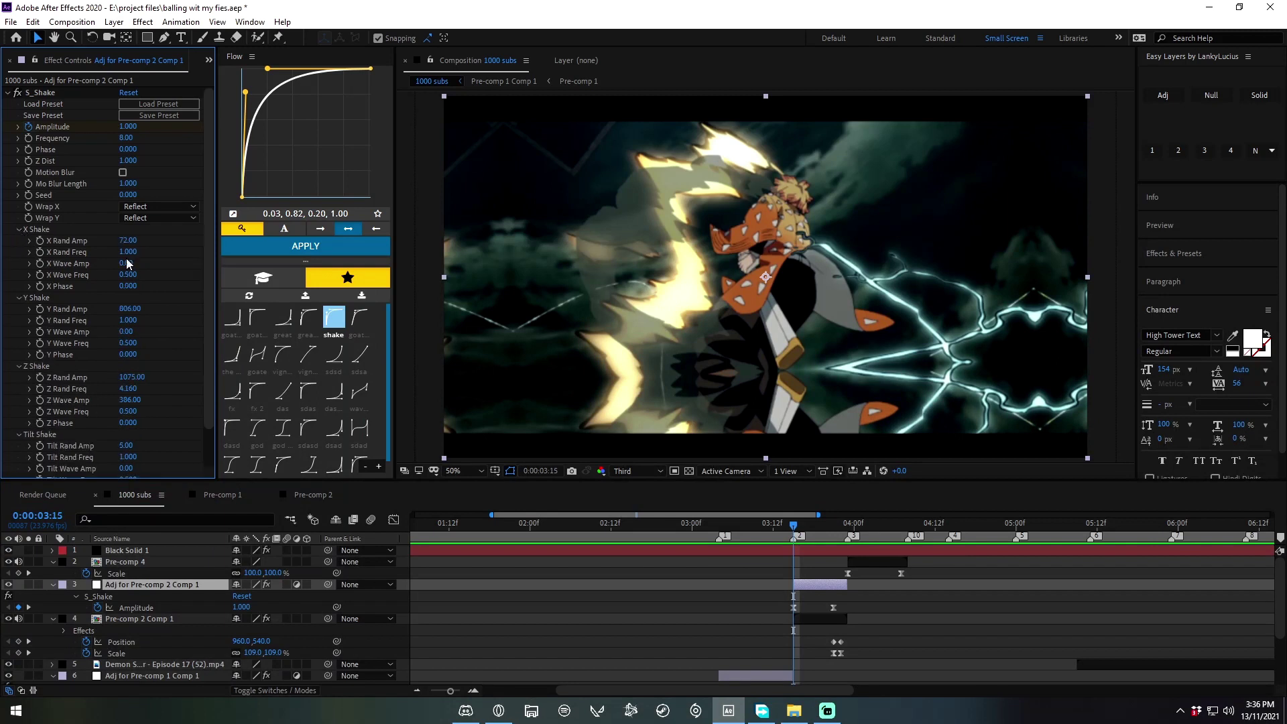
left_click_drag(132, 247, 4, 295)
mouse_move(793, 543)
left_mouse_down()
mouse_move(745, 568)
mouse_move(811, 554)
mouse_move(832, 581)
mouse_move(845, 543)
left_mouse_up()
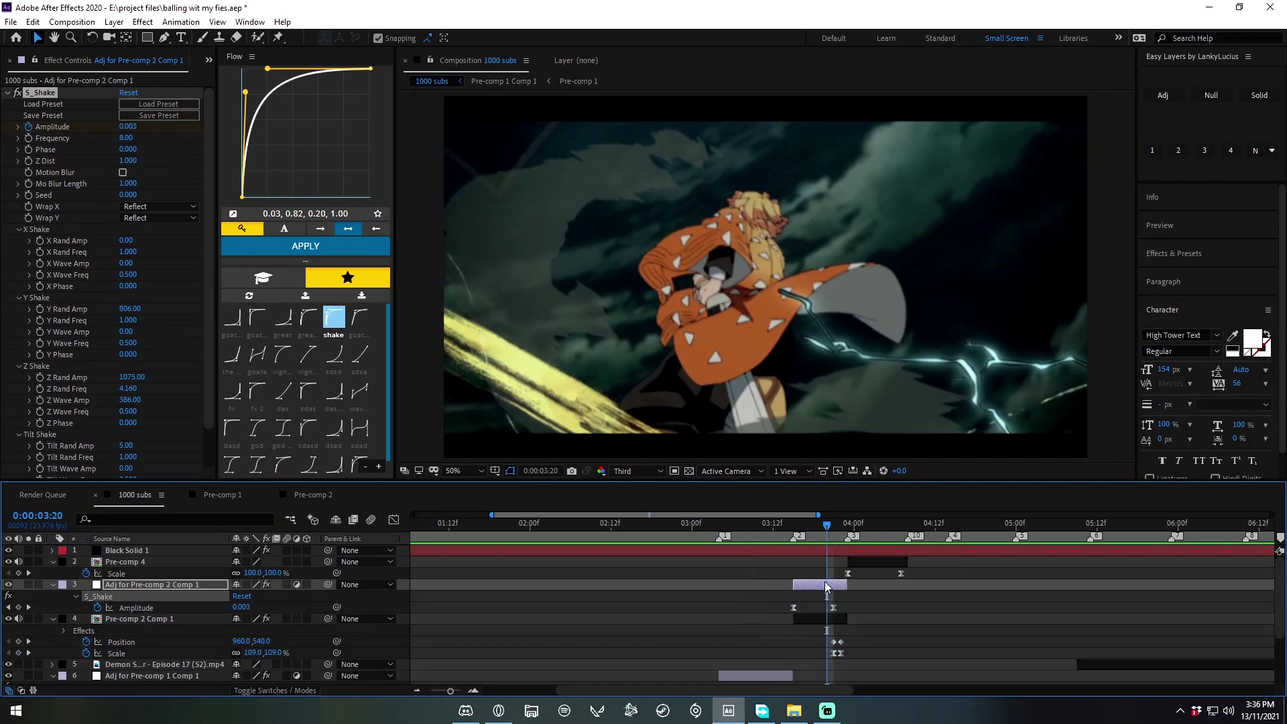
mouse_move(845, 543)
left_mouse_down()
mouse_move(805, 565)
mouse_move(873, 555)
mouse_move(762, 633)
mouse_move(807, 607)
left_mouse_up()
Step: Keyframe Amplitude at 0 at 3:12, ease it with Flow's 'great' curve, and review playback to 3:22
scroll(807, 607, "down", 3)
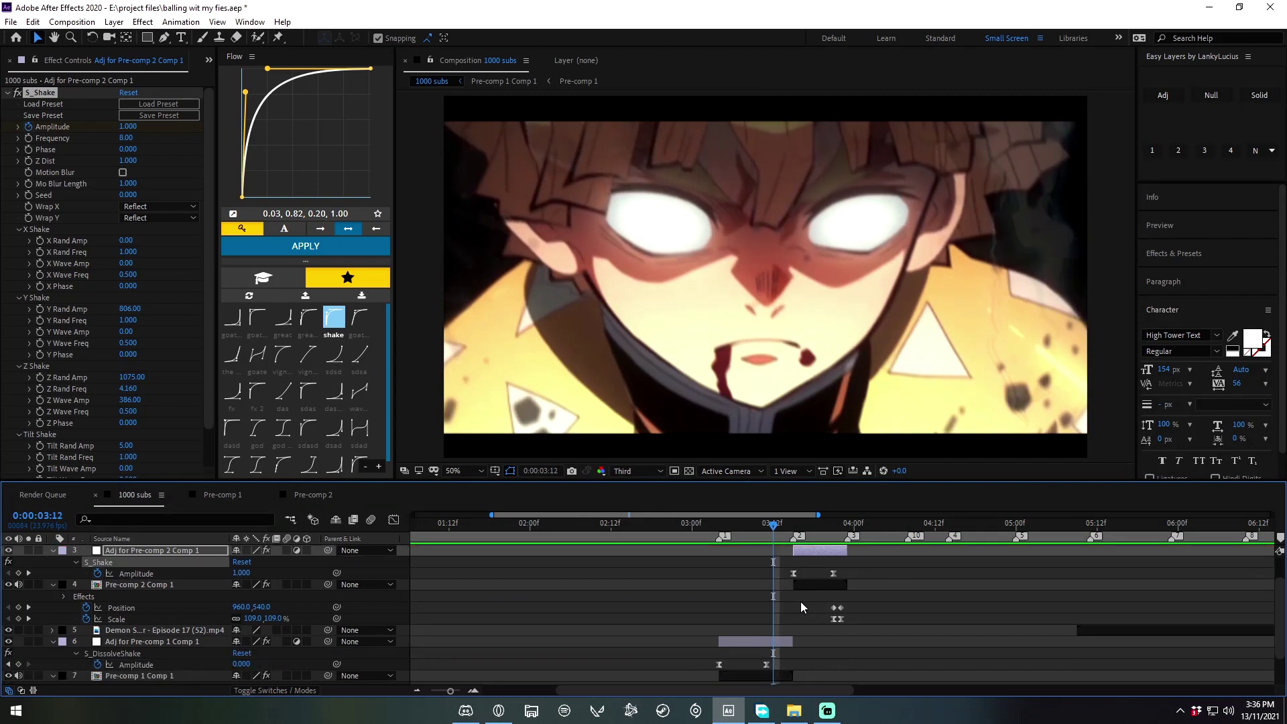
left_click_drag(782, 521, 793, 522)
scroll(842, 605, "up", 3)
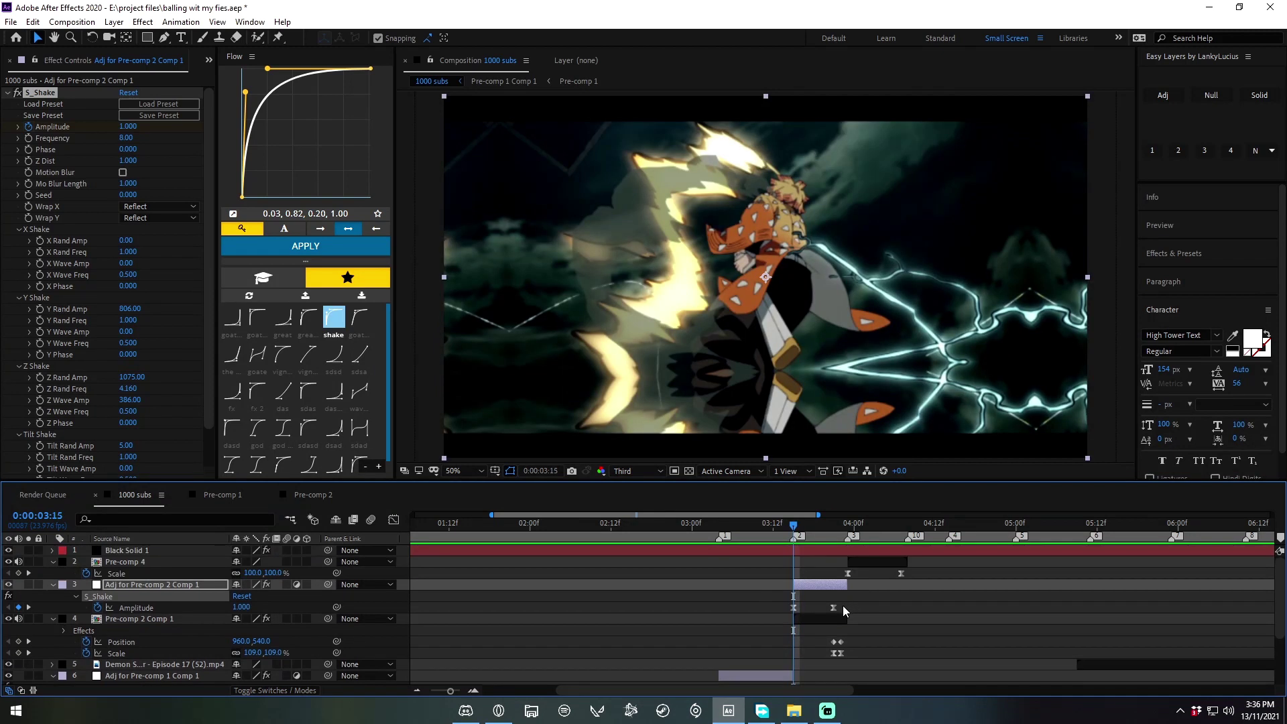
left_click(795, 585)
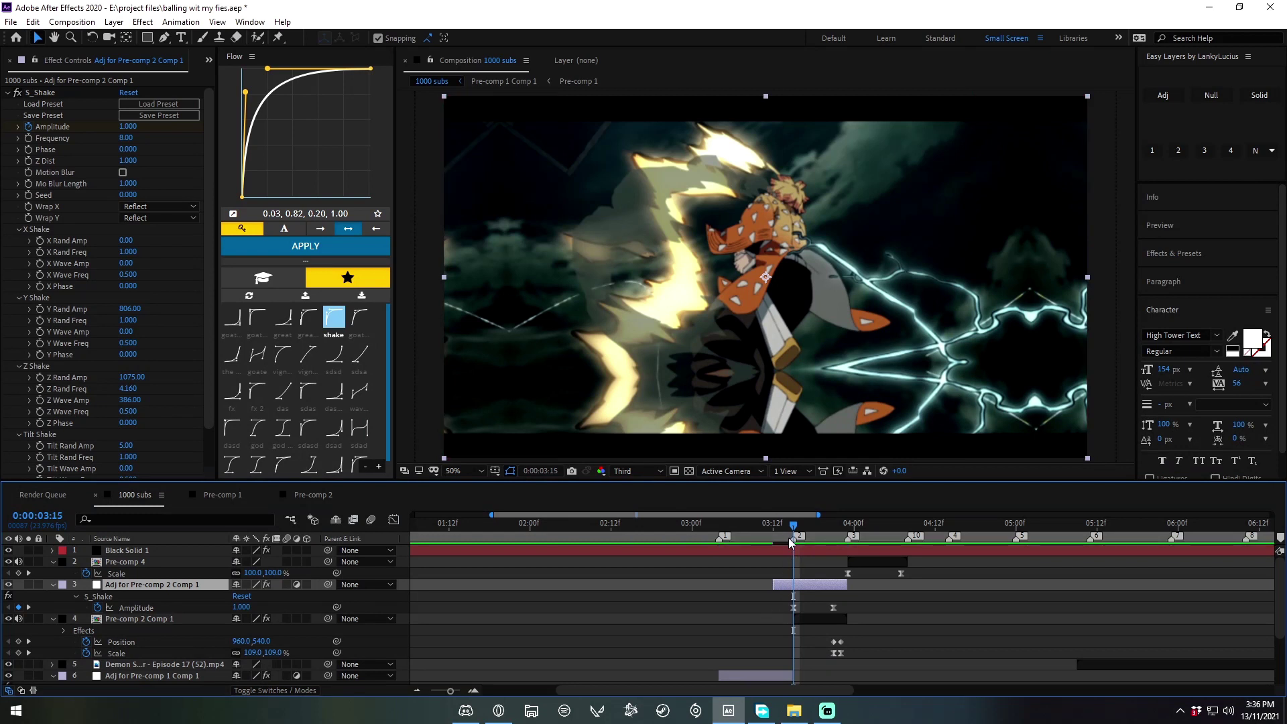
left_click_drag(788, 539, 774, 540)
left_click(126, 127)
type("0")
key("Return")
left_click_drag(747, 605, 797, 611)
left_click(285, 326)
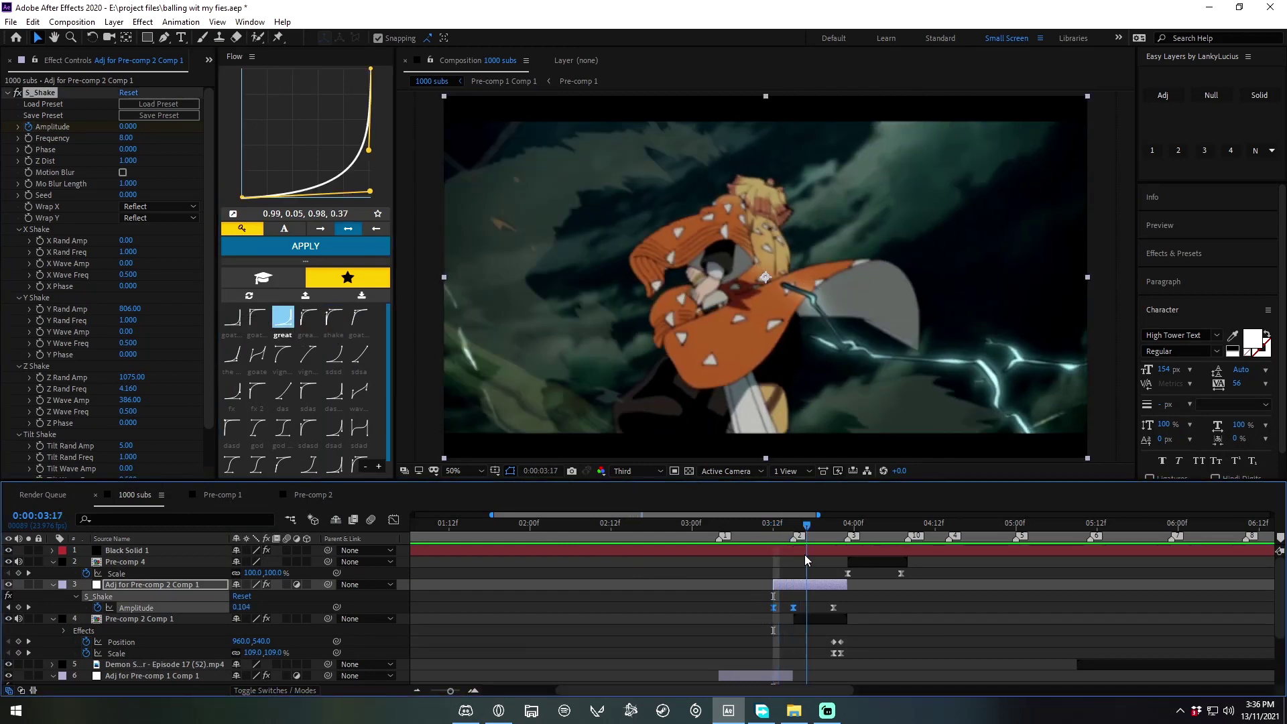
key("space")
key("space")
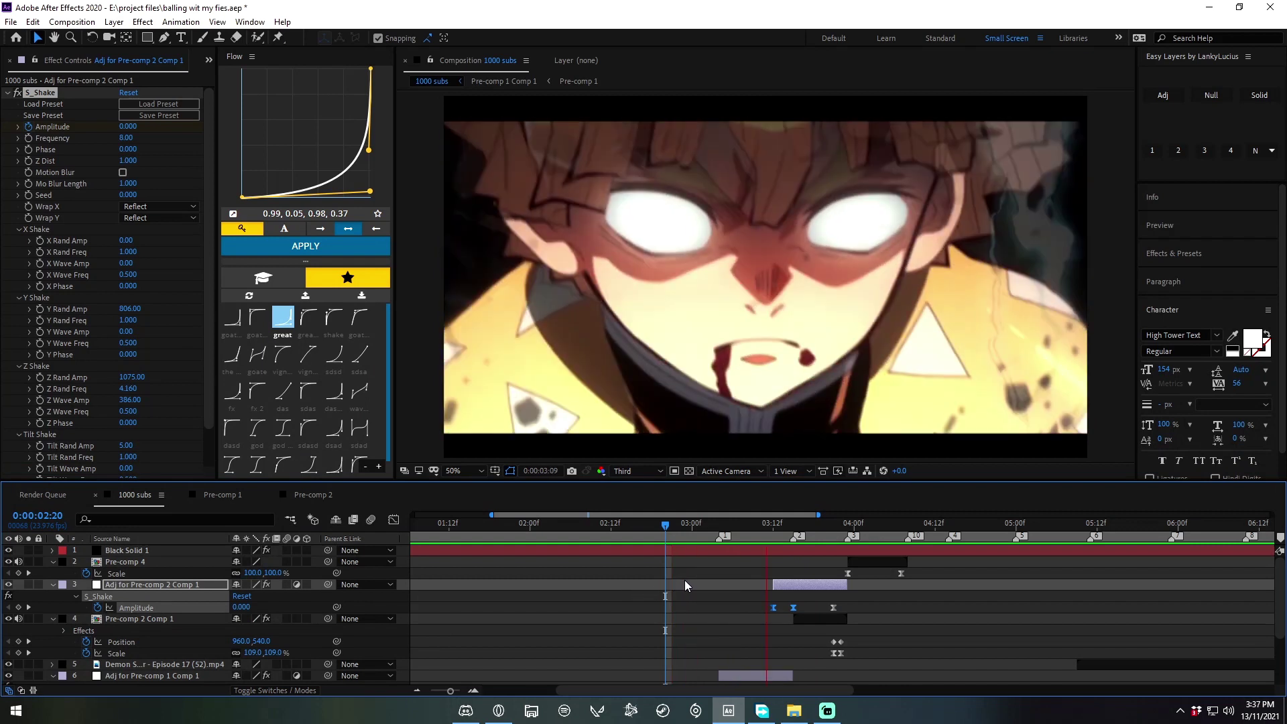
mouse_move(753, 524)
left_mouse_down()
mouse_move(765, 590)
mouse_move(777, 557)
left_mouse_up()
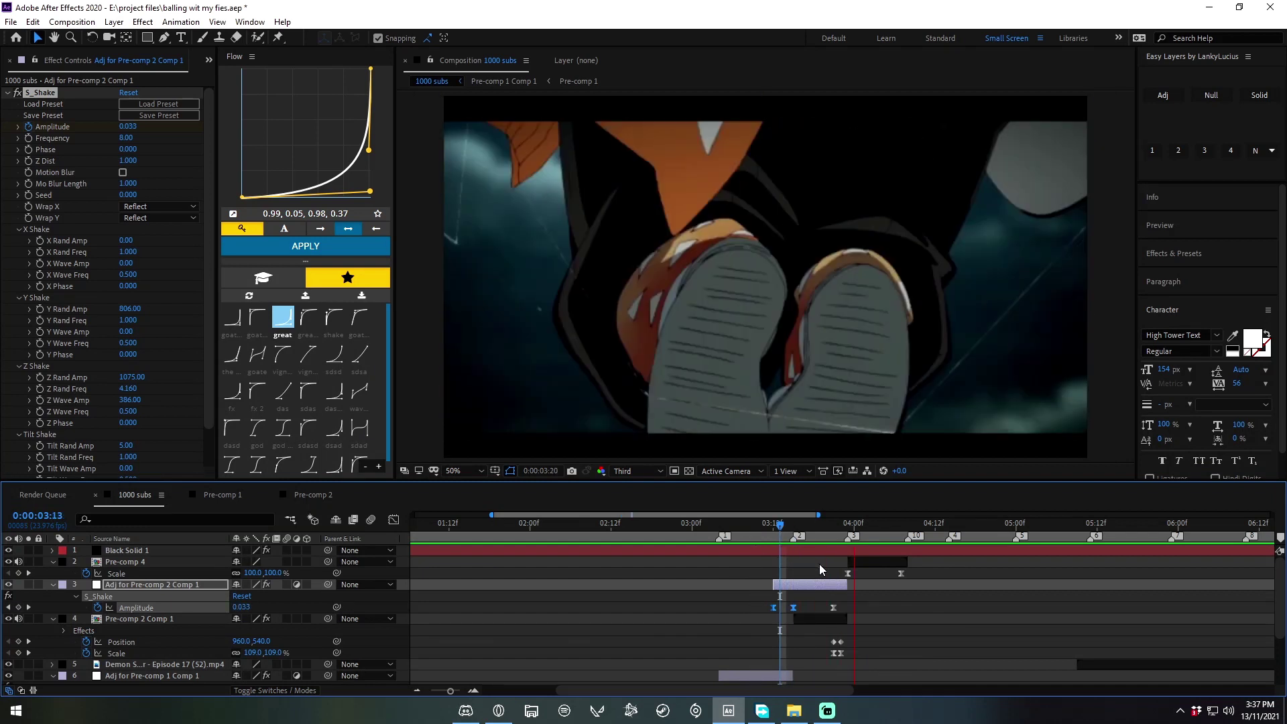
mouse_move(792, 564)
left_mouse_down()
mouse_move(844, 556)
mouse_move(802, 584)
mouse_move(851, 567)
left_mouse_up()
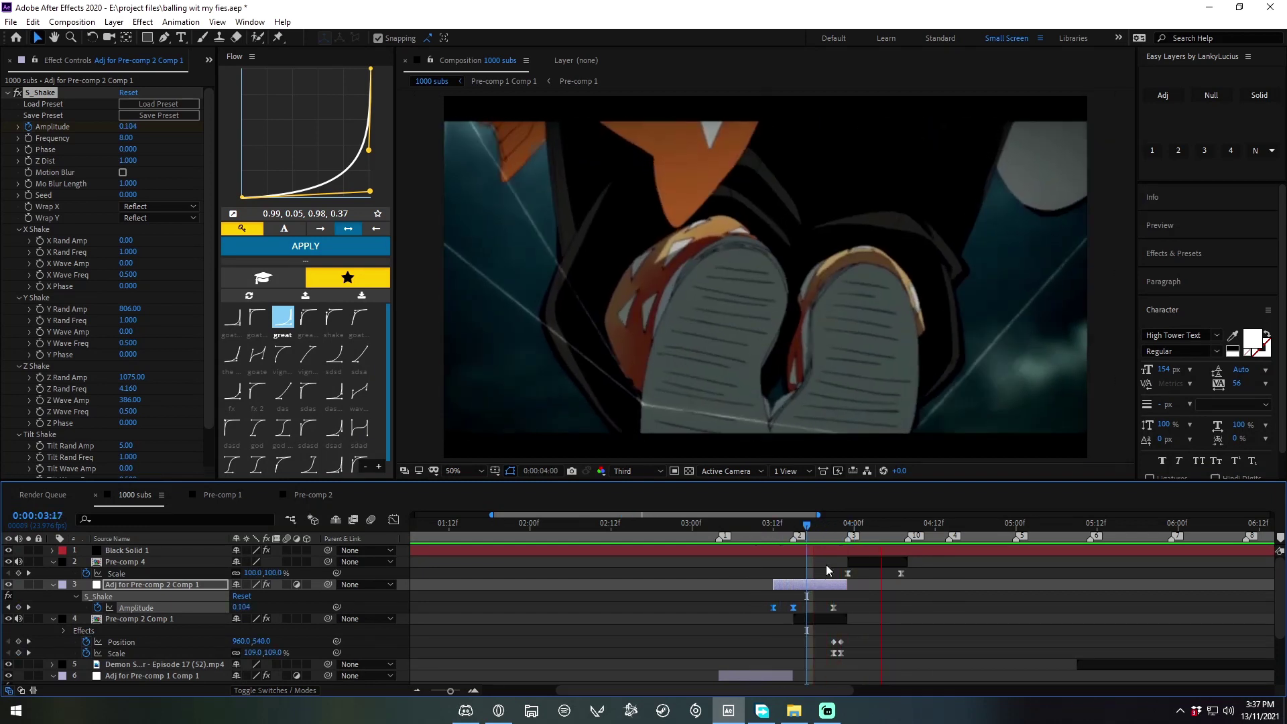
Step: Add an adjustment layer with S_DissolveShake at 30% dissolve and motion blur turned off
left_click(1164, 95)
key("ctrl+space")
type("s_d")
key("Return")
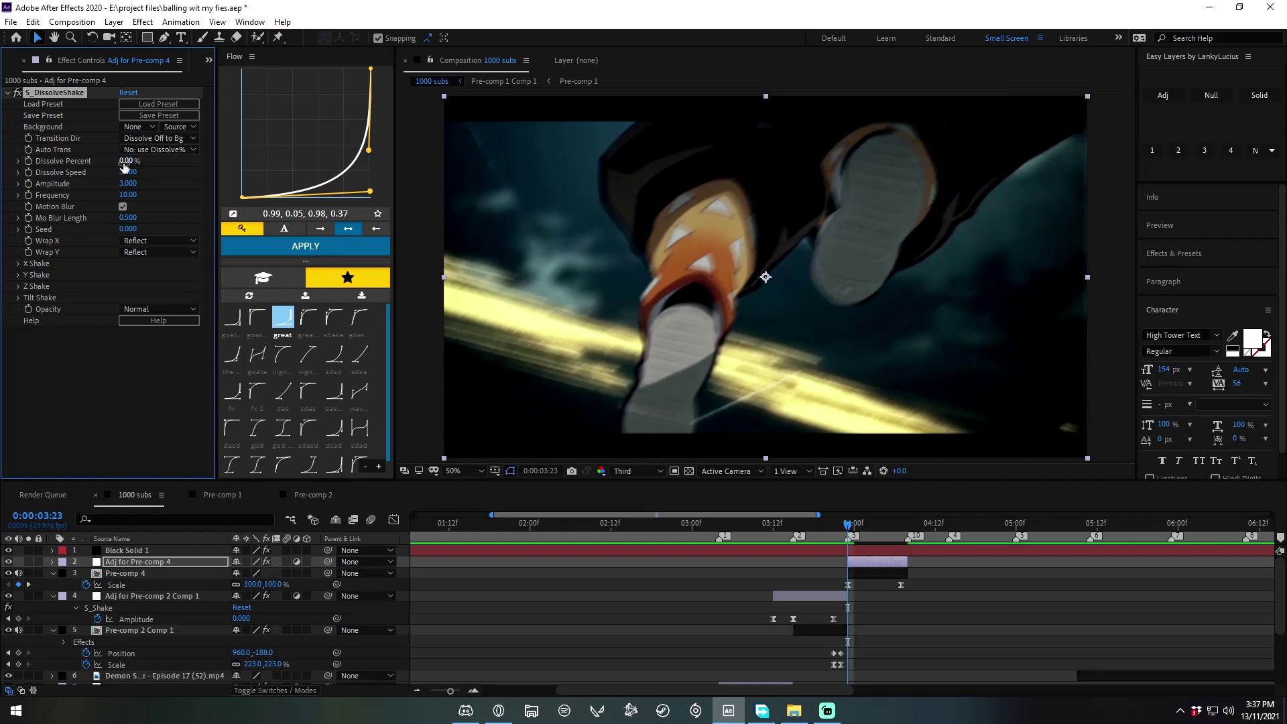
type("0")
key("Return")
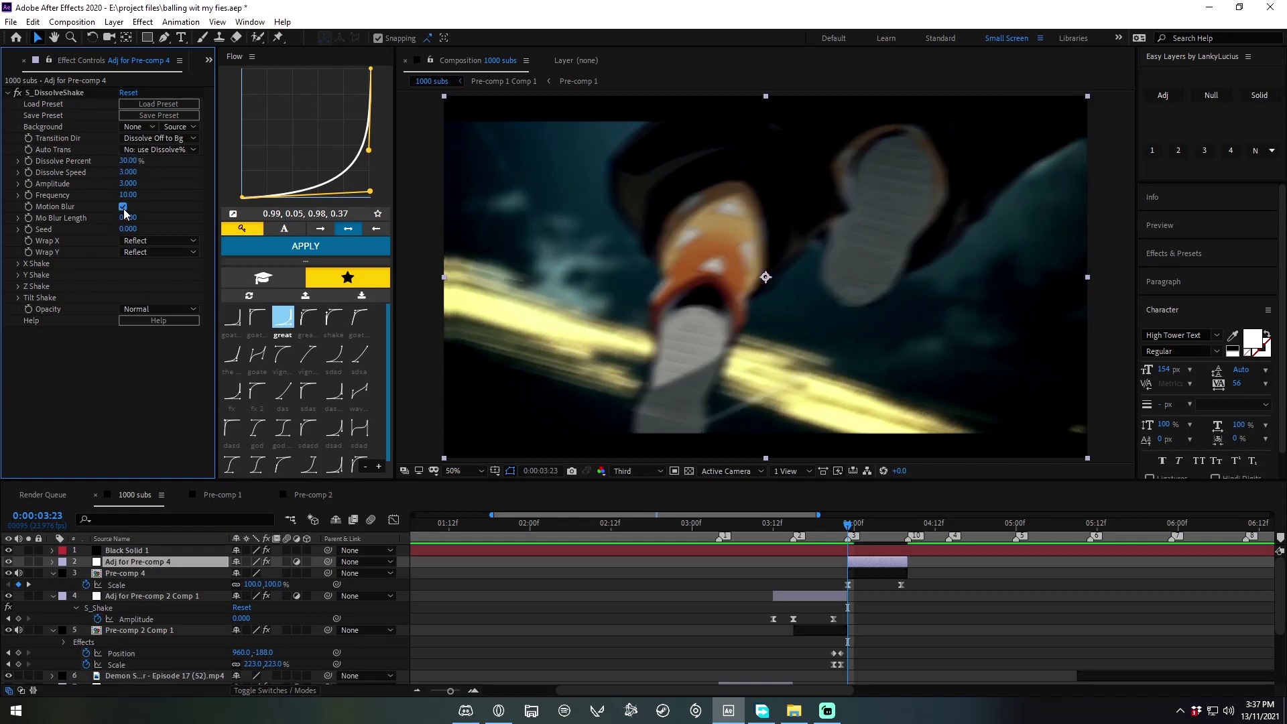
left_click(123, 206)
Step: Raise the random shake amounts to Y 795, Z 785 and X 831, and lower tilt to 30.70
left_click(18, 275)
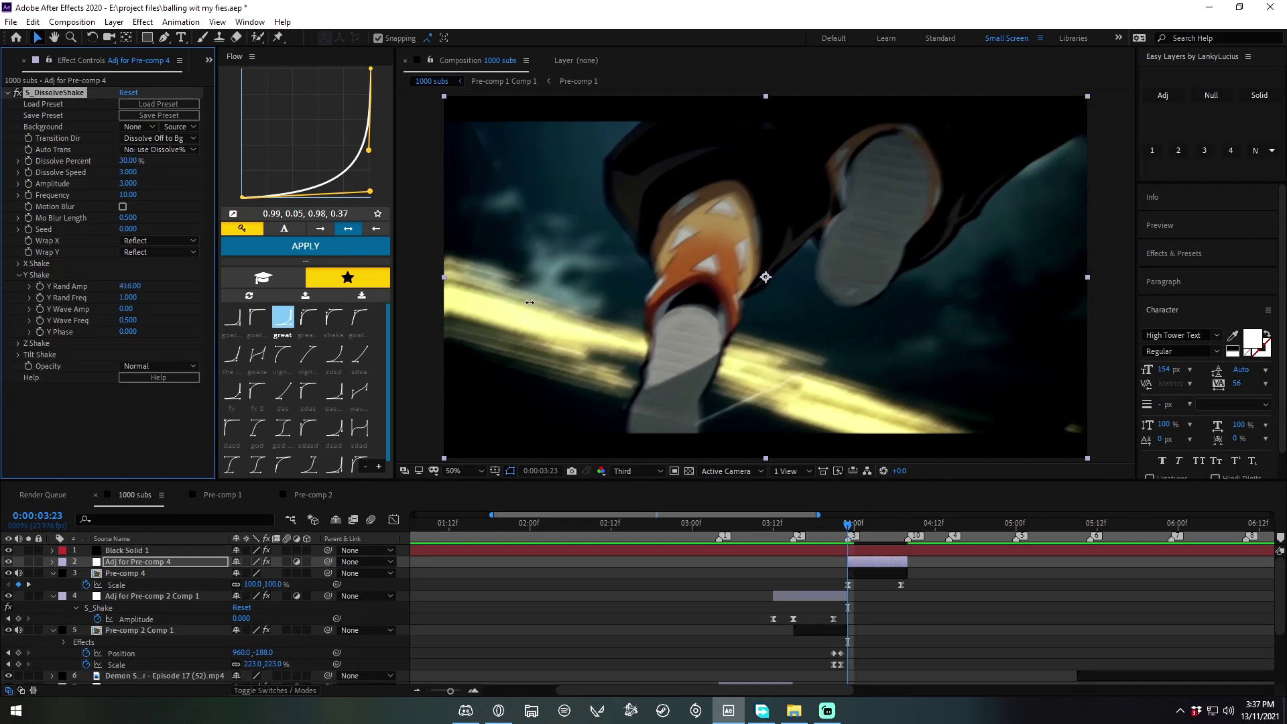
left_click_drag(530, 302, 14, 337)
left_click(18, 343)
left_click_drag(127, 354, 50, 395)
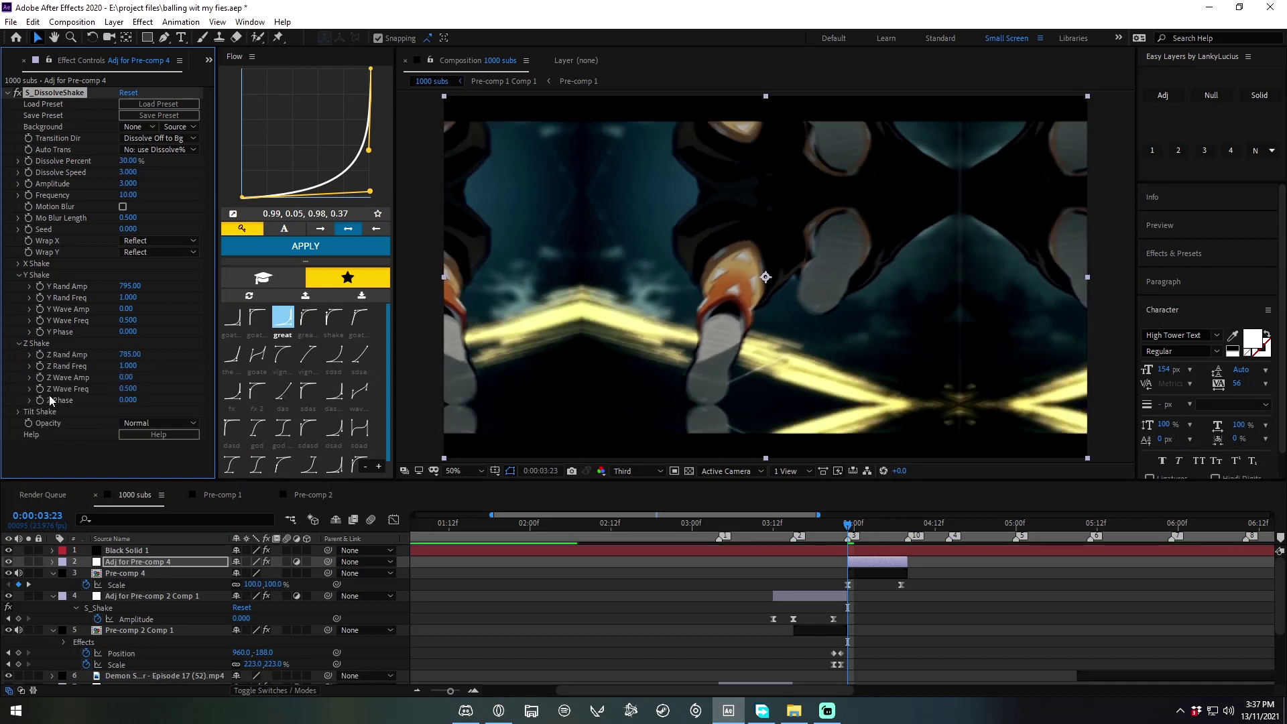
left_click(19, 263)
left_click_drag(450, 292, 569, 342)
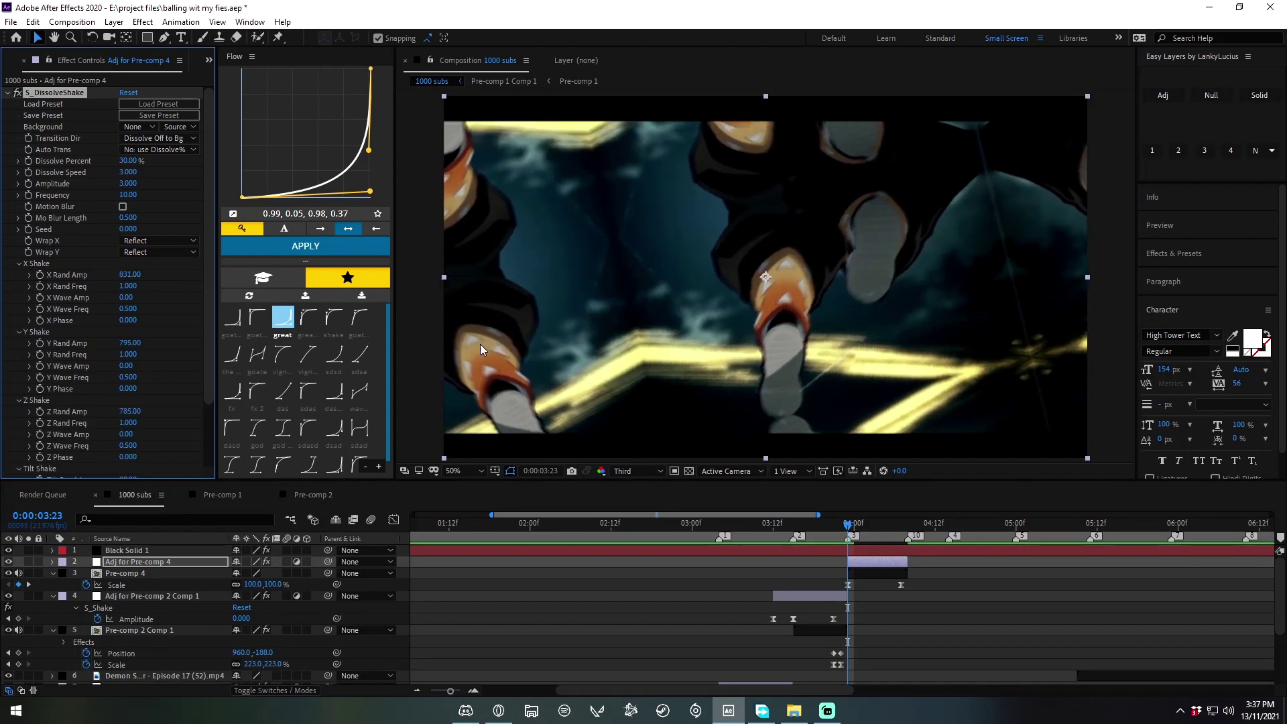
scroll(167, 368, "down", 1)
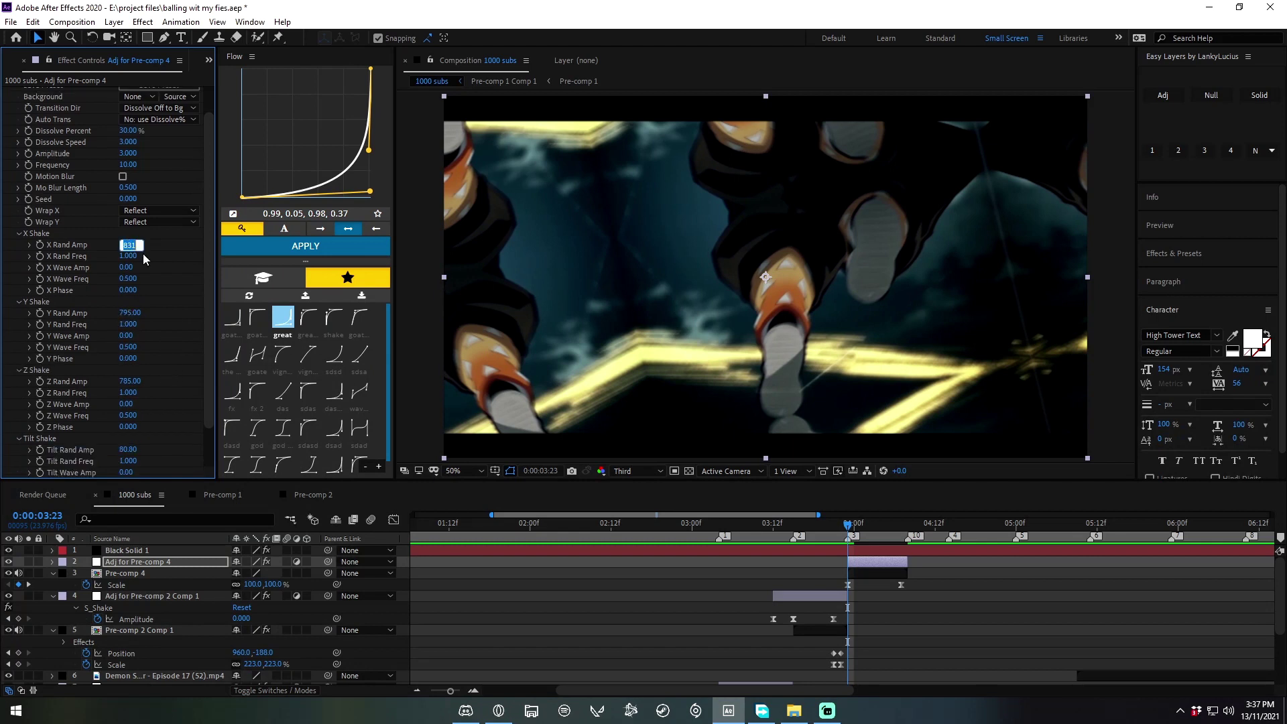
type("0")
left_click_drag(127, 449, 34, 171)
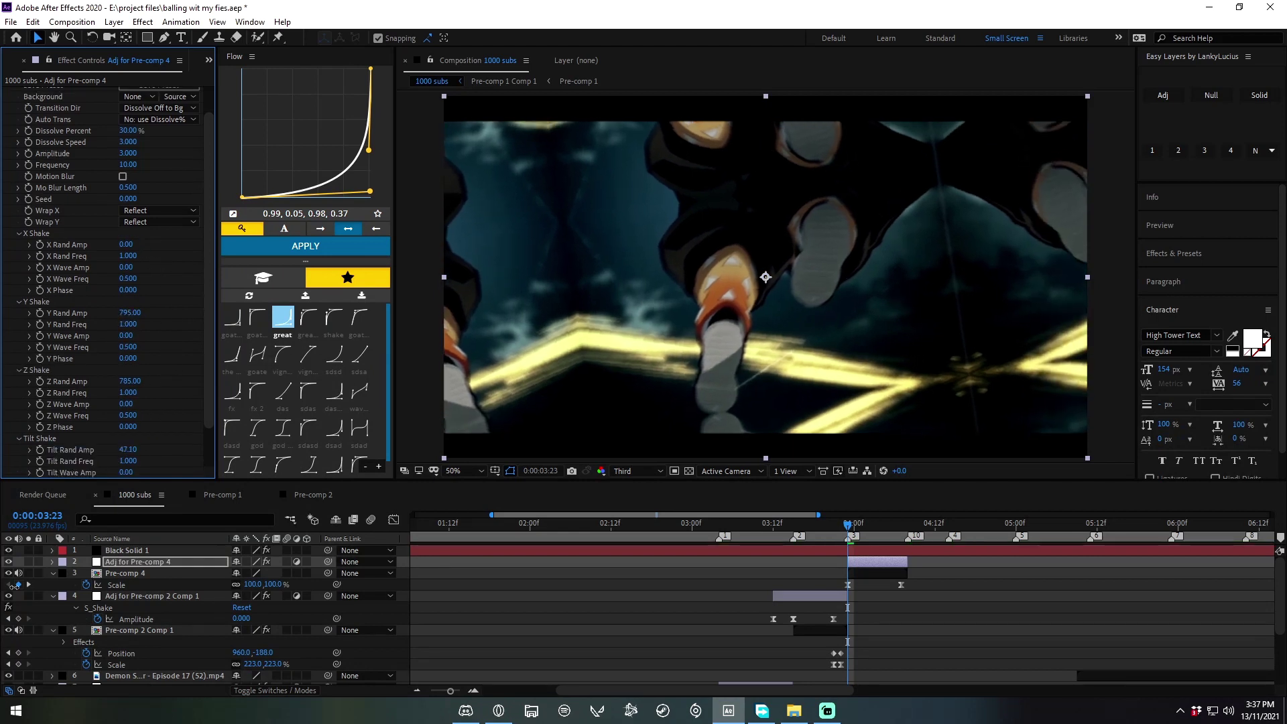
Step: Keyframe the dissolve shake Amplitude at 0 at 0:00:04:04
left_click(882, 536)
left_click(128, 153)
type("0")
key("Return")
Step: Apply a shake easing curve to the Amplitude keyframes and set the random Seed to 0.009
key("u")
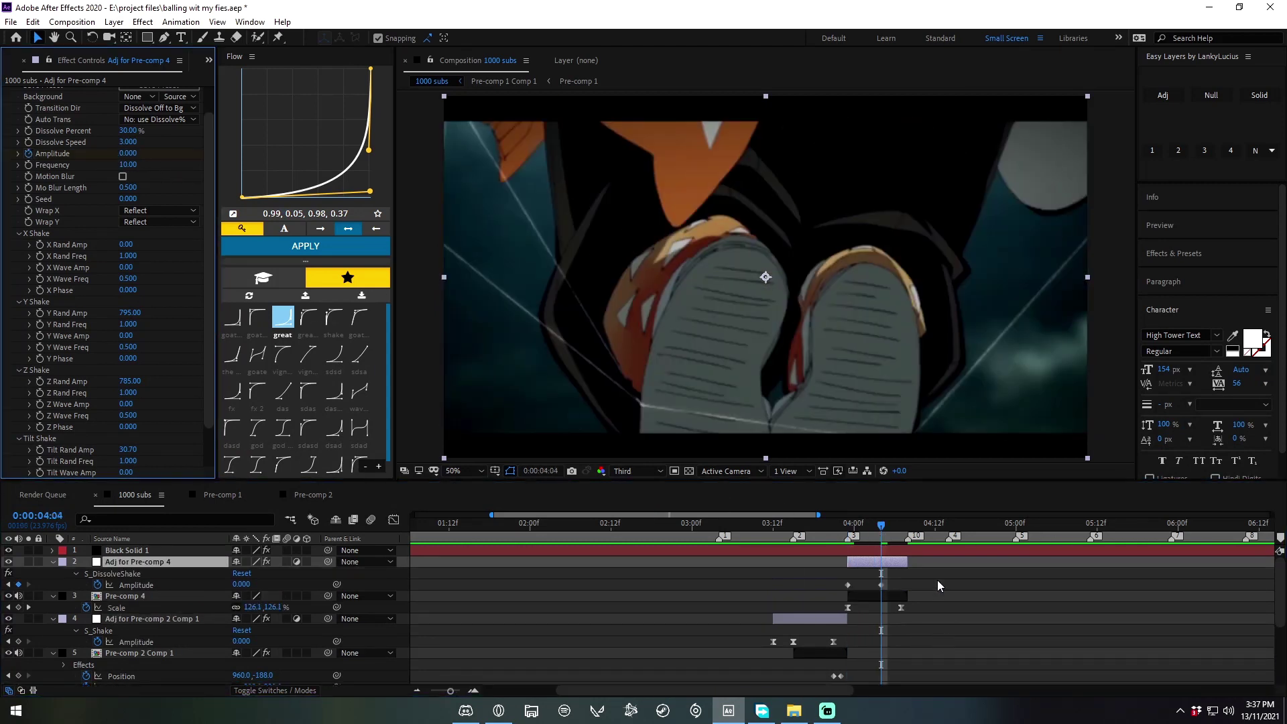
left_click(569, 497)
left_click(267, 327)
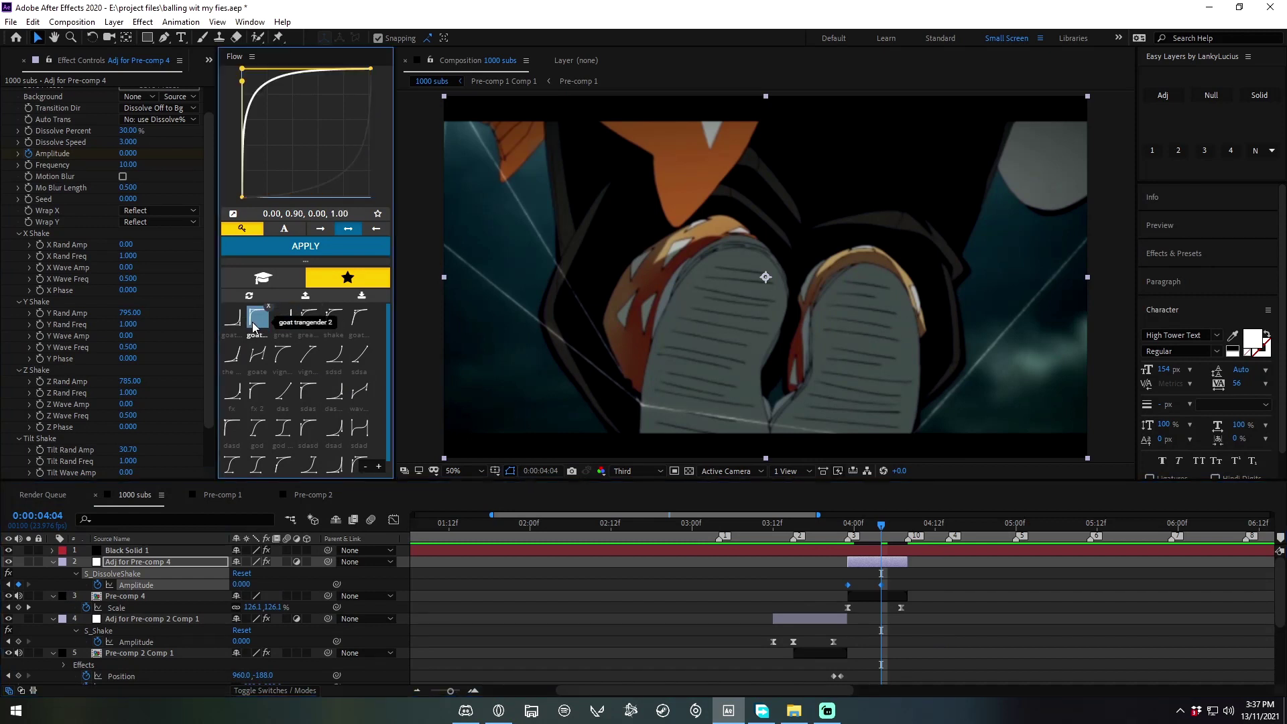
left_click(308, 321)
left_click(328, 320)
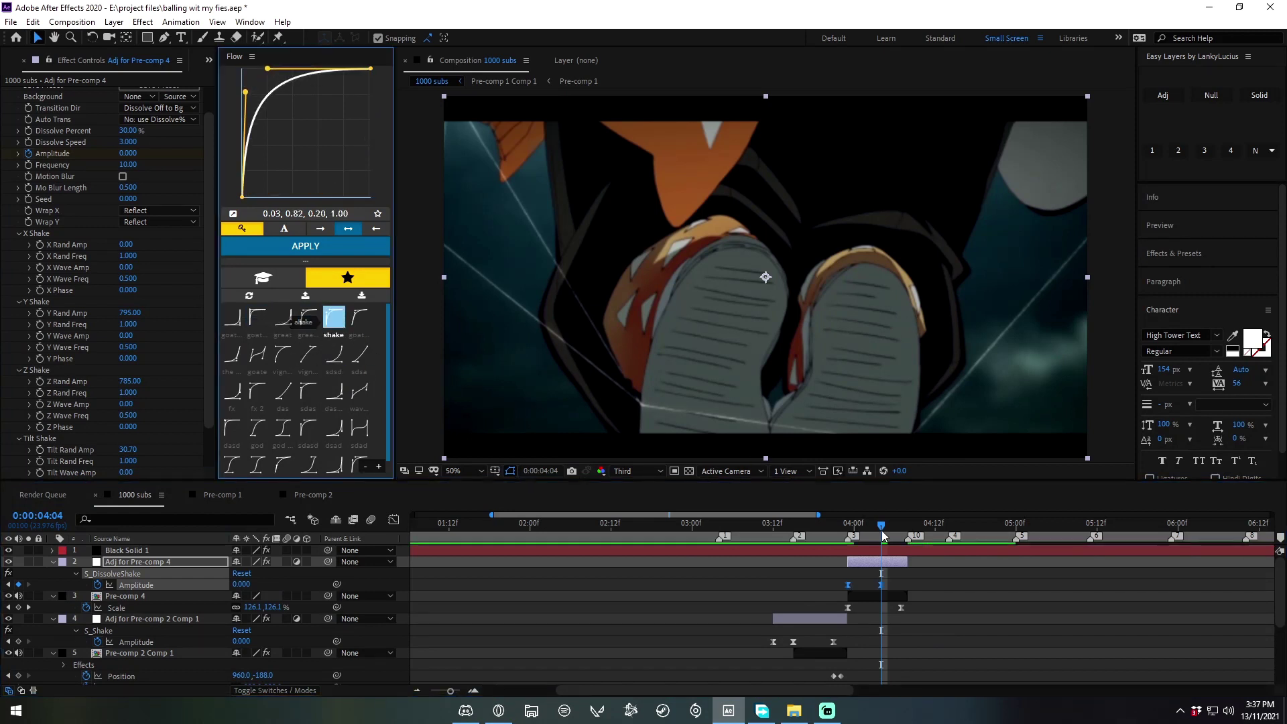
left_click(806, 526)
mouse_move(862, 536)
left_mouse_down()
mouse_move(867, 566)
mouse_move(847, 578)
left_mouse_up()
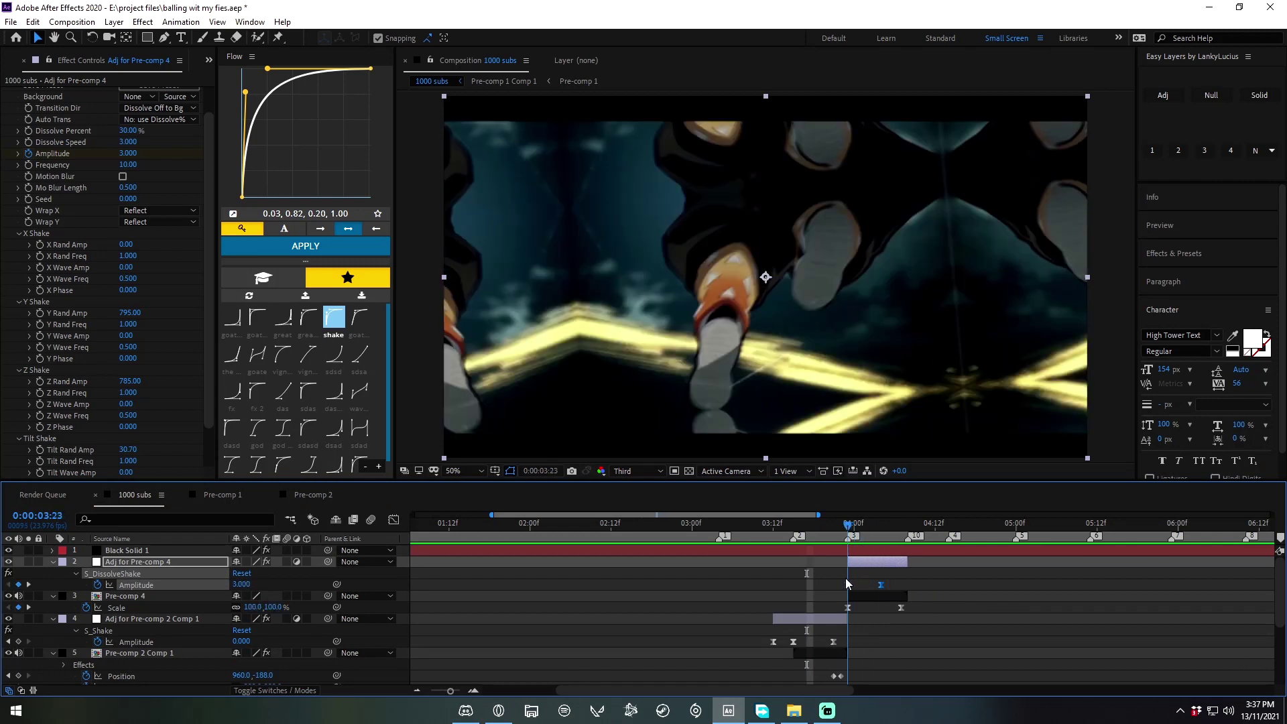
mouse_move(851, 534)
left_mouse_down()
mouse_move(879, 538)
mouse_move(848, 534)
left_mouse_up()
left_click_drag(135, 213, 148, 220)
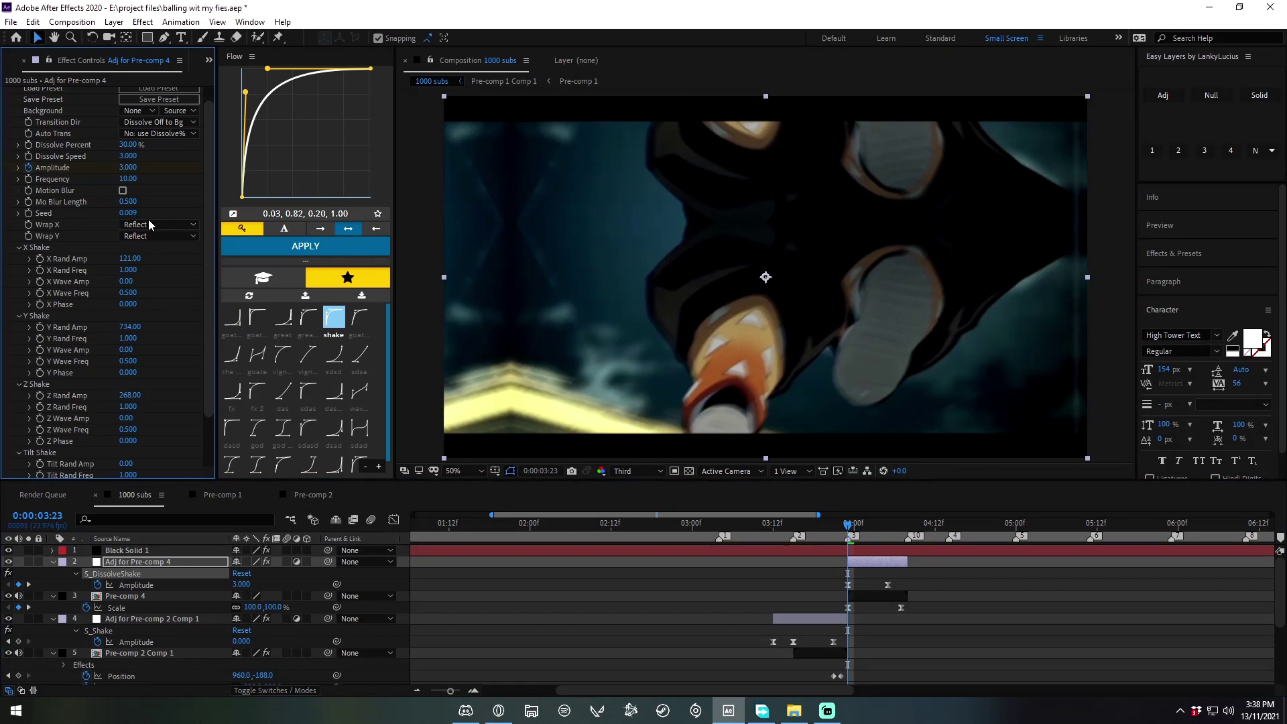
Step: Add Amplitude keyframes around 0:00:03:20 and apply the great easing curve to them
left_click(854, 537)
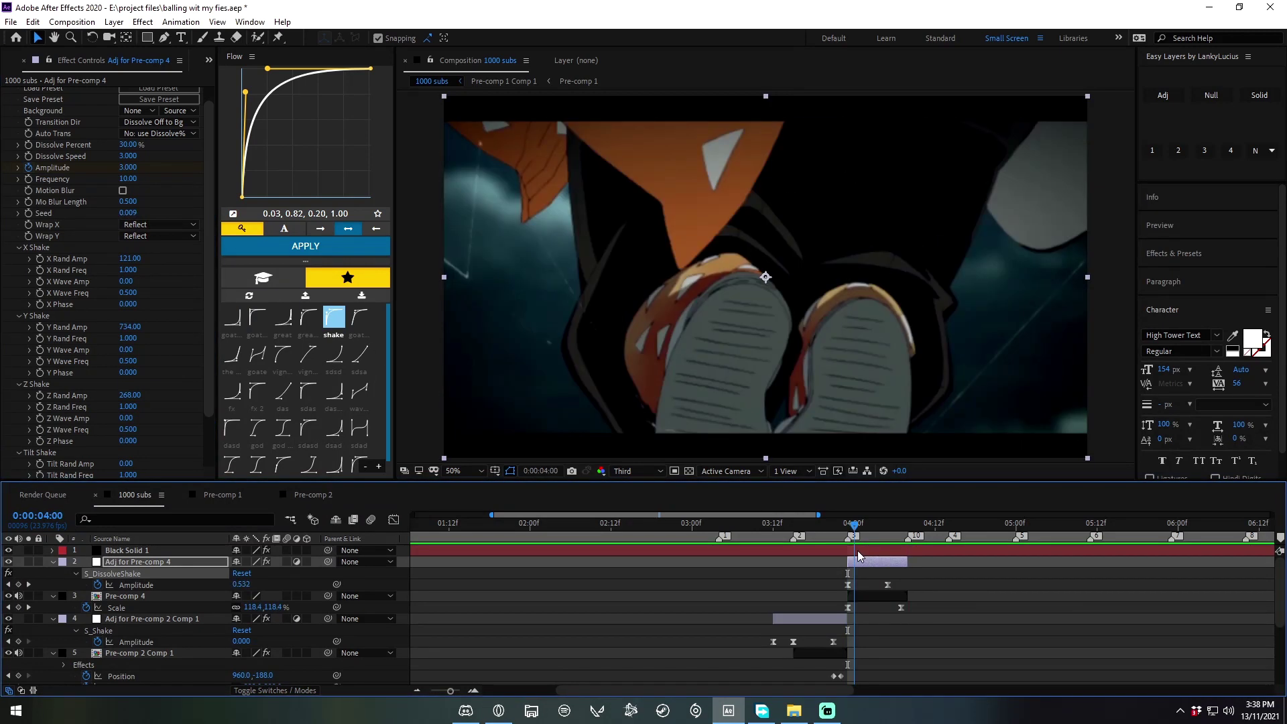
left_click_drag(858, 537, 759, 537)
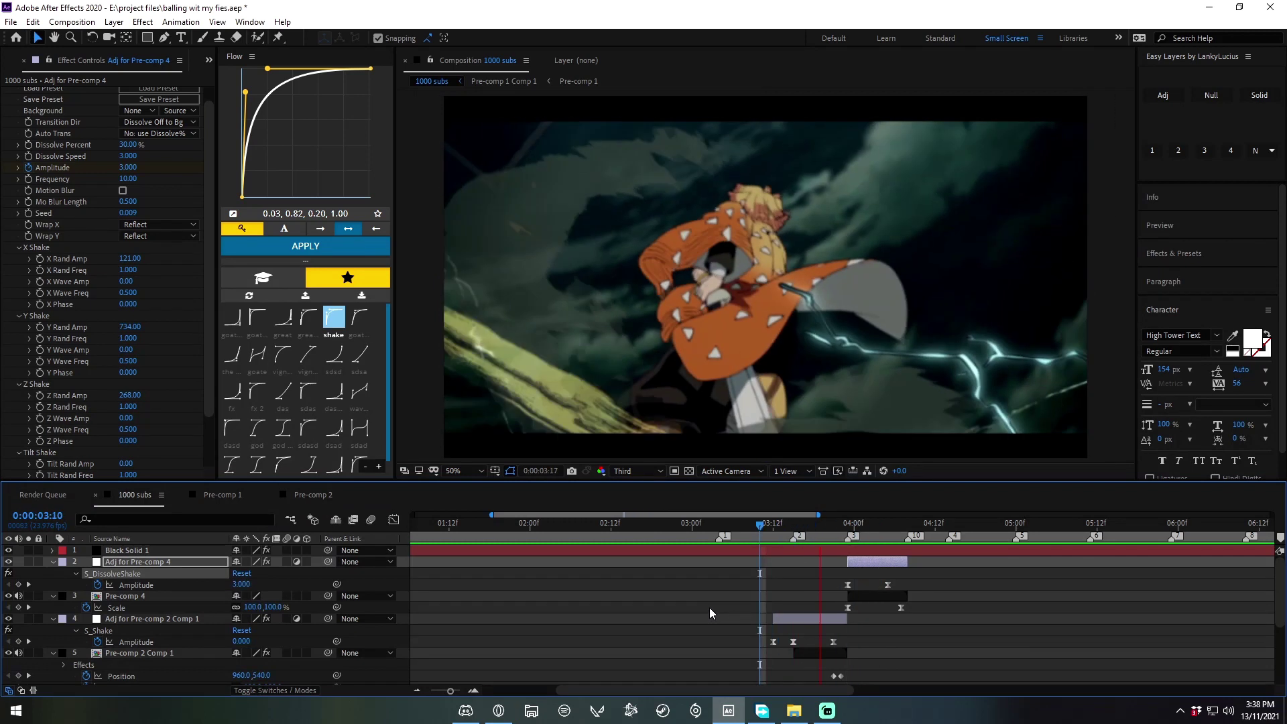
left_click(847, 530)
left_click(845, 561)
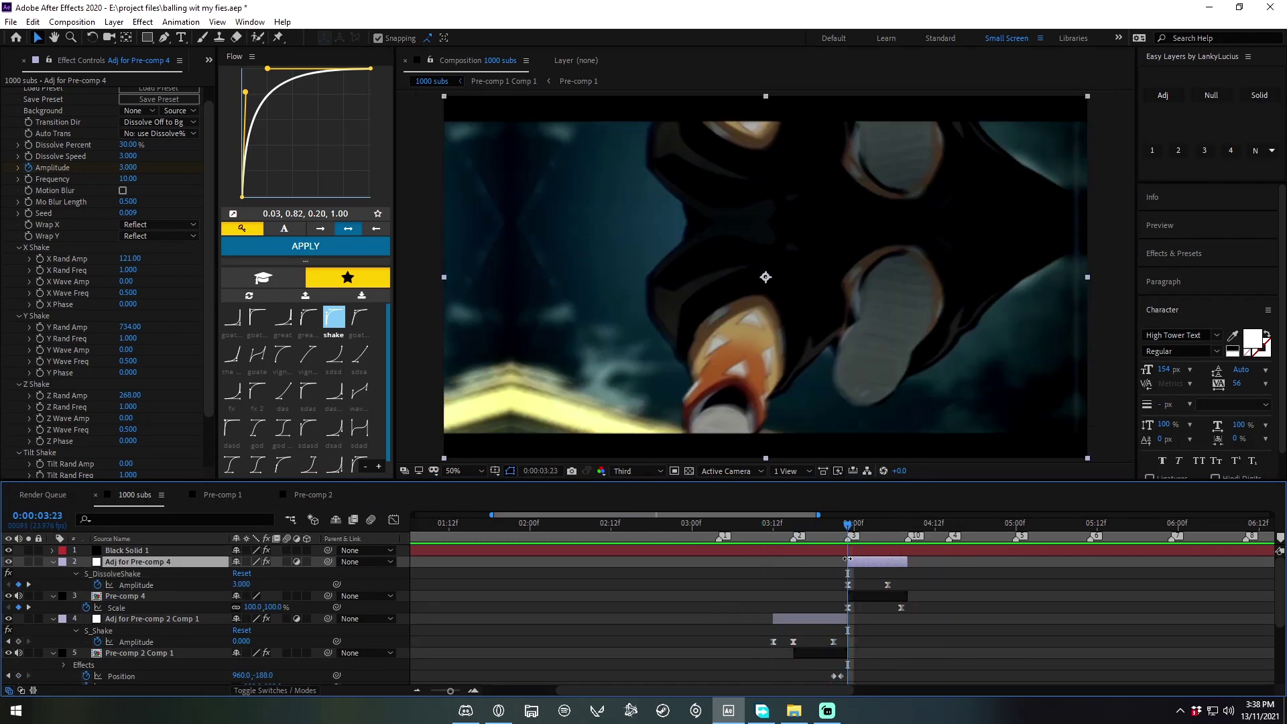
left_click_drag(833, 540, 827, 540)
left_click(128, 167)
left_click_drag(820, 577, 861, 590)
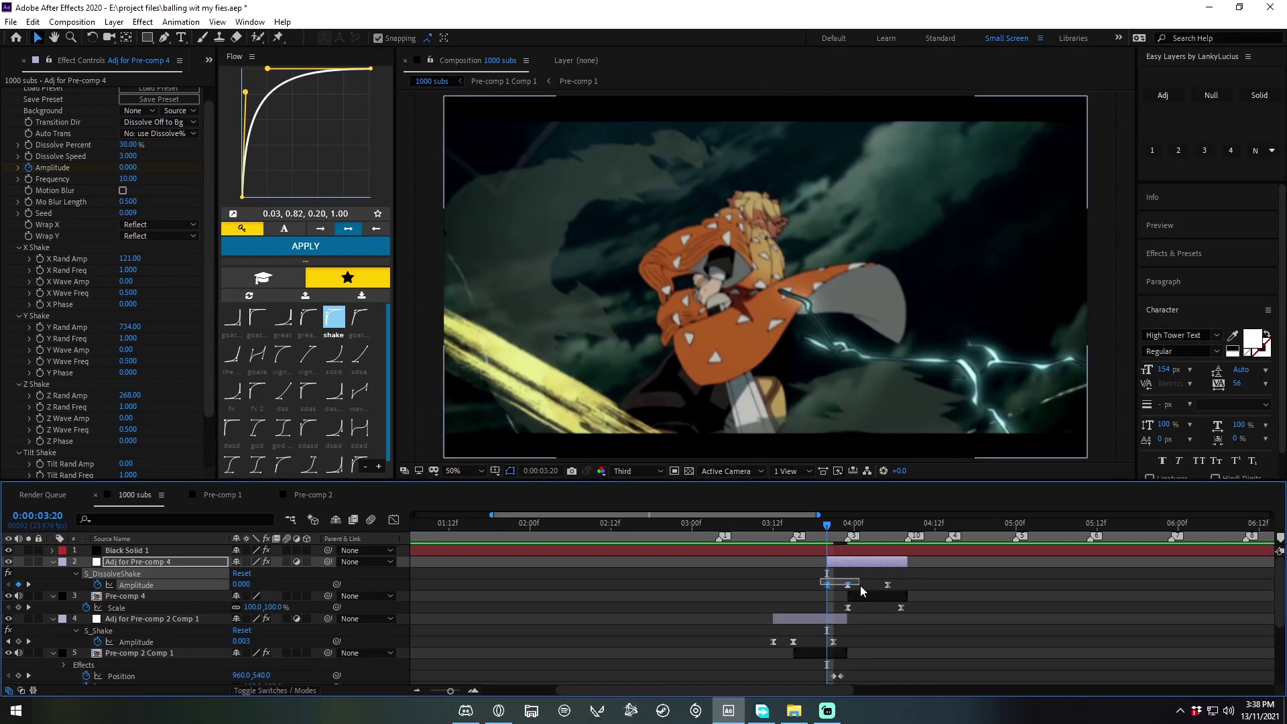
left_click(281, 317)
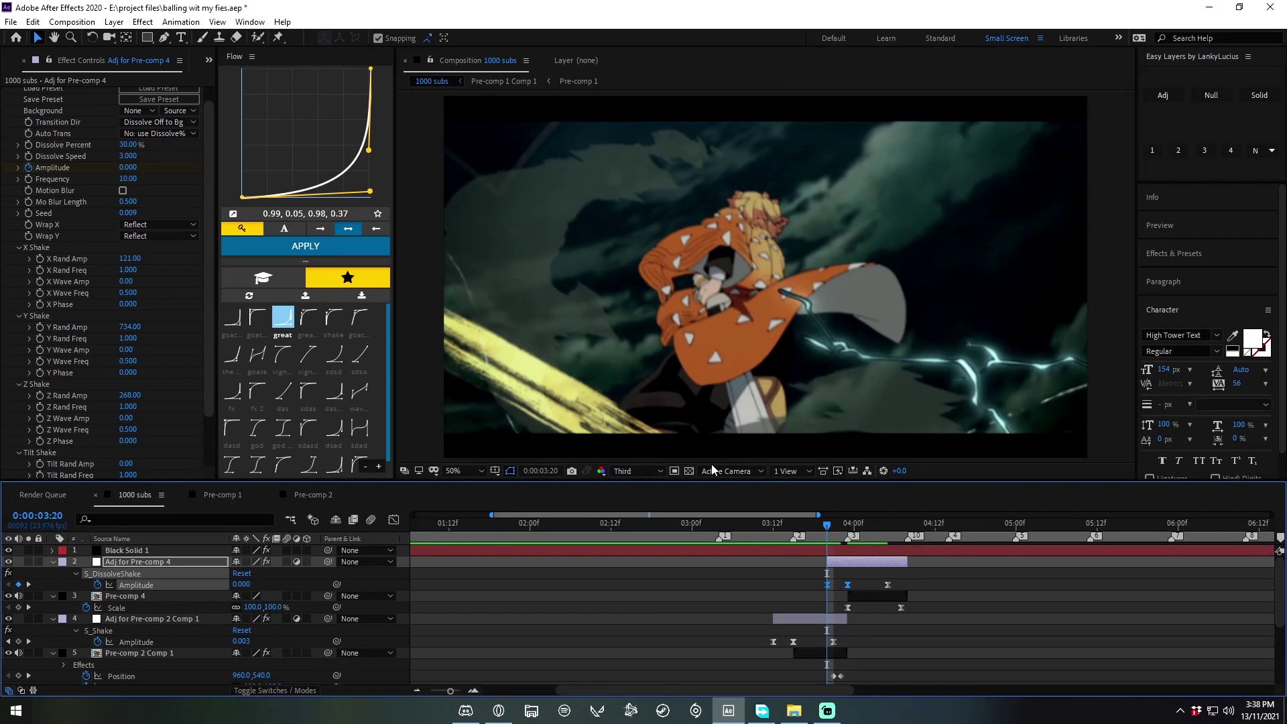
Step: Preview the shake around the 3-second mark, then collapse all layer properties
key("space")
left_click(840, 524)
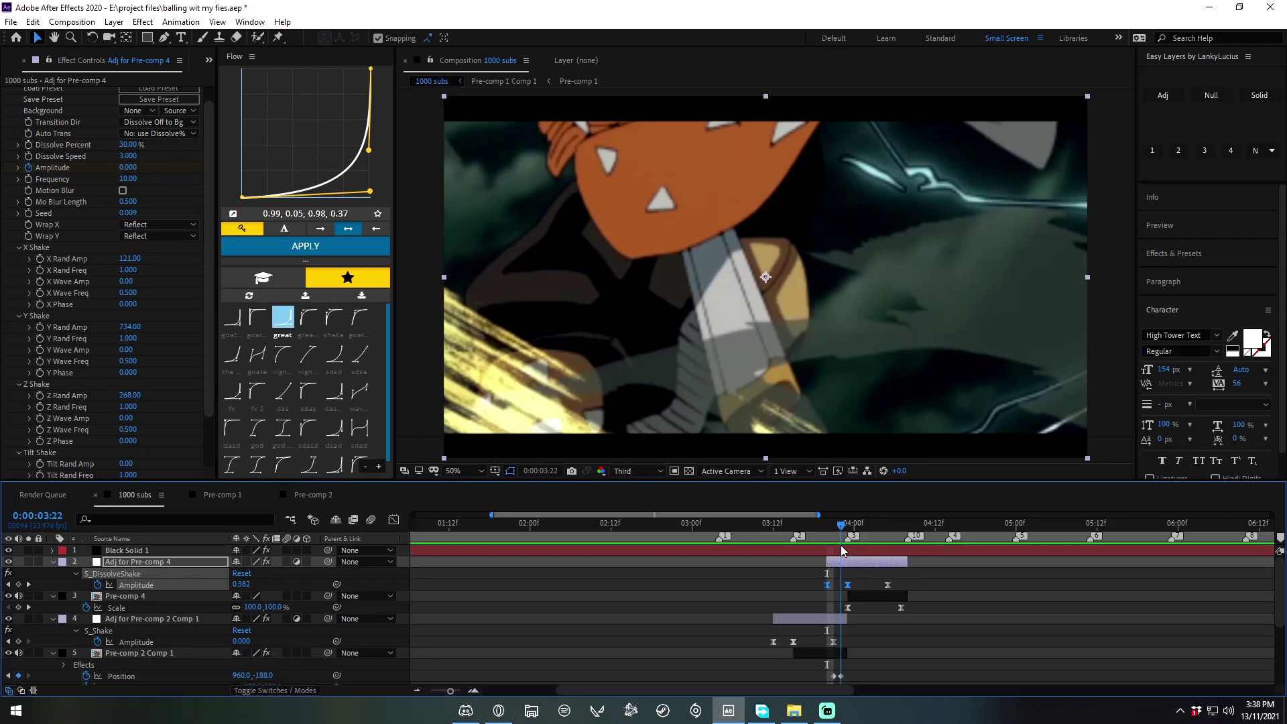
key("space")
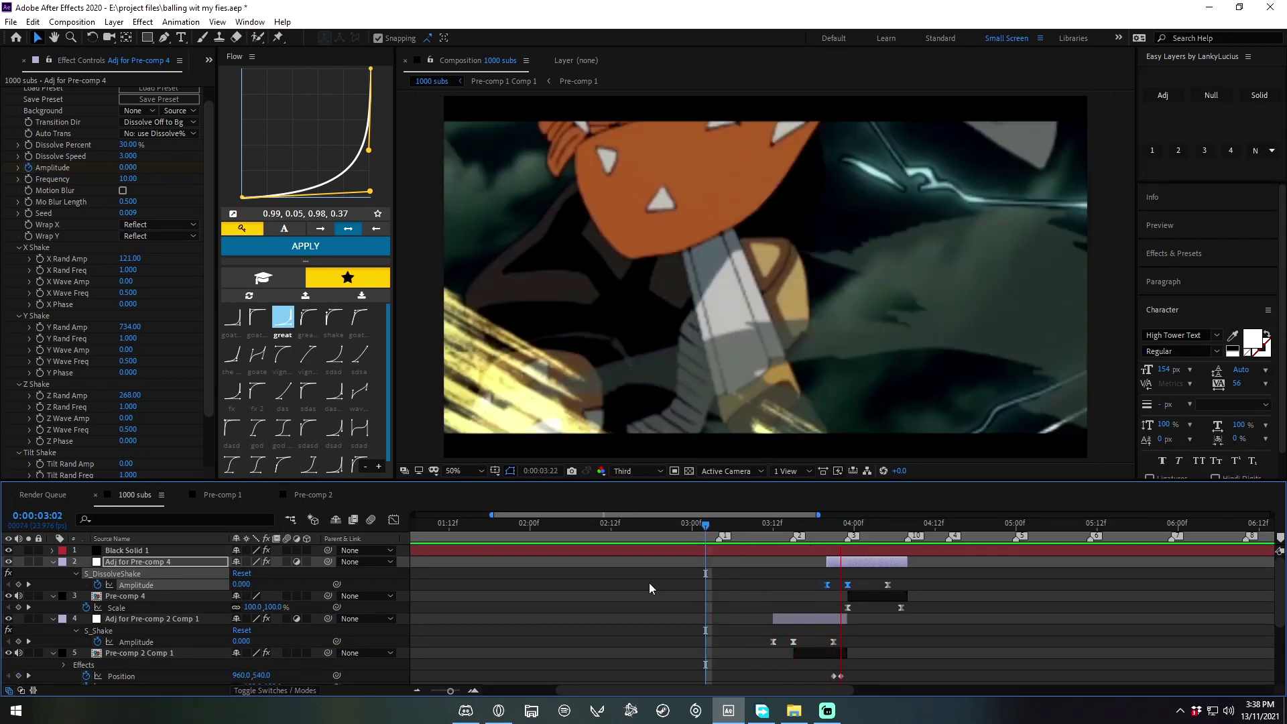
key("space")
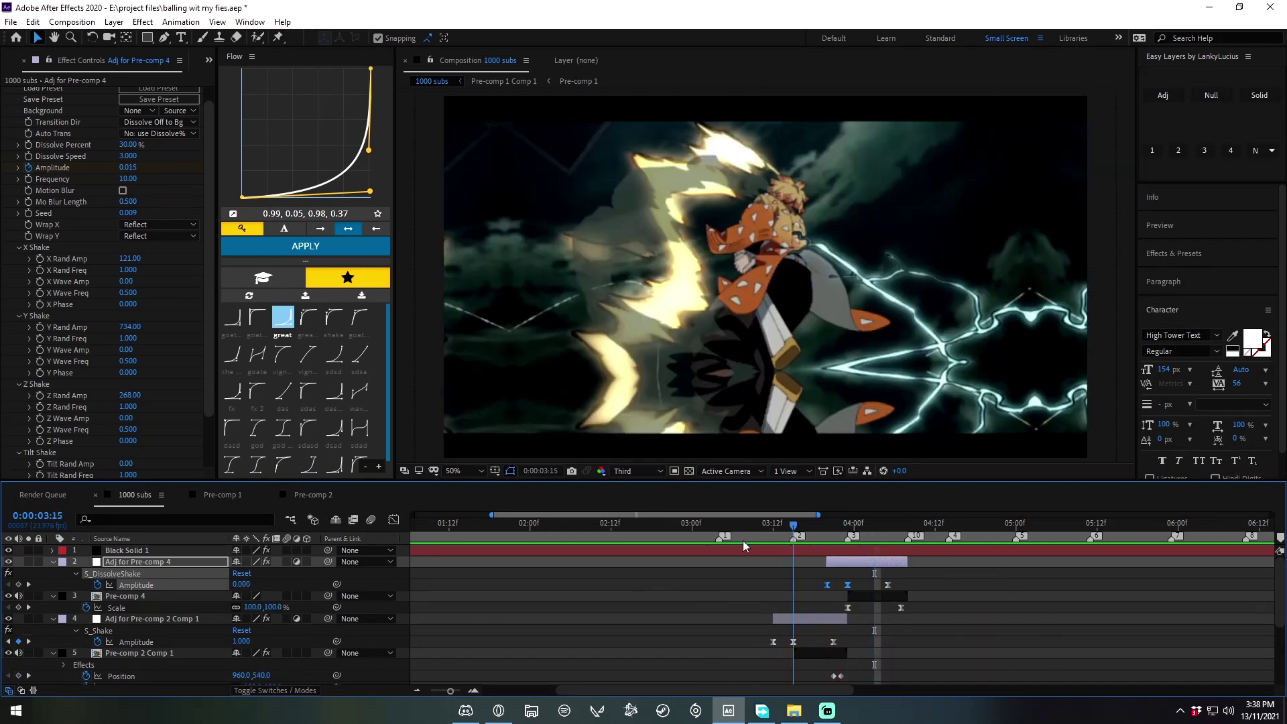
key("space")
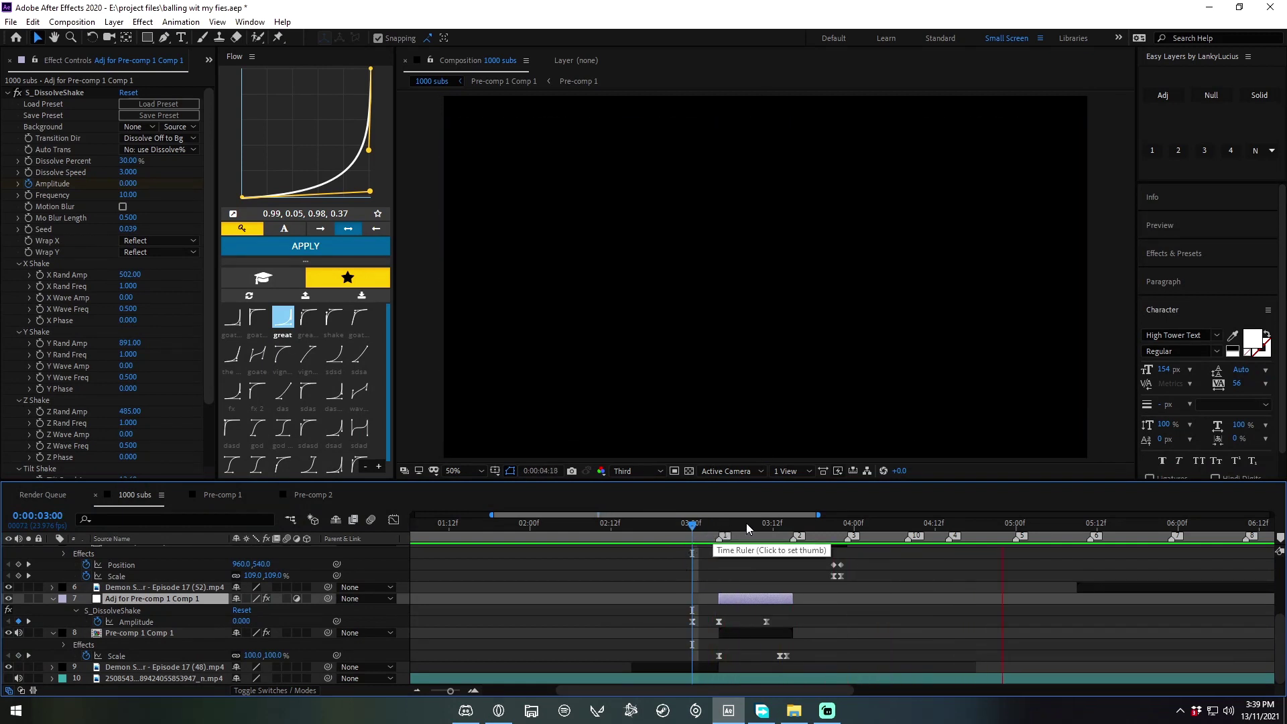
left_click(577, 522)
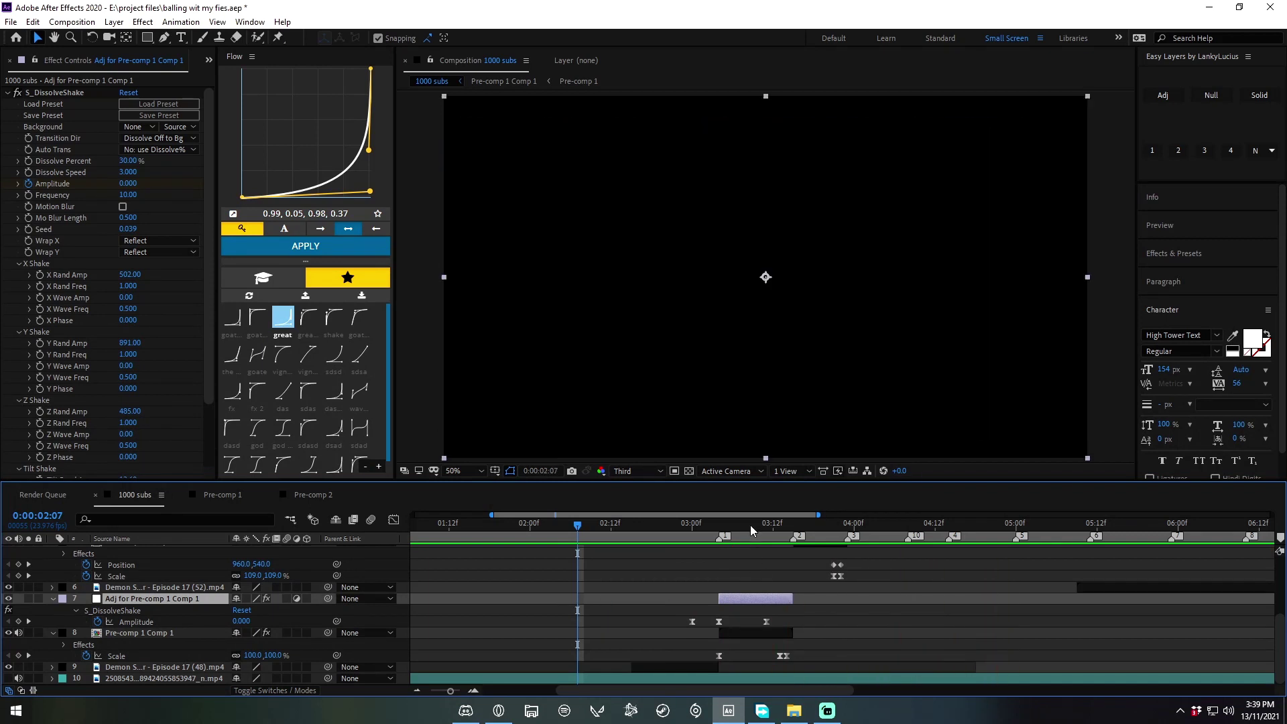
left_click(700, 524)
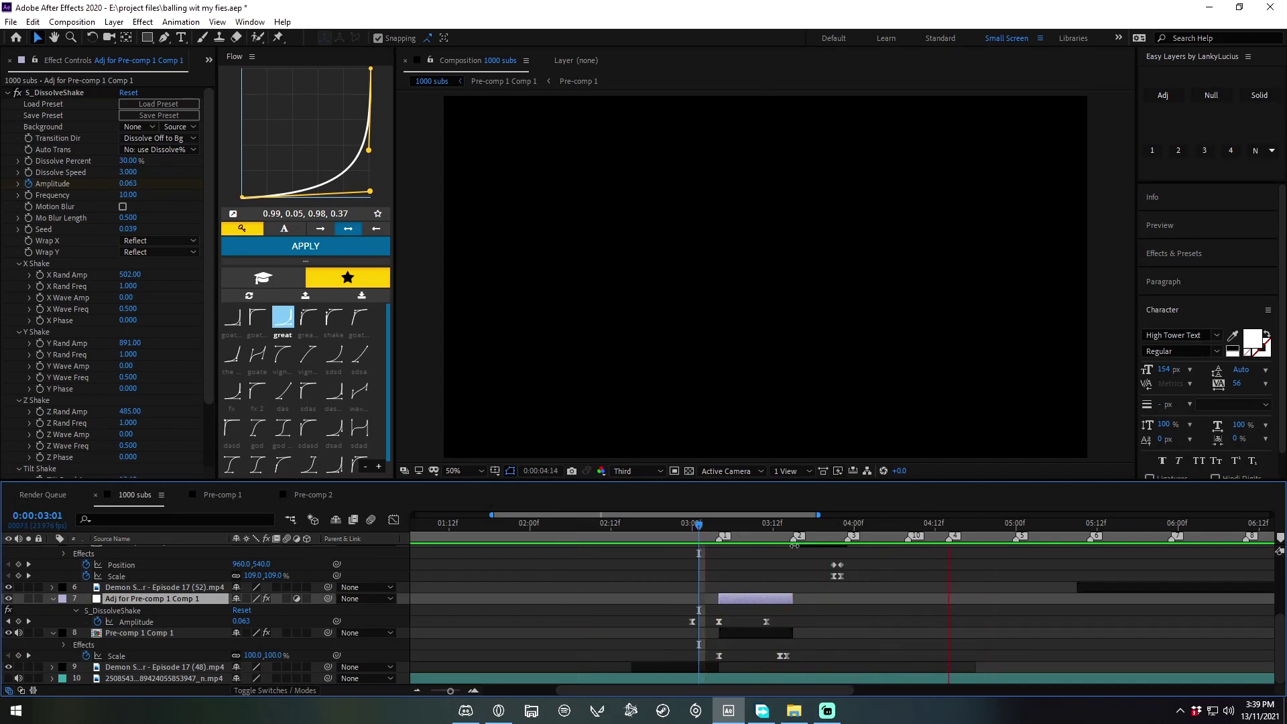
left_click(749, 533)
scroll(939, 580, "up", 3)
key("u")
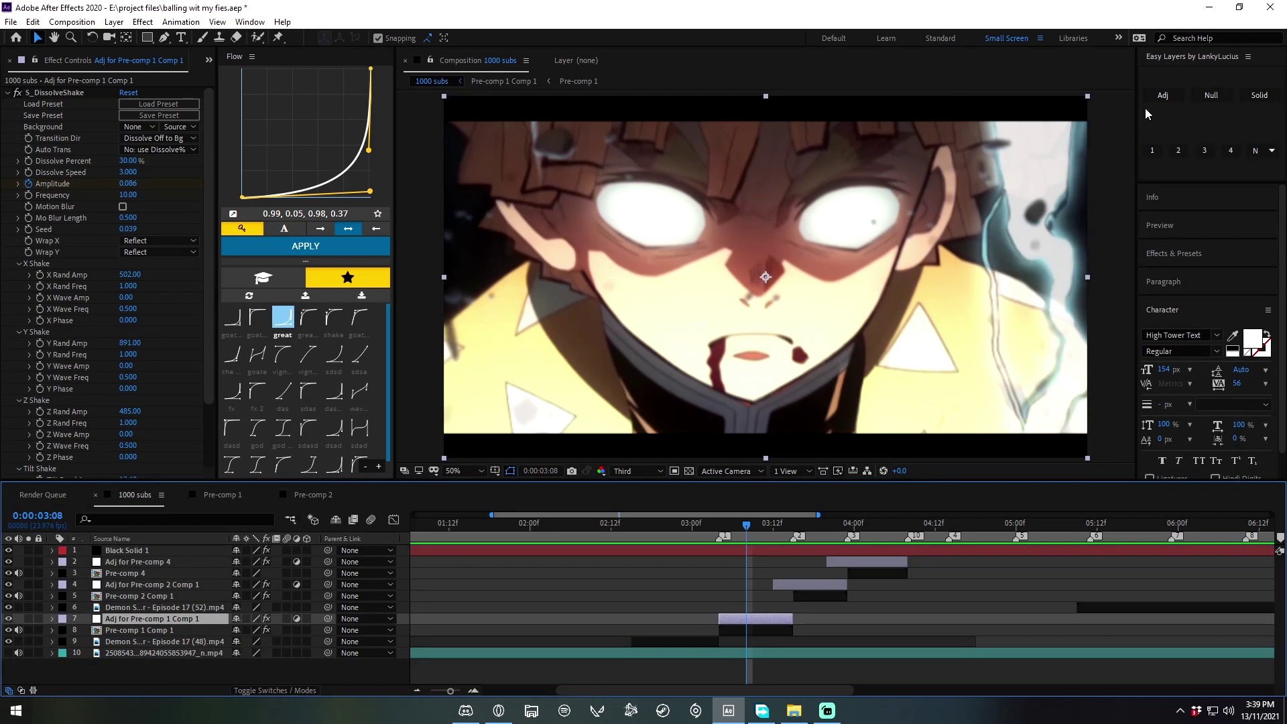
Step: Add an adjustment layer with S_Flicker at random frequency 32.80
left_click(1163, 95)
key("ctrl+space")
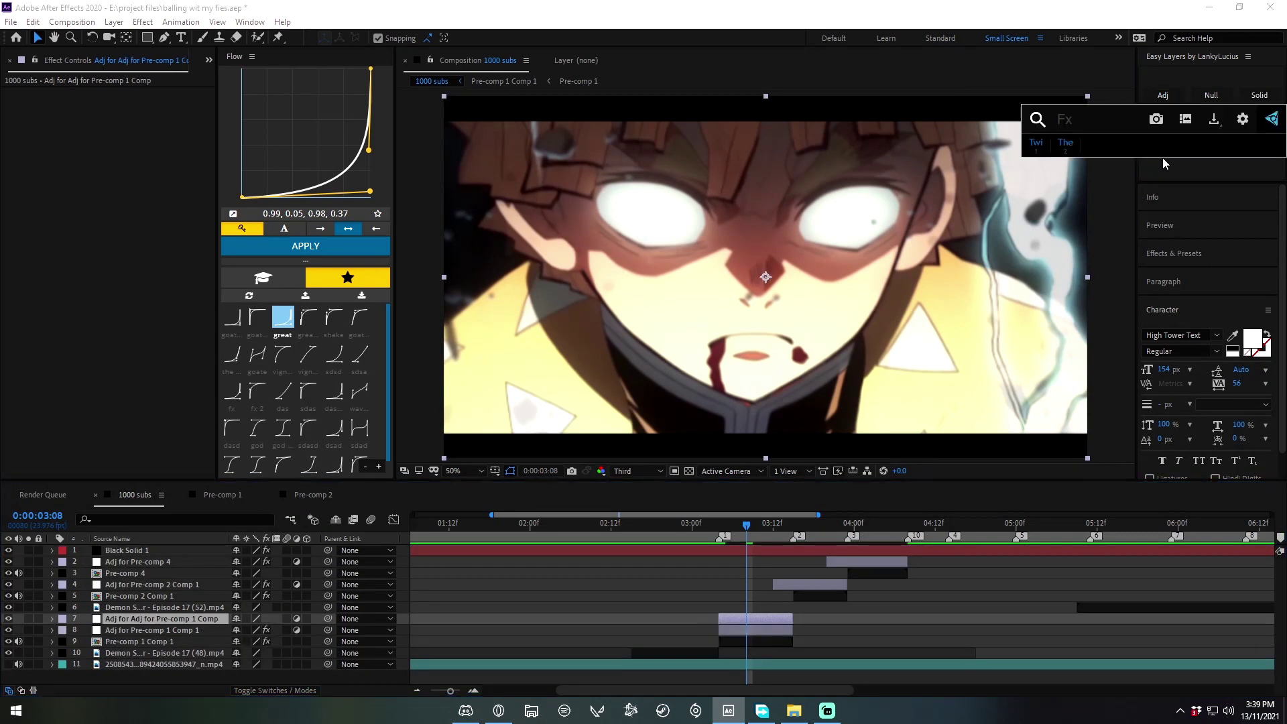
type("fl")
key("BackSpace")
key("BackSpace")
type("s_flic")
left_click(1164, 163)
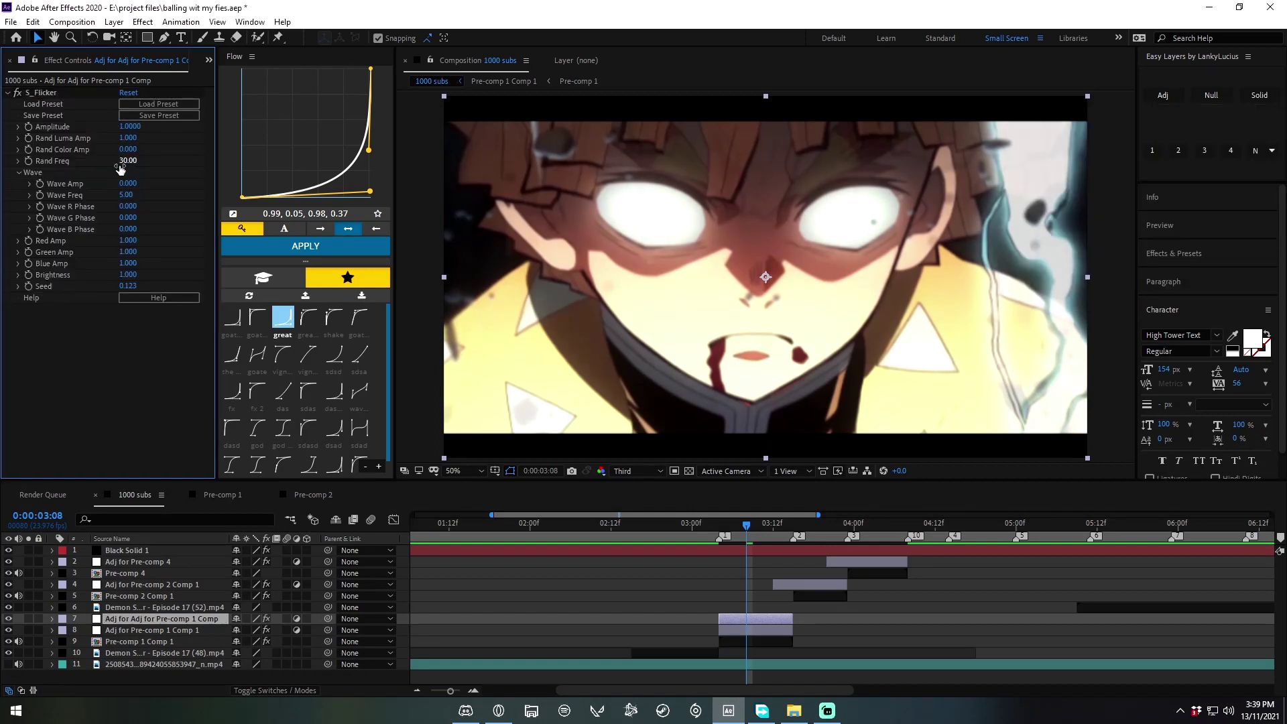
left_click_drag(128, 162, 138, 162)
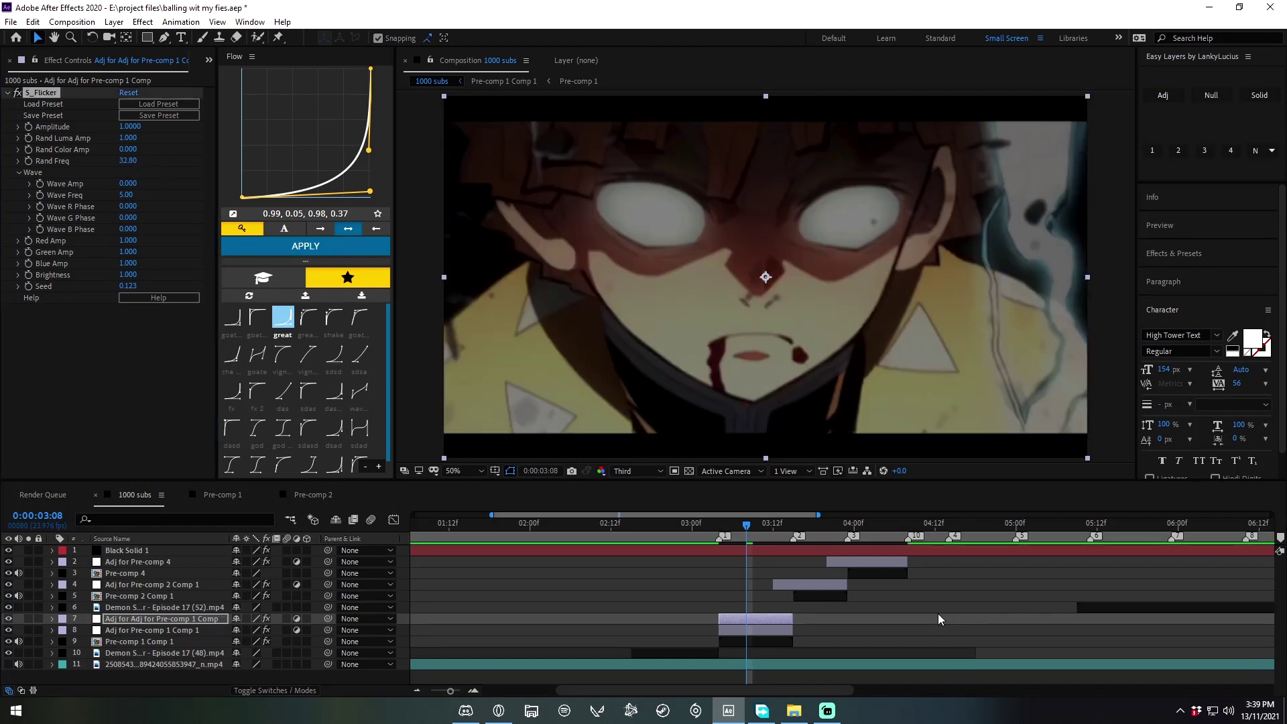
Step: Trim the flicker layer and duplicate it twice, offsetting the copies later in time
left_click(936, 617)
left_click_drag(796, 614, 772, 622)
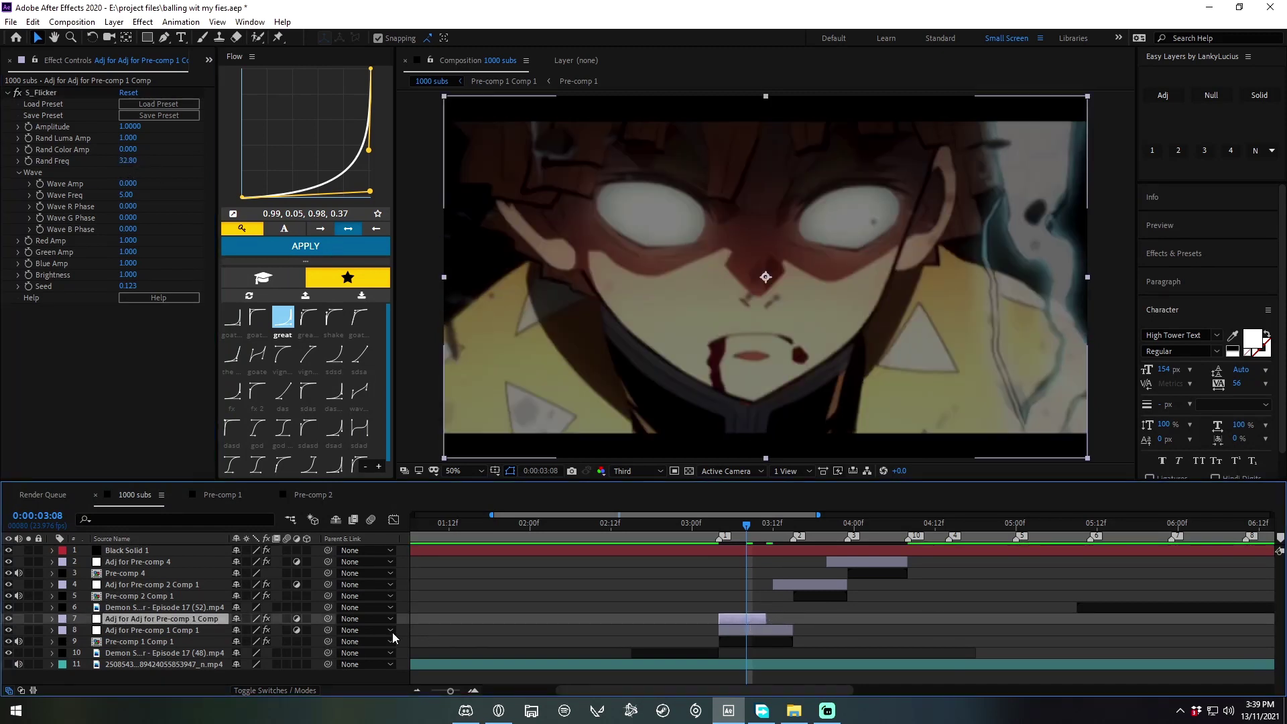
key("ctrl+d")
key("ctrl+bracketright")
key("ctrl+bracketright")
key("ctrl+bracketright")
left_click_drag(749, 580, 806, 590)
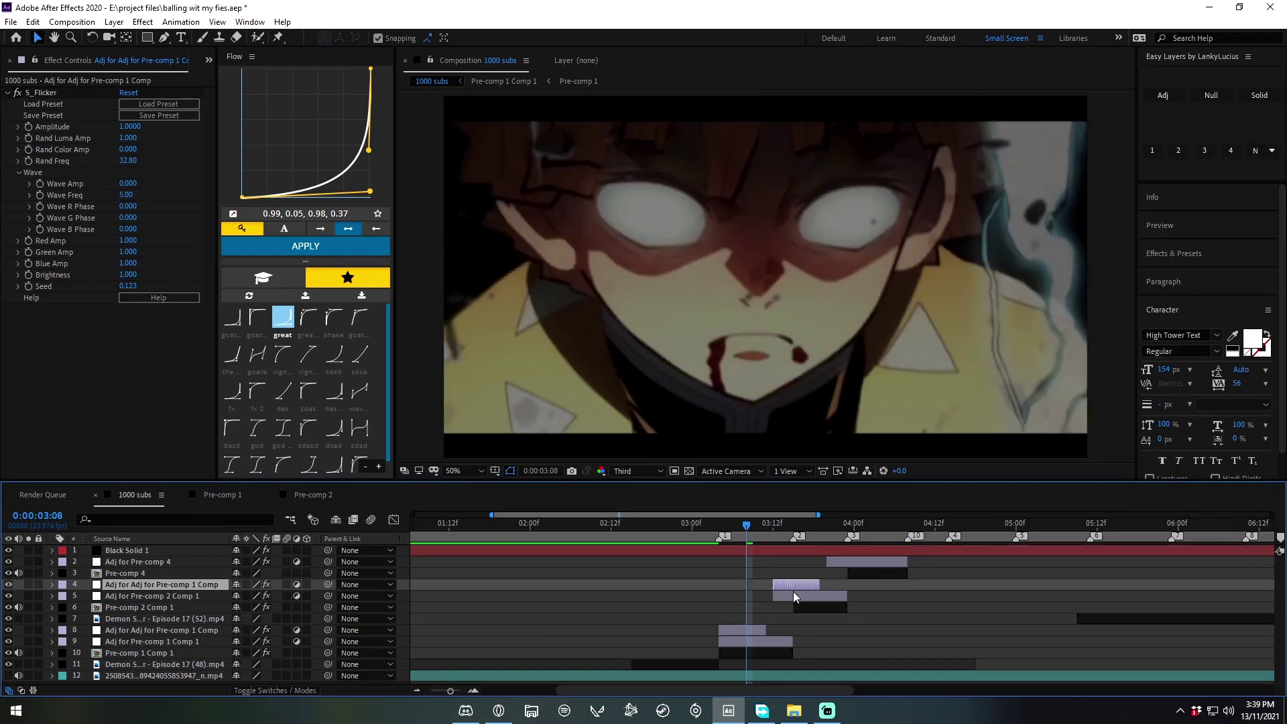
key("ctrl+d")
left_click_drag(173, 587, 173, 556)
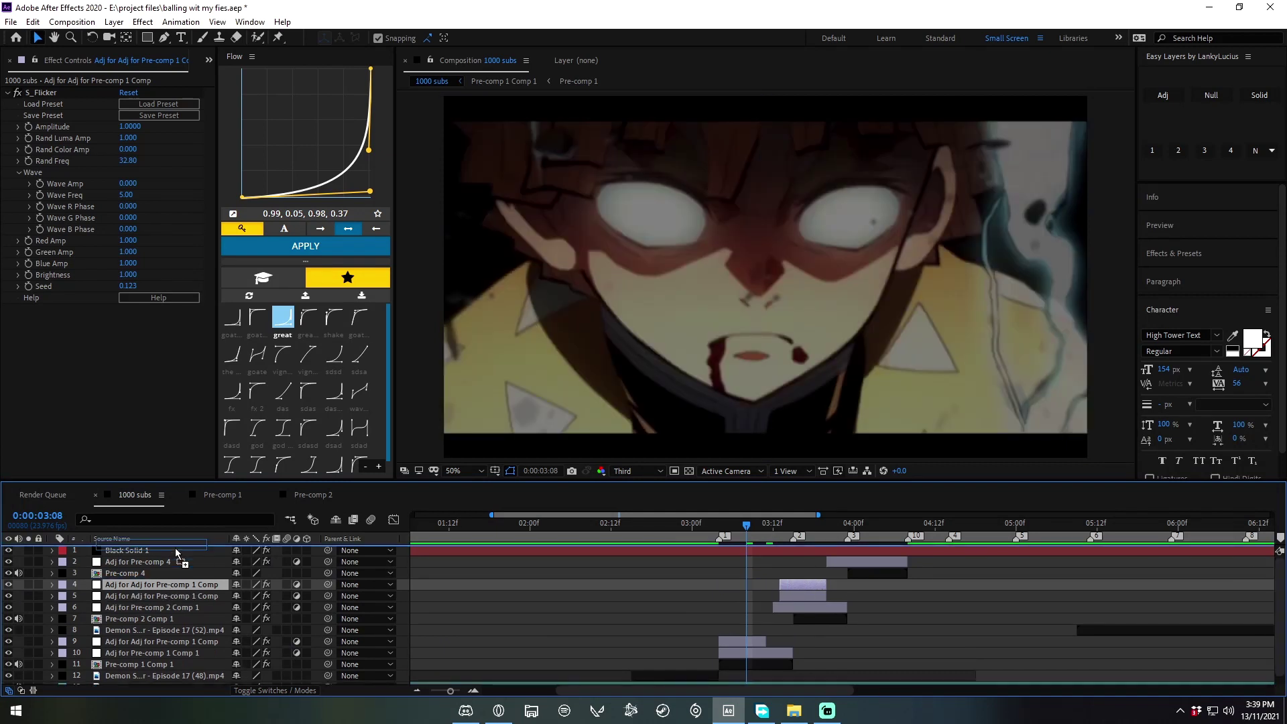
left_click(826, 552)
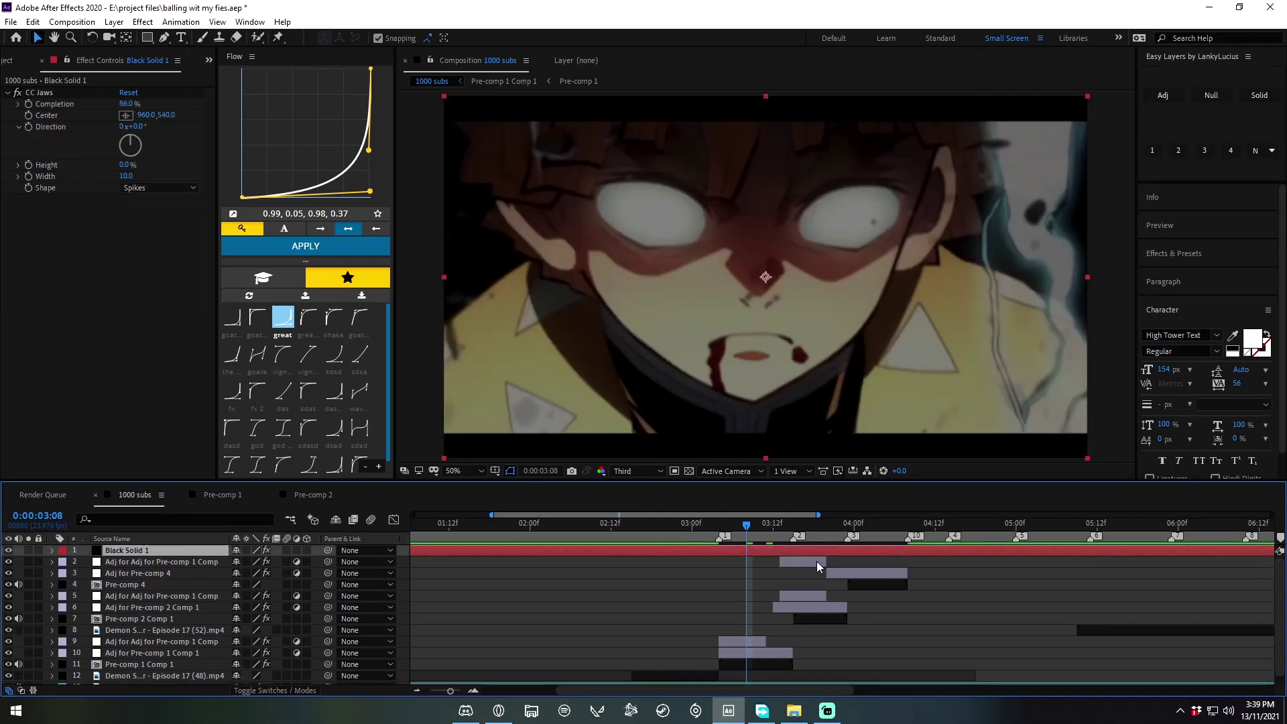
left_click_drag(818, 566, 872, 567)
Step: Nudge layer 2's flicker slightly earlier near 3:04 and jump to the Adj for Pre-comp 1 Comp 1 start
left_click_drag(746, 567, 718, 568)
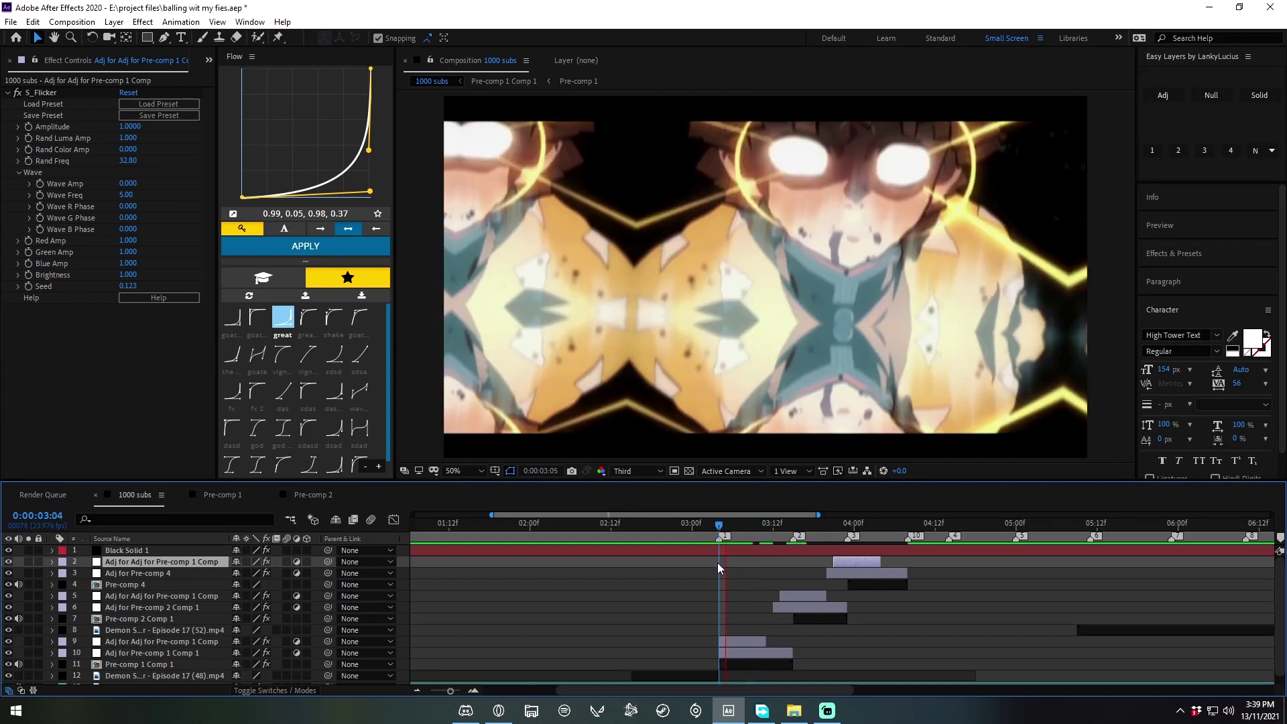
left_click(784, 548)
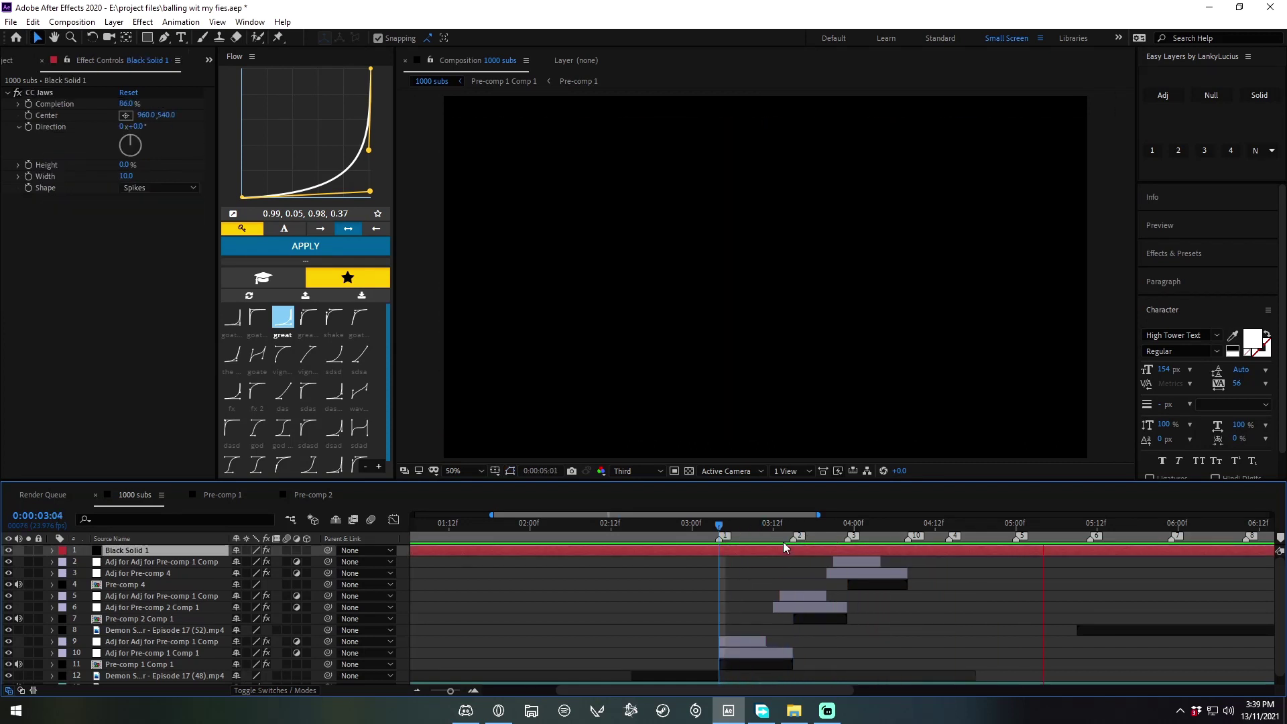
left_click_drag(775, 530, 740, 529)
mouse_move(872, 563)
left_mouse_down()
mouse_move(853, 568)
mouse_move(871, 570)
left_mouse_up()
scroll(784, 610, "down", 1)
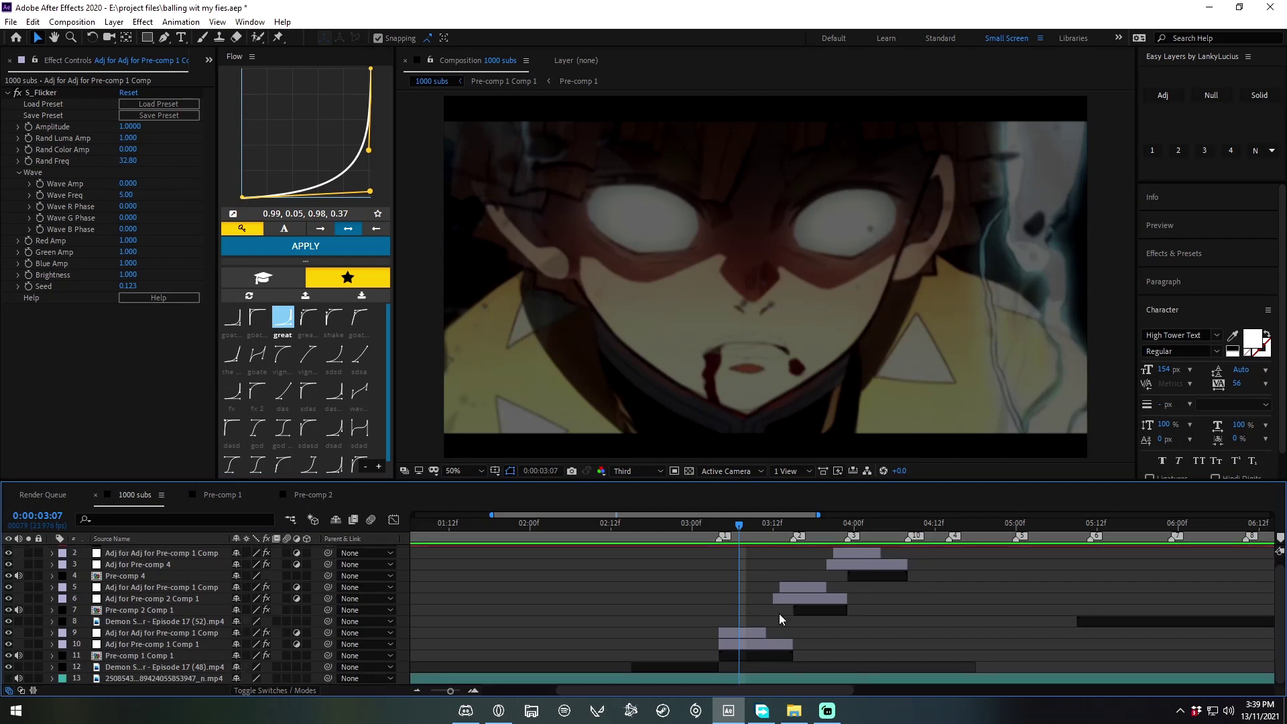
left_click(754, 645)
key("i")
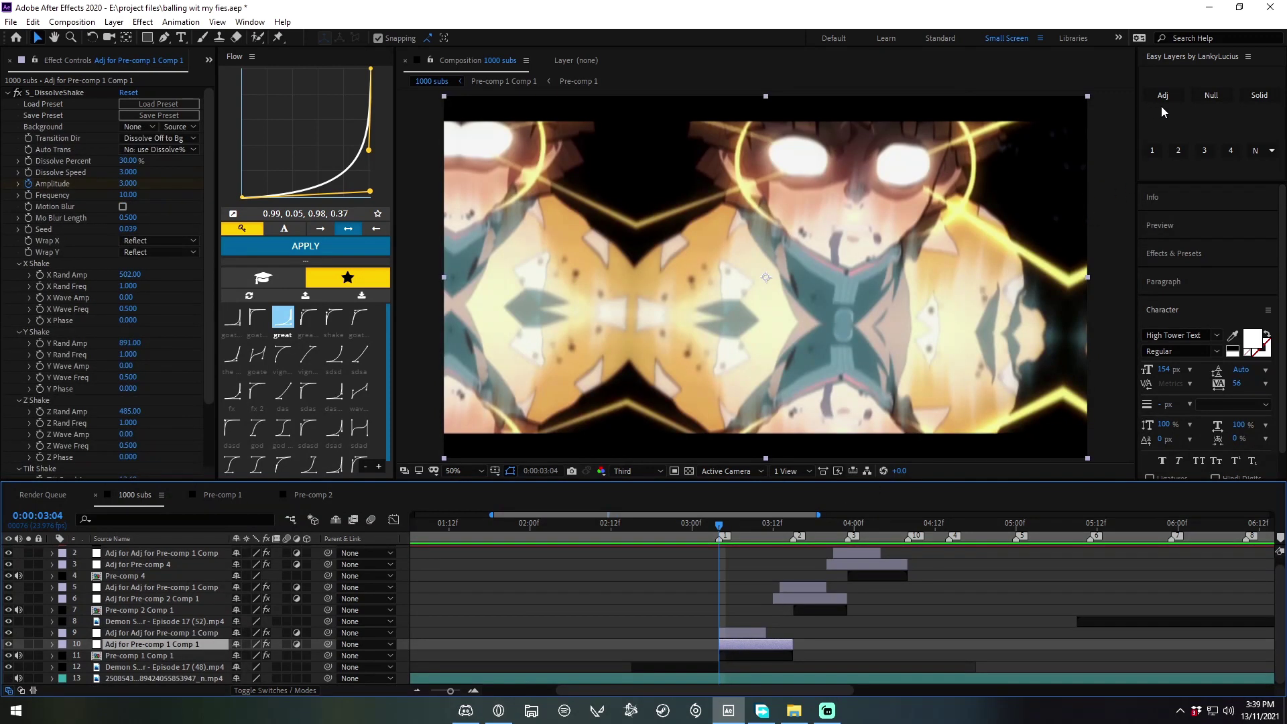
left_click(1163, 112)
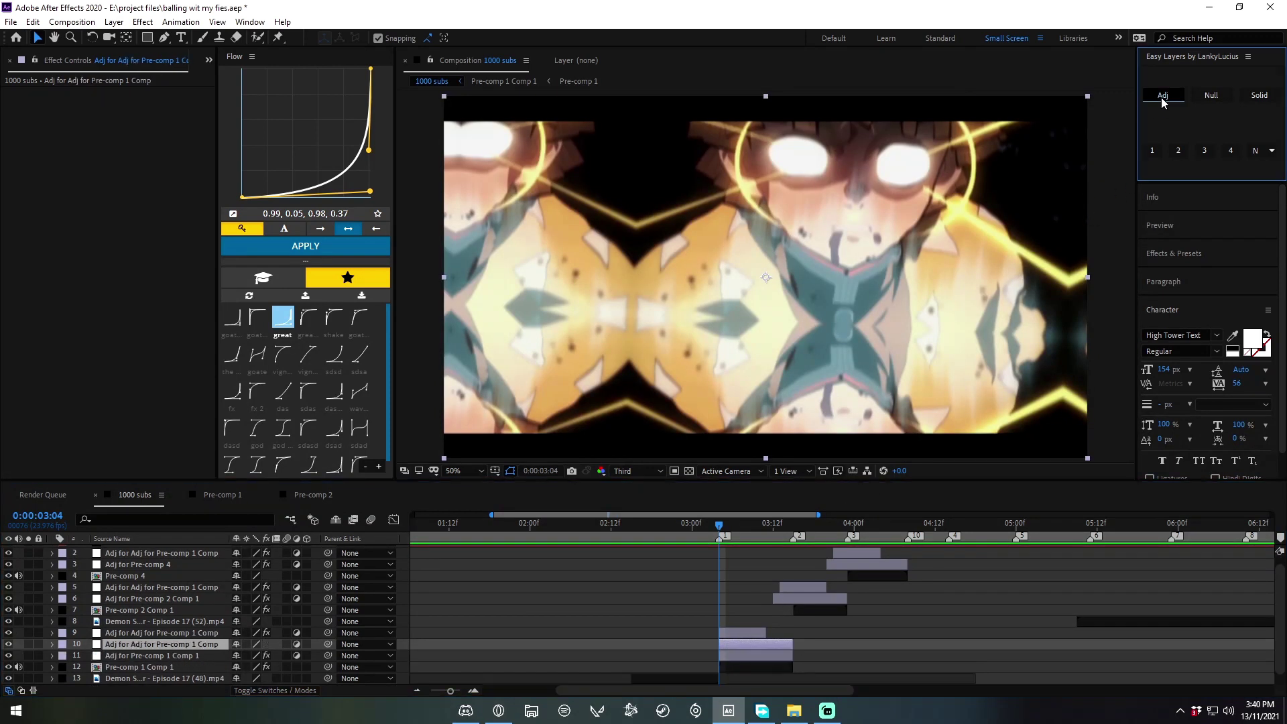
Step: Add a one-frame adjustment layer with Exposure raised to 1.90
left_click(1159, 153)
key("ctrl+space")
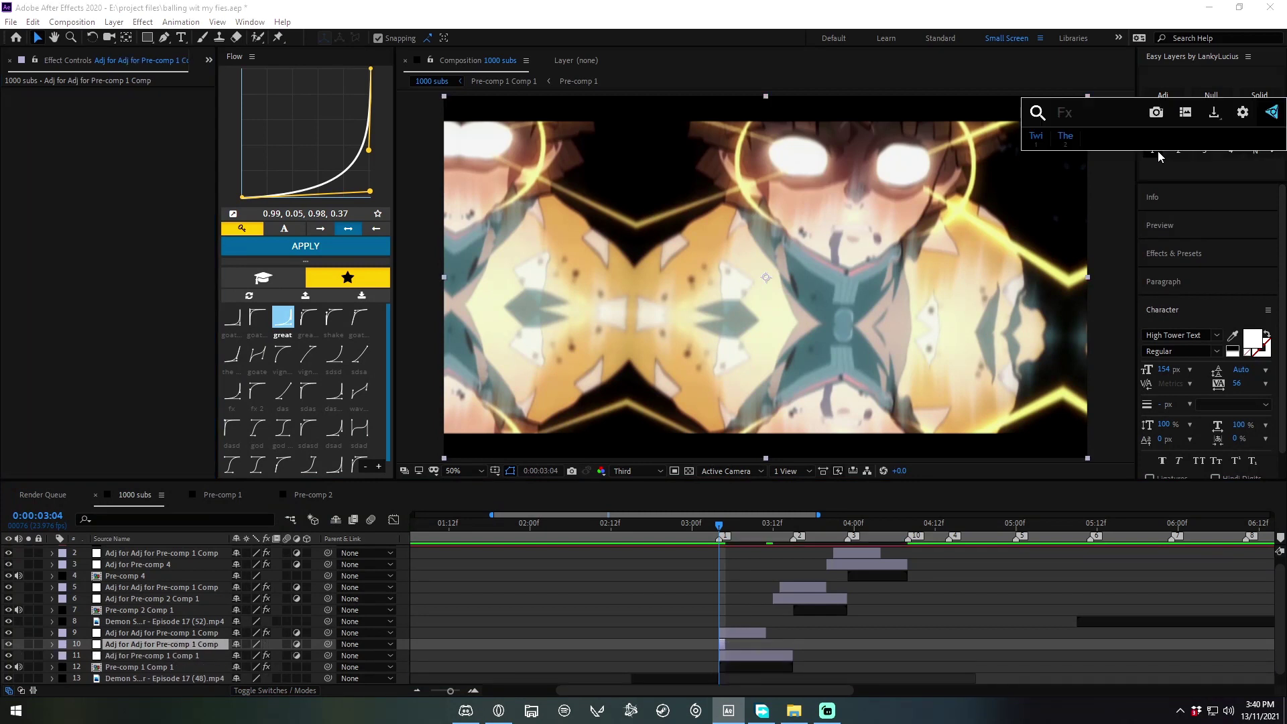
type("off")
key("Return")
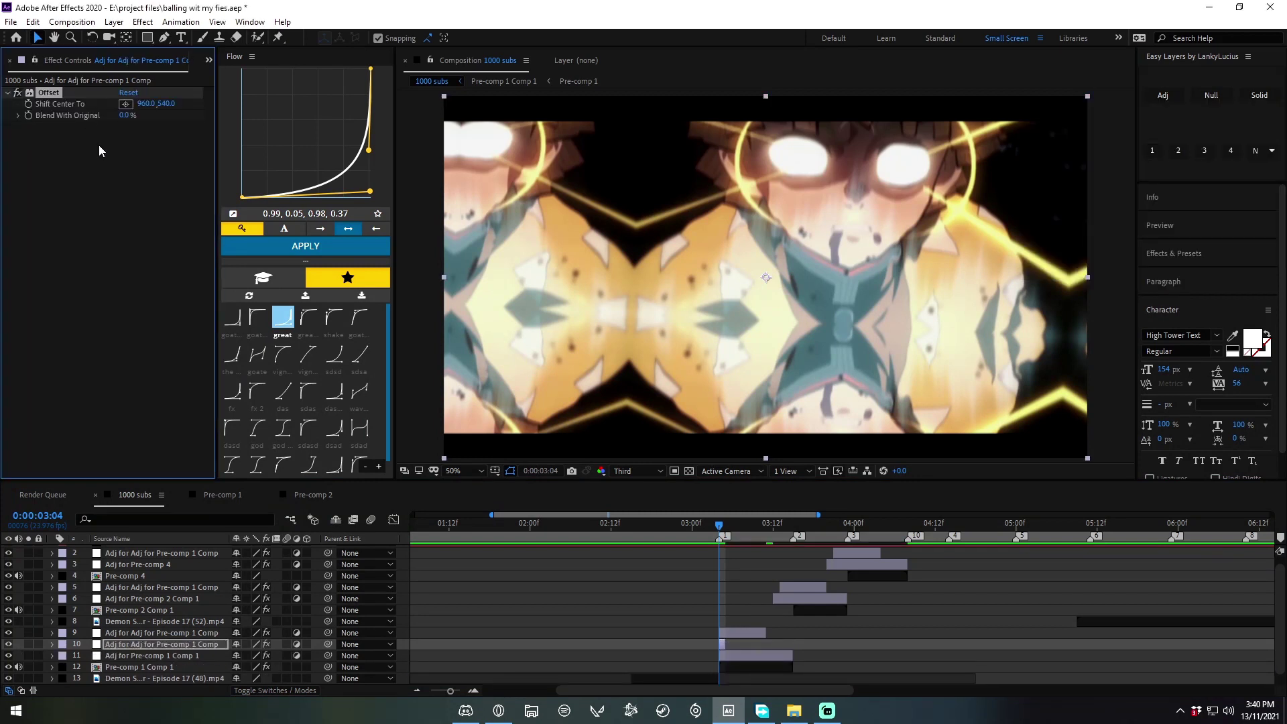
key("ctrl+z")
key("ctrl+space")
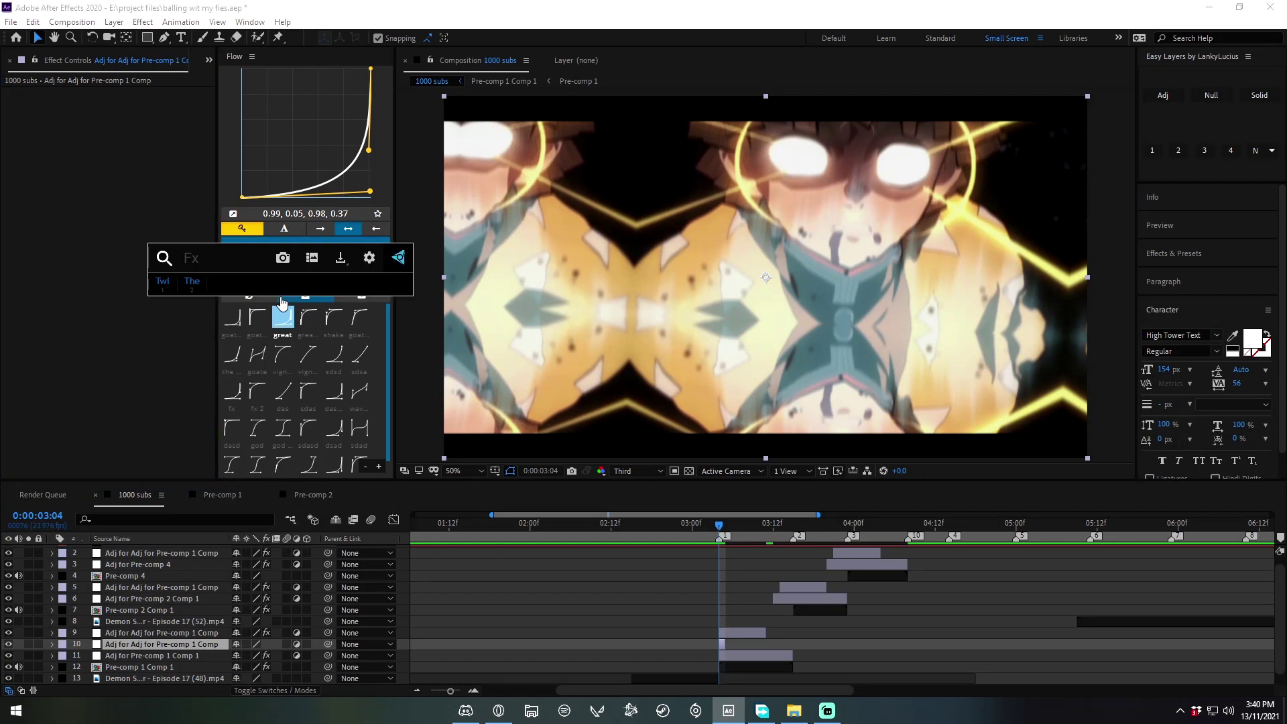
type("expos")
key("Return")
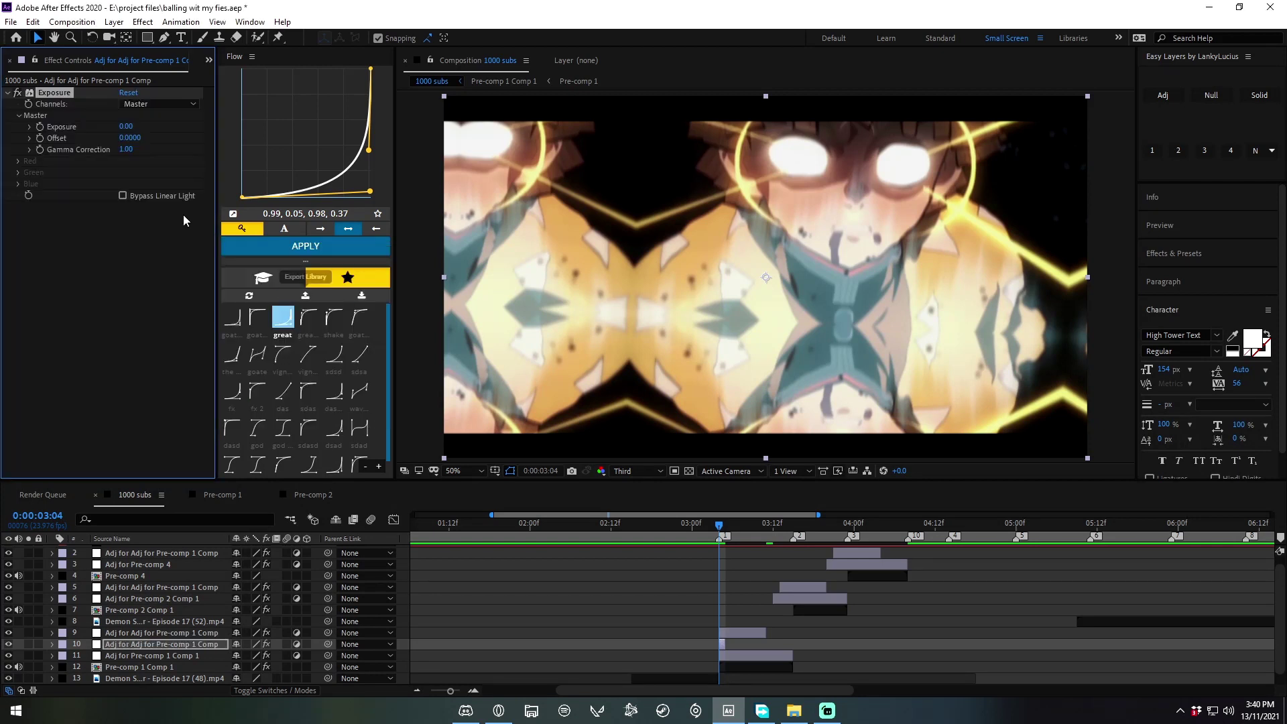
left_click_drag(125, 127, 161, 126)
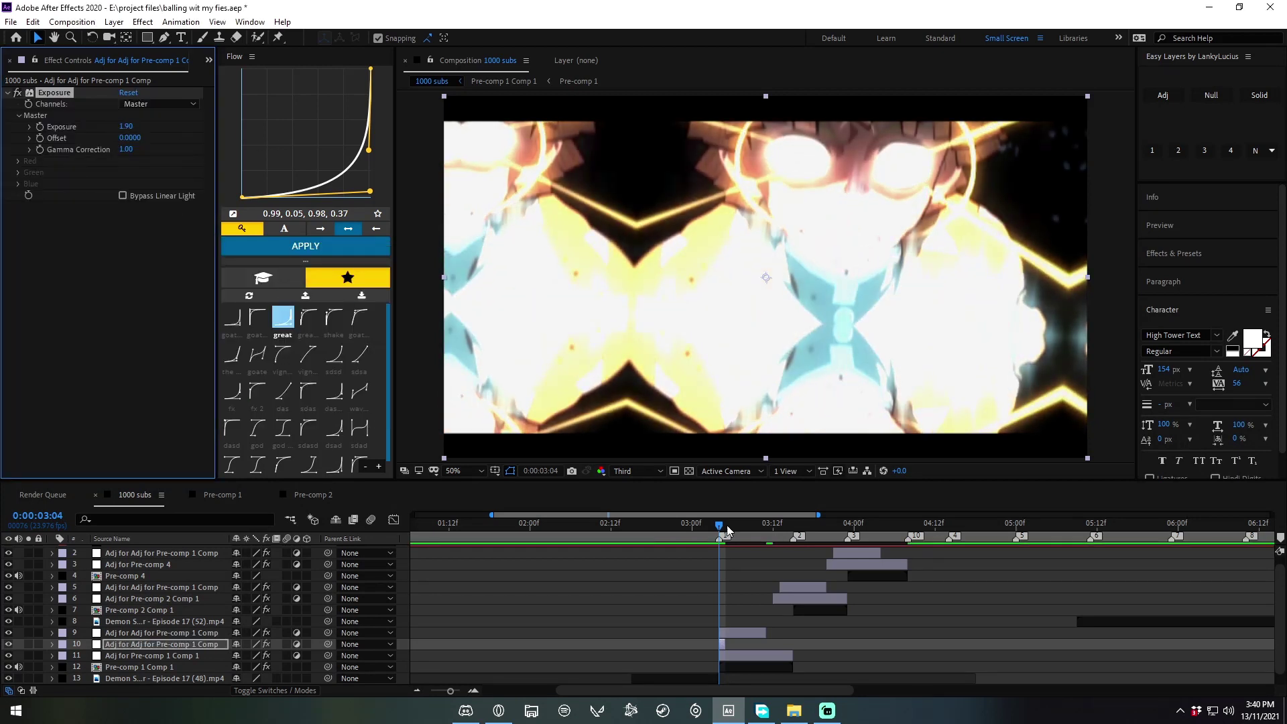
Step: Duplicate the exposure flash, slide the copy later, preview, and open Pre-comp 4
key("ctrl+d")
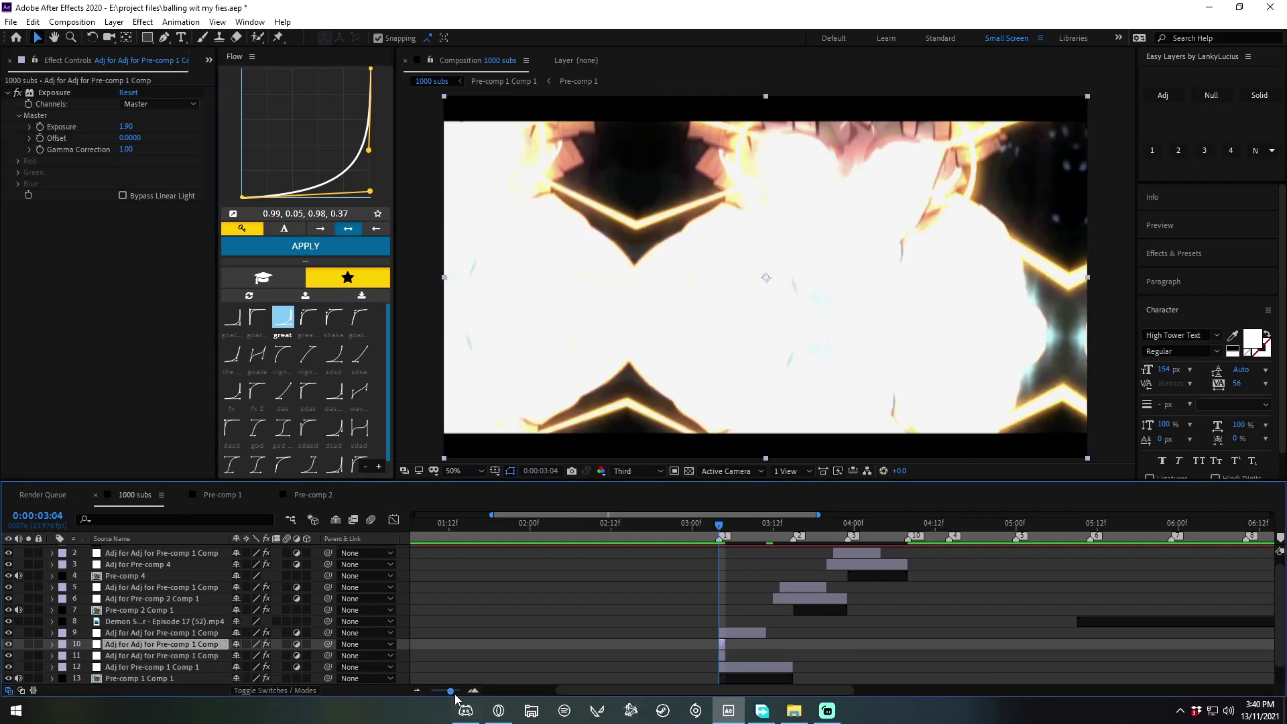
scroll(901, 676, "up", 3)
left_click_drag(856, 649, 905, 648)
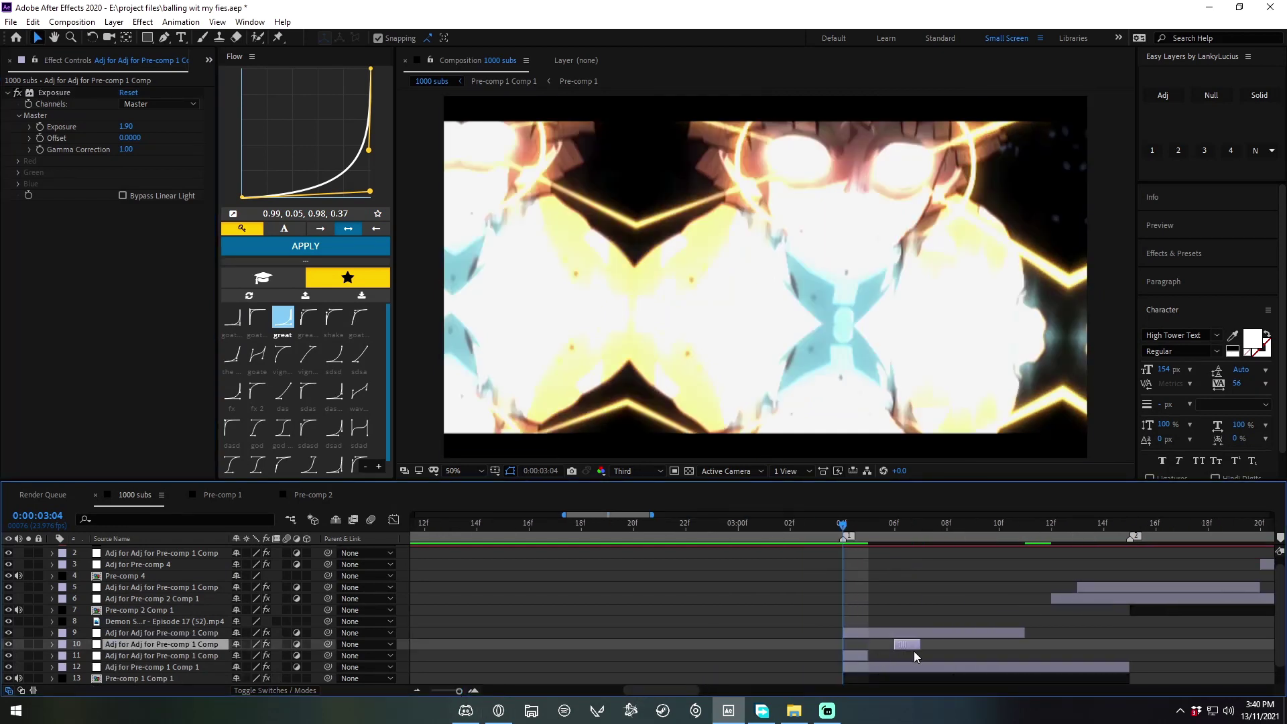
key("space")
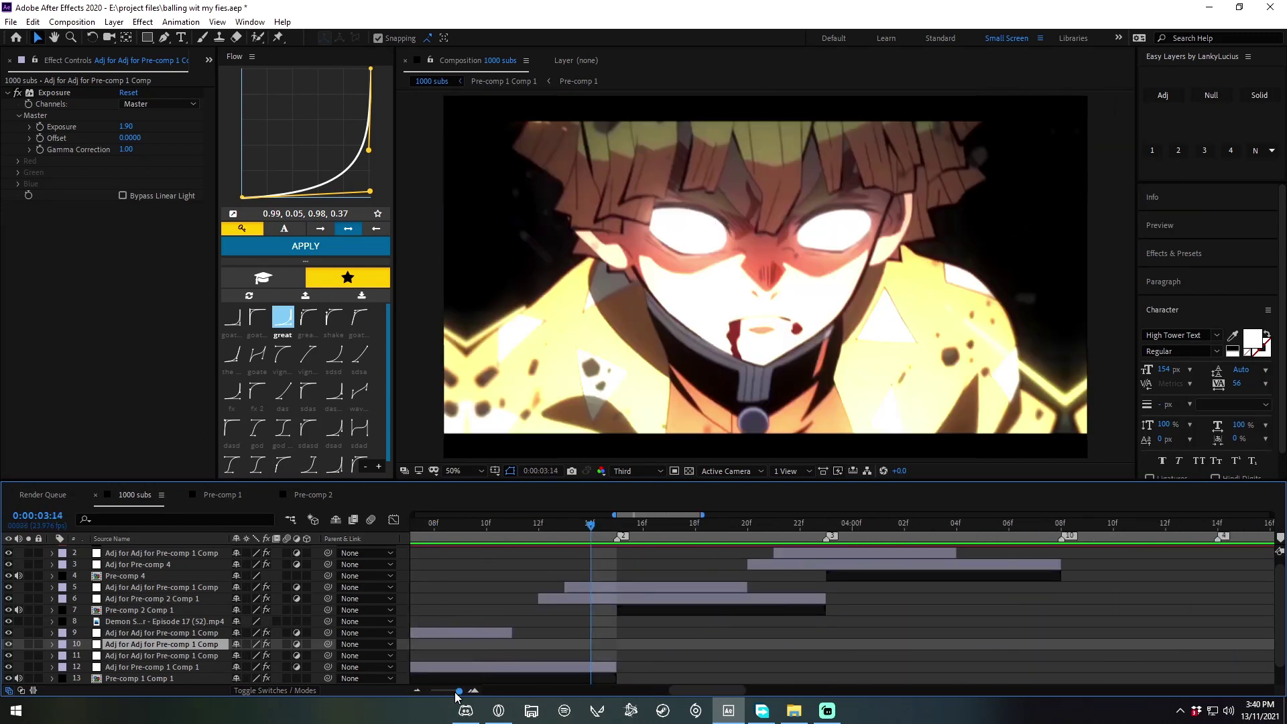
double_click(931, 577)
key("space")
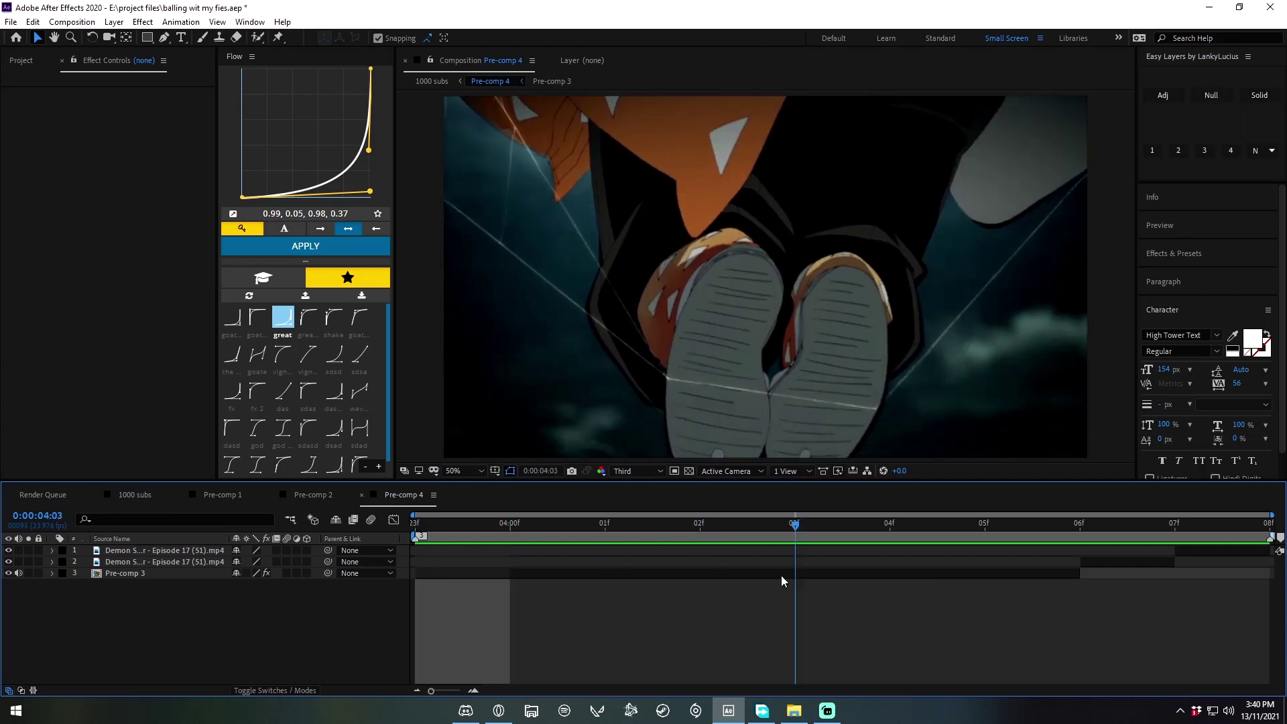
Step: Start a new text layer in Pre-comp 4 using the Who asks Satan font
left_click(557, 562)
left_click(441, 617)
left_click(181, 37)
left_click(619, 274)
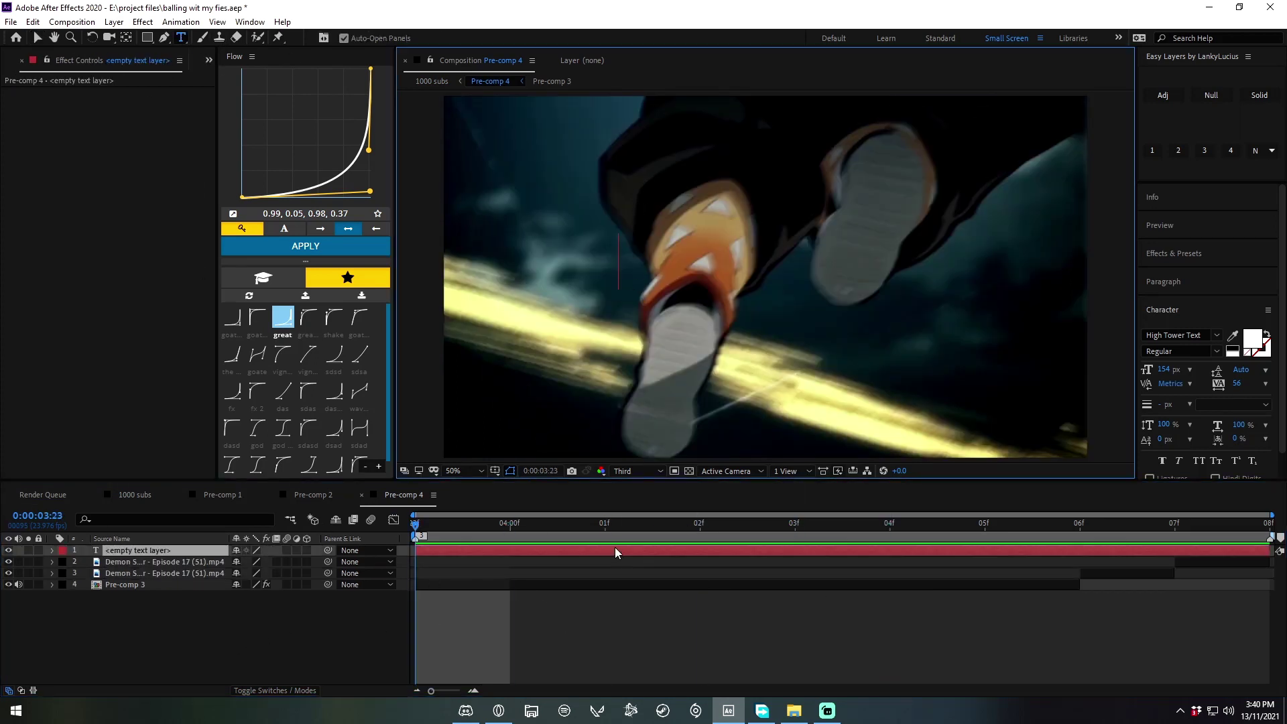
left_click(1208, 332)
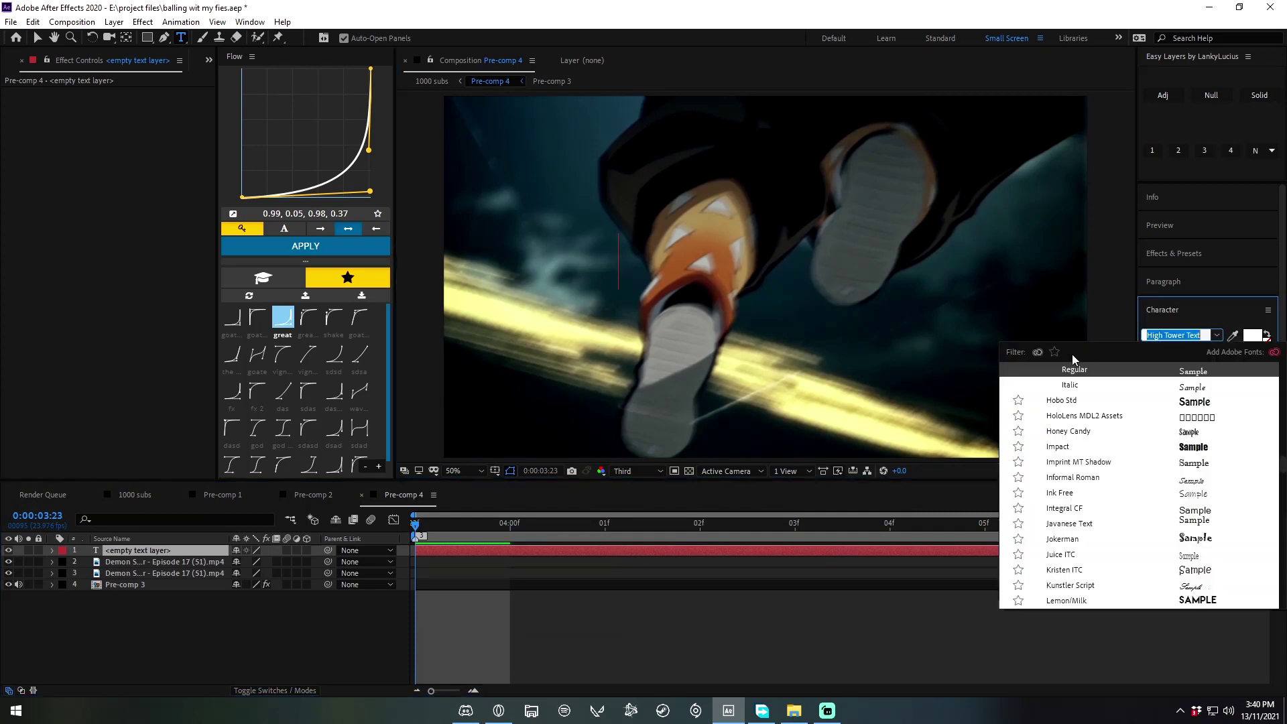
type("whg")
key("BackSpace")
type("o s")
key("BackSpace")
key("BackSpace")
key("BackSpace")
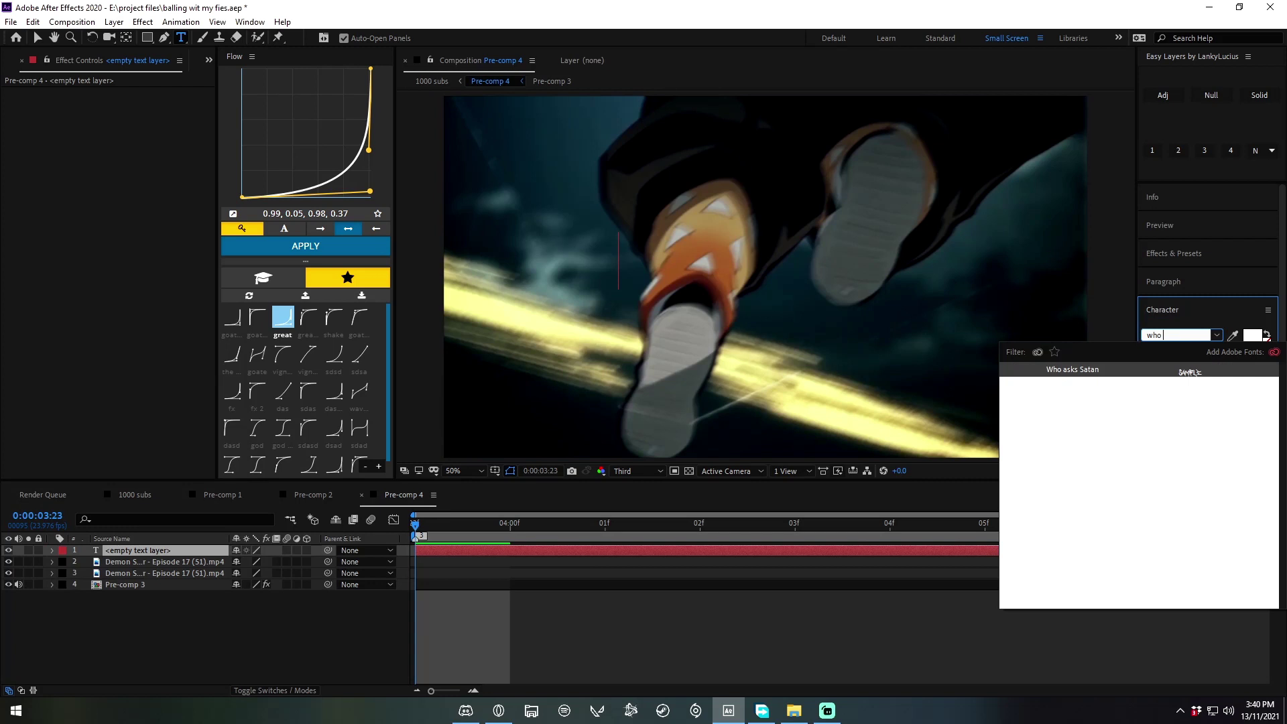
type("srt")
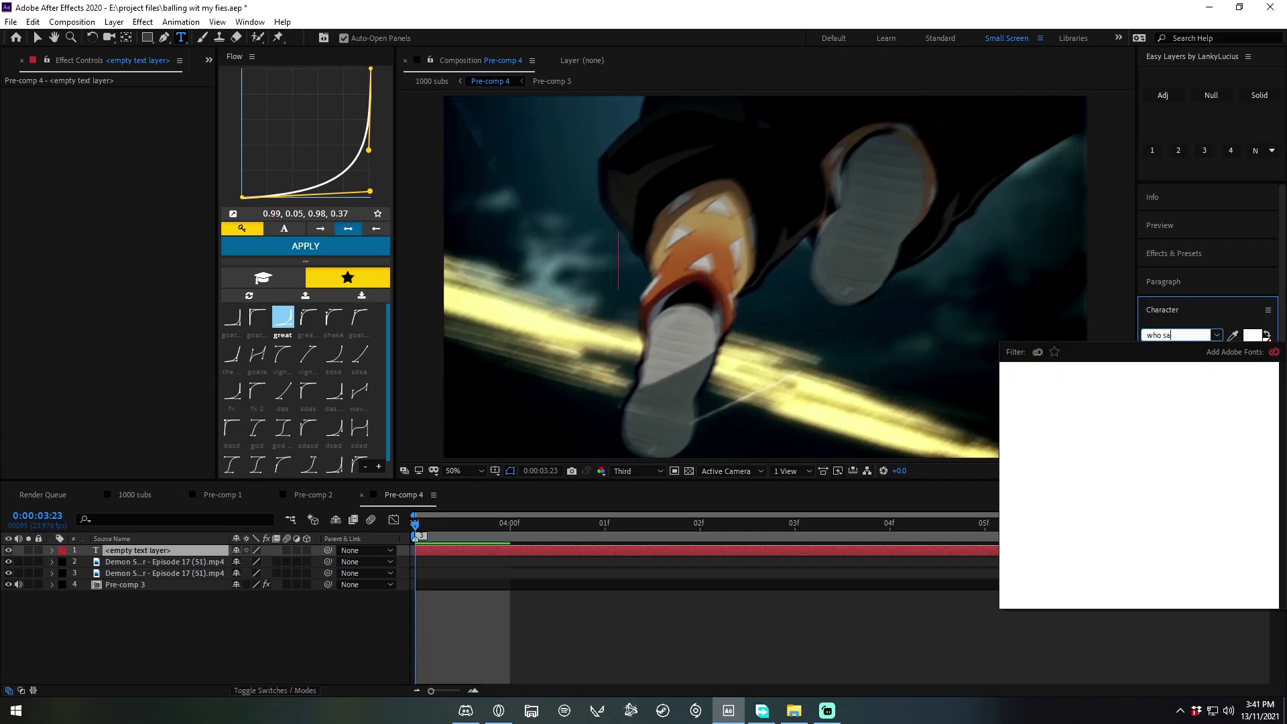
key("BackSpace")
type("ask")
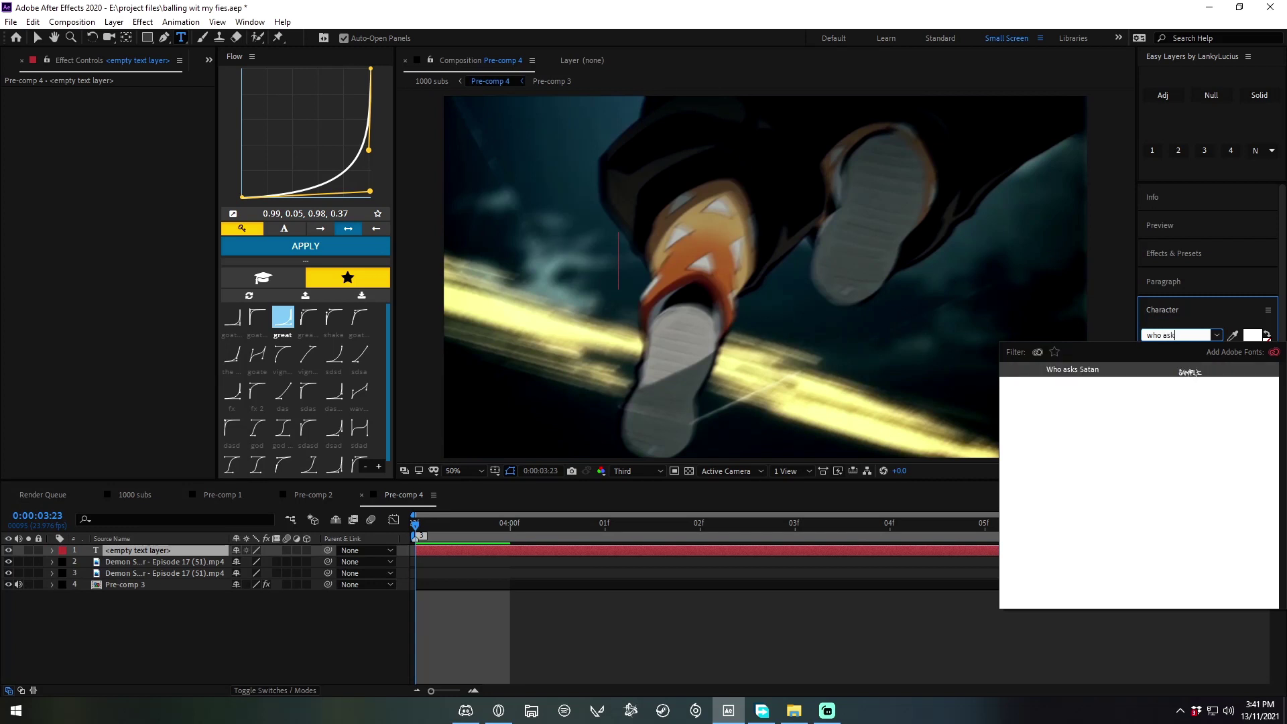
key("Return")
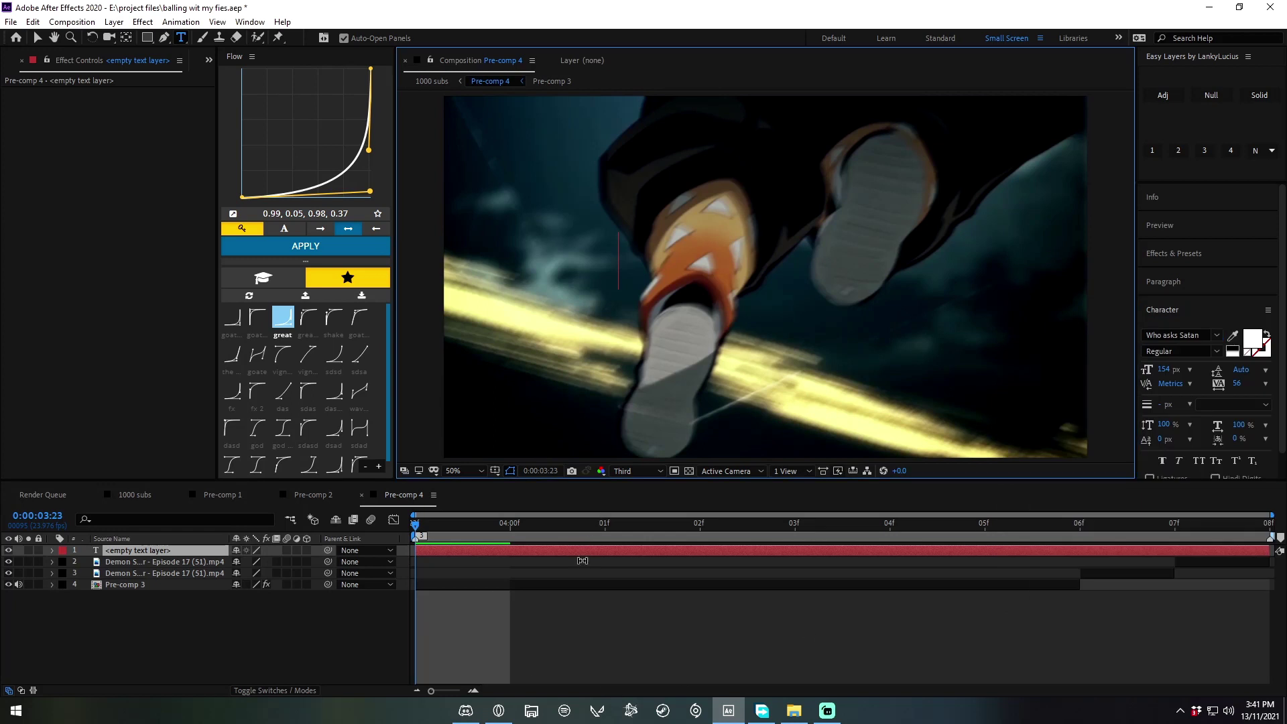
Step: Type the title 'T W O S E A T' with spaced letters and move it below frame centre
type("T W")
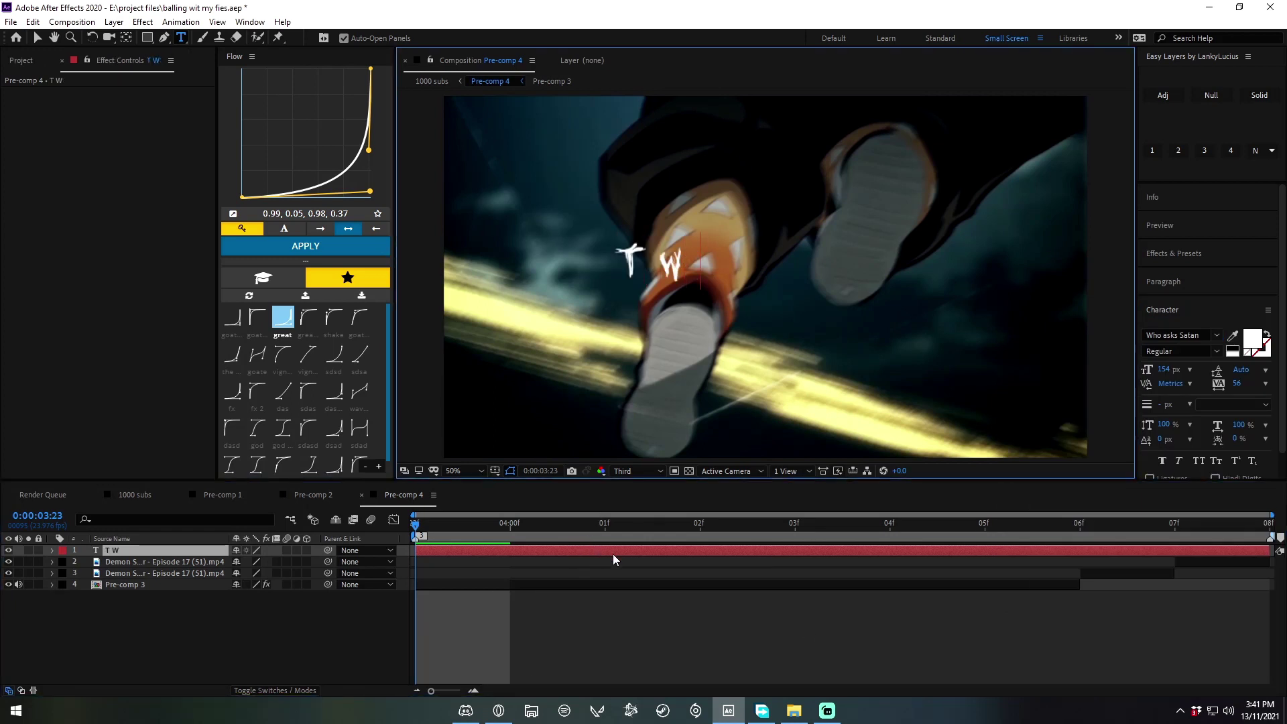
type(" O S")
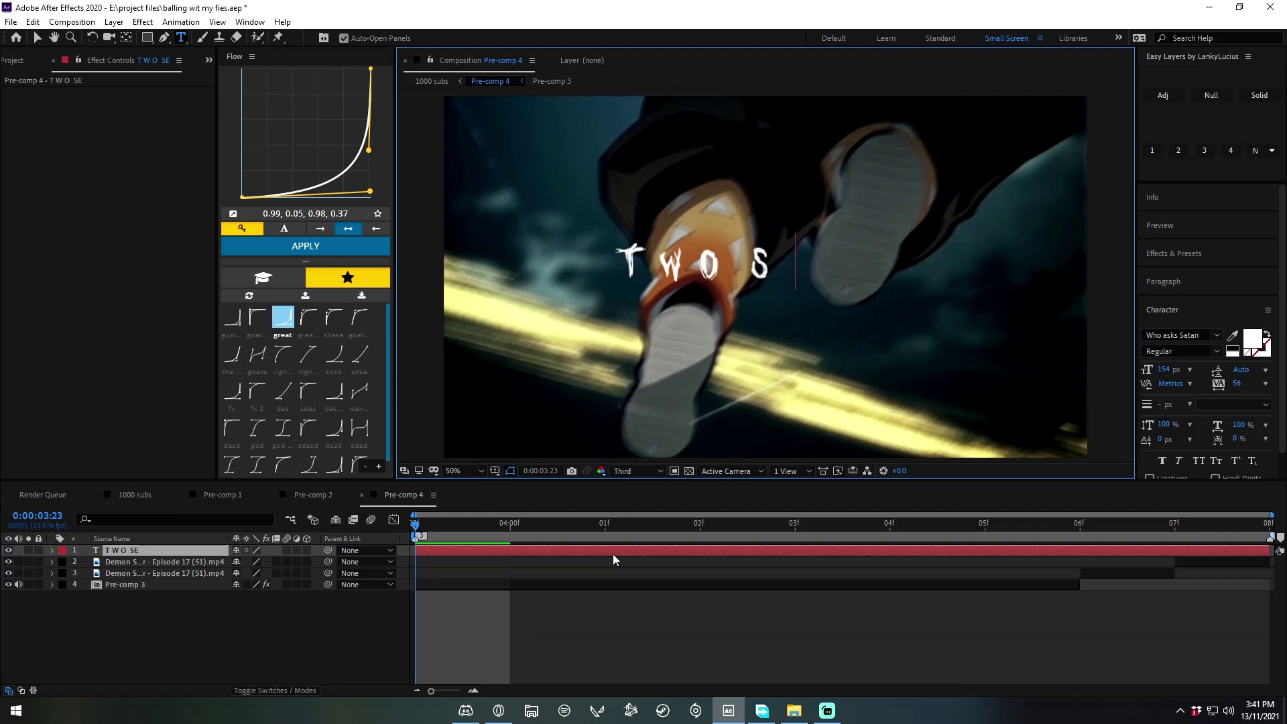
type("EA")
key("BackSpace")
key("BackSpace")
type("SE")
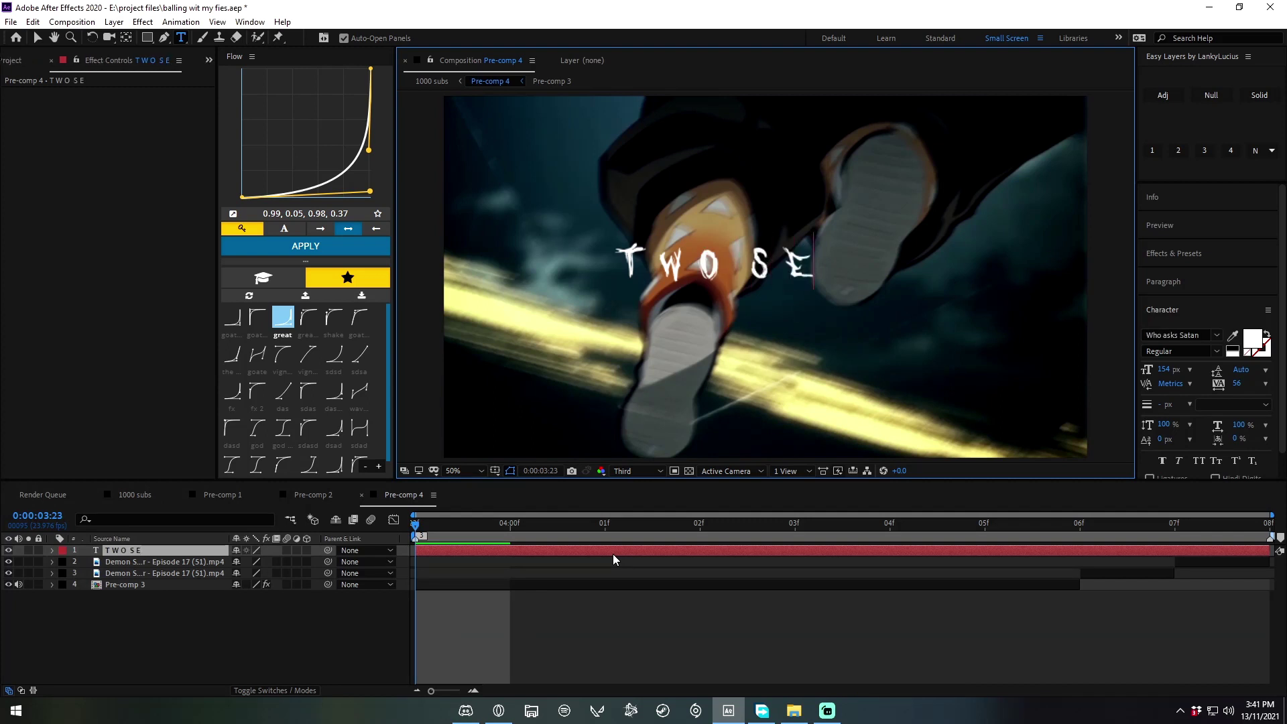
type("AT")
left_click(668, 264)
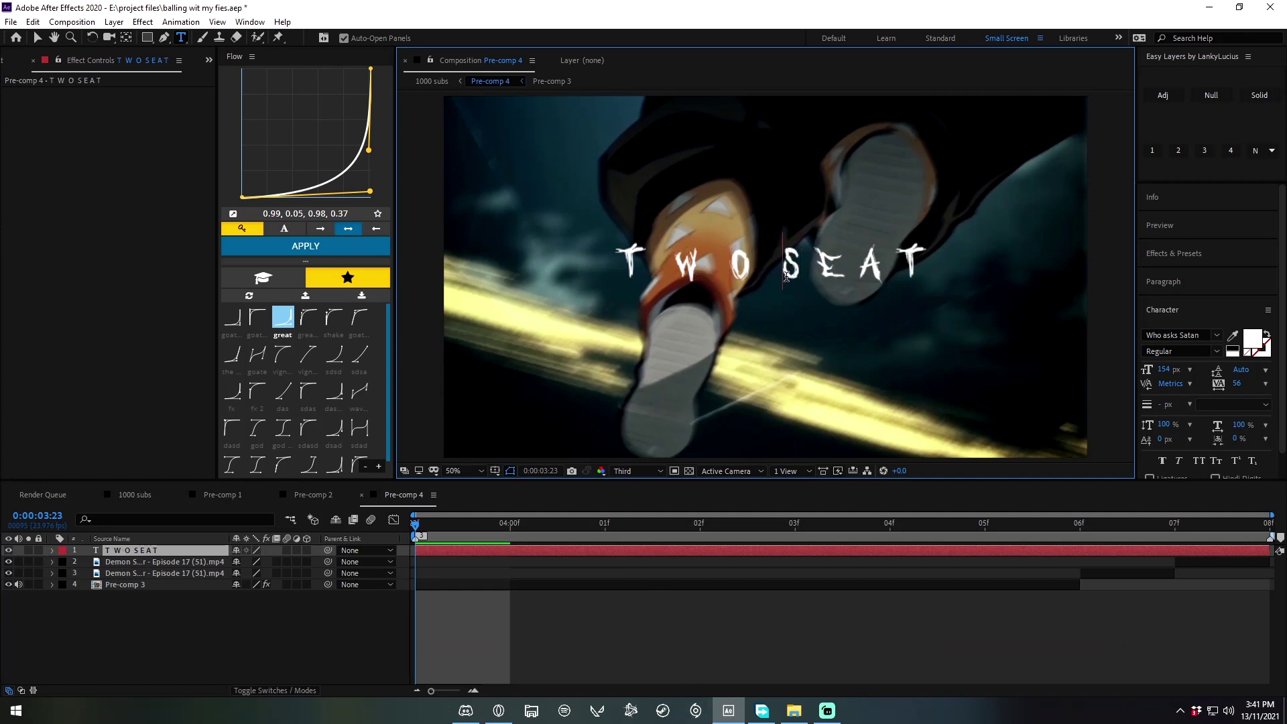
left_click(891, 271)
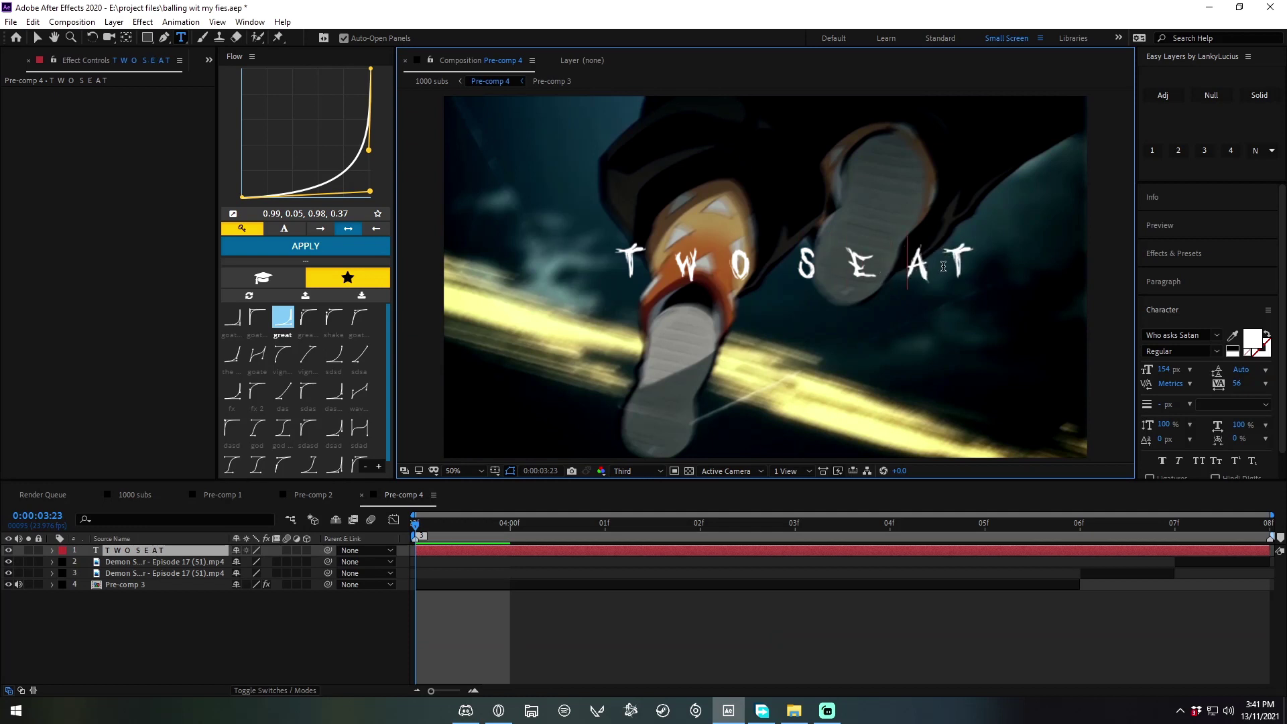
left_click(655, 561)
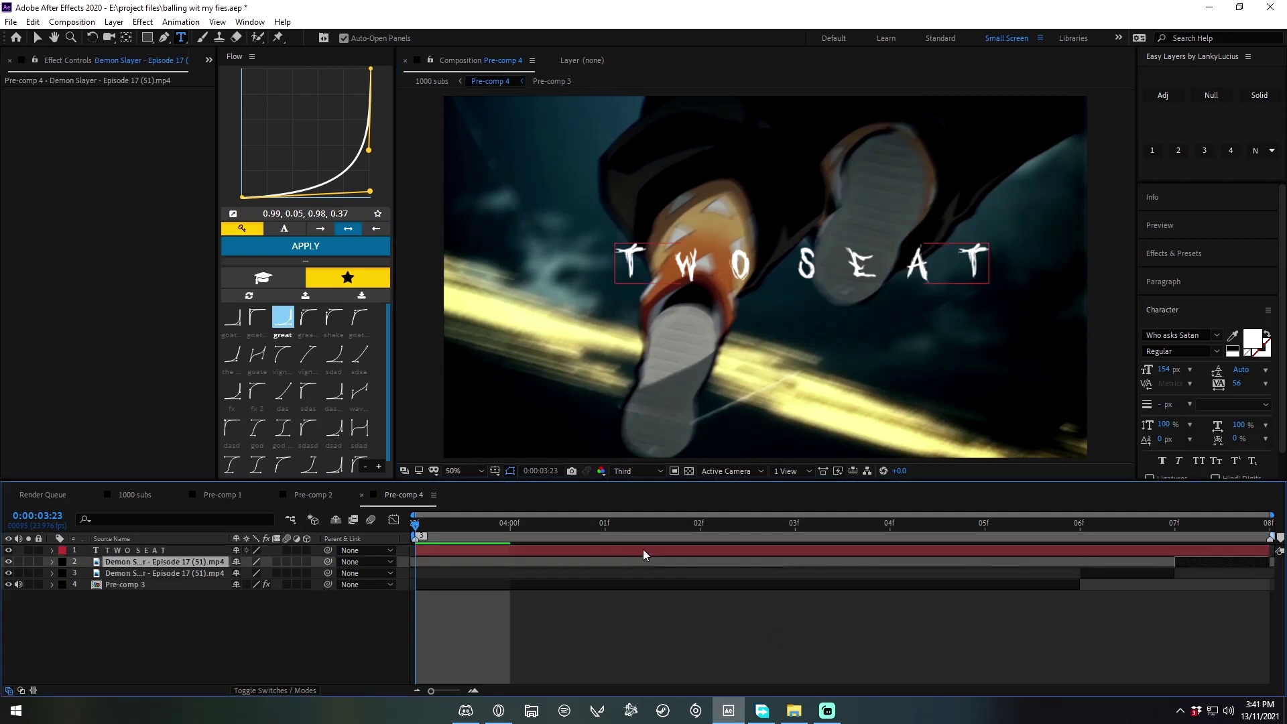
key("v")
mouse_move(739, 267)
left_mouse_down()
mouse_move(717, 309)
mouse_move(702, 302)
left_mouse_up()
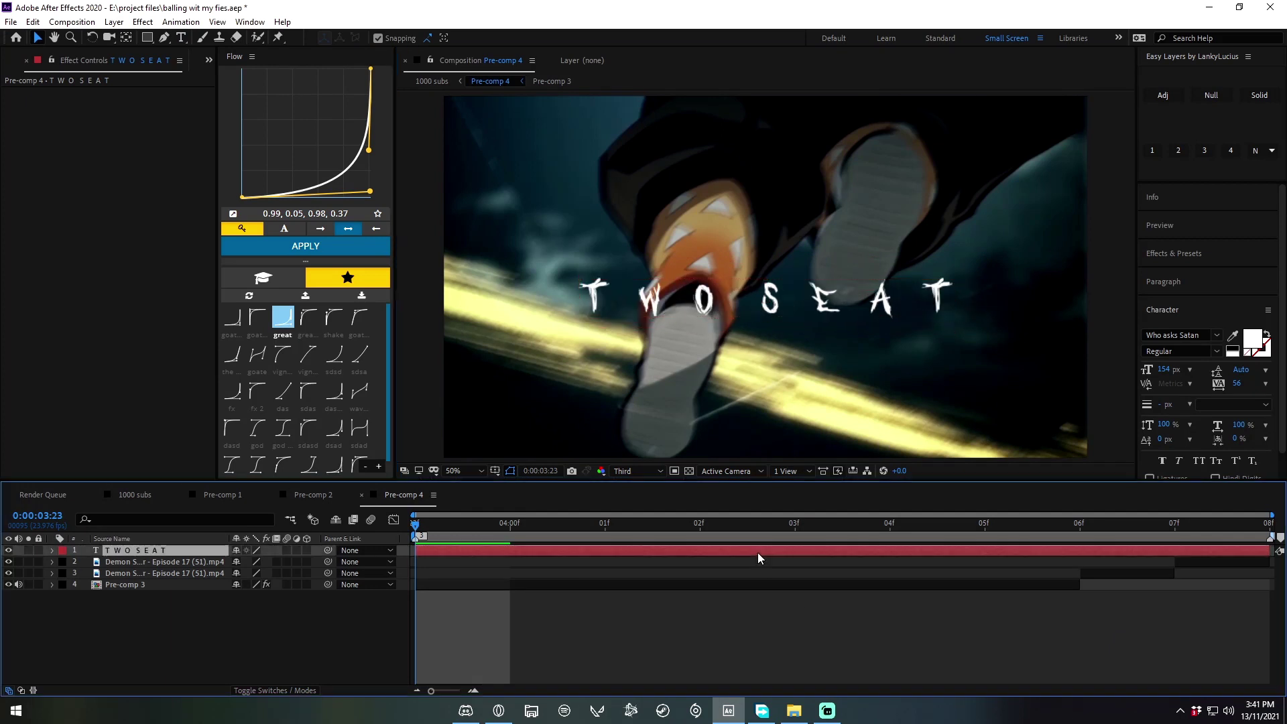
Step: Apply Deep Glow to the TWO SEAT title with Unmute on to remove the black box
key("ctrl+space")
type("deep")
key("Return")
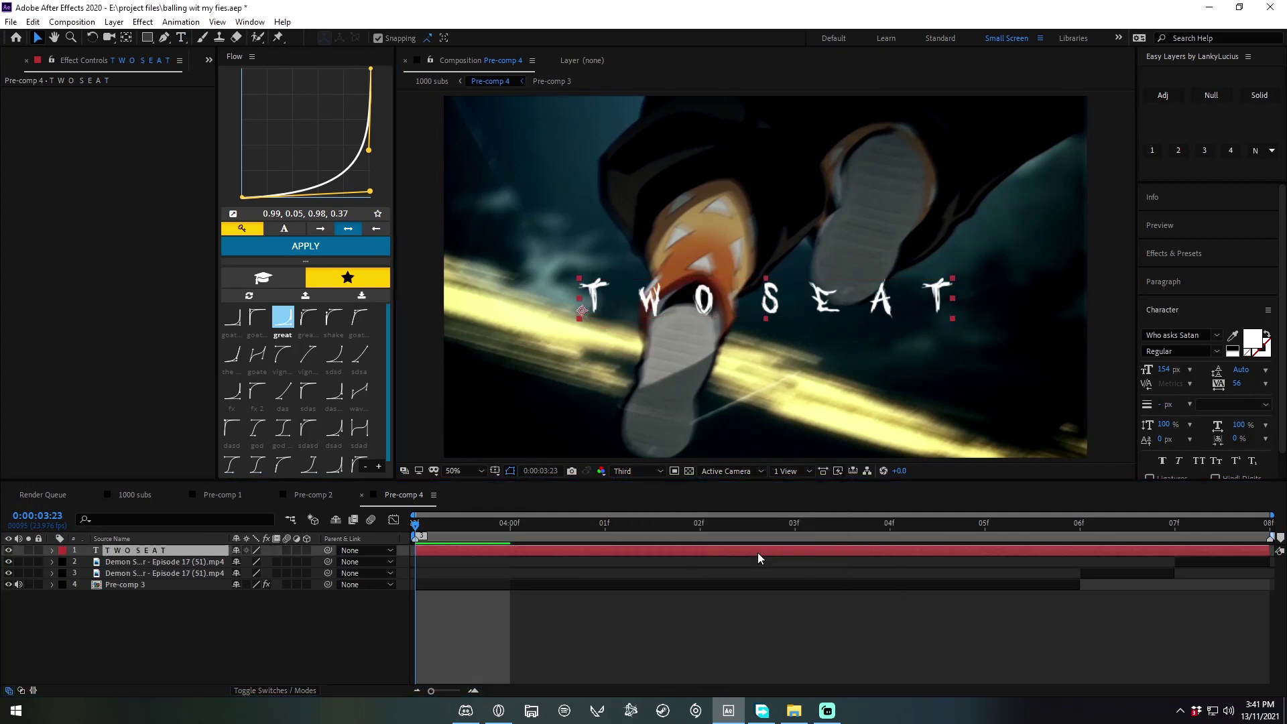
left_click(776, 606)
left_click(636, 548)
Step: Add Optics Compensation with Reverse Lens Distortion at Field Of View 80.5, then preview 1000 subs
key("ctrl+space")
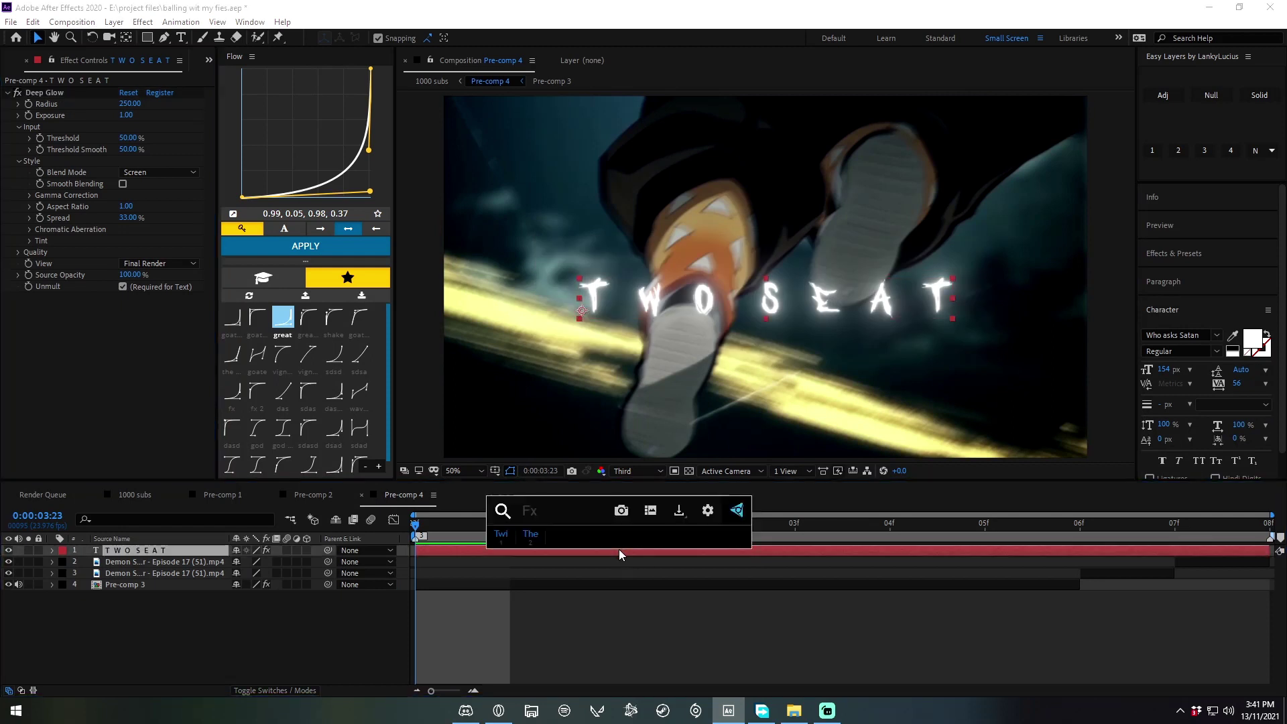
type("optic")
left_click(577, 567)
left_click(122, 321)
mouse_move(124, 309)
left_mouse_down()
mouse_move(780, 314)
mouse_move(670, 315)
left_mouse_up()
left_click(738, 613)
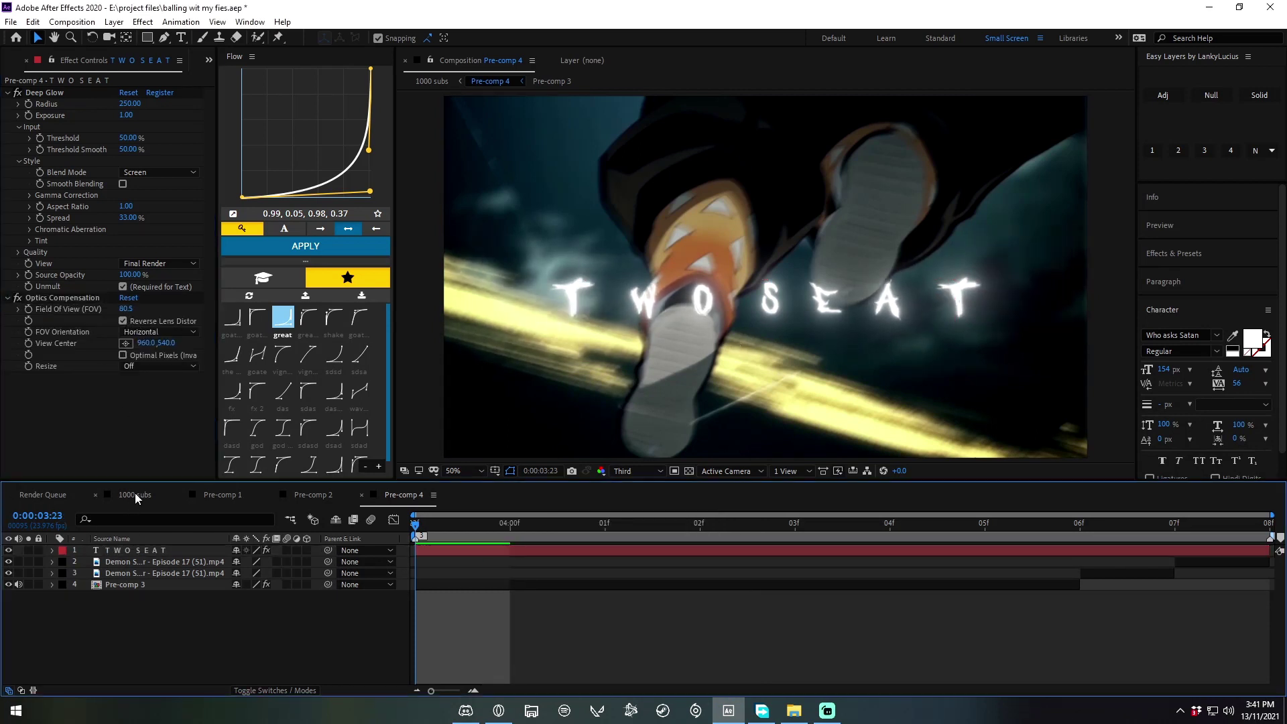
left_click(136, 498)
key("space")
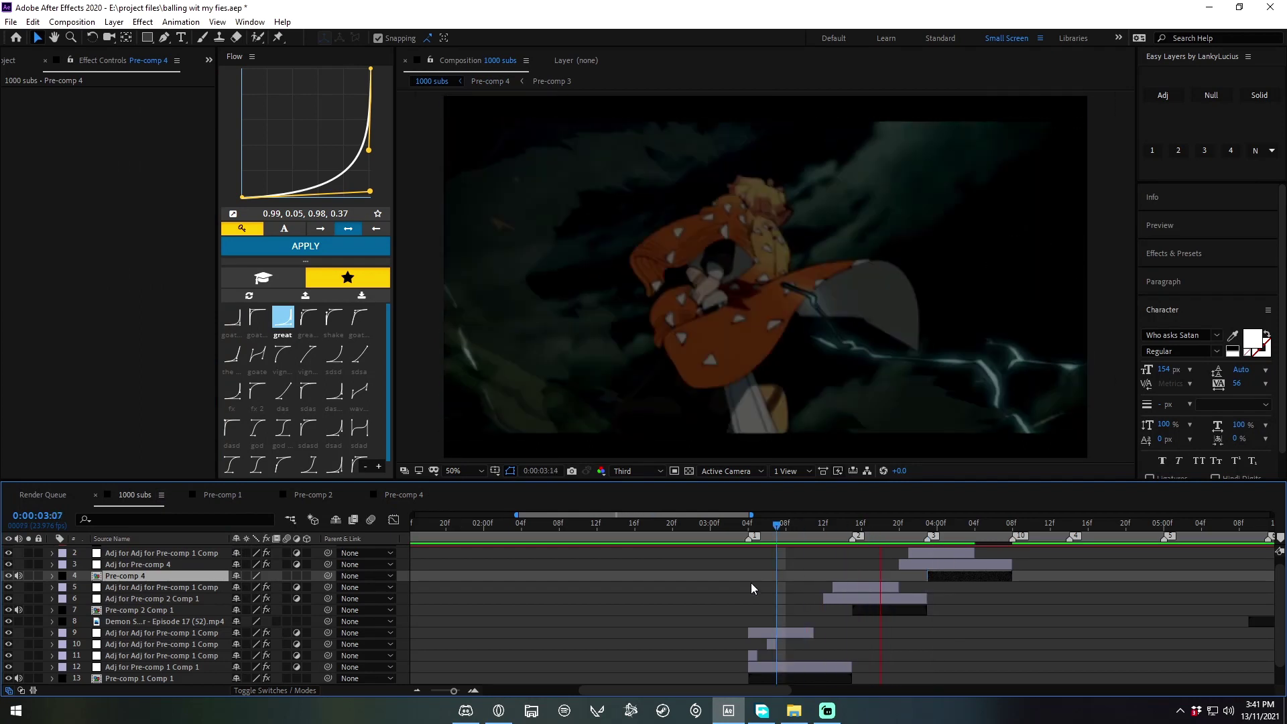
Step: Preview the edit from 0:00:03:18 and park on the title frame 0:00:04:07
left_click(936, 532)
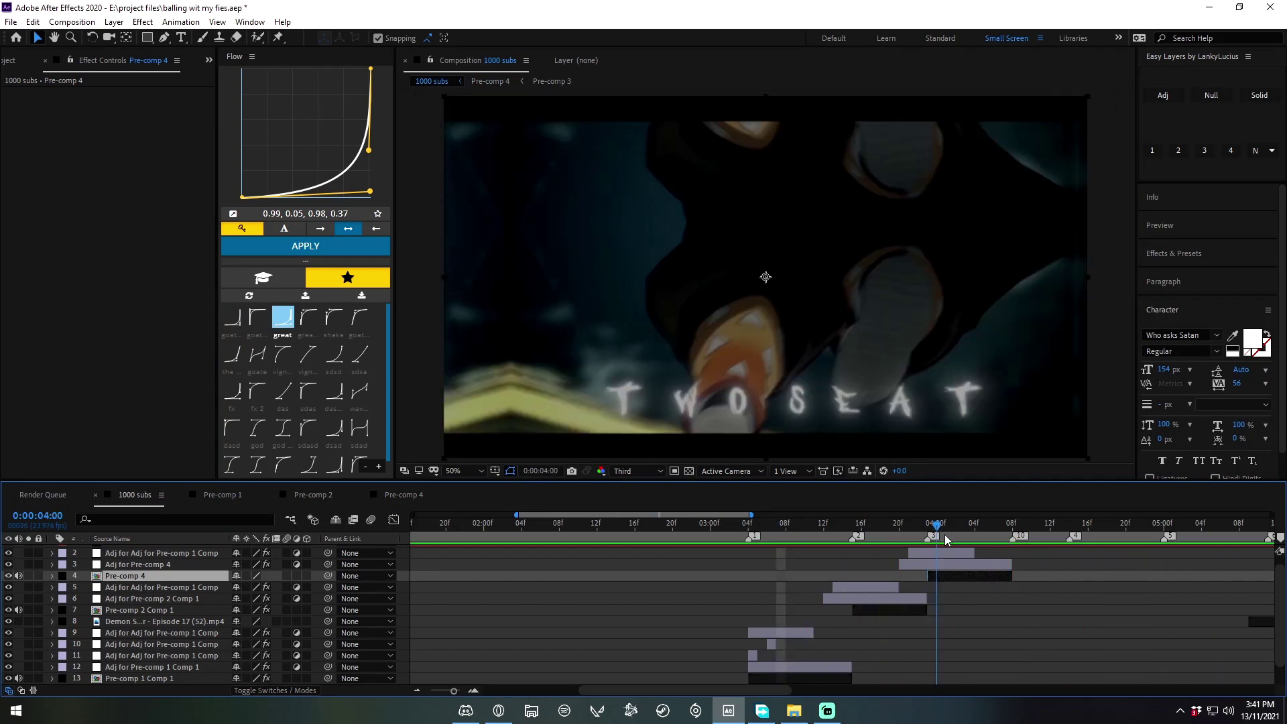
left_click_drag(947, 539, 879, 617)
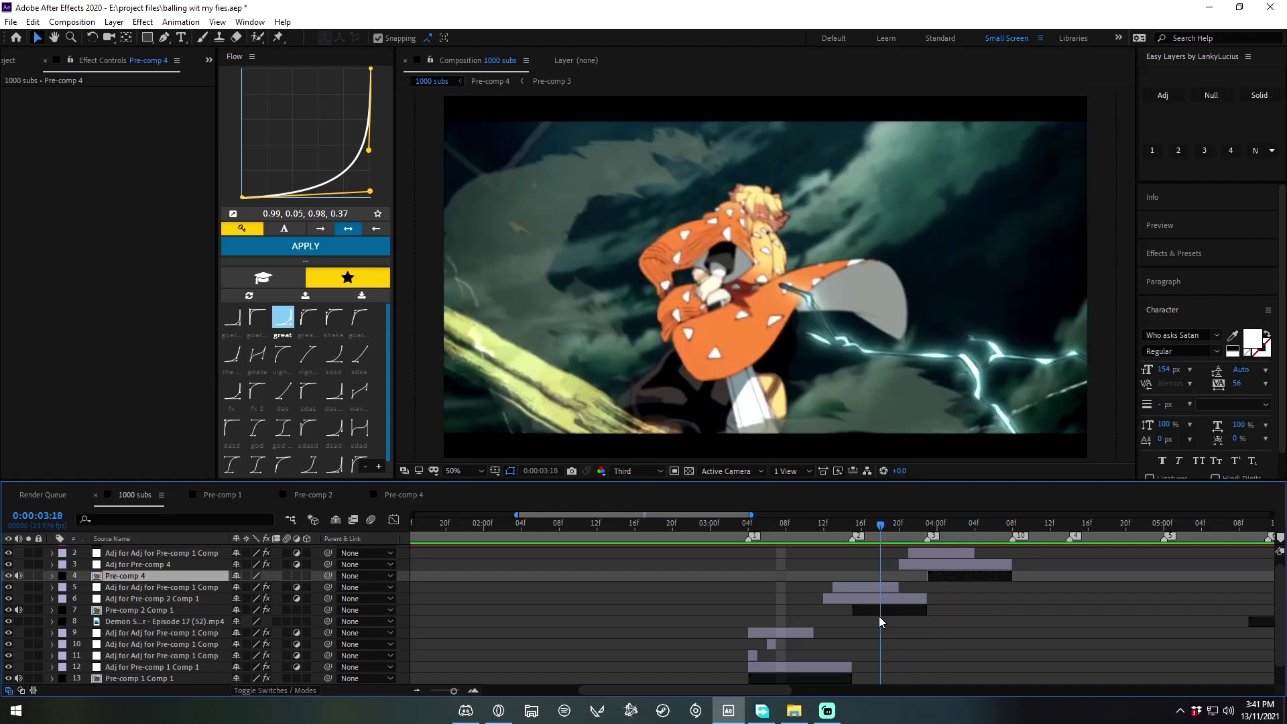
key("space")
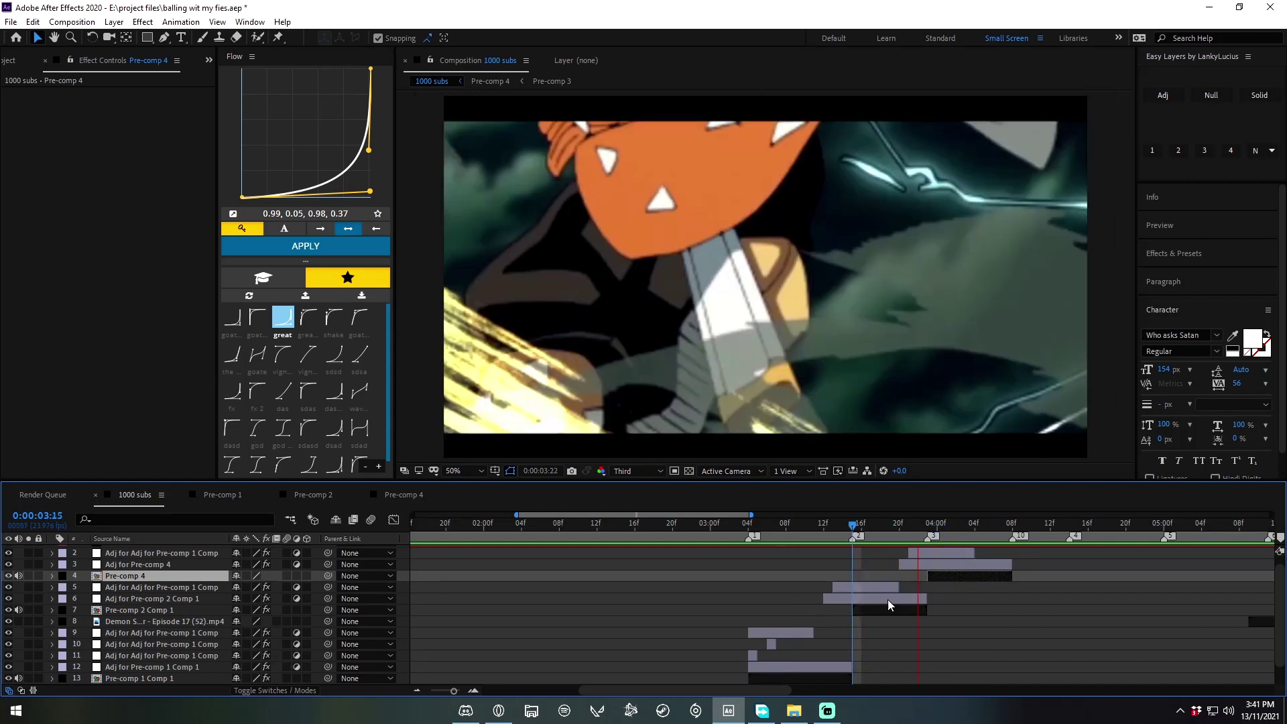
left_click_drag(985, 524, 1003, 556)
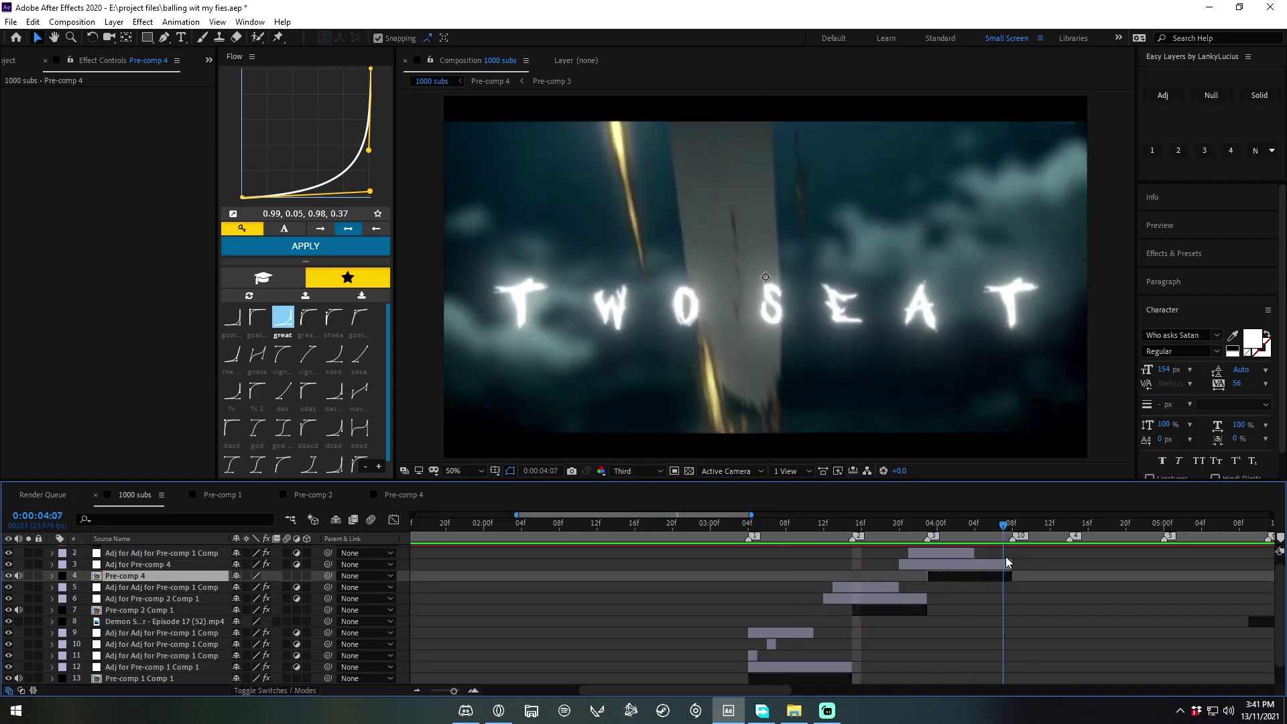
left_click(1005, 564)
left_click(987, 576)
left_click(999, 564)
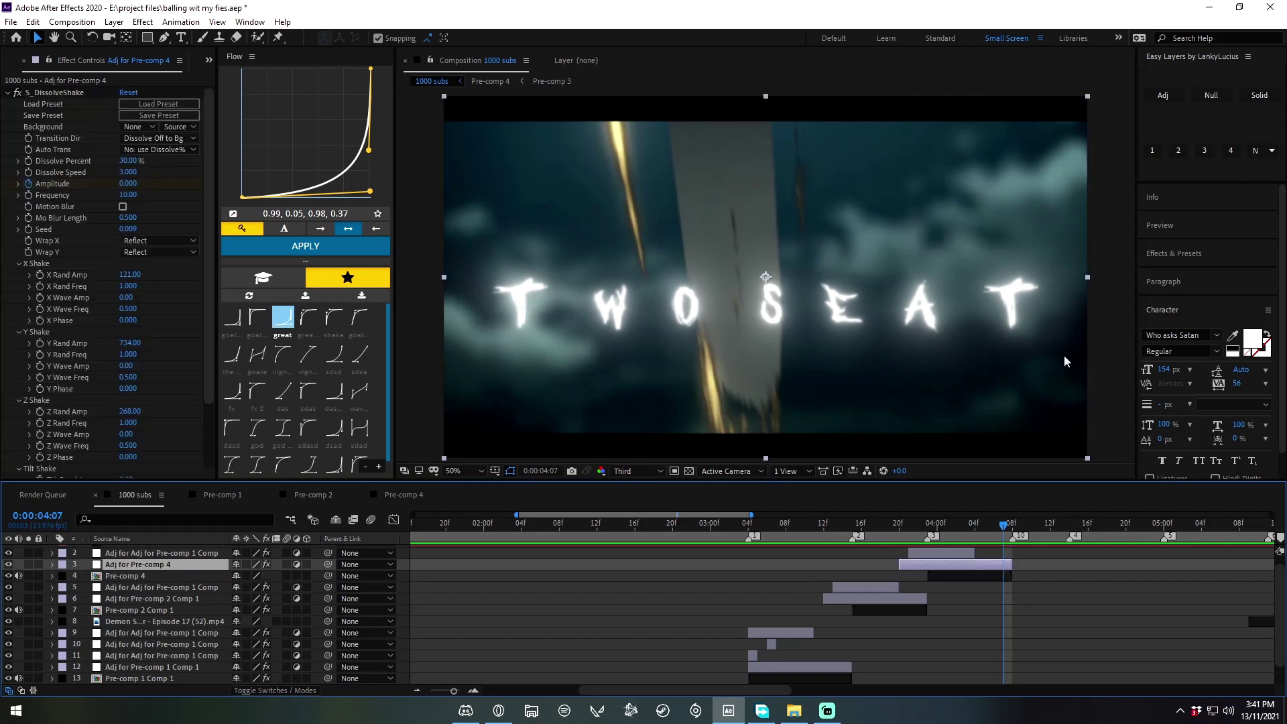
Step: Add an adjustment layer directly above Pre-comp 4 and apply S_DissolveShake to it
left_click(1164, 101)
key("ctrl+space")
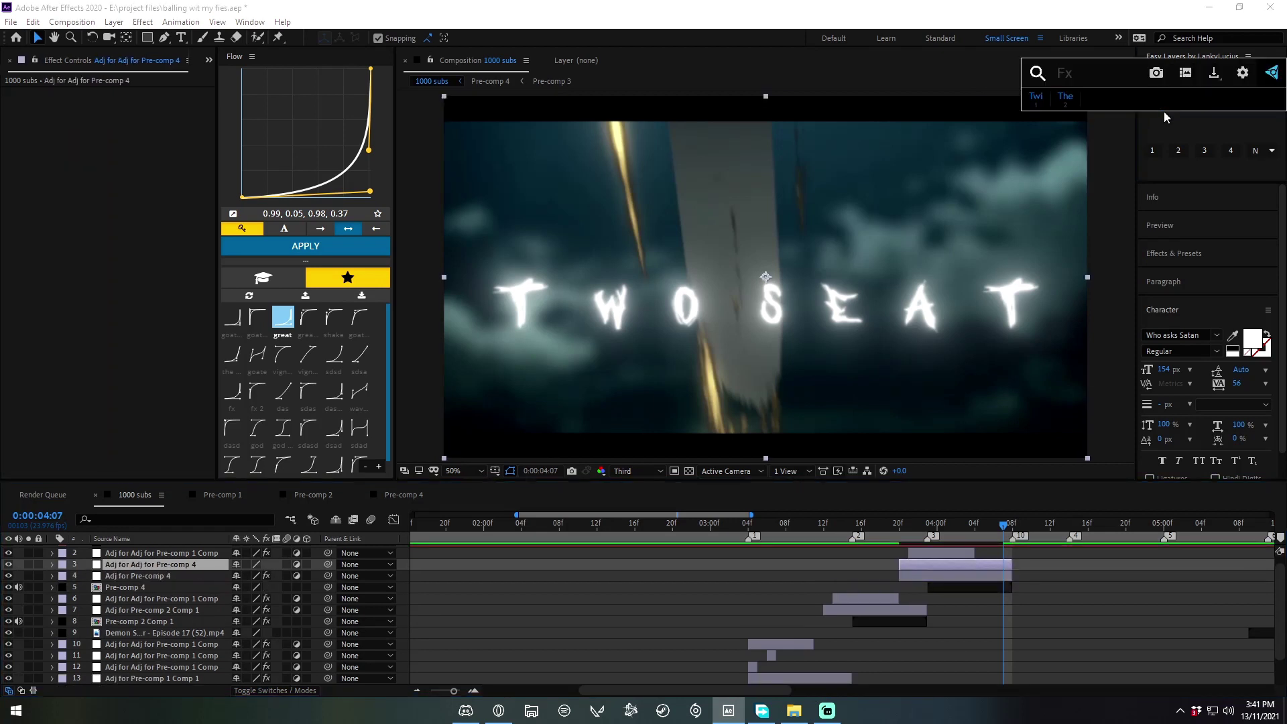
key("Escape")
key("ctrl+z")
left_click(995, 574)
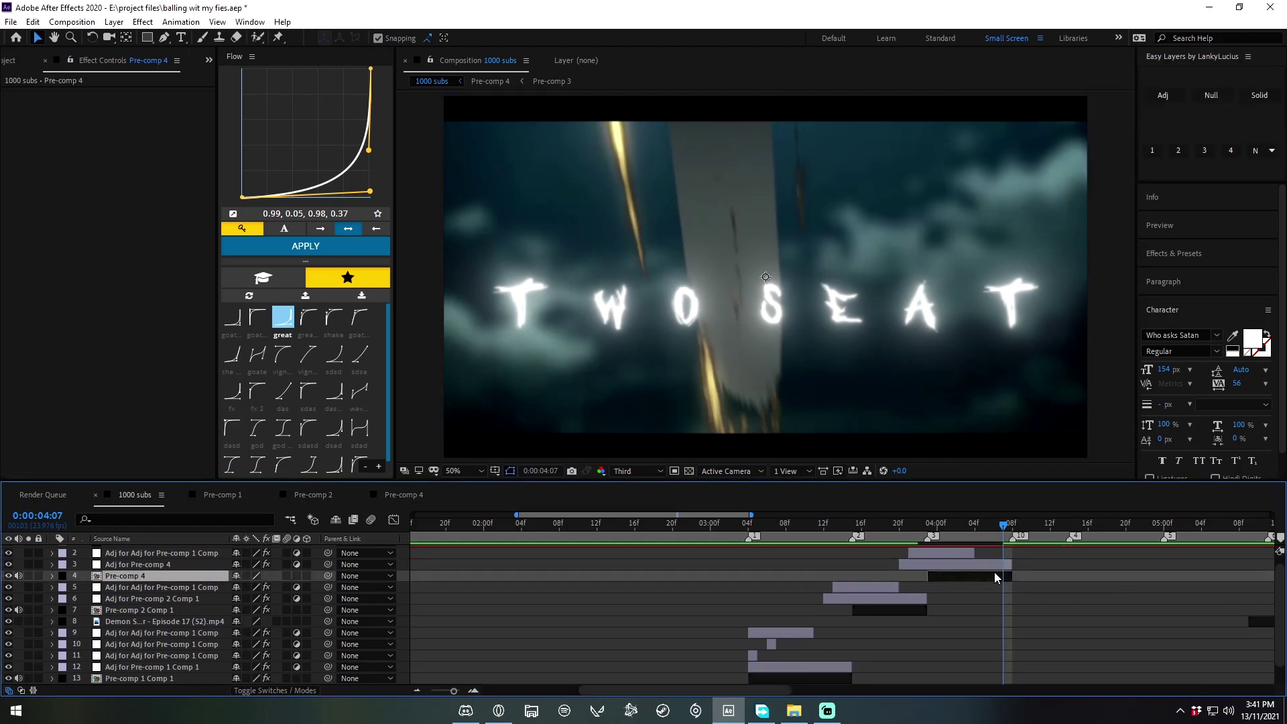
left_click(1152, 104)
key("ctrl+space")
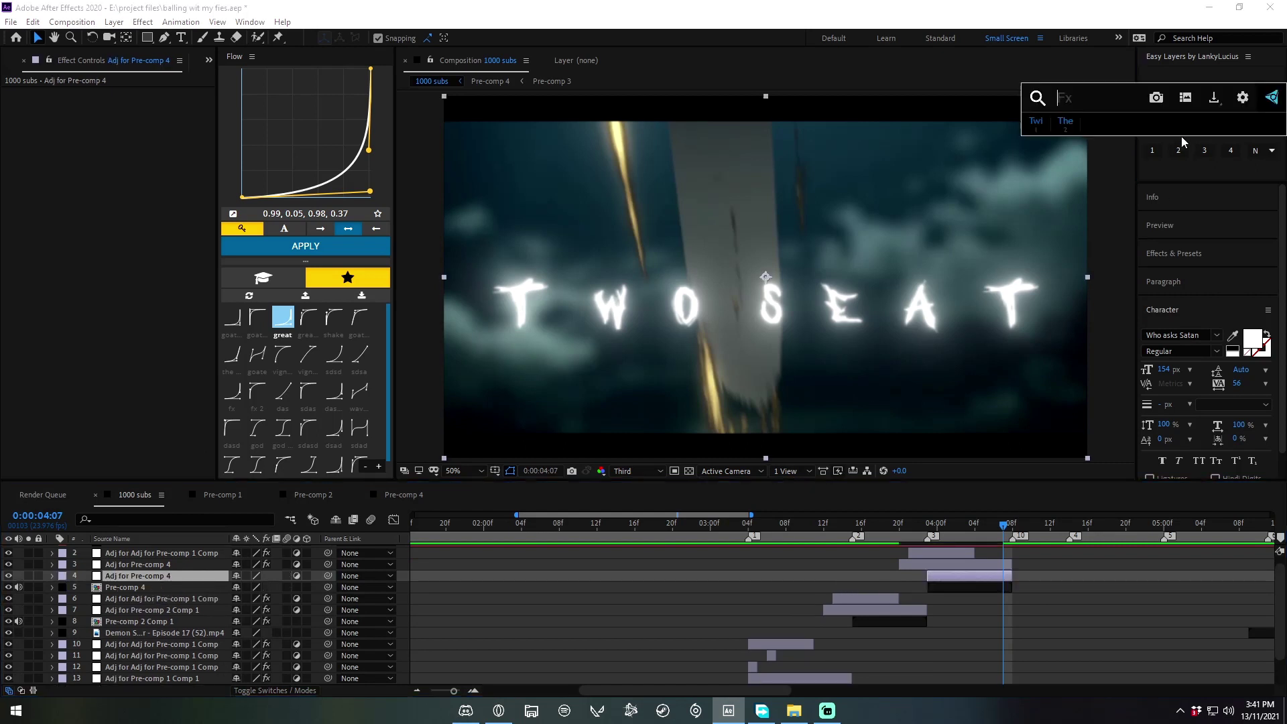
type("s_d")
key("Return")
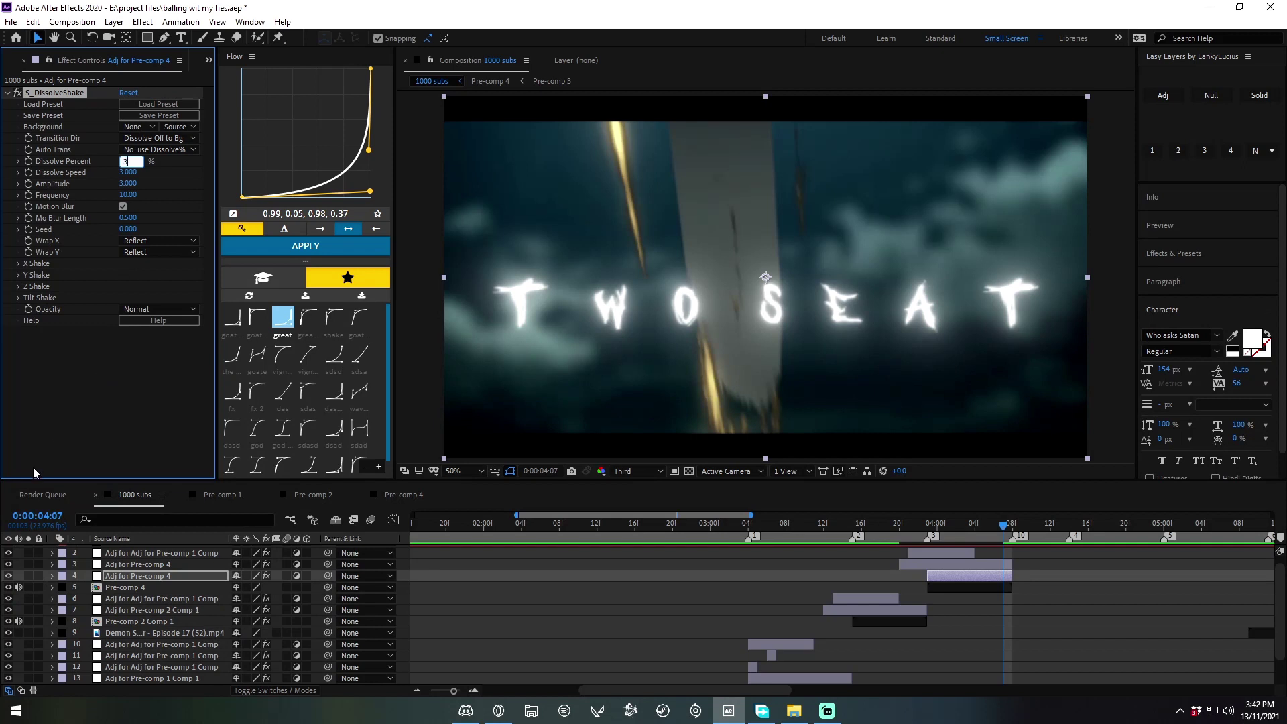
Step: Set the shake to 30% dissolve and Y Rand Amp 791, with motion blur off
type("0")
key("Return")
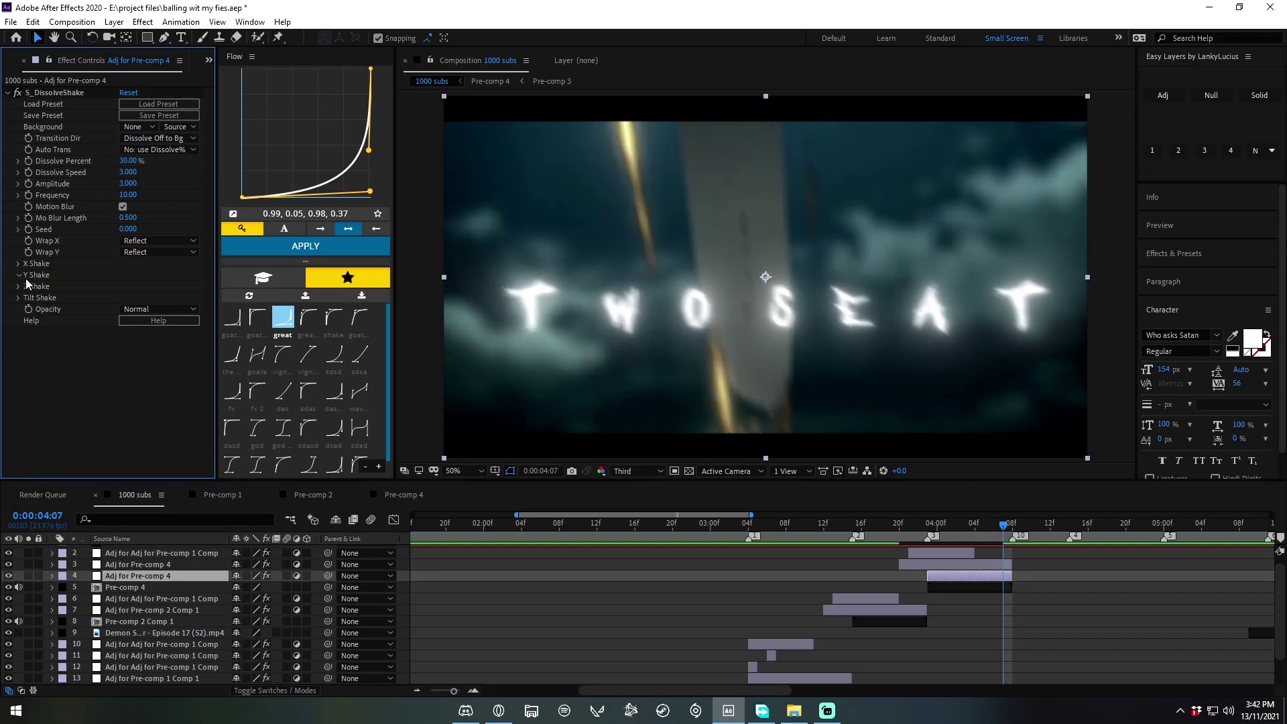
left_click(19, 275)
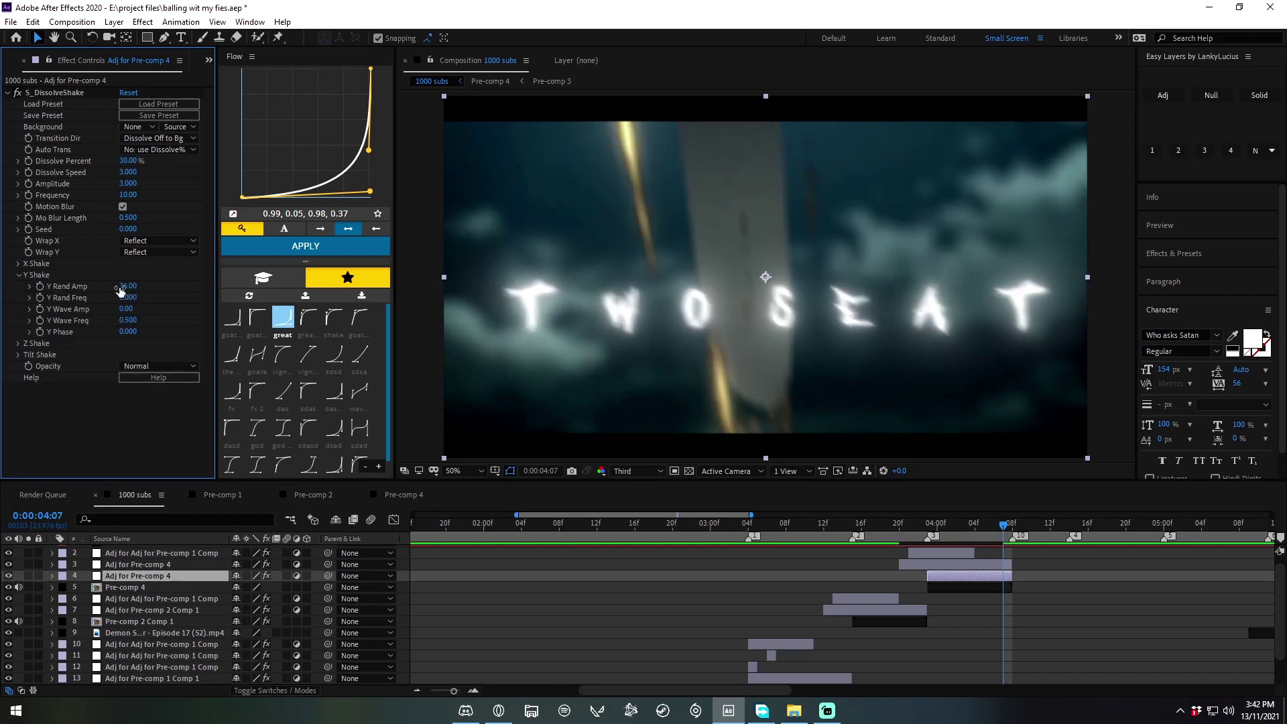
left_click_drag(129, 286, 617, 277)
left_click(122, 206)
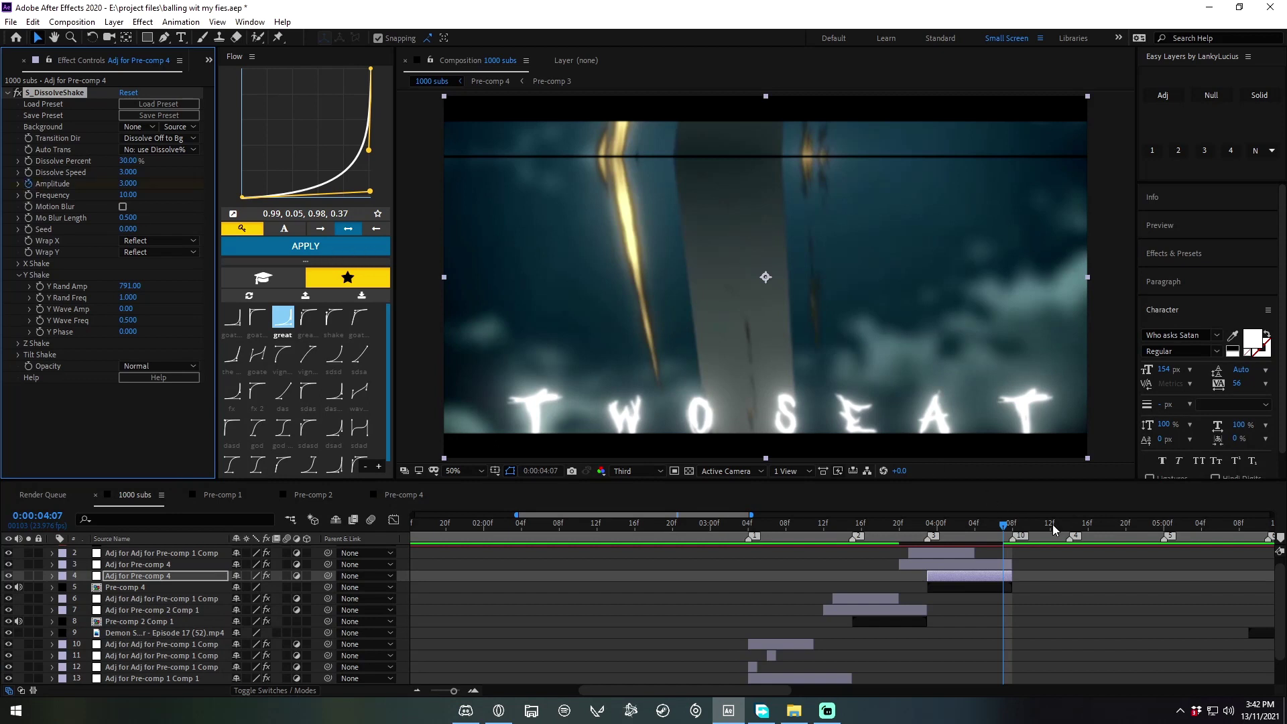
Step: Shift the existing Amplitude keyframe earlier and add another Amplitude keyframe at 4:07
key("u")
left_click(1002, 600)
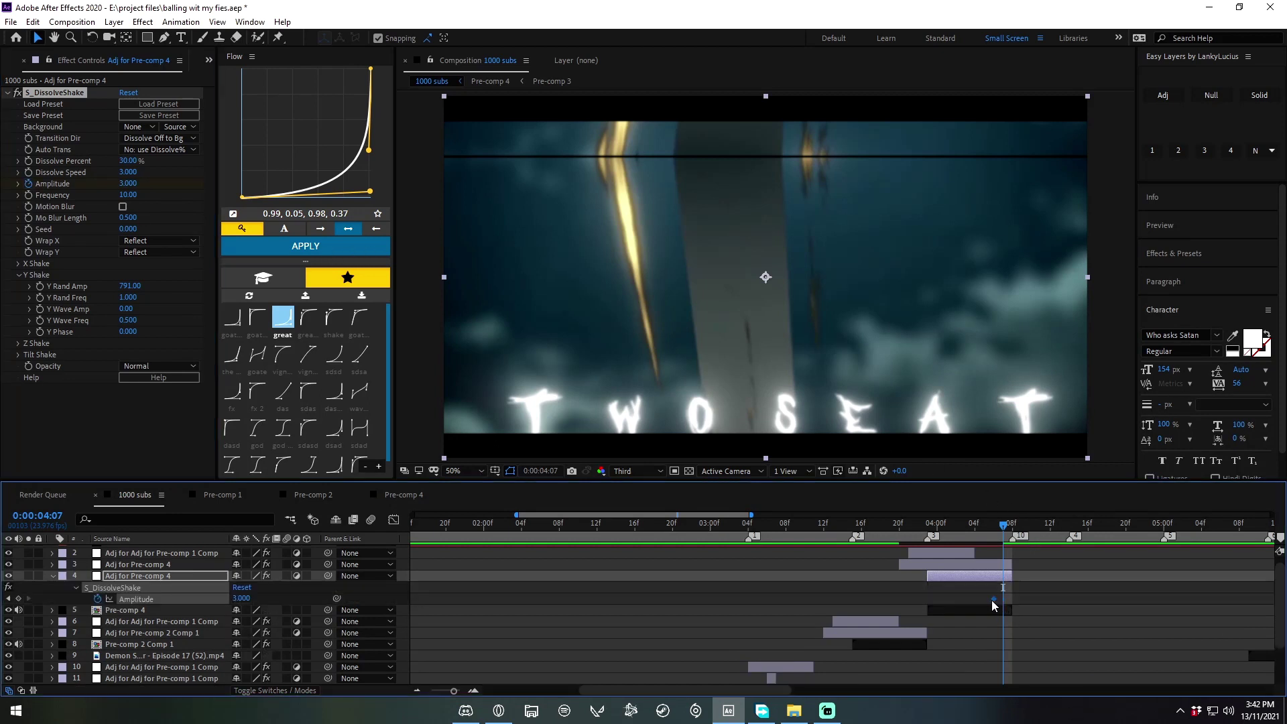
left_click_drag(982, 608, 969, 610)
left_click(1039, 617)
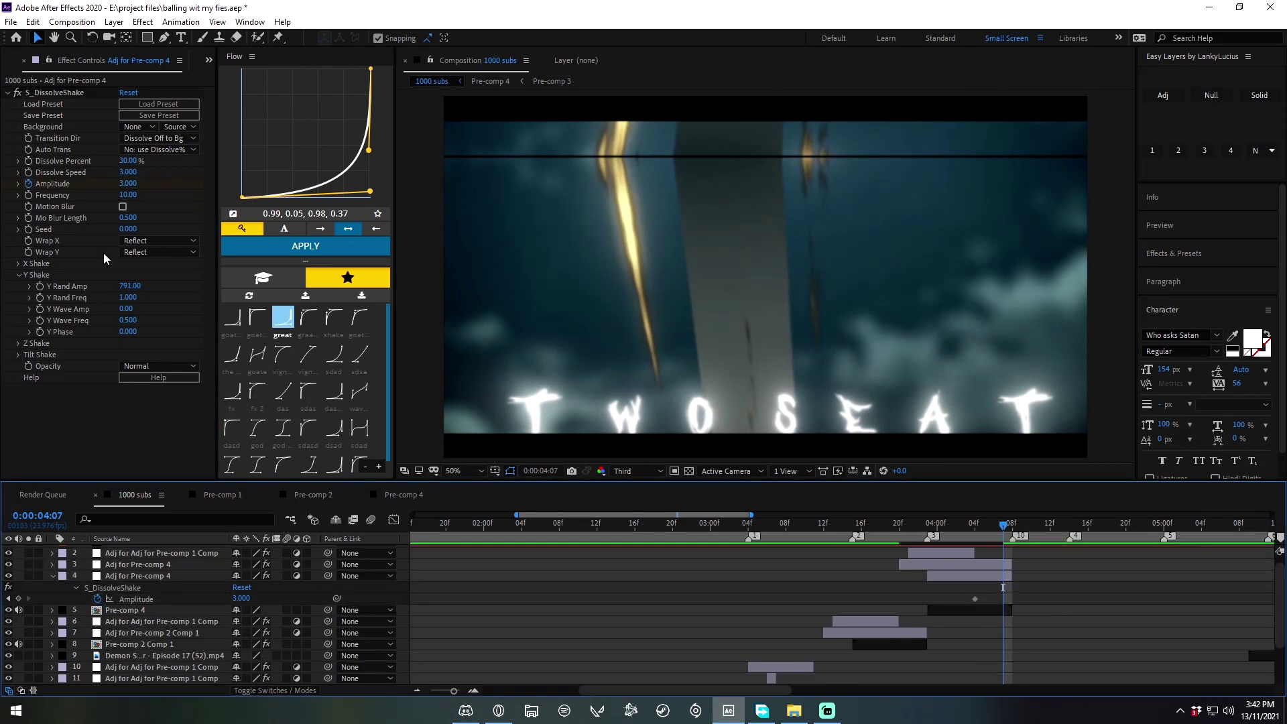
left_click(18, 597)
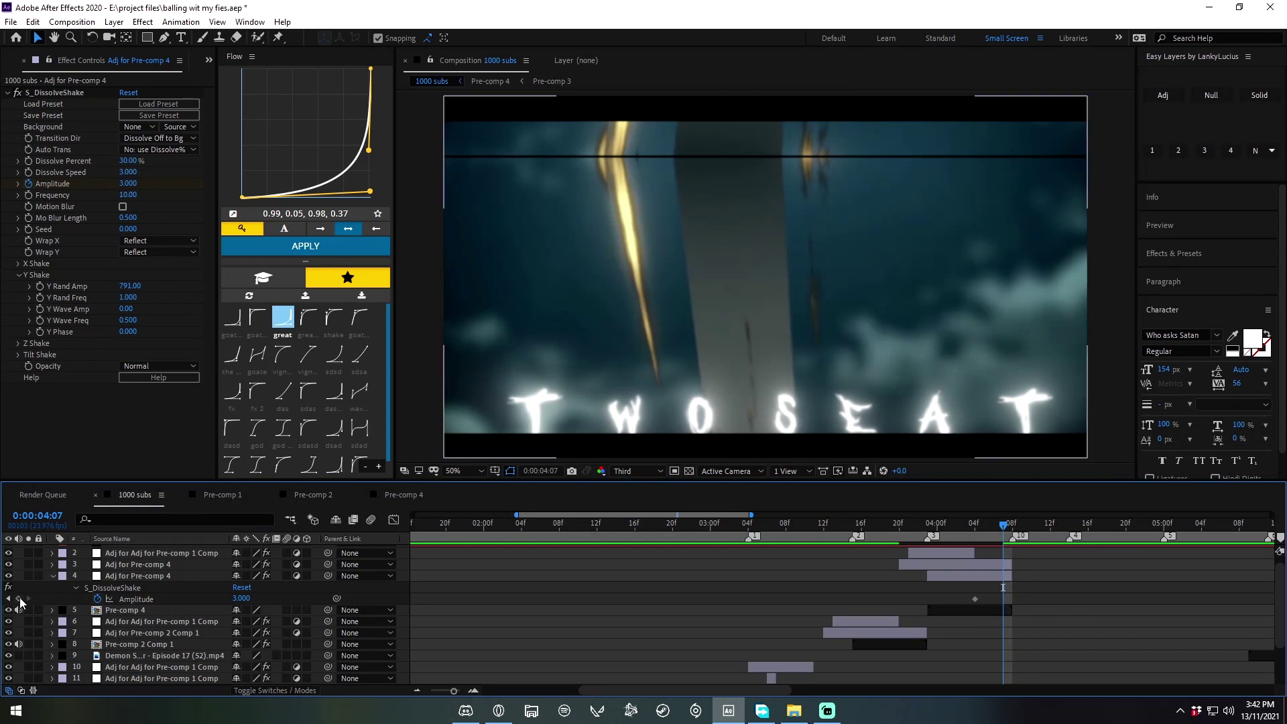
left_click(8, 598)
Step: Set the early Amplitude key to 0.020 near 4:03, ease the keys, preview, and open Pre-comp 4
type("0.02")
key("Return")
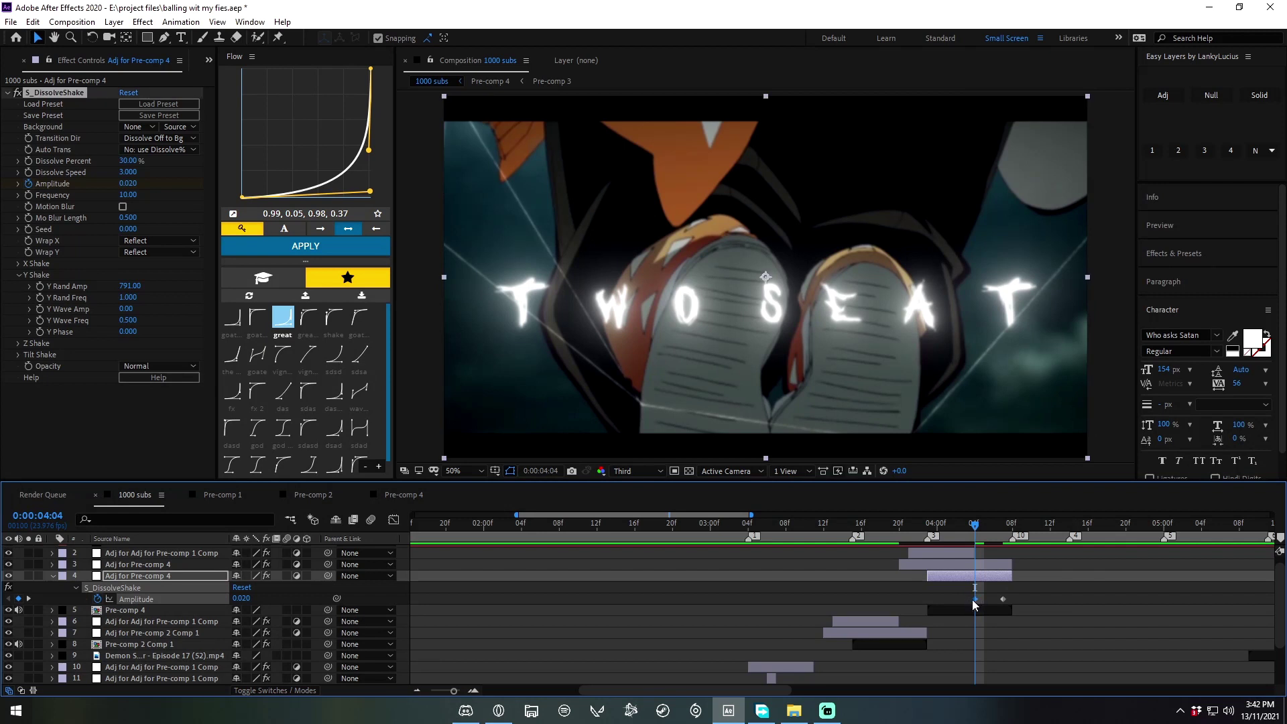
left_click_drag(972, 599, 956, 599)
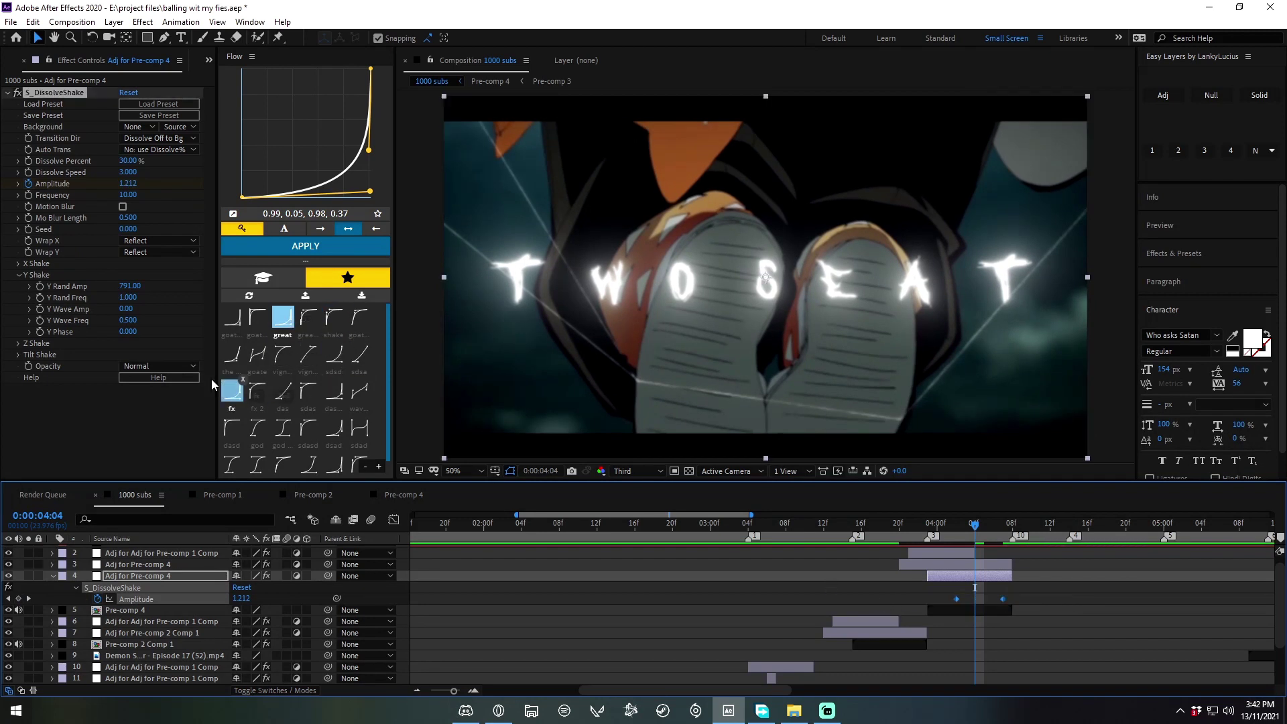
left_click(232, 354)
left_click_drag(962, 522, 957, 523)
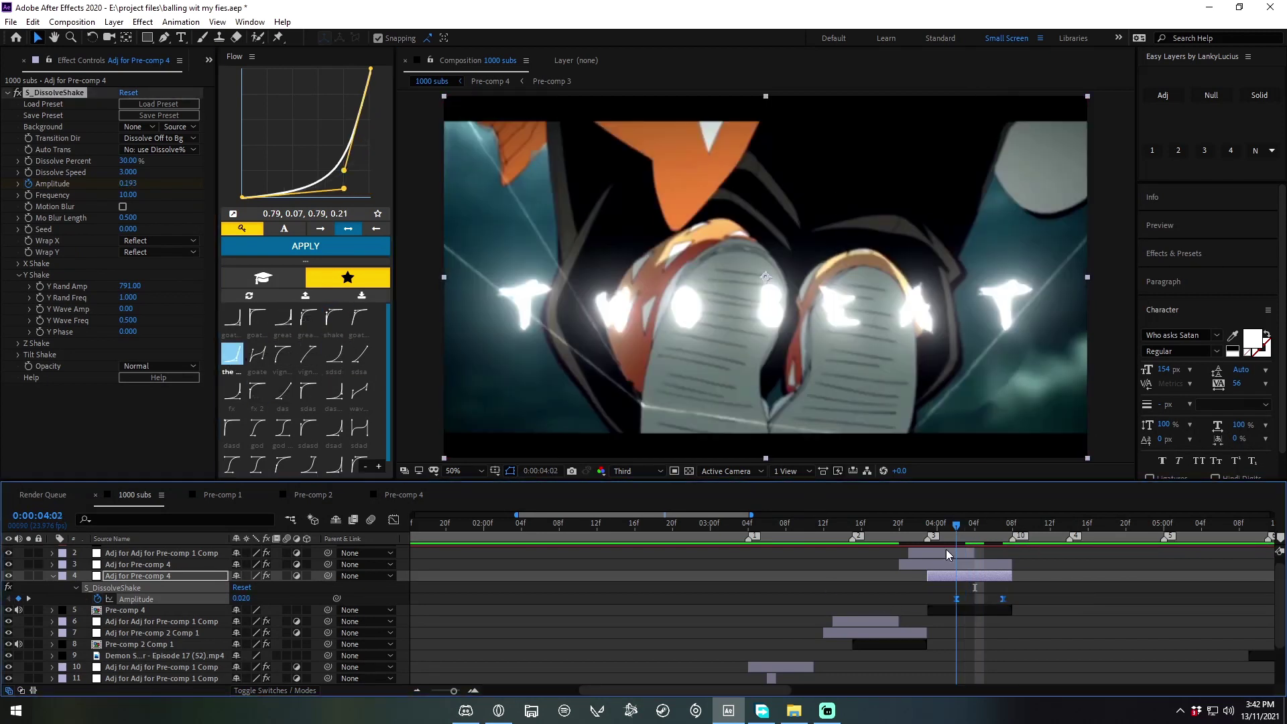
key("space")
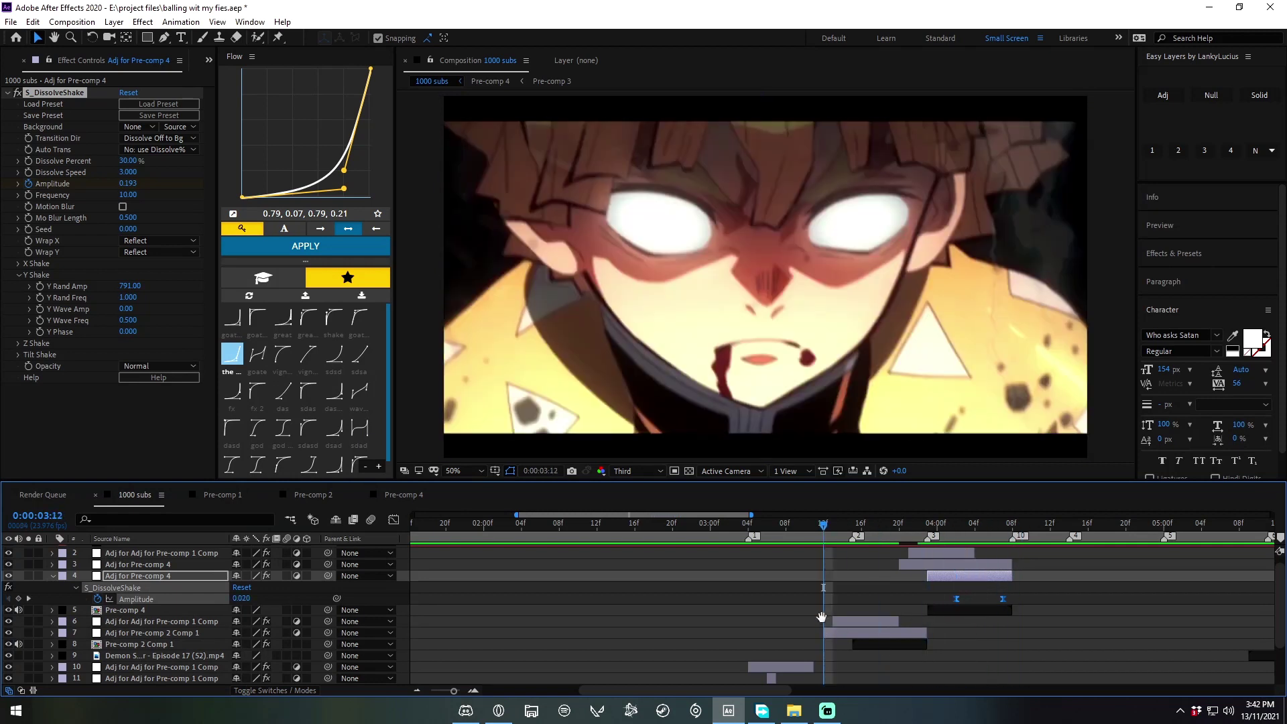
double_click(977, 566)
key("Page_Up")
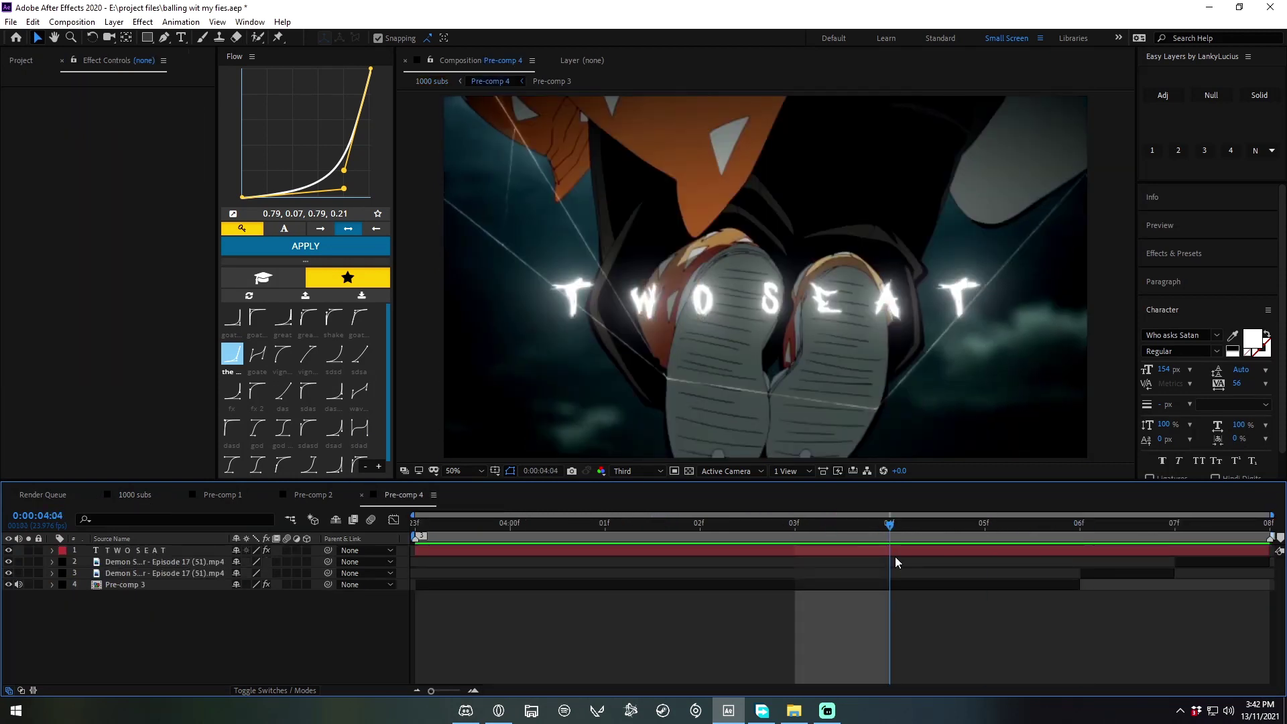
Step: Apply the Typewriter preset to the TWO SEAT title and set its Start keyframe values
left_click(898, 552)
key("ctrl+space")
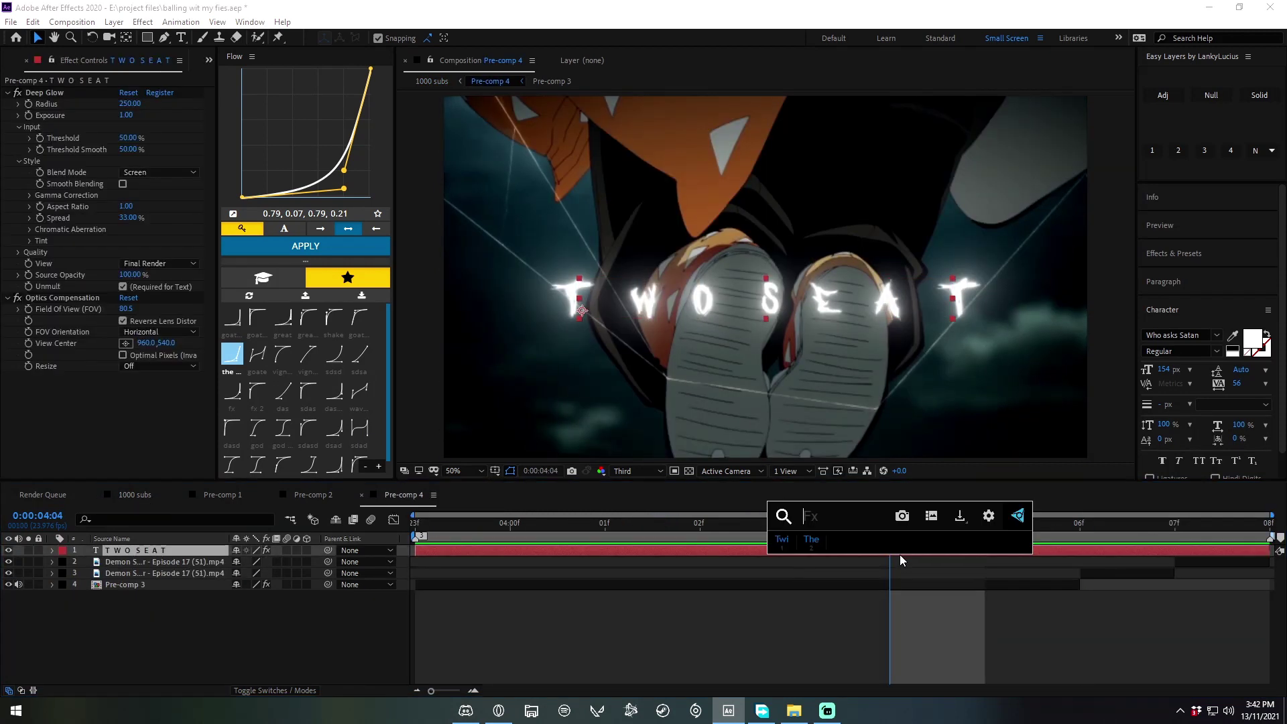
type("type")
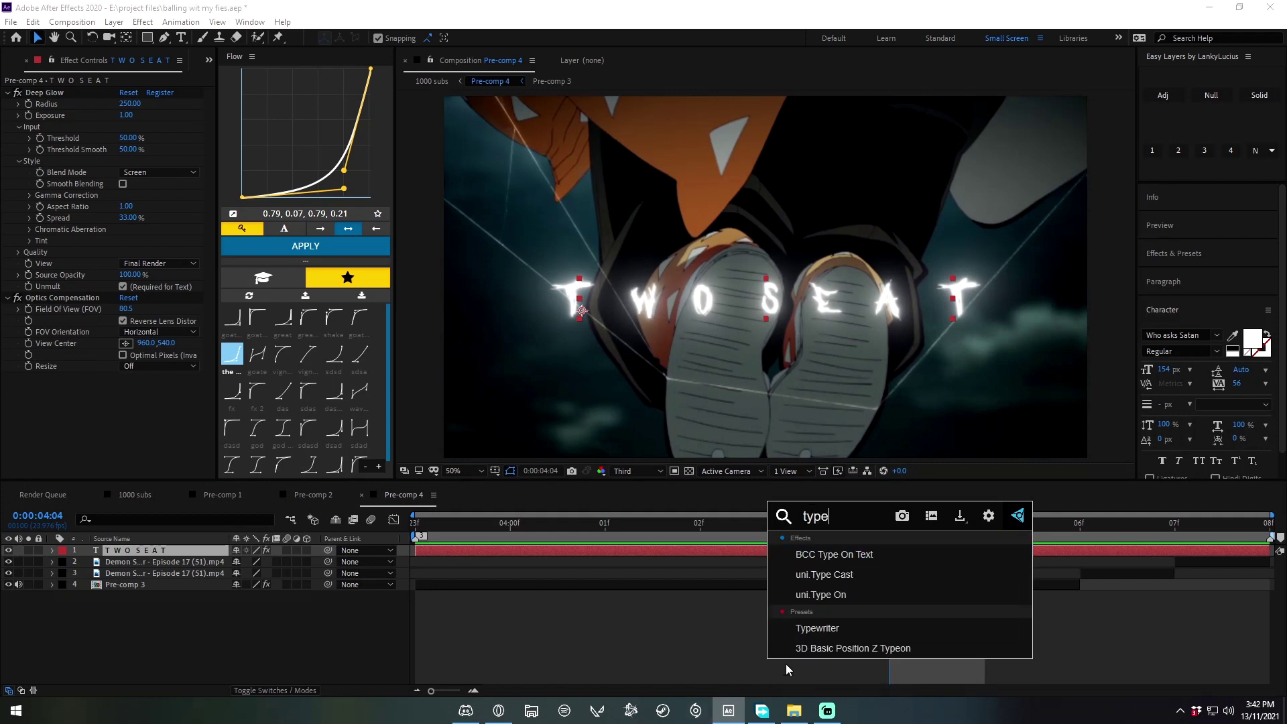
left_click(875, 629)
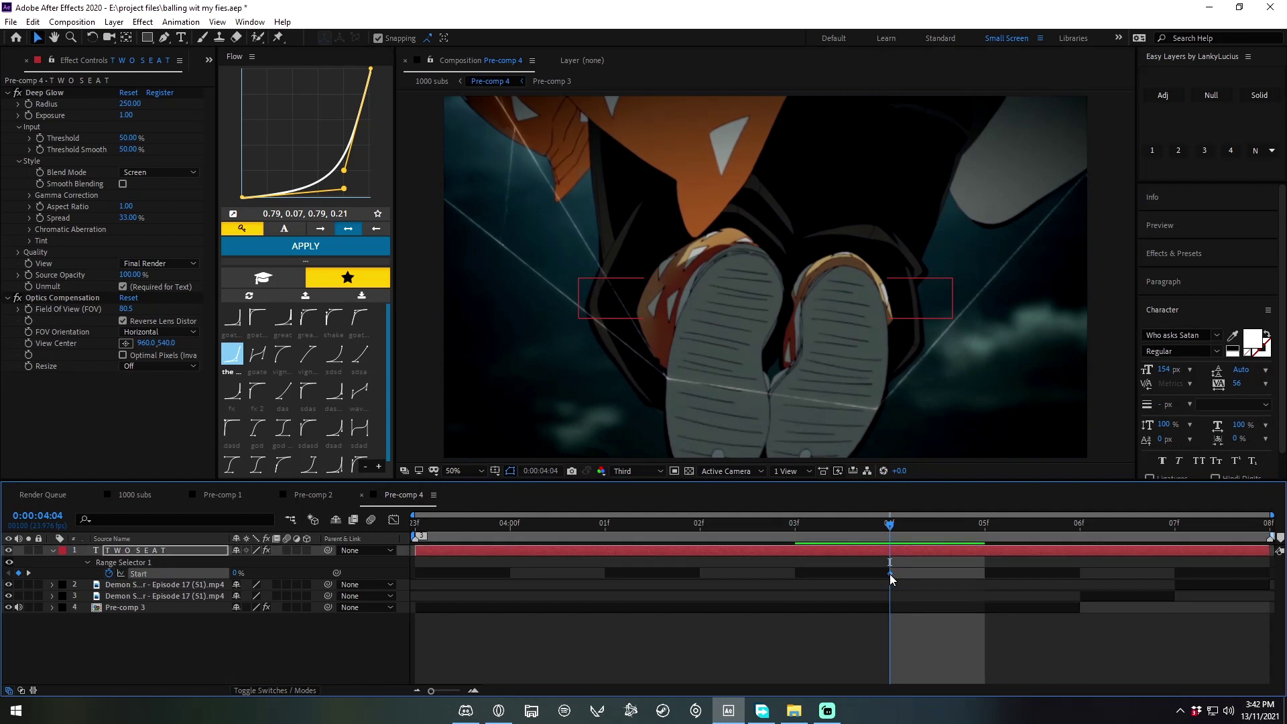
left_click_drag(890, 574, 425, 592)
left_click(1174, 523)
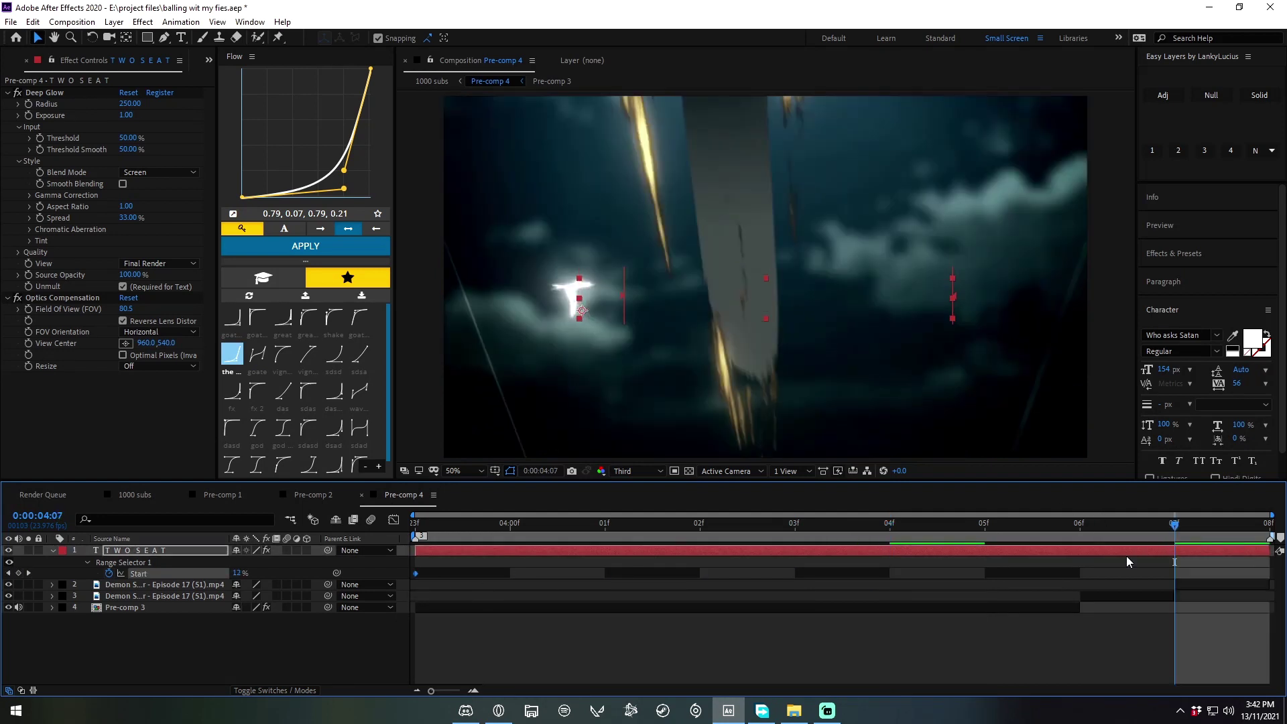
left_click_drag(236, 573, 695, 585)
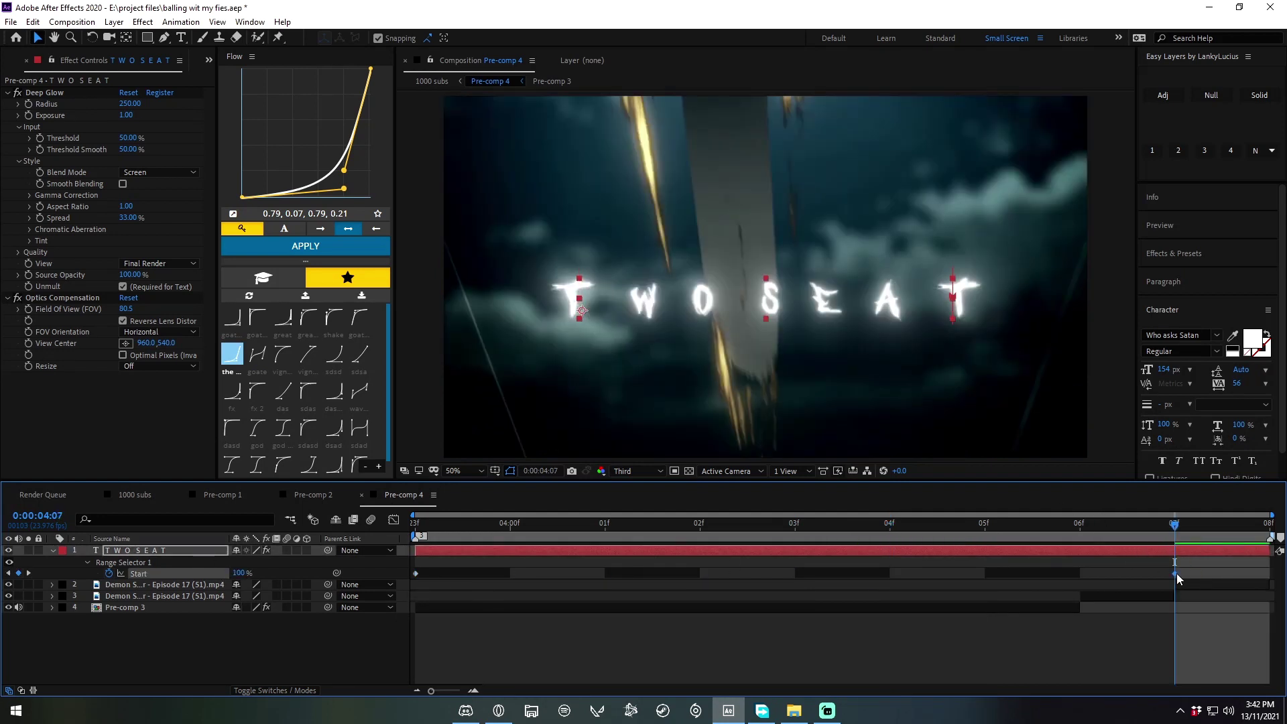
Step: Move the Start key to 02f, delete the stray 23f key, and give both keys a Flow ease
key("F2")
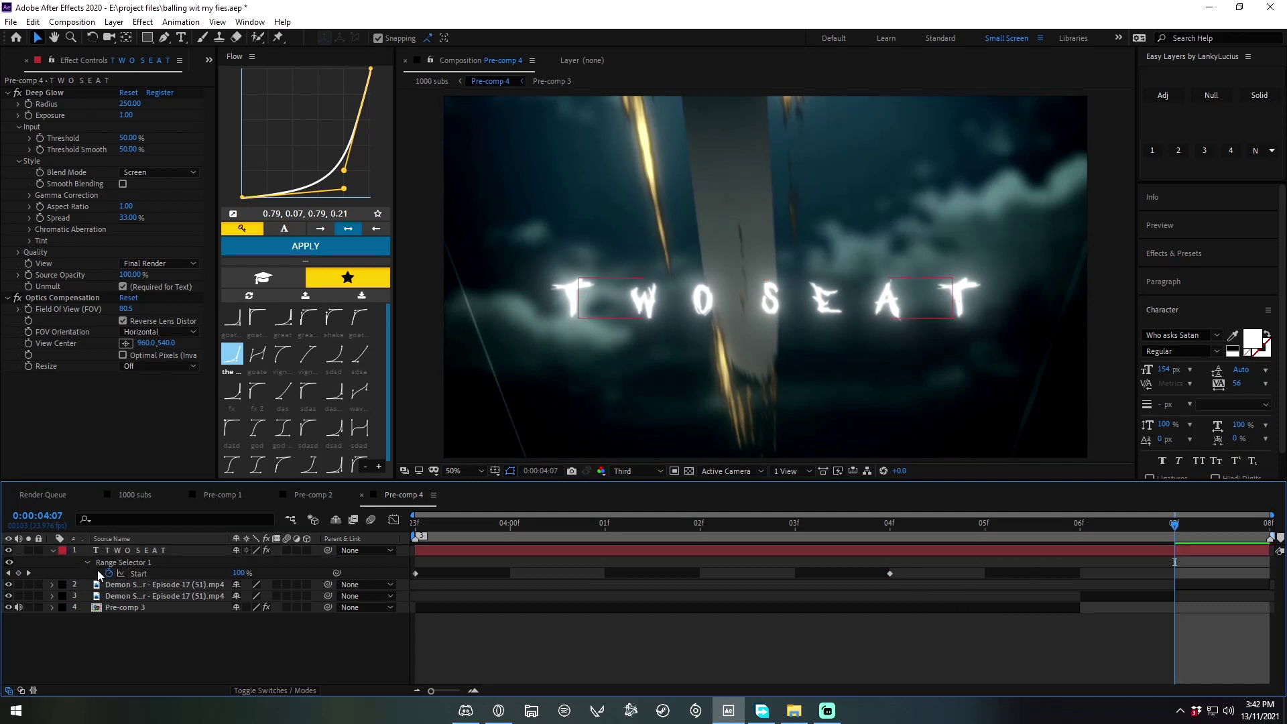
key("space")
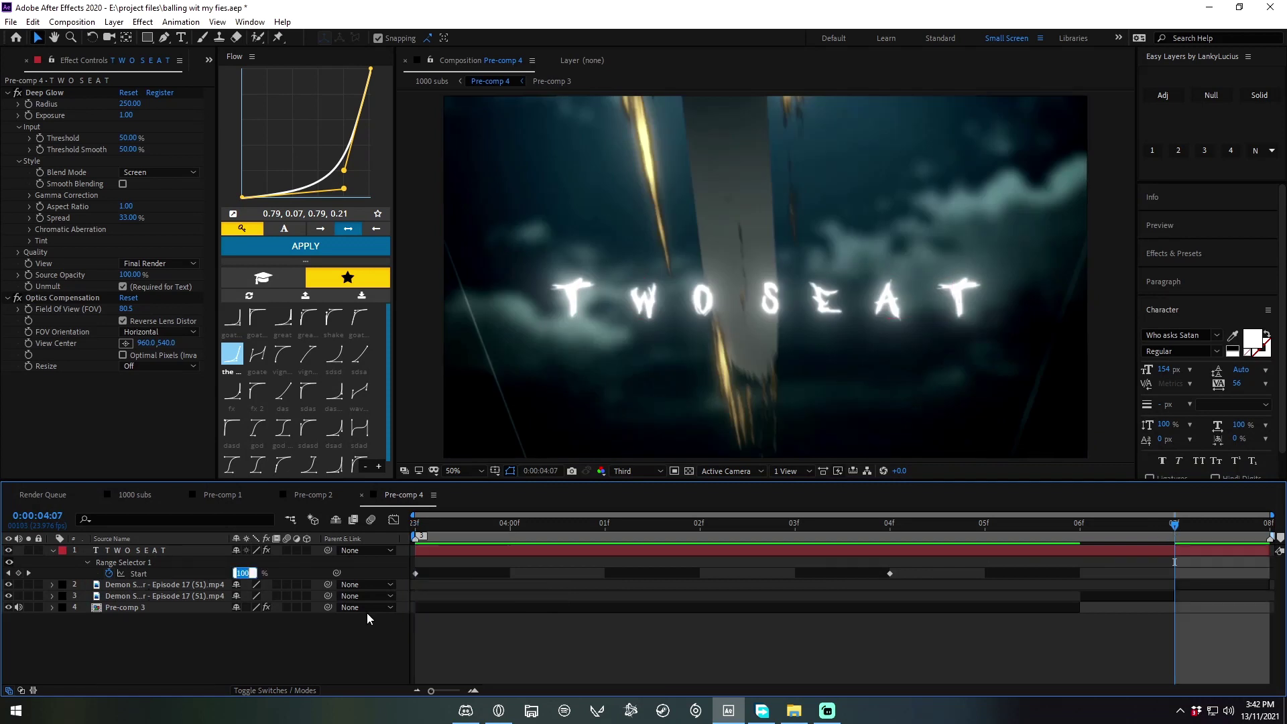
type("0")
key("Return")
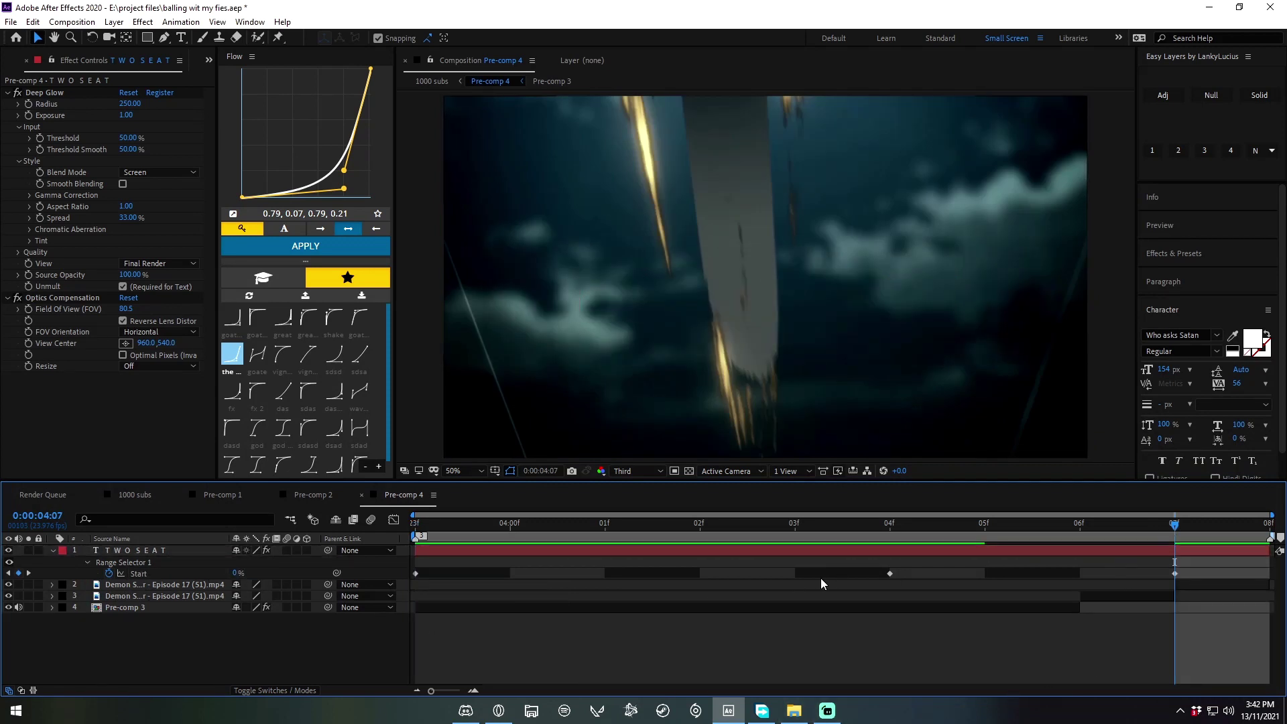
left_click_drag(894, 574, 705, 575)
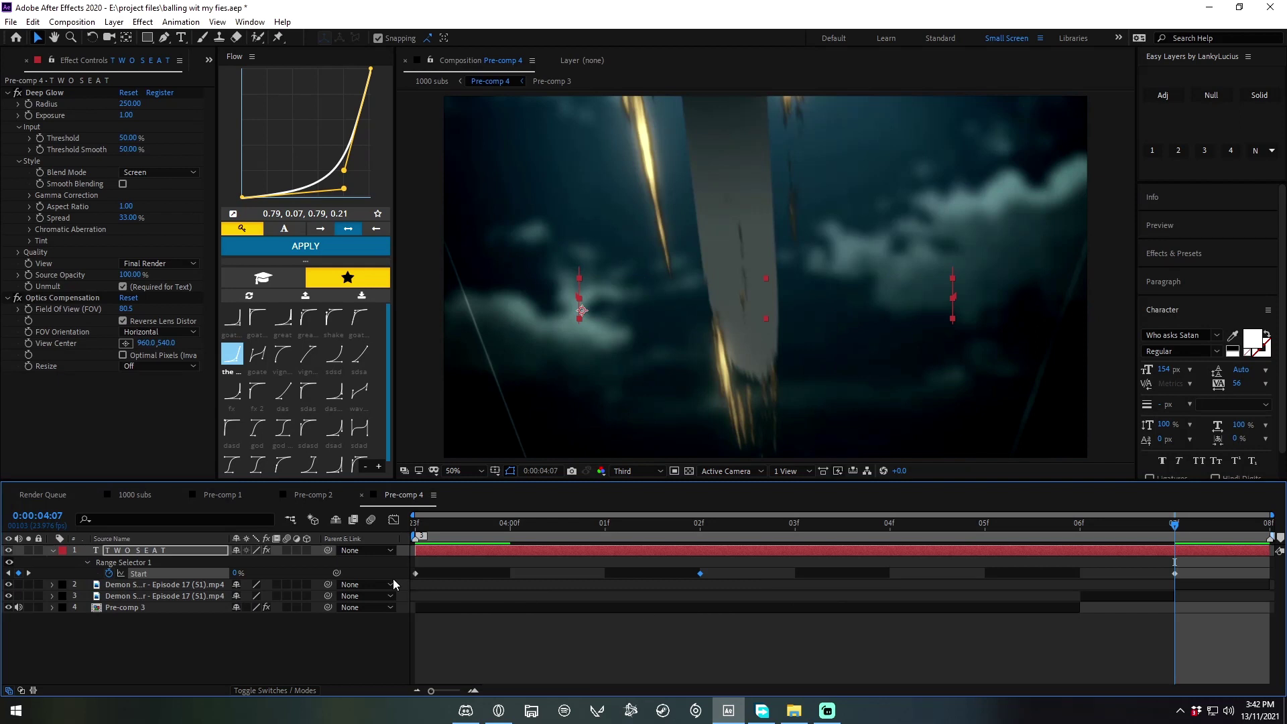
key("Delete")
left_click(693, 532)
key("space")
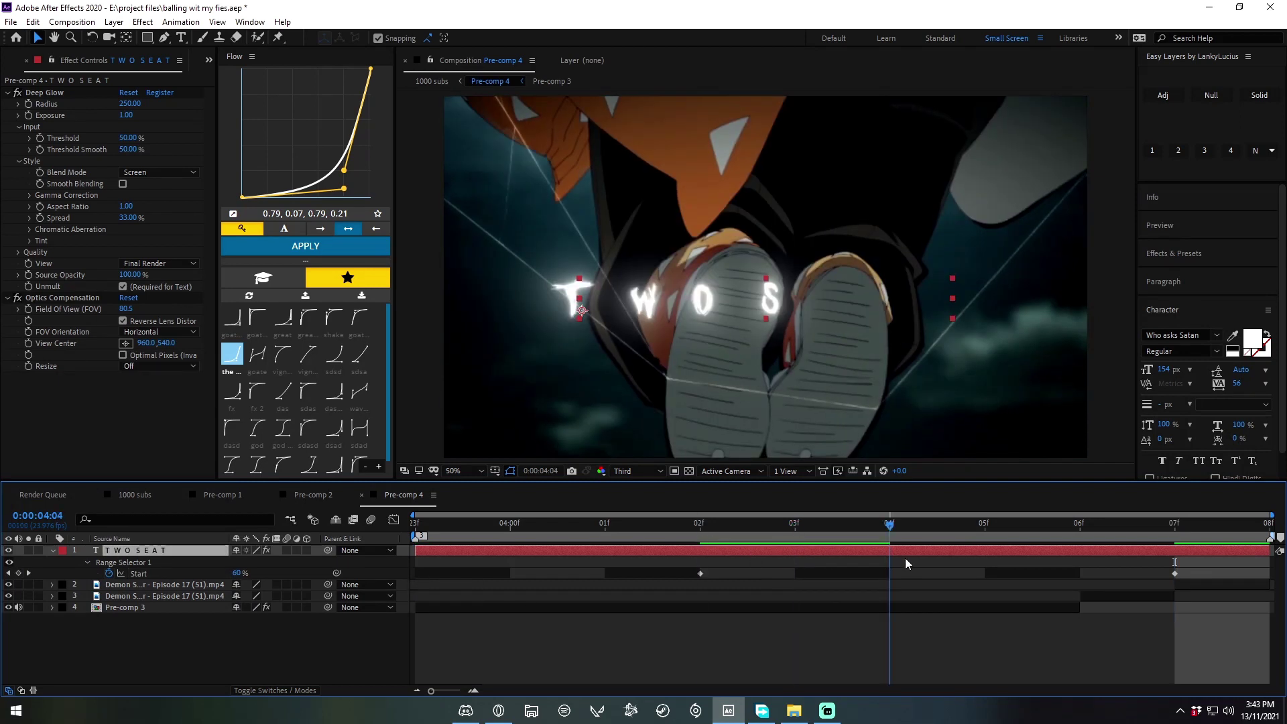
left_click_drag(1224, 578, 634, 585)
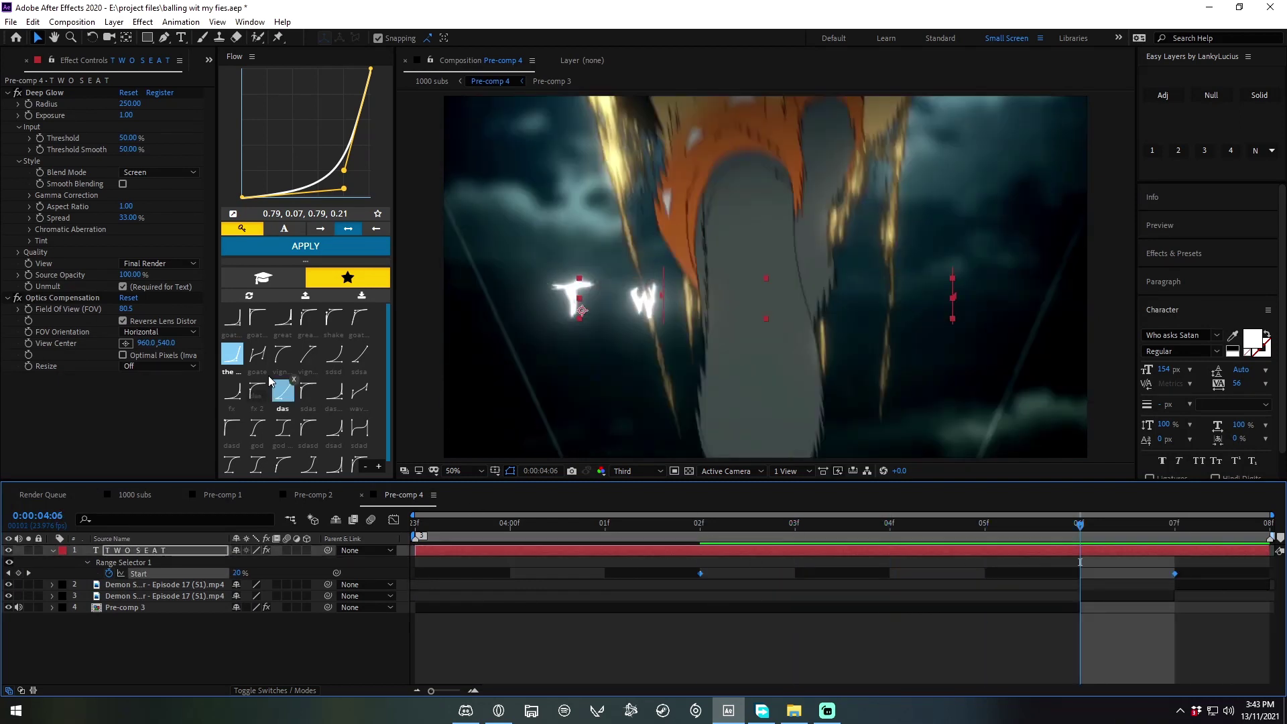
left_click(235, 362)
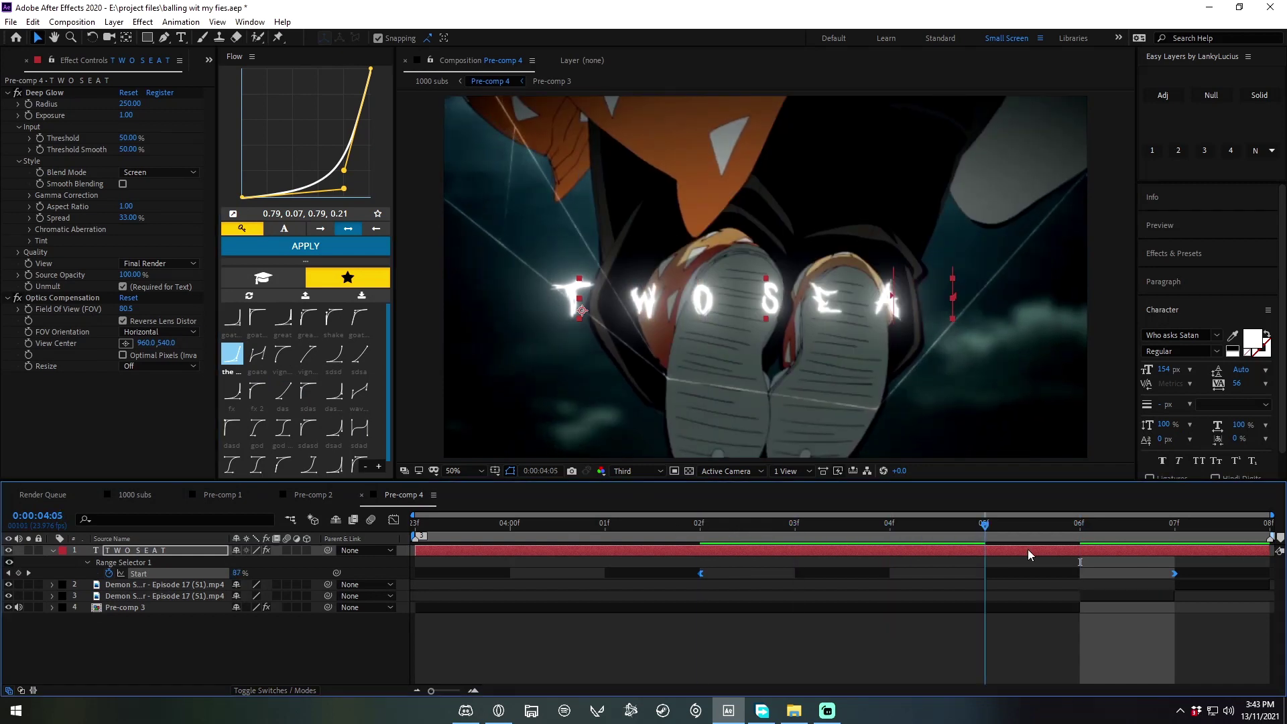
key("space")
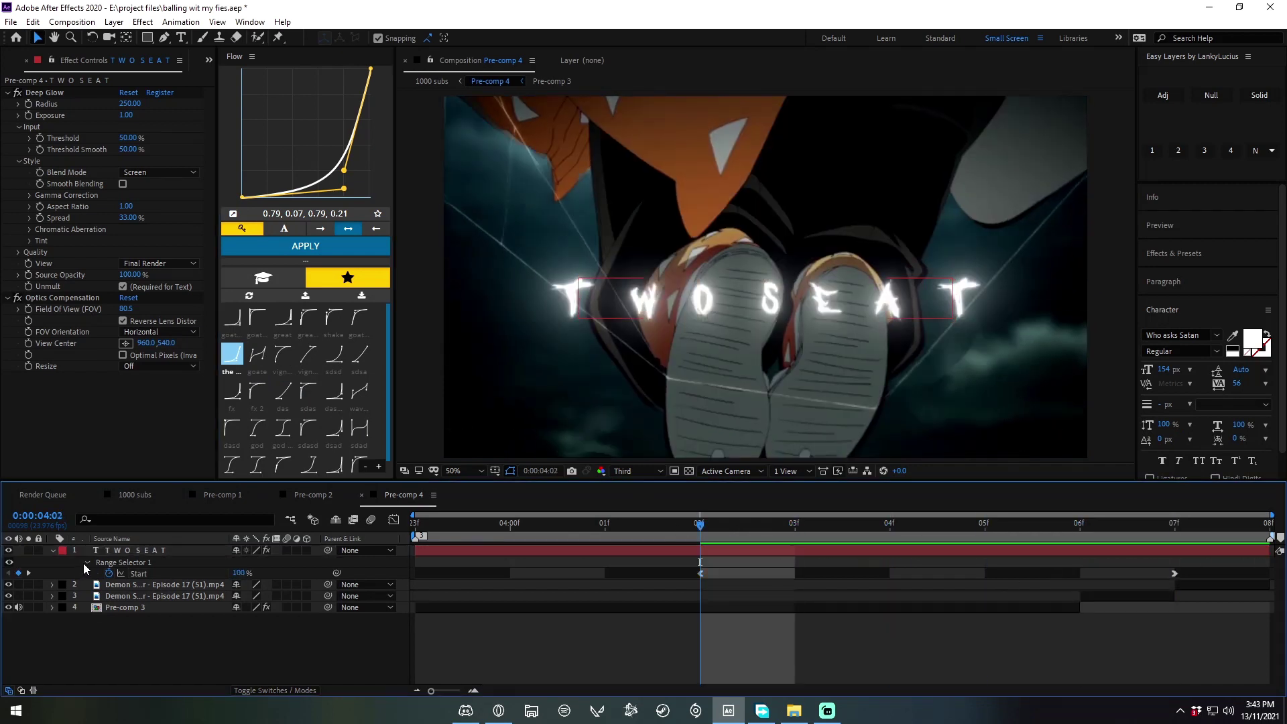
Step: Turn on Randomize Order and keyframe Random Seed 35 at 0:00:04:07 with a Flow ease
left_click(85, 562)
left_click(86, 563)
left_click(98, 606)
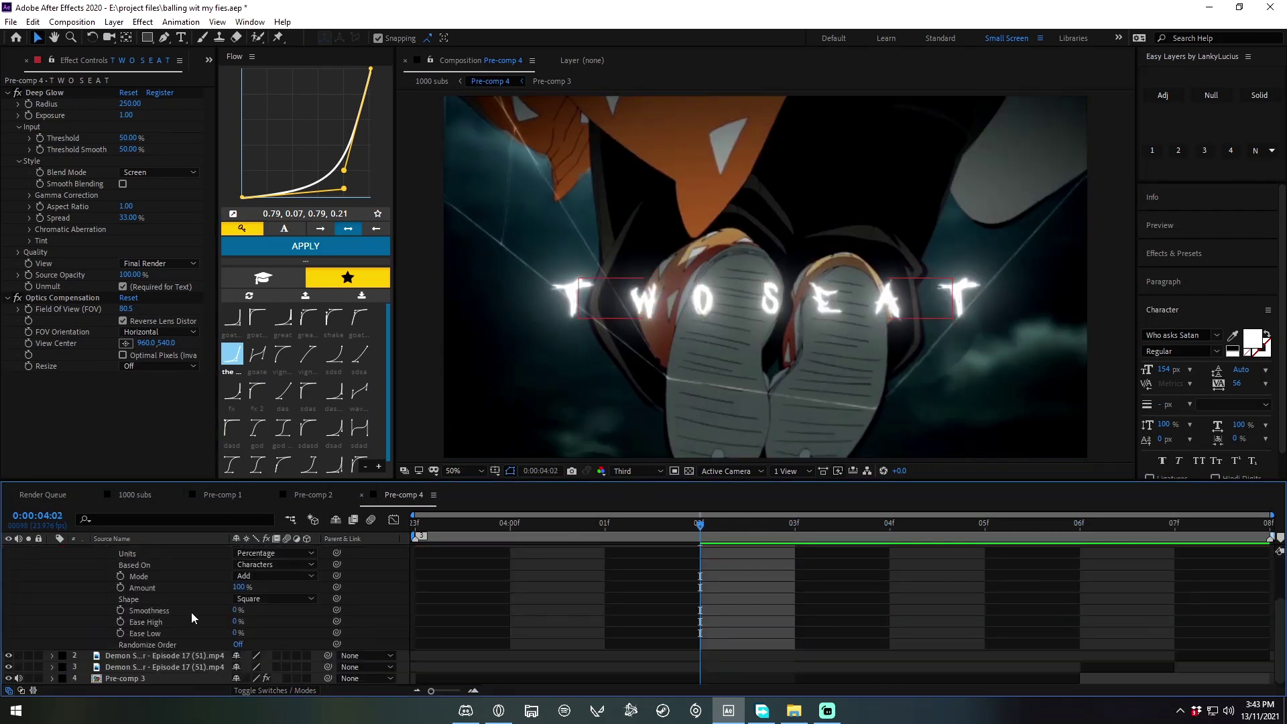
left_click(237, 644)
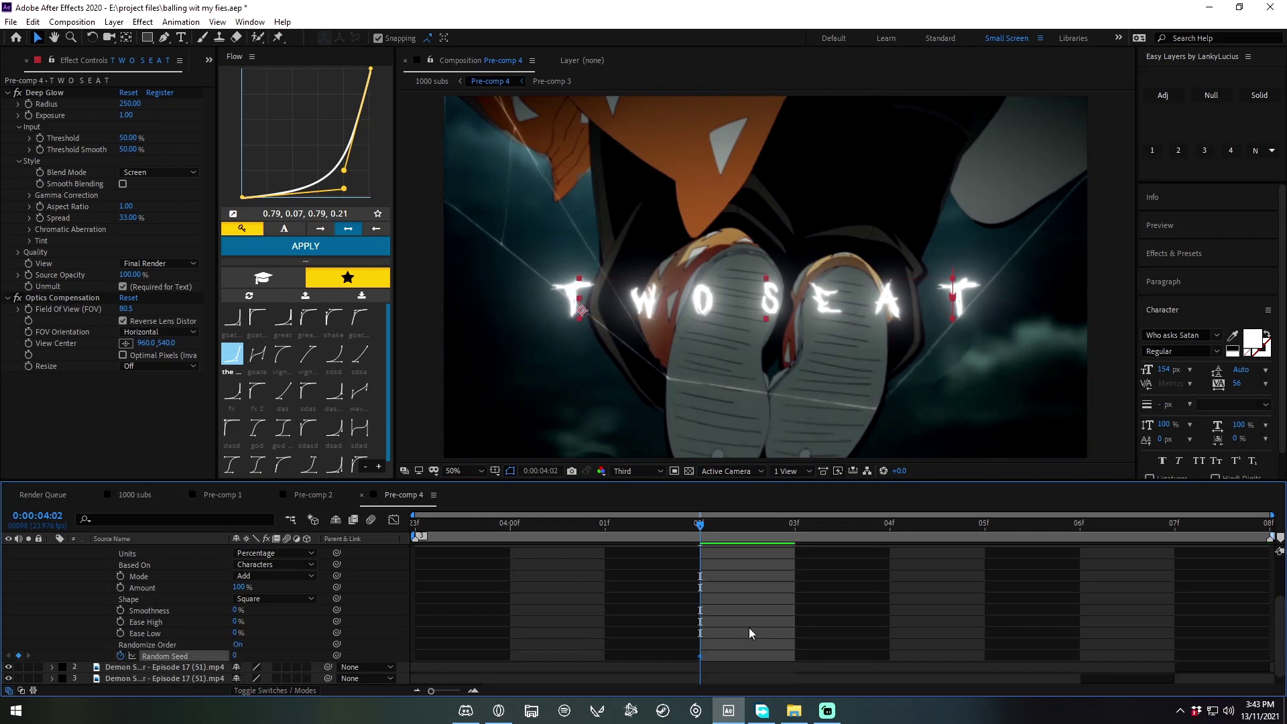
left_click(1190, 531)
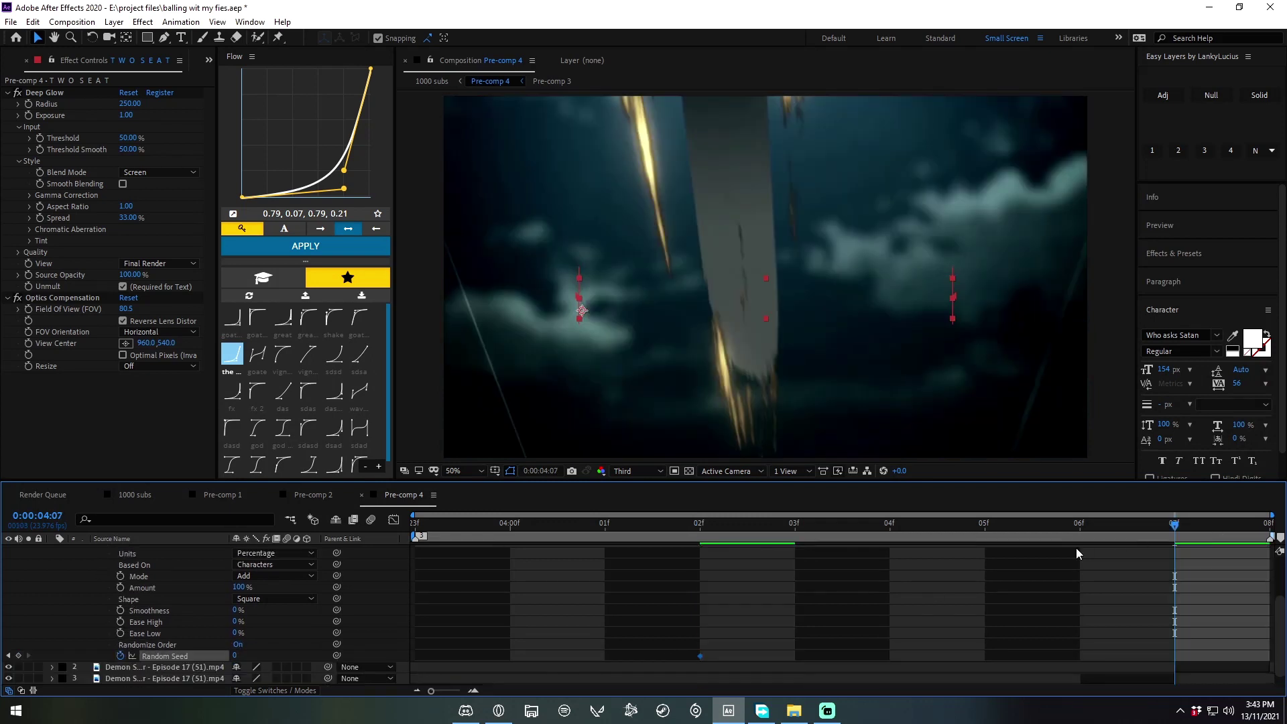
type("35")
key("Return")
left_click(233, 364)
key("space")
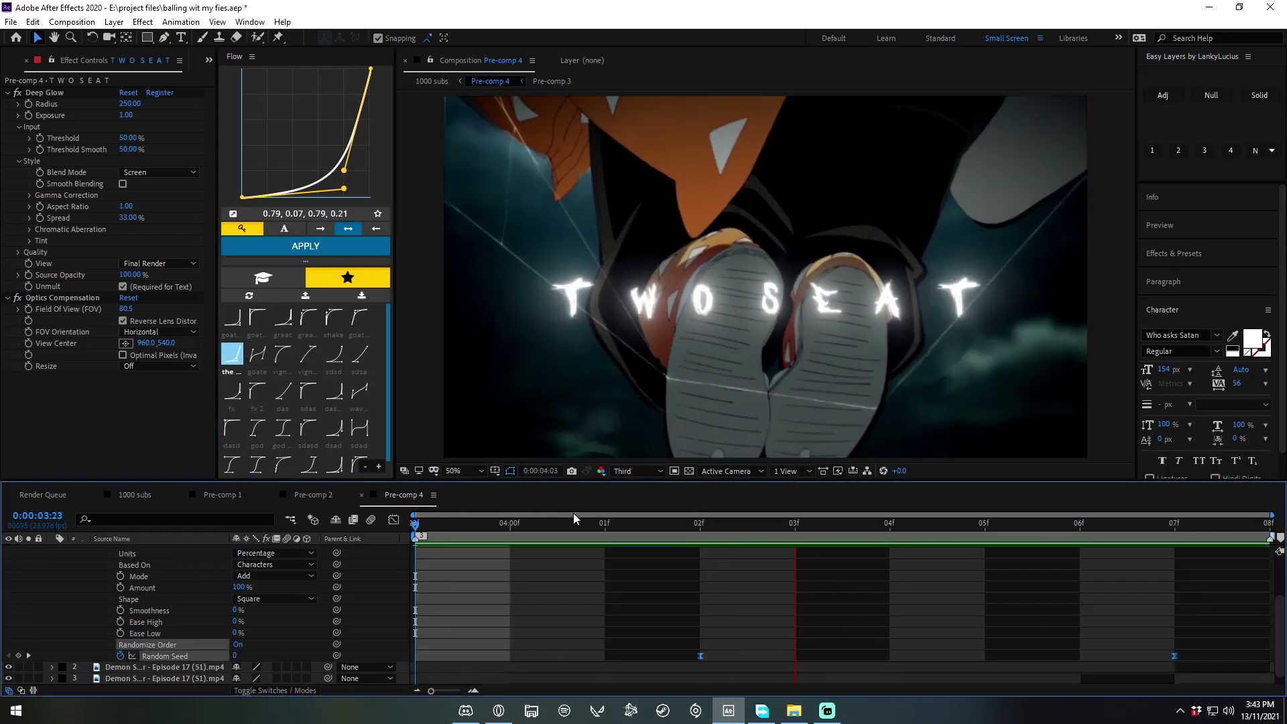
Step: Return to the 1000 subs comp and preview the edit from around 0:00:03:02
key("shift+Escape")
key("space")
key("space")
left_click(672, 522)
key("space")
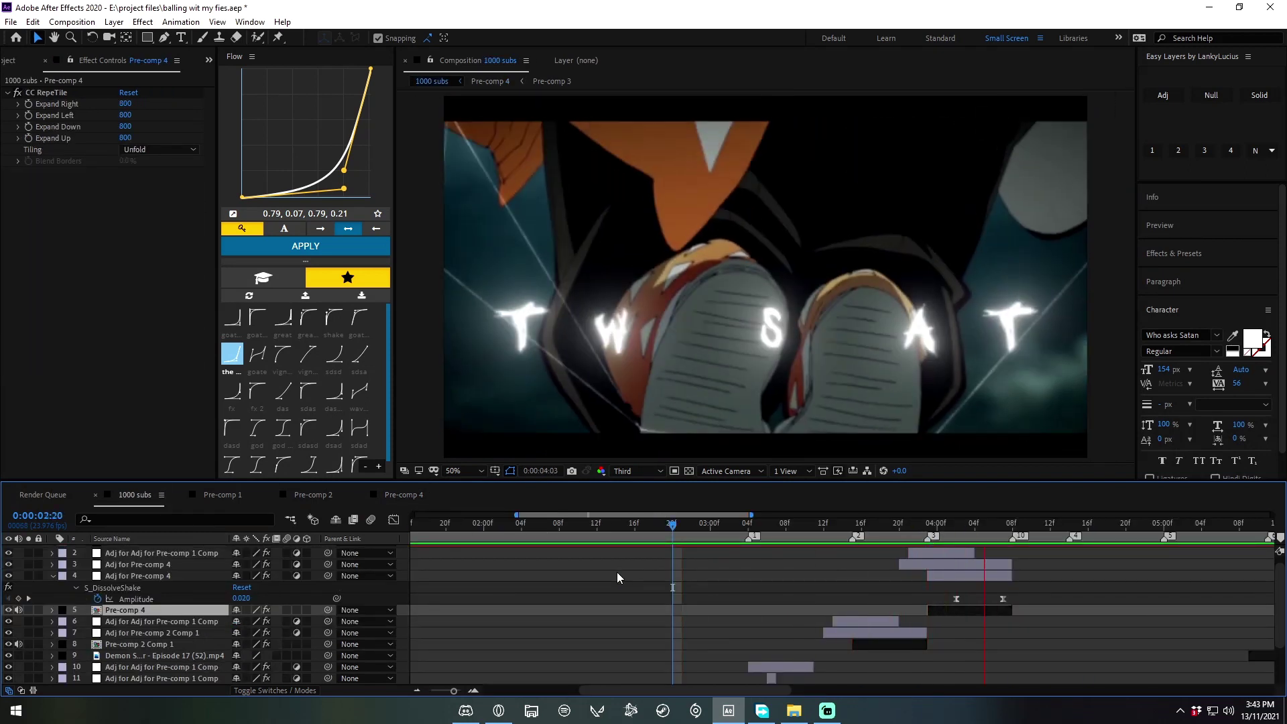
left_click(748, 524)
key("space")
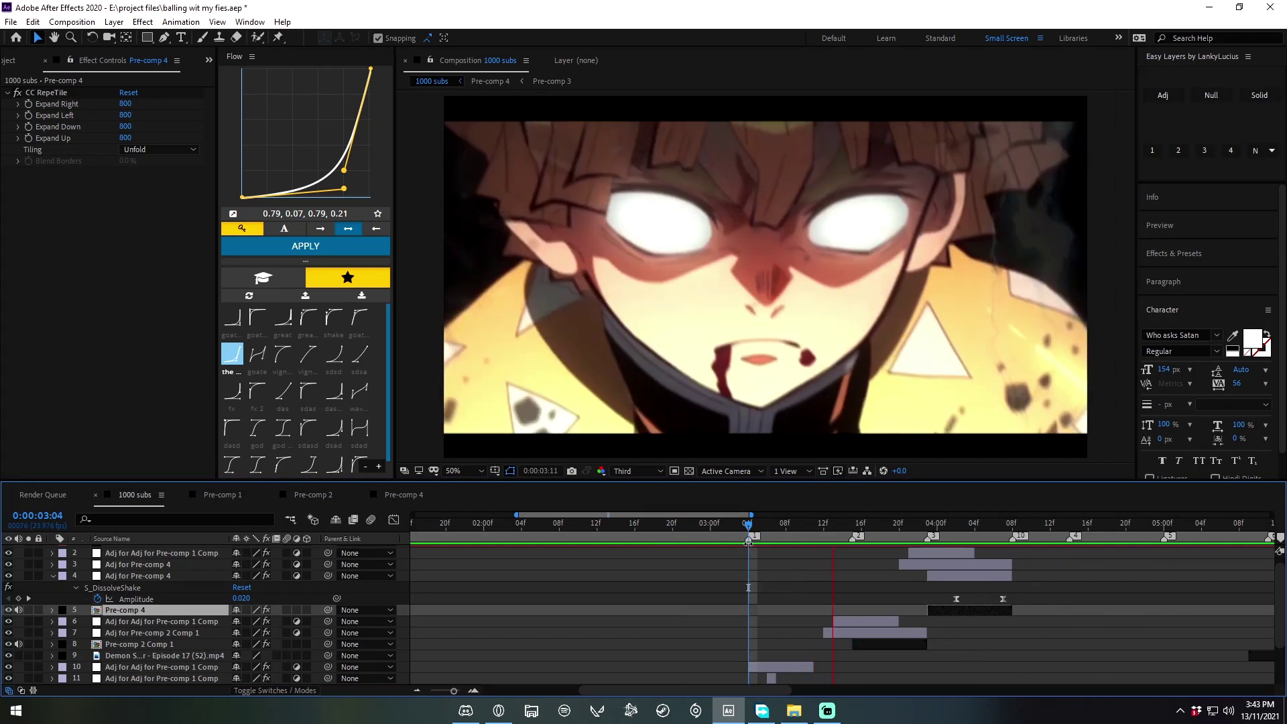
left_click(728, 524)
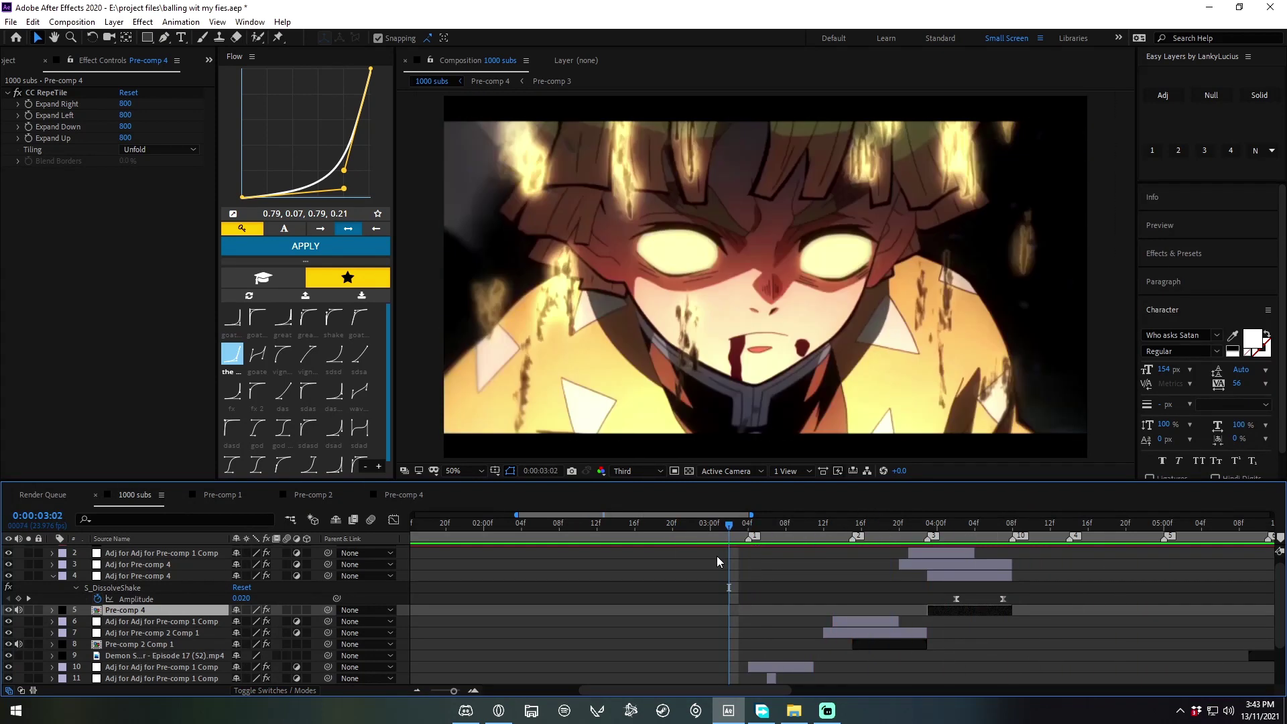
Step: On Adj for Pre-comp 2 Comp 1, raise S_Shake Z Rand Freq to 7.850 and Z Rand Amp to 2059
left_click(851, 524)
left_click(871, 576)
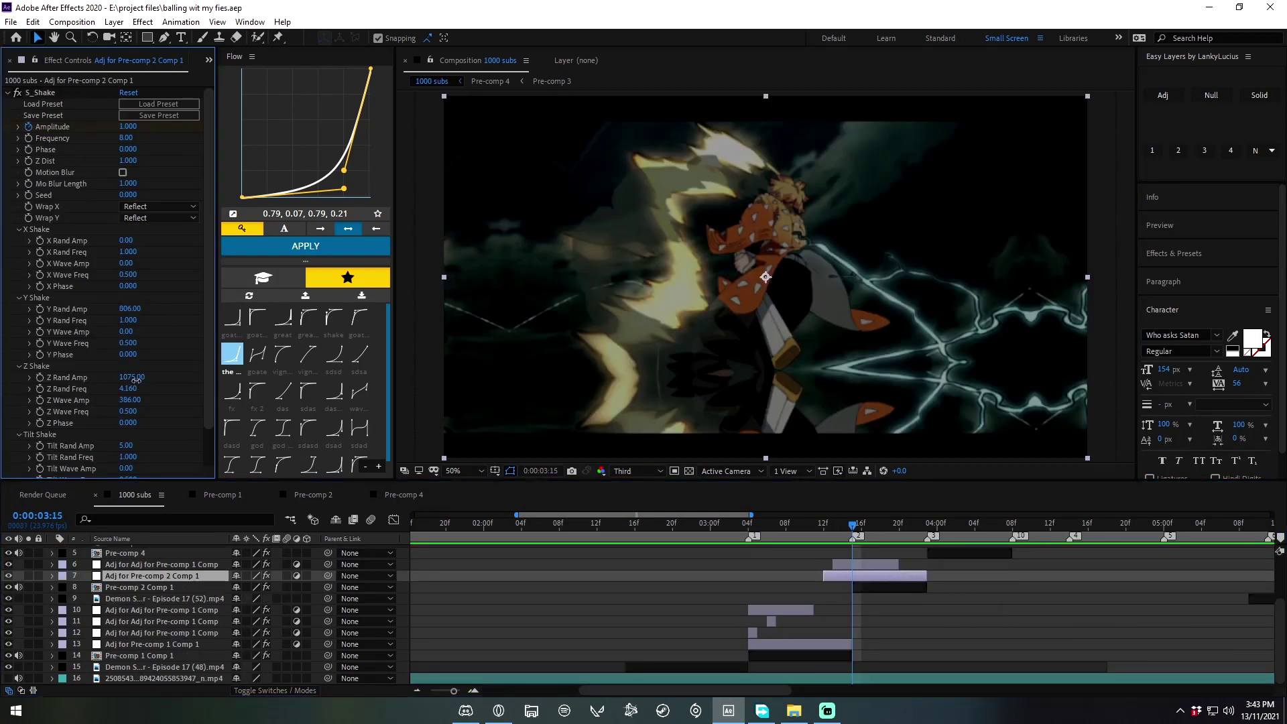
left_click_drag(132, 392, 453, 400)
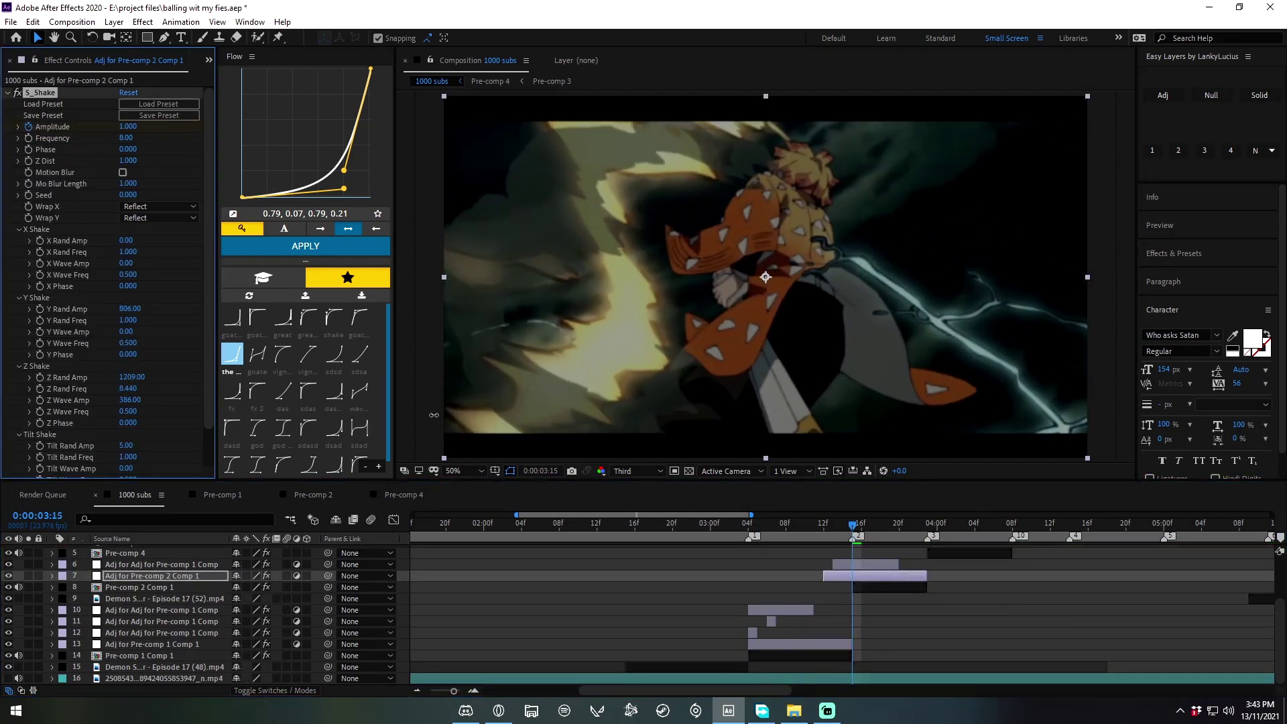
left_click_drag(414, 427, 415, 427)
key("space")
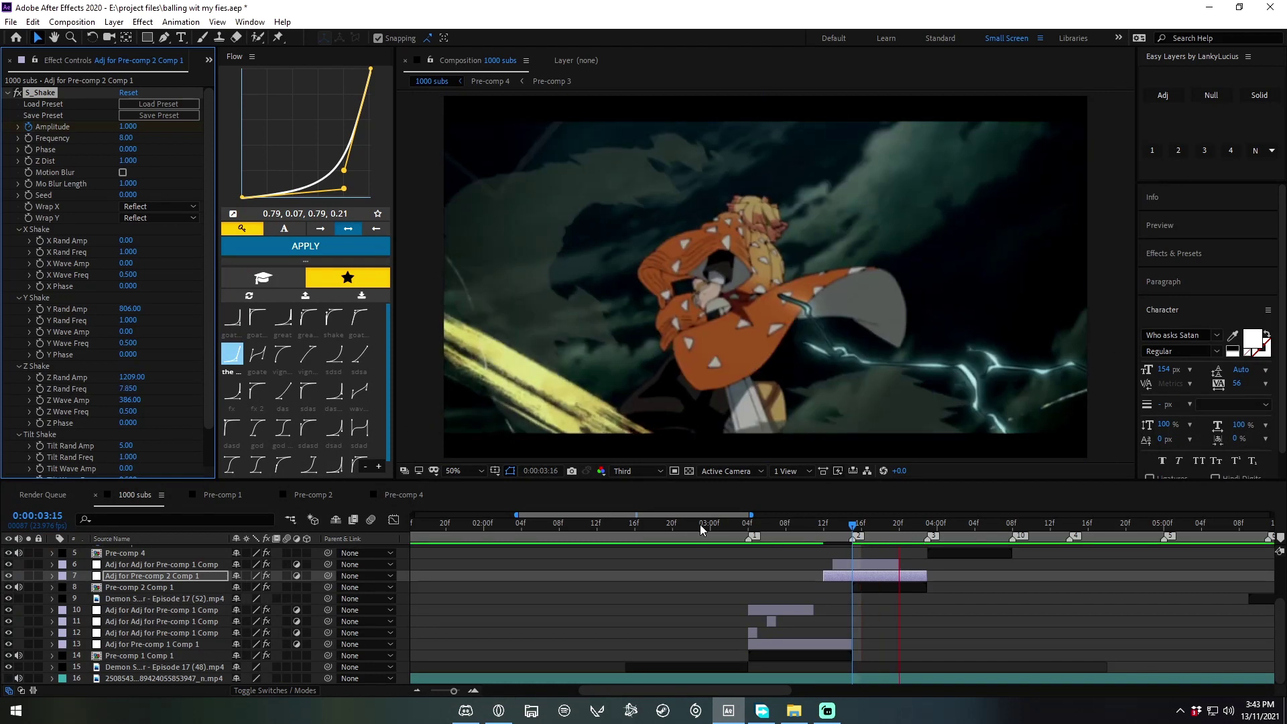
left_click(879, 535)
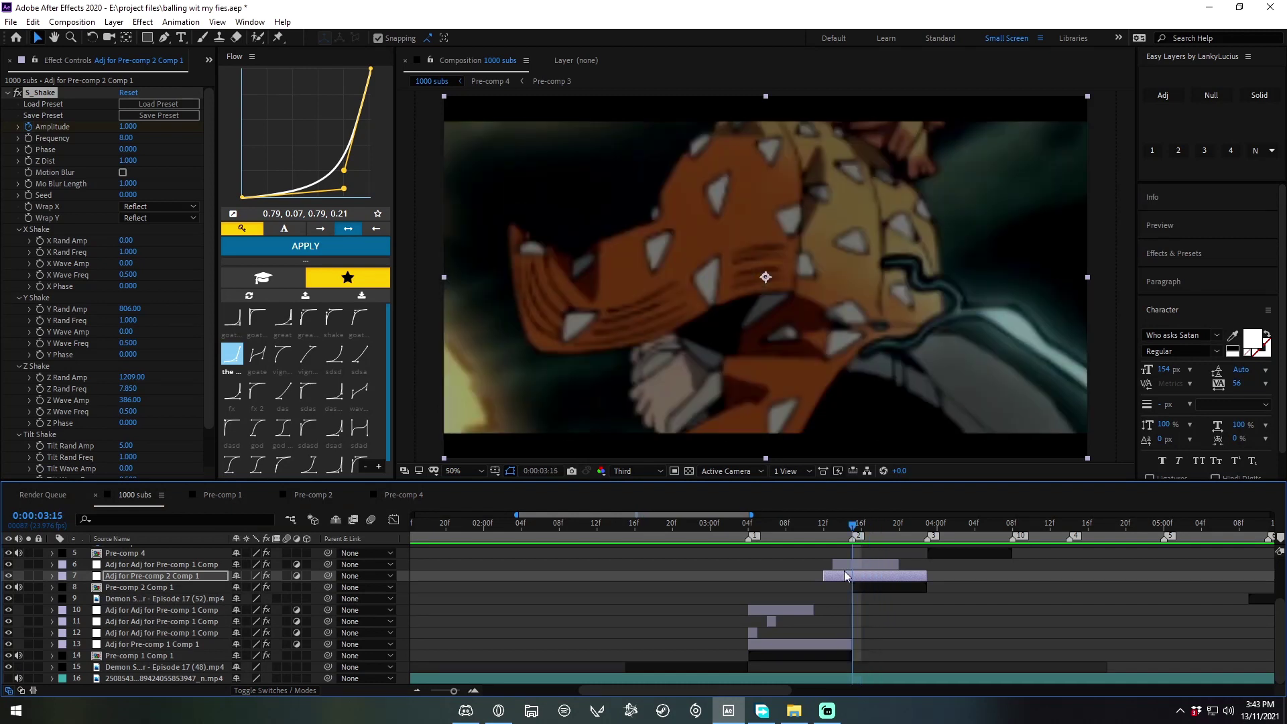
left_click_drag(134, 384, 703, 385)
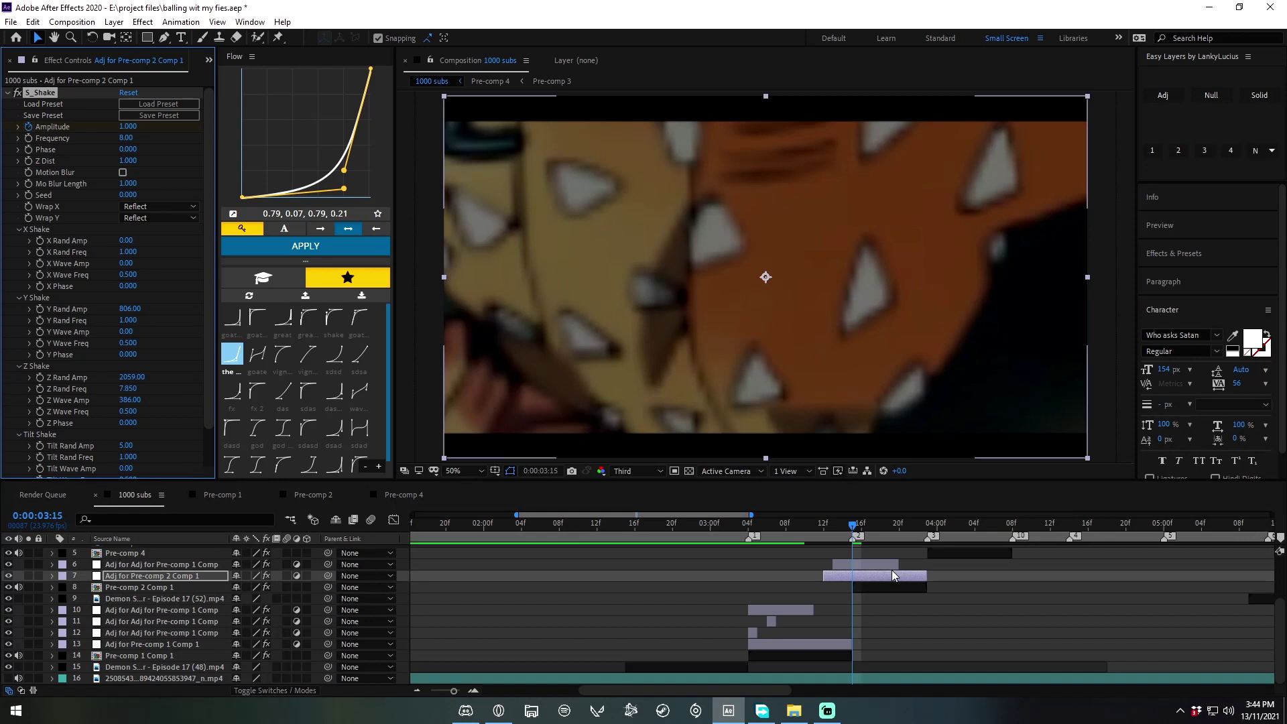
left_click_drag(853, 529, 871, 538)
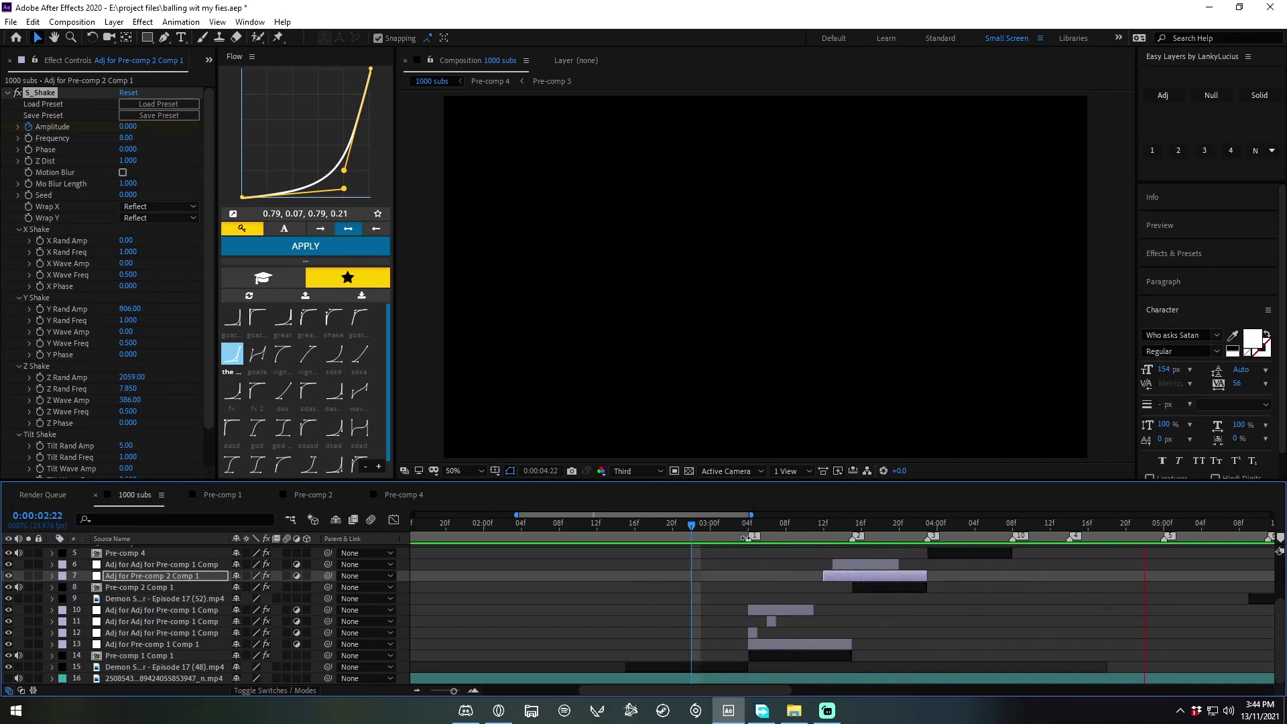
left_click_drag(691, 530, 749, 541)
Step: Set Adj for Pre-comp 1 Comp 1's S_DissolveShake Seed to 0.060, stepping frames and previewing from 3:00
left_click(771, 644)
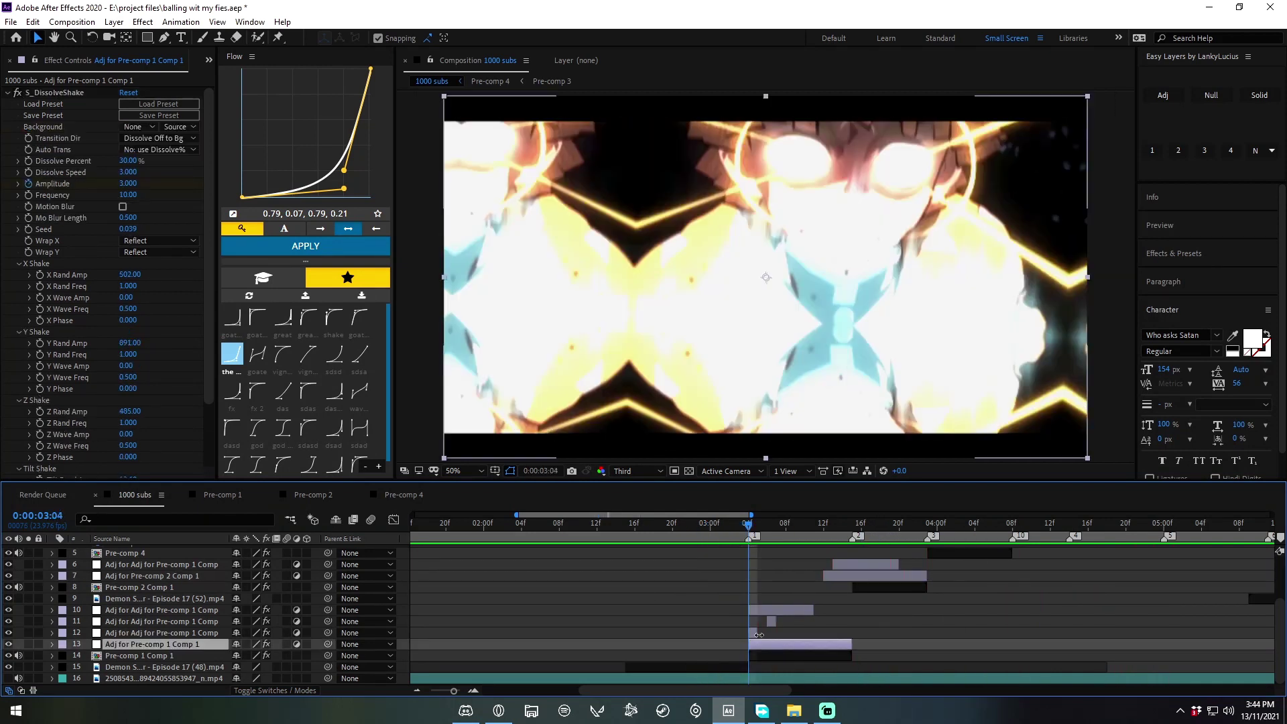
left_click_drag(127, 228, 137, 230)
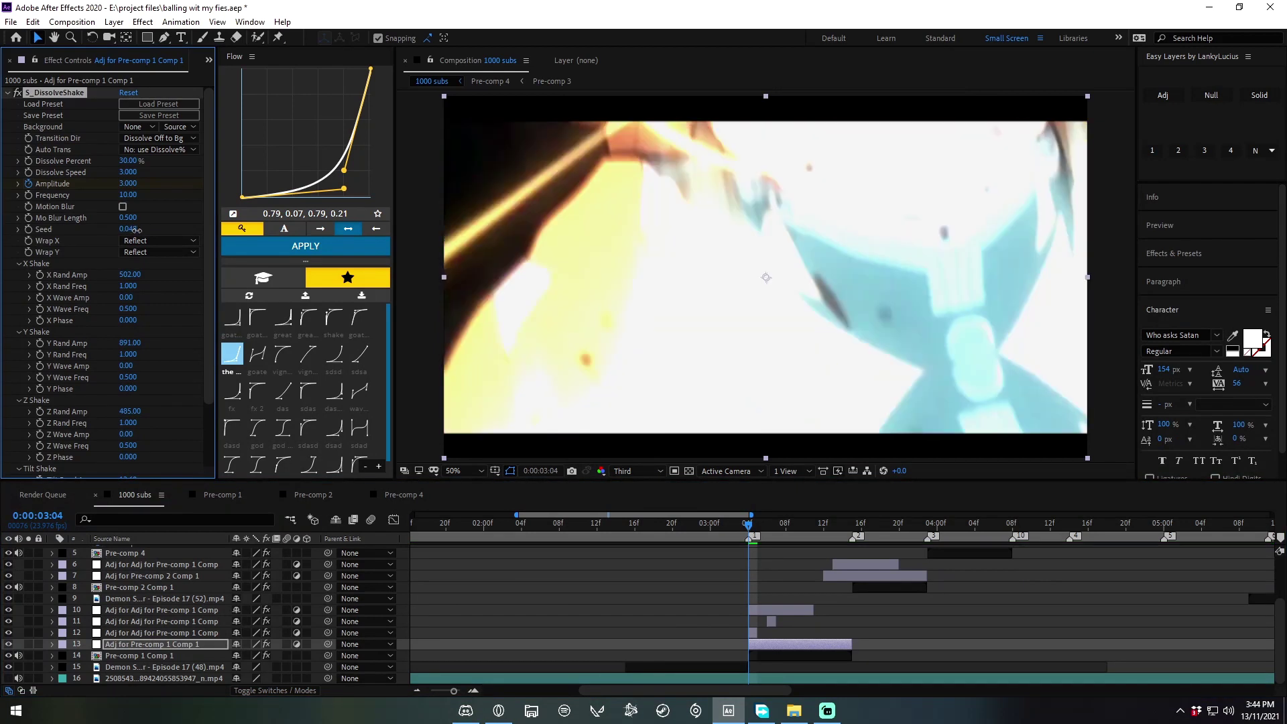
key("space")
key("space")
key("Page_Up")
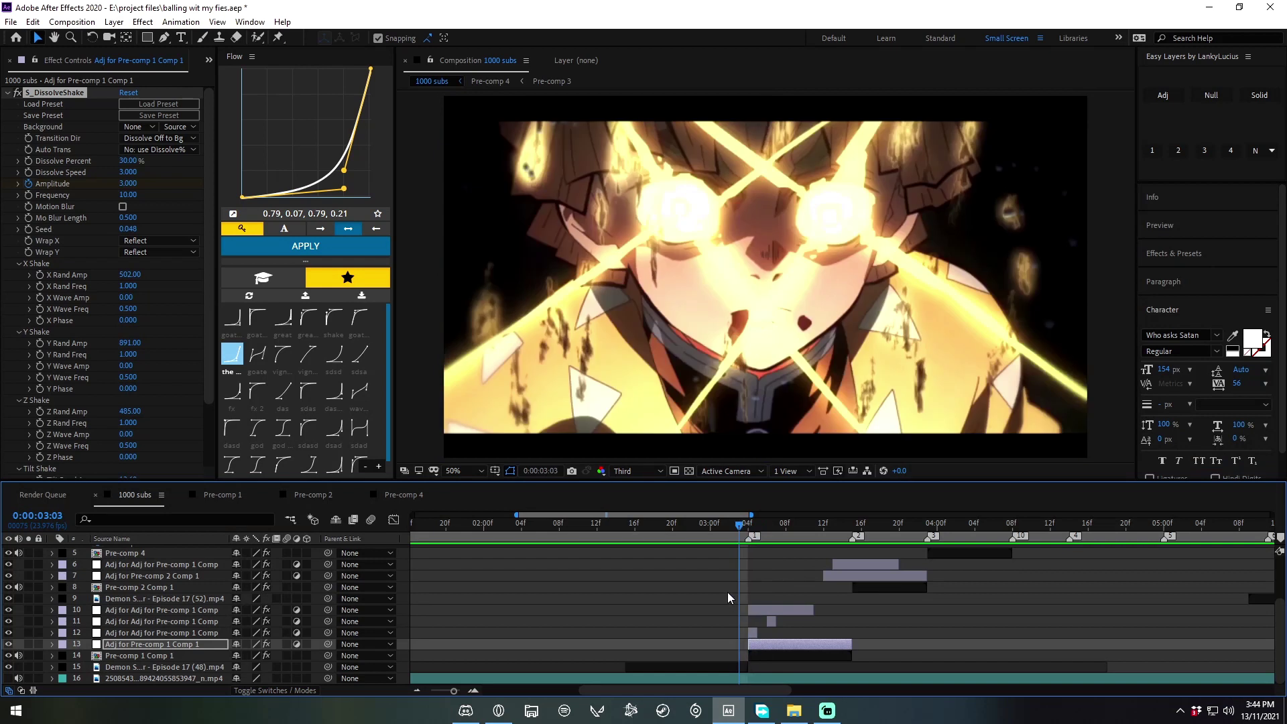
key("Page_Down")
left_click_drag(132, 227, 140, 230)
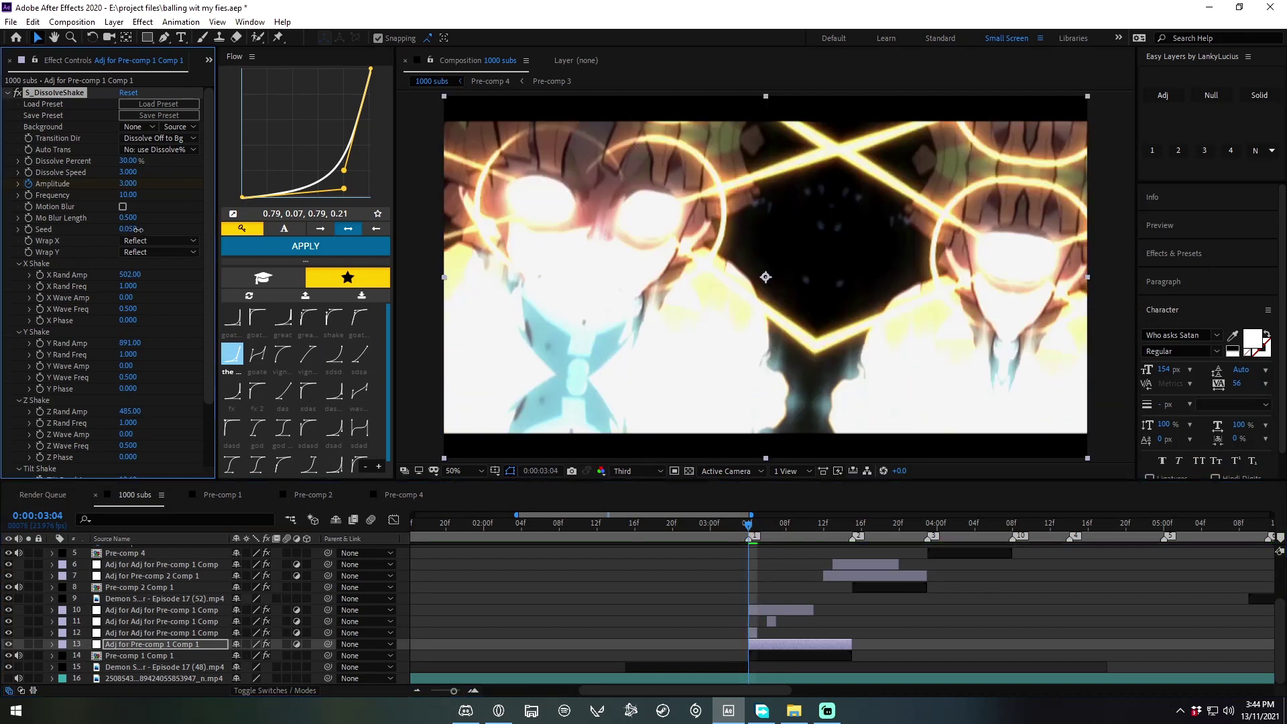
key("space")
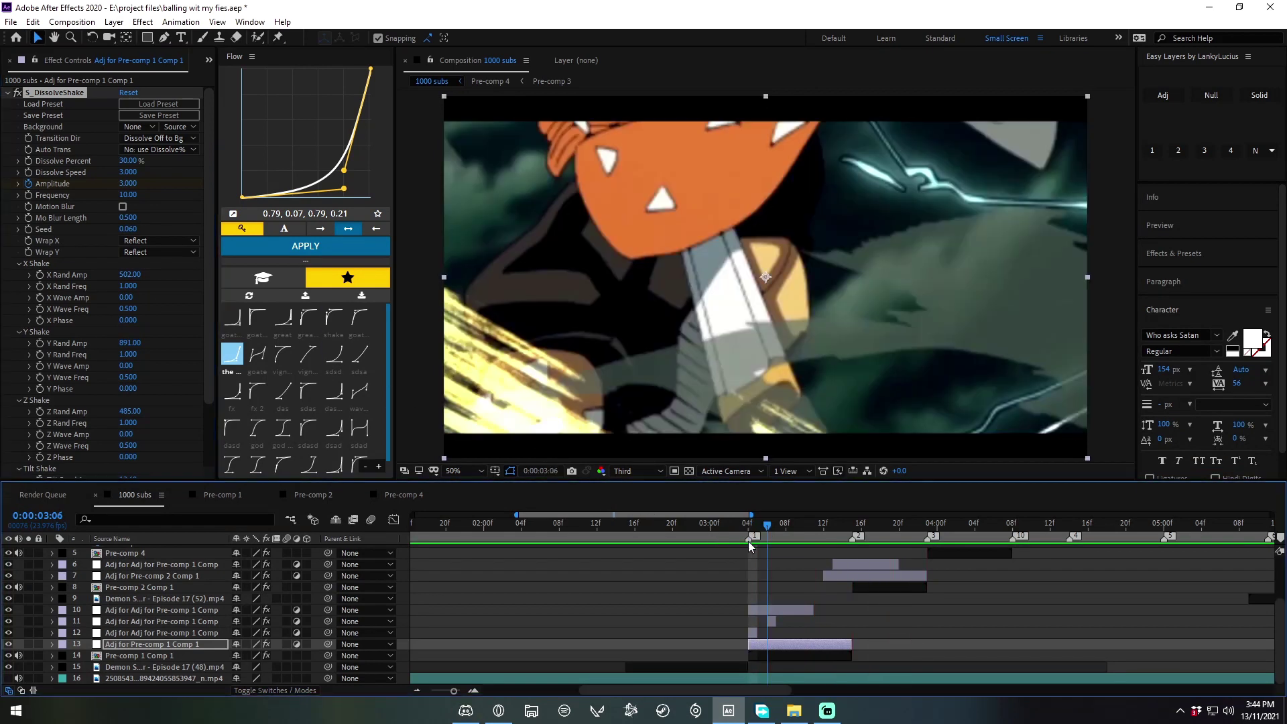
left_click(711, 525)
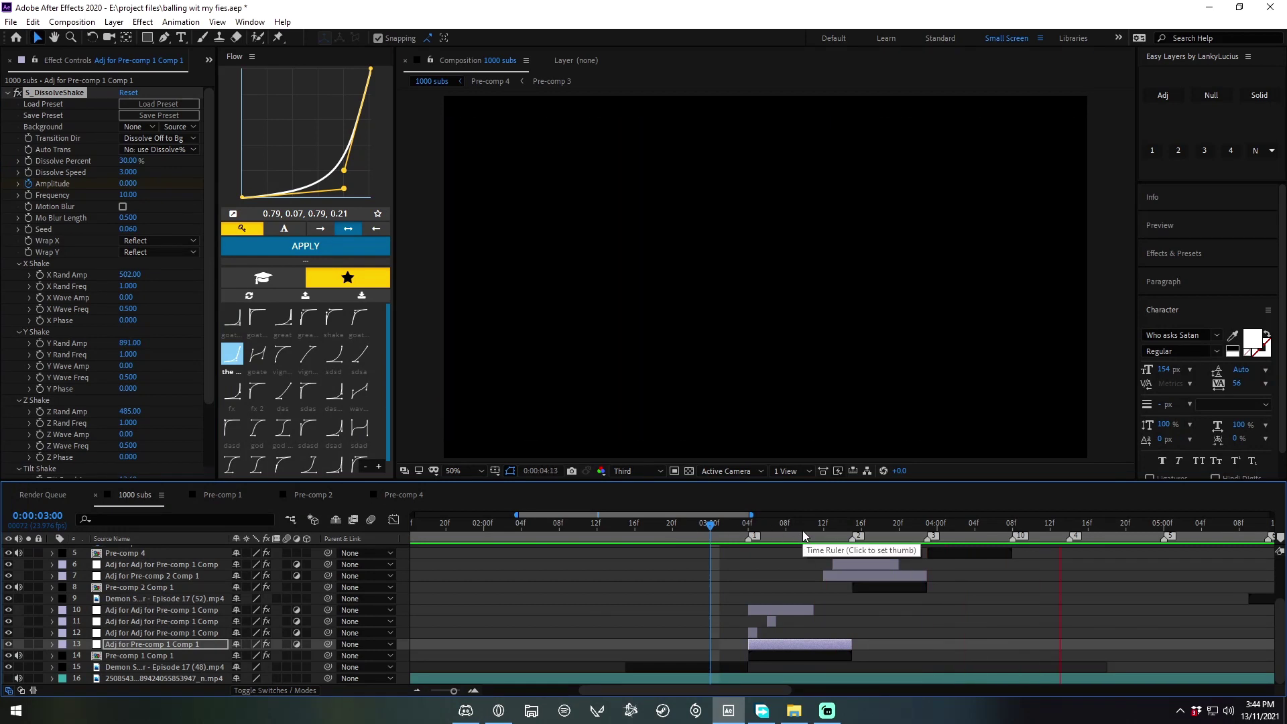
key("space")
key("space")
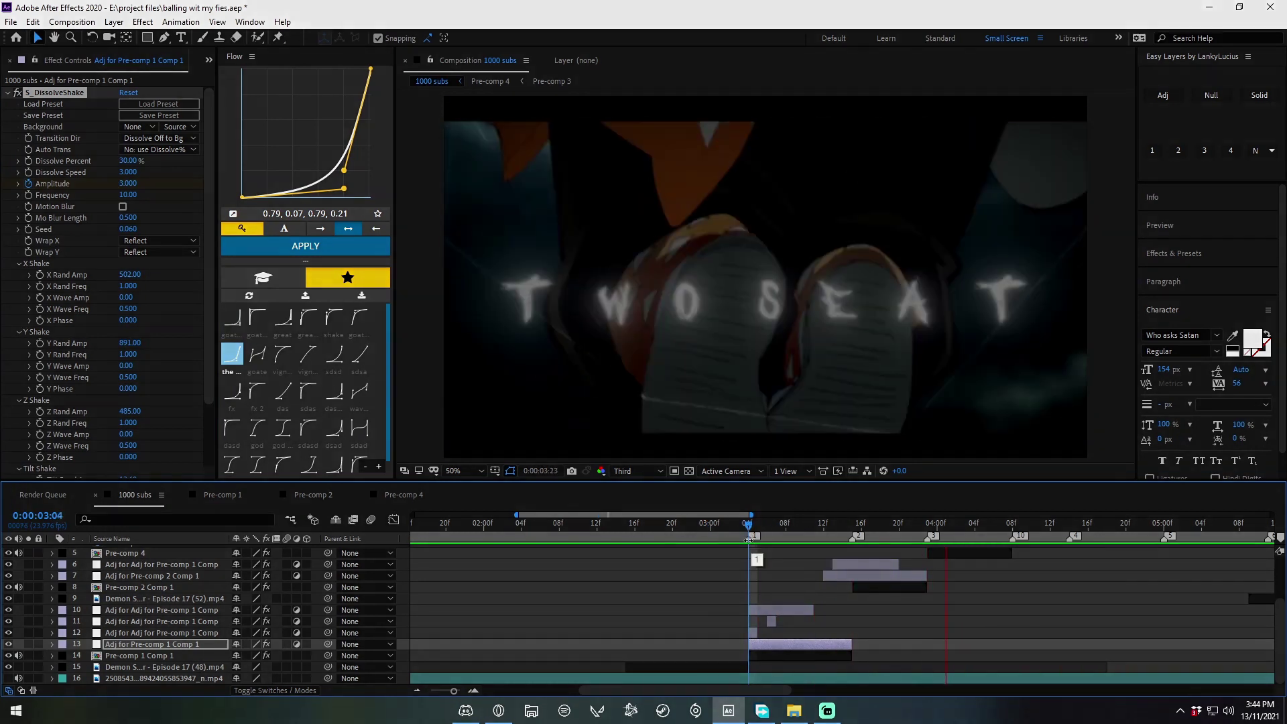